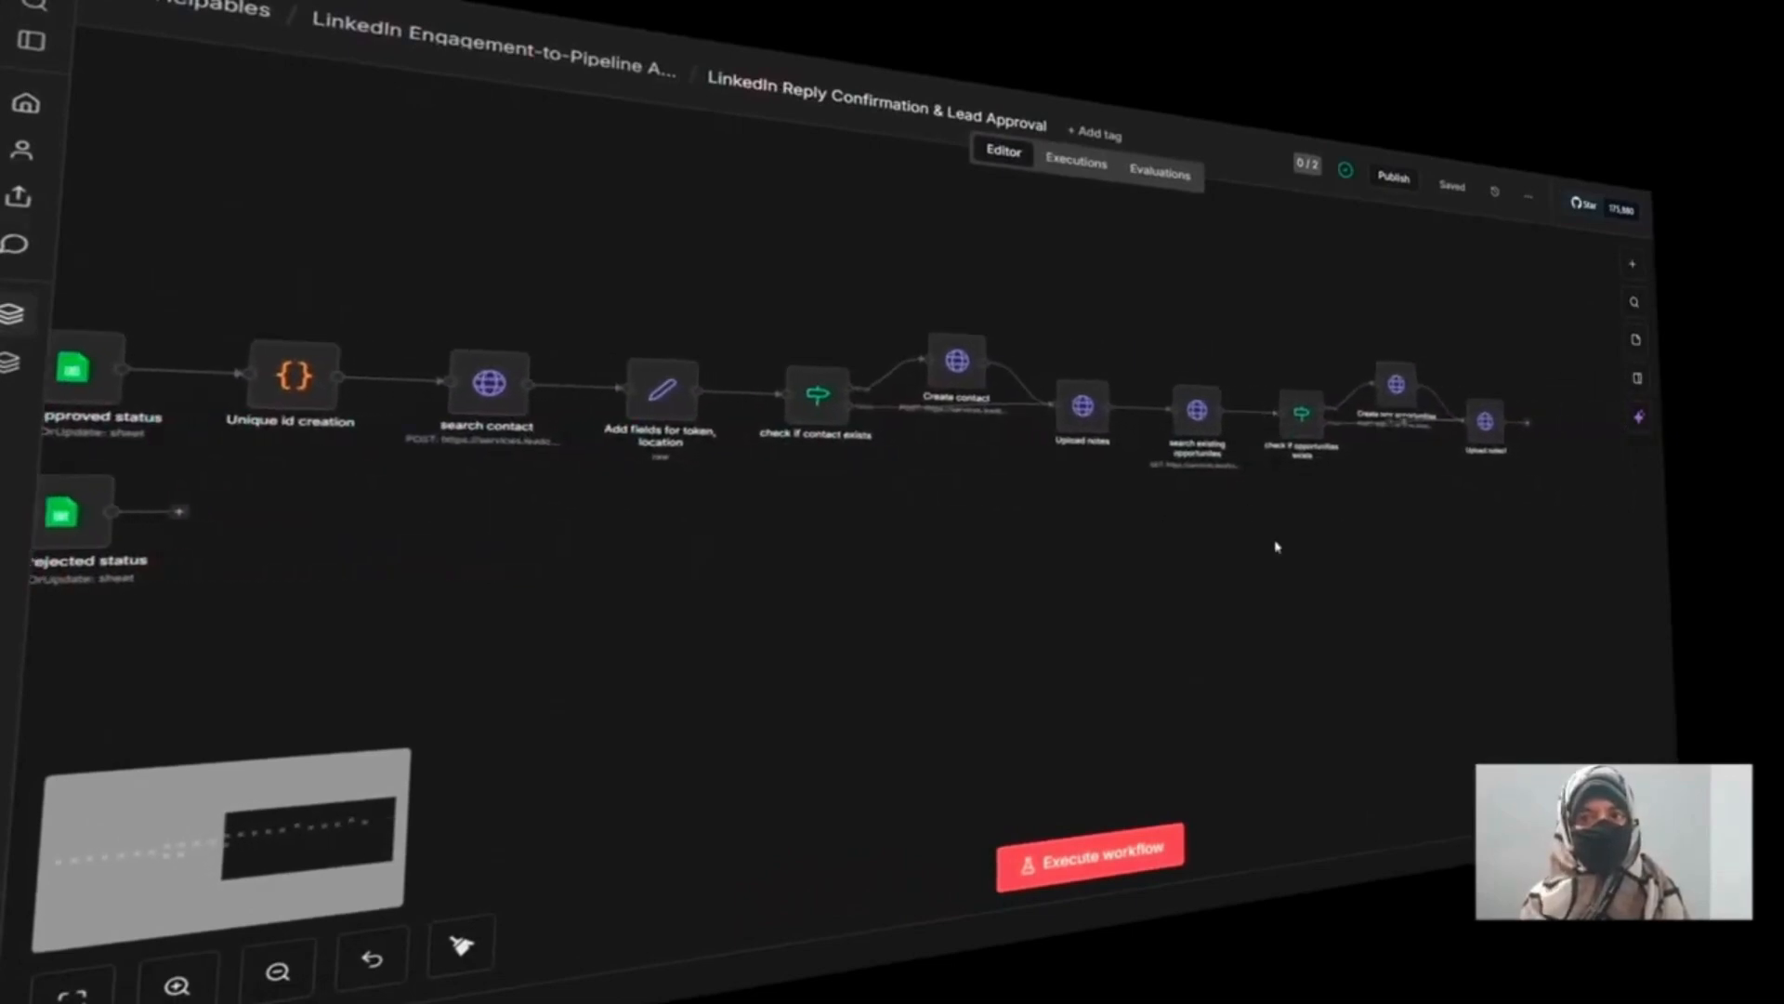
- Look over the lead approval workflow's canvas and the Helpables.IO LinkedIn post about n8n
scroll(1276, 547, left, 5)
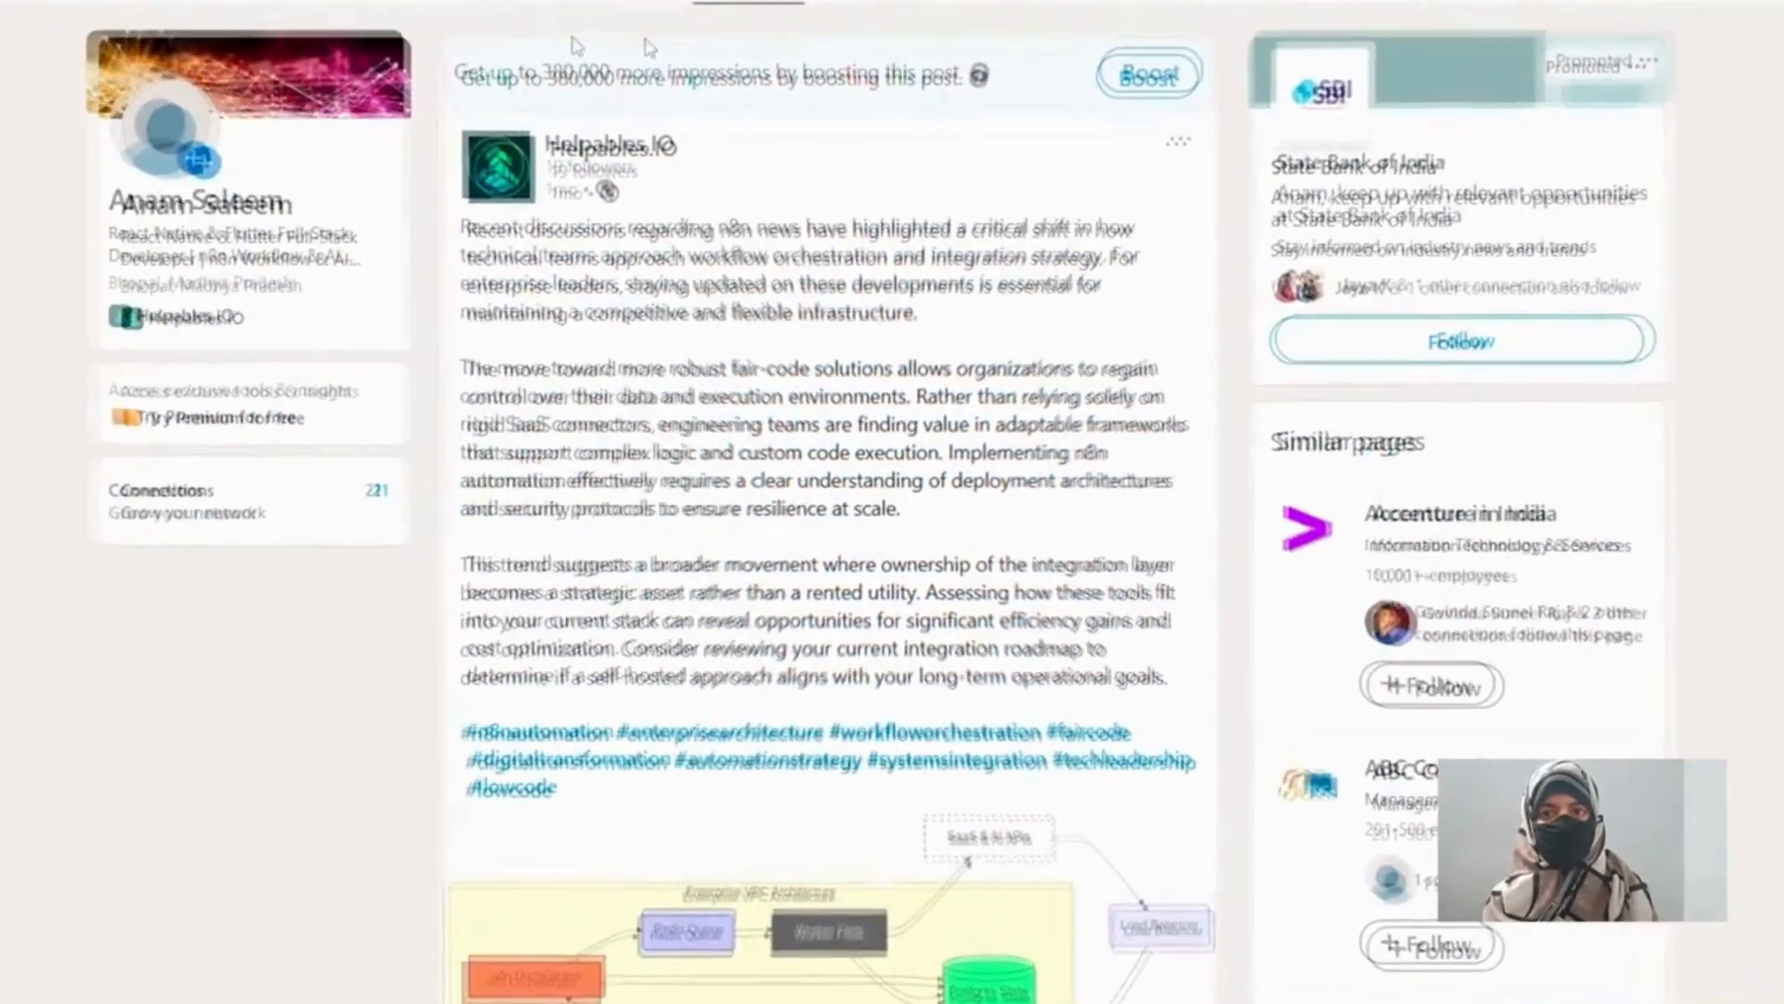
scroll(611, 713, down, 10)
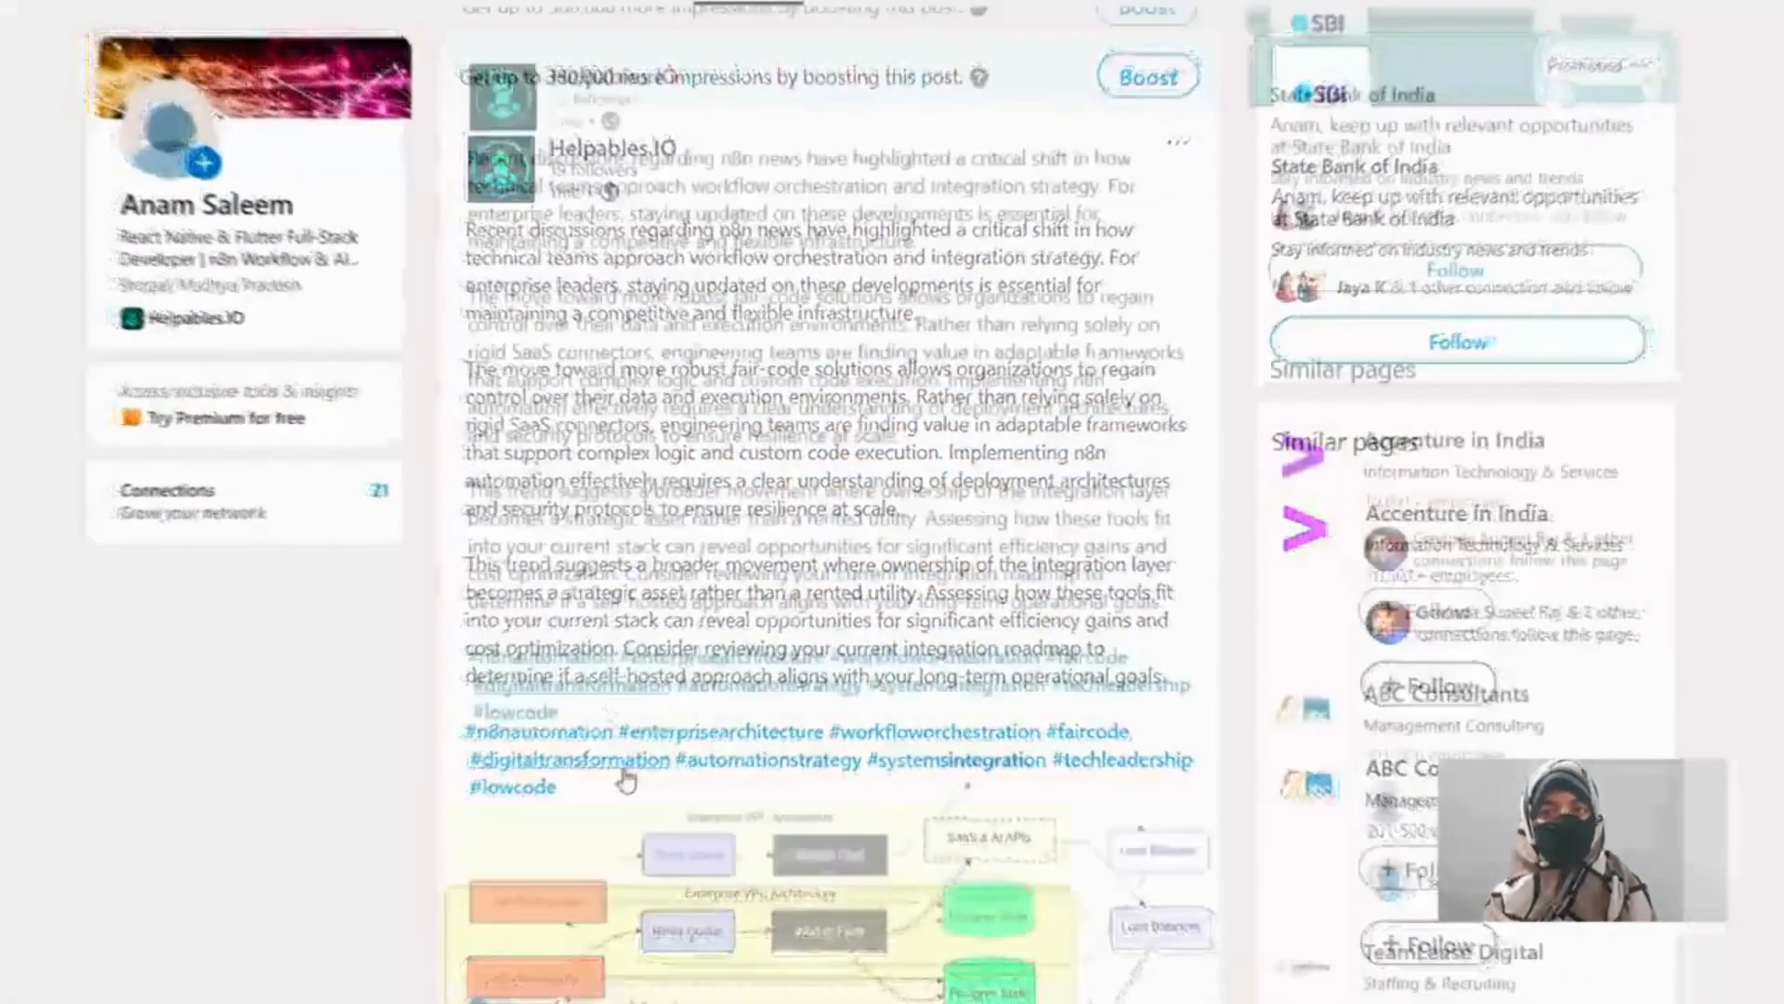
scroll(637, 766, down, 3)
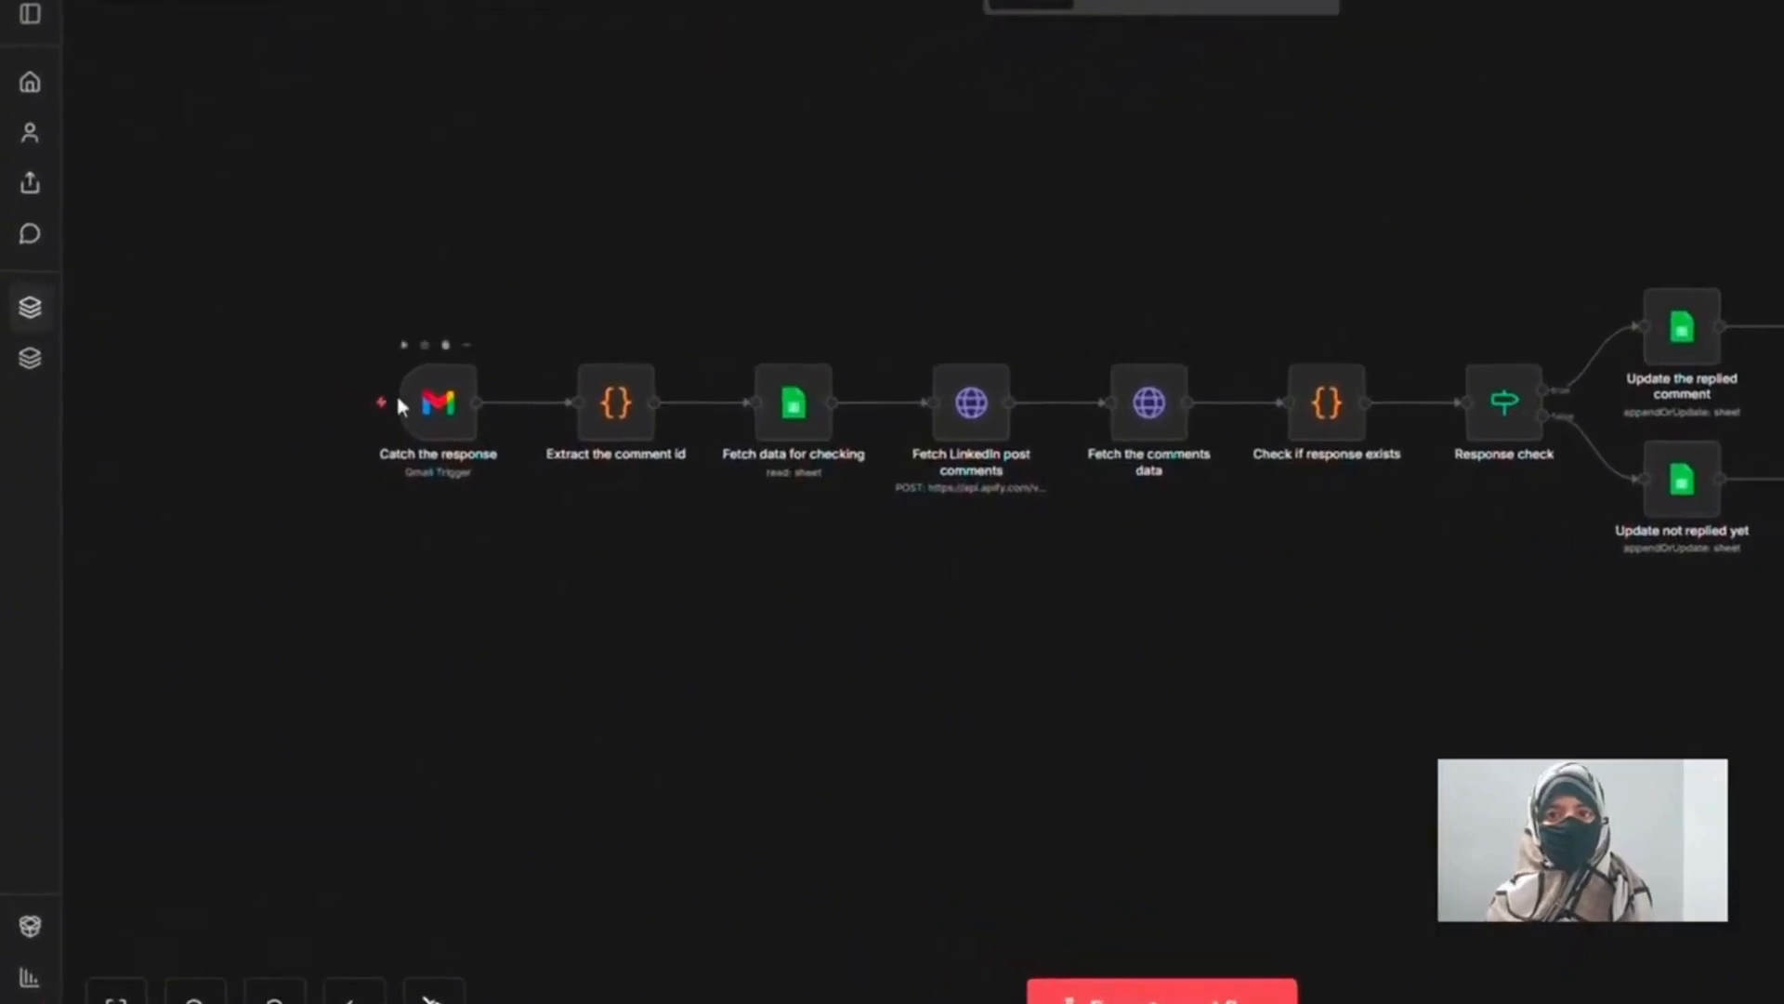
- Run the workflow from the "Catch the response" Gmail trigger and follow the execution along the nodes to "Send message"
mouse_move(264, 426)
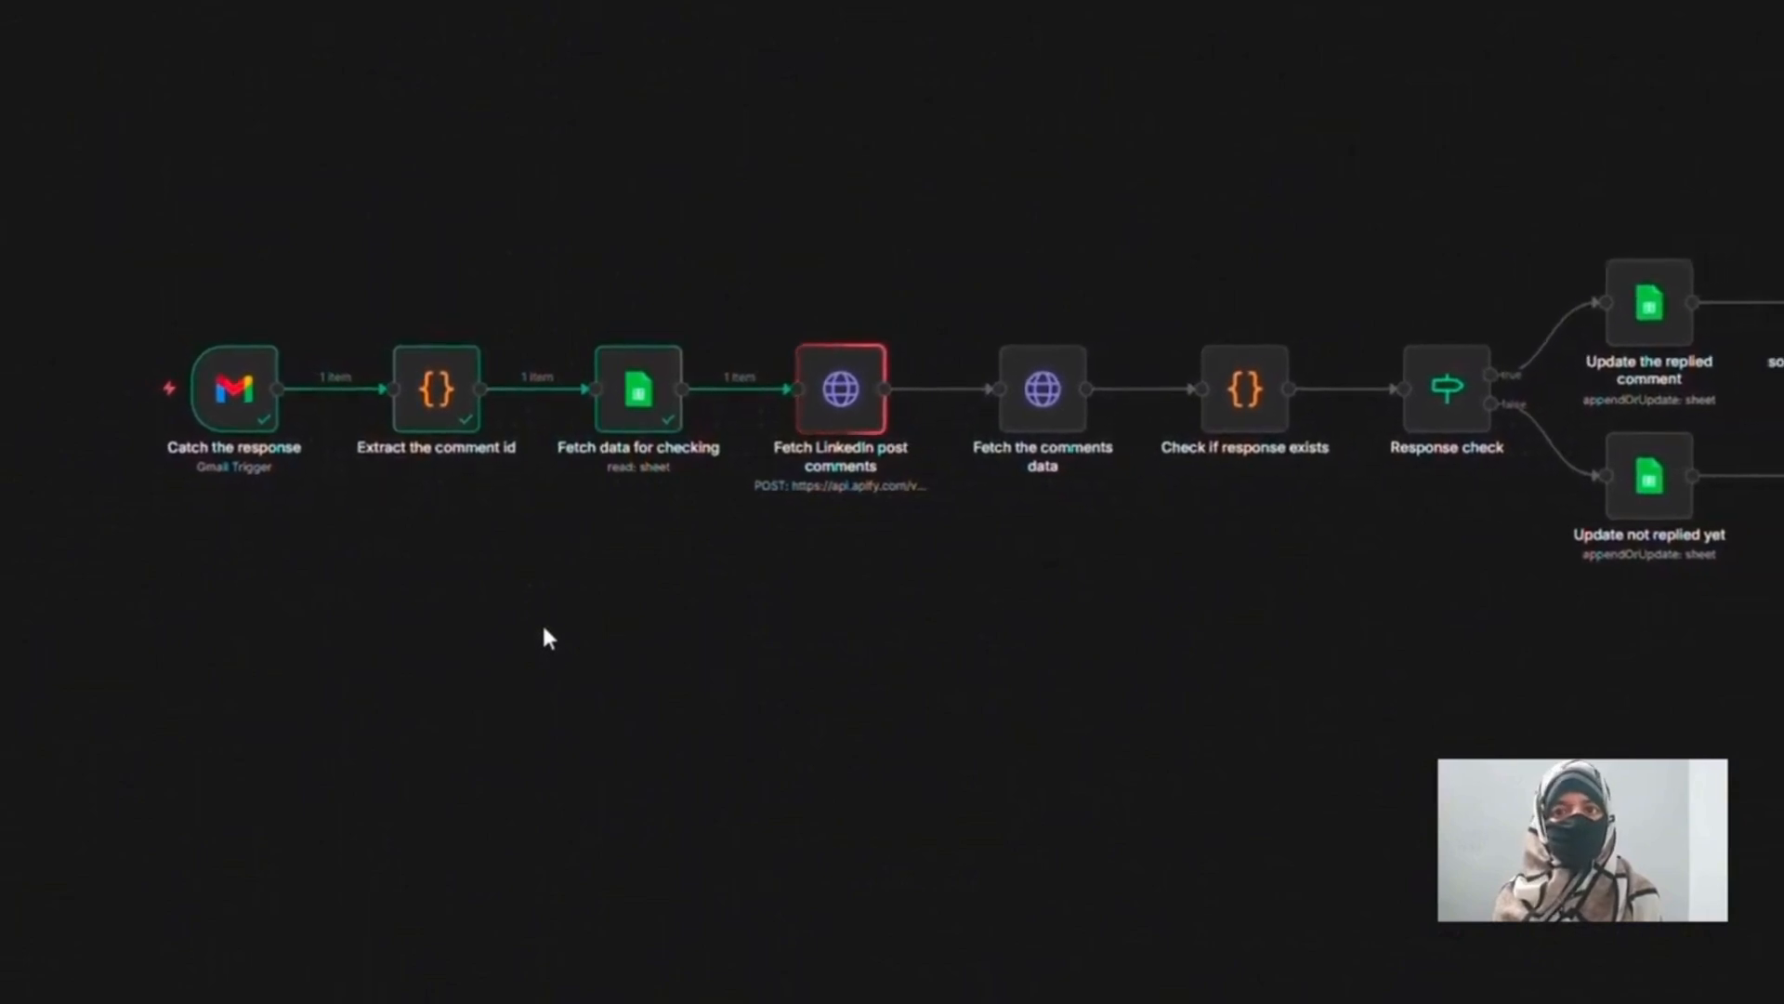
scroll(544, 626, right, 3)
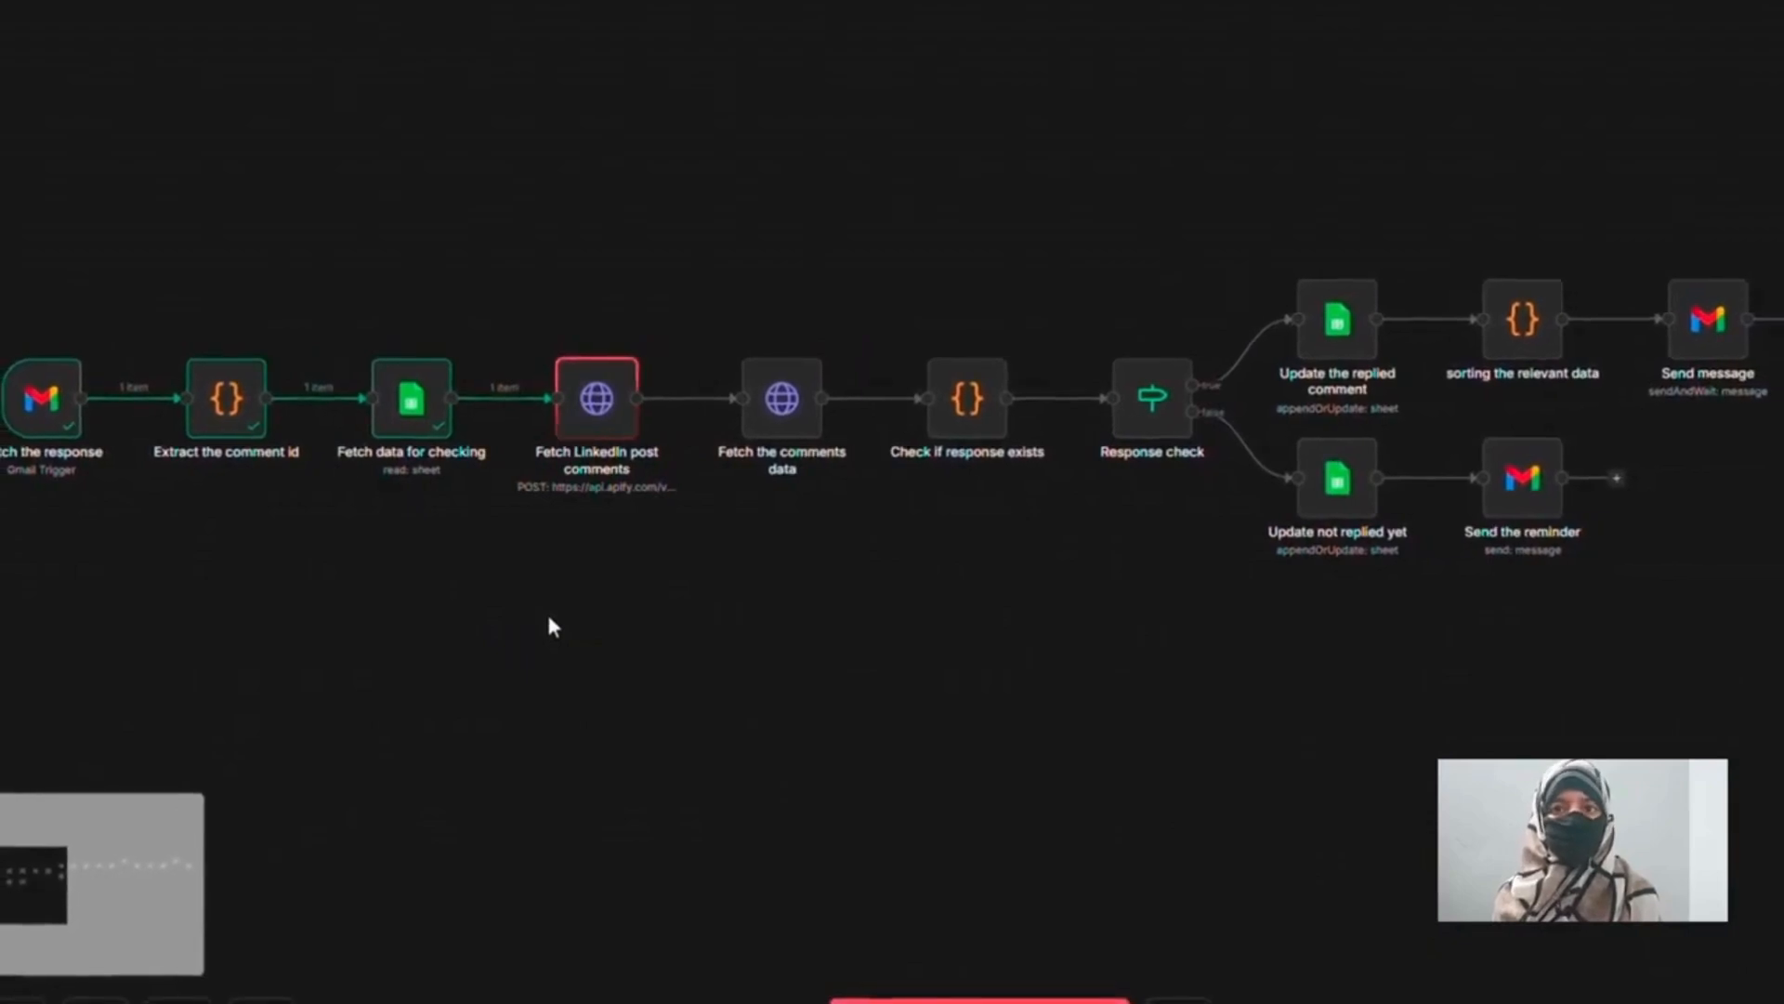
scroll(546, 621, right, 1)
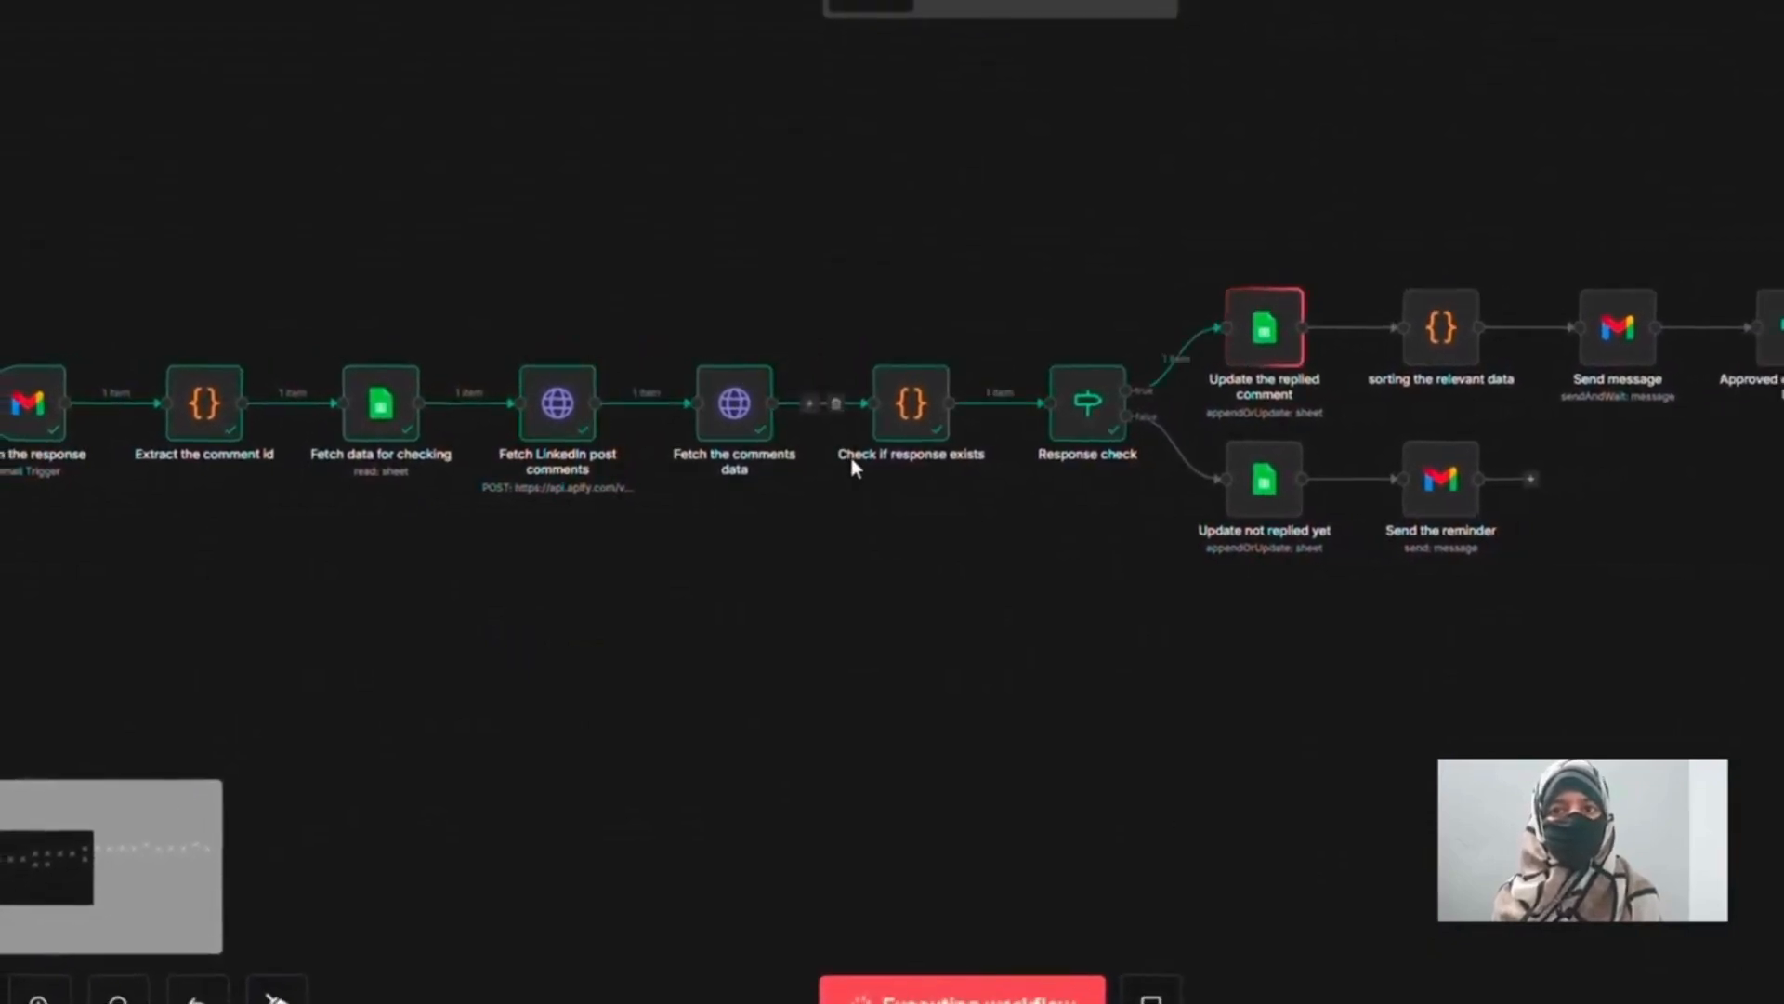
scroll(849, 459, right, 4)
scroll(842, 459, right, 5)
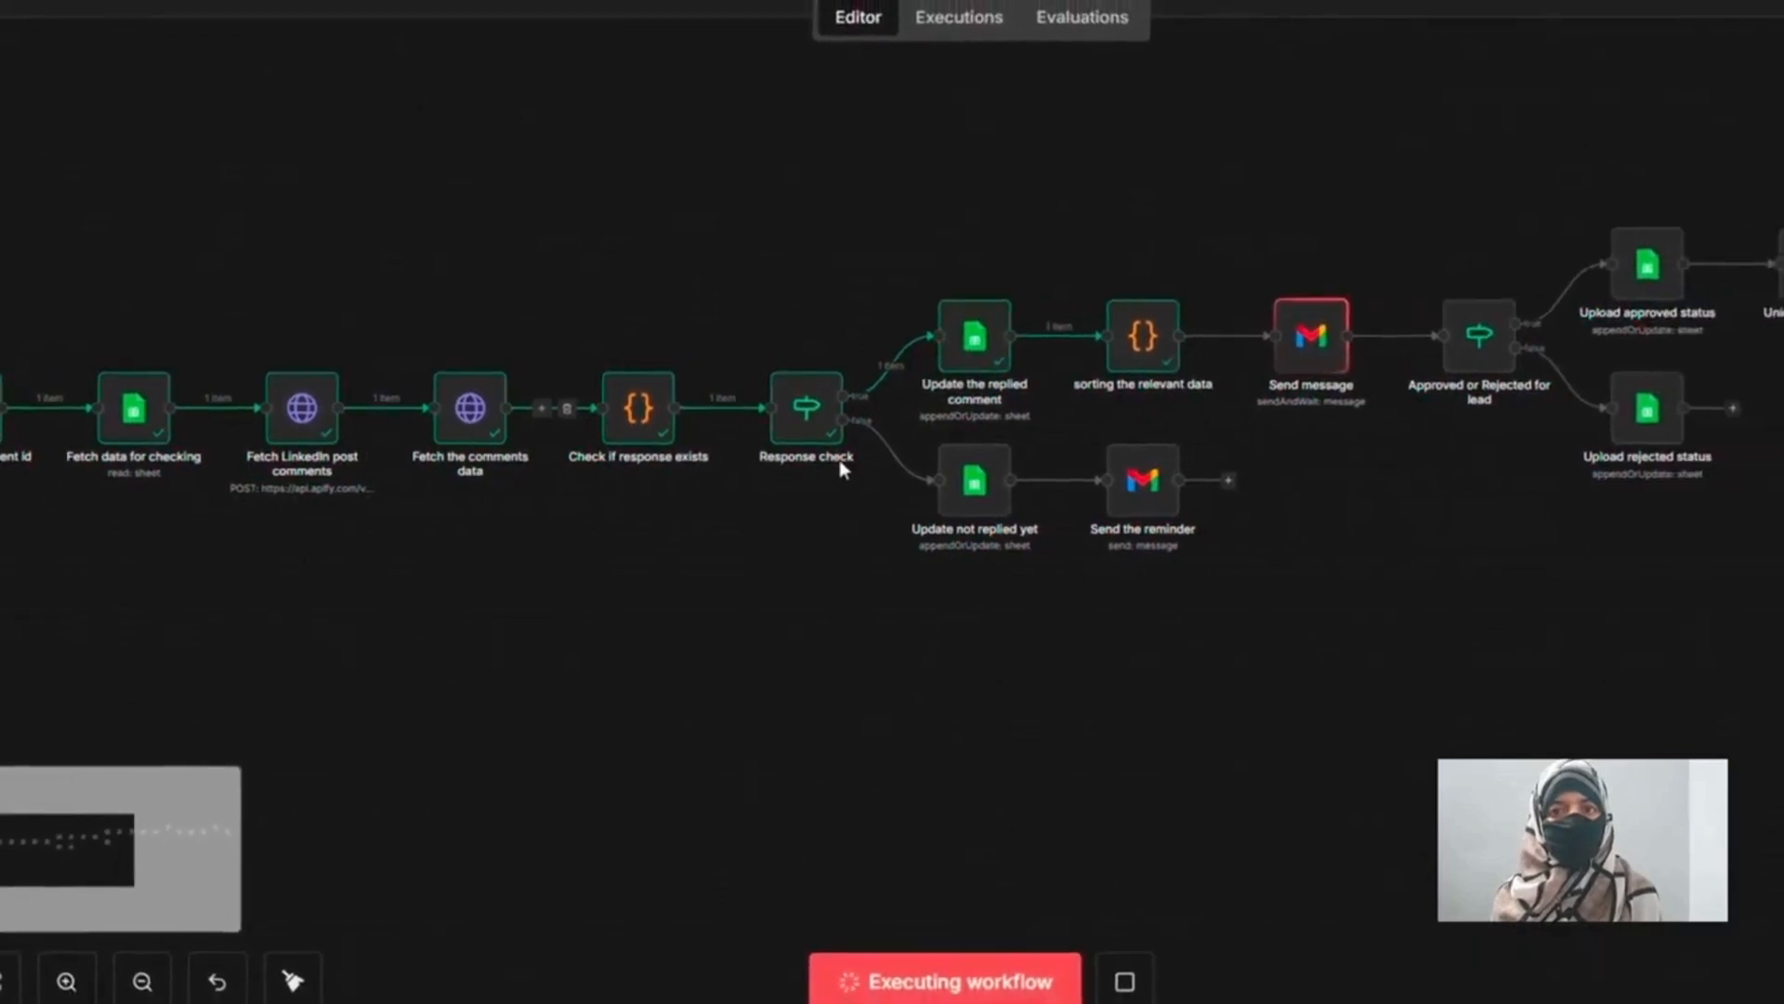
scroll(832, 472, right, 1)
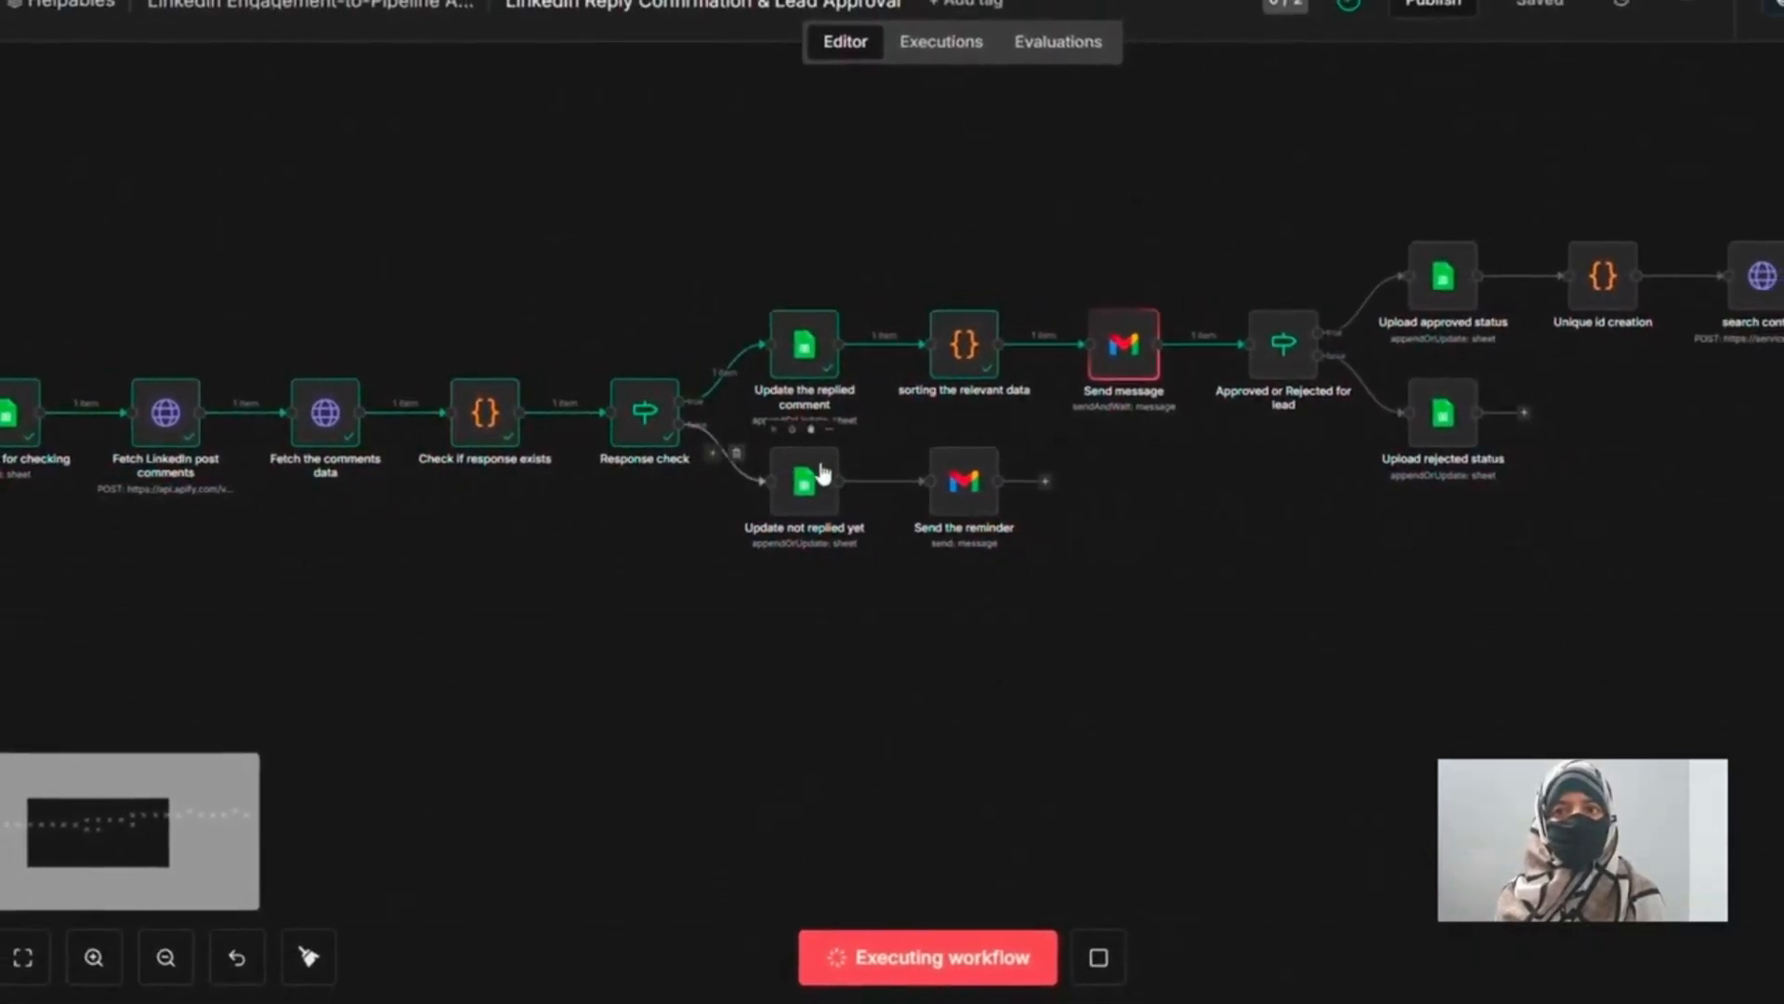
- Open the "sorting the relevant data" code node to examine its code and data
scroll(984, 394, right, 1)
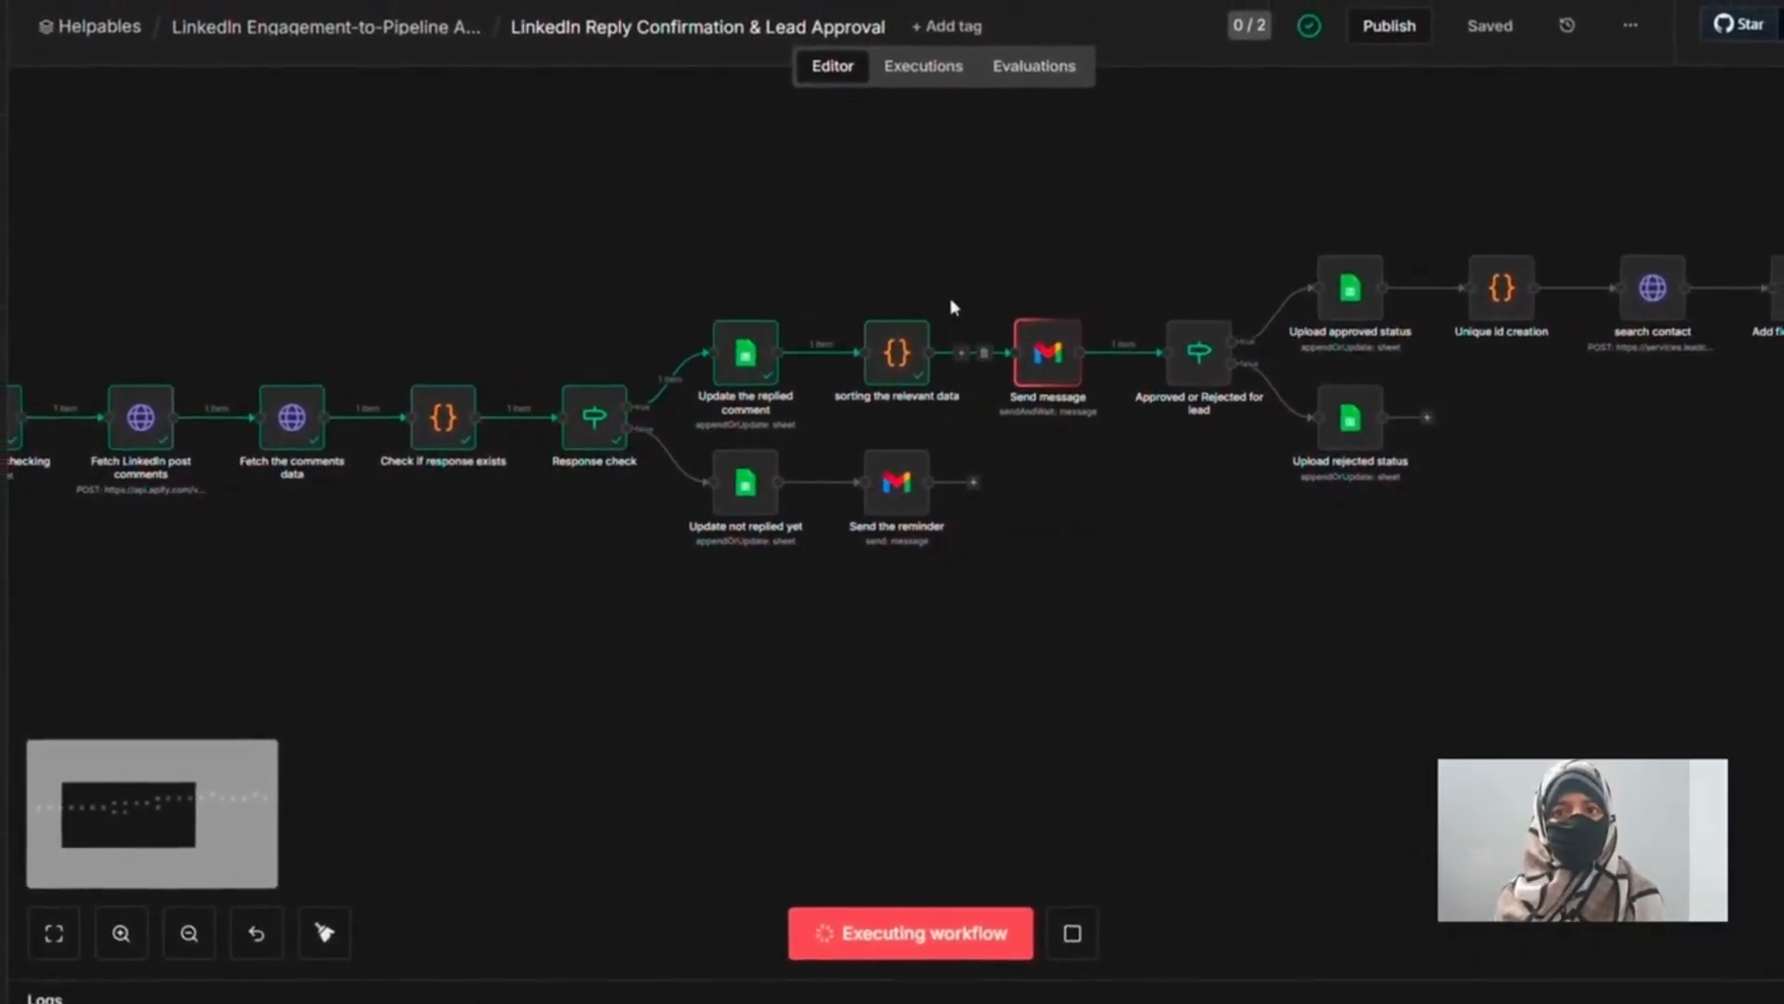
click(924, 303)
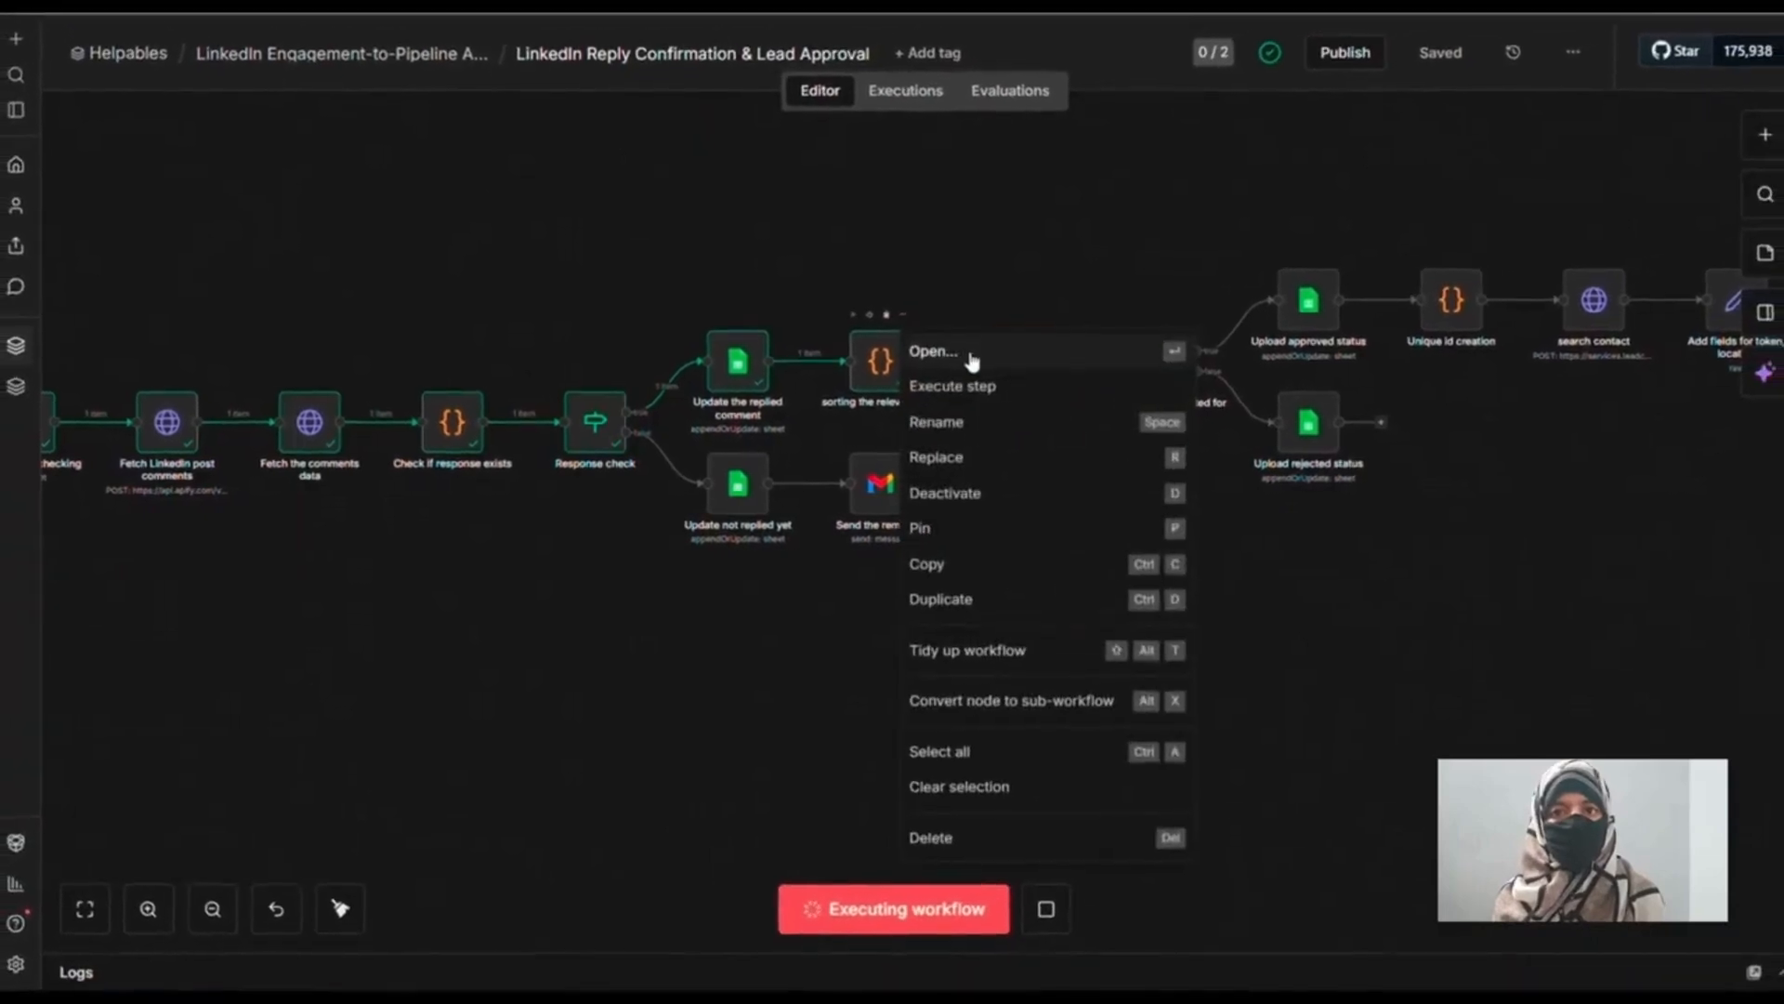
click(962, 356)
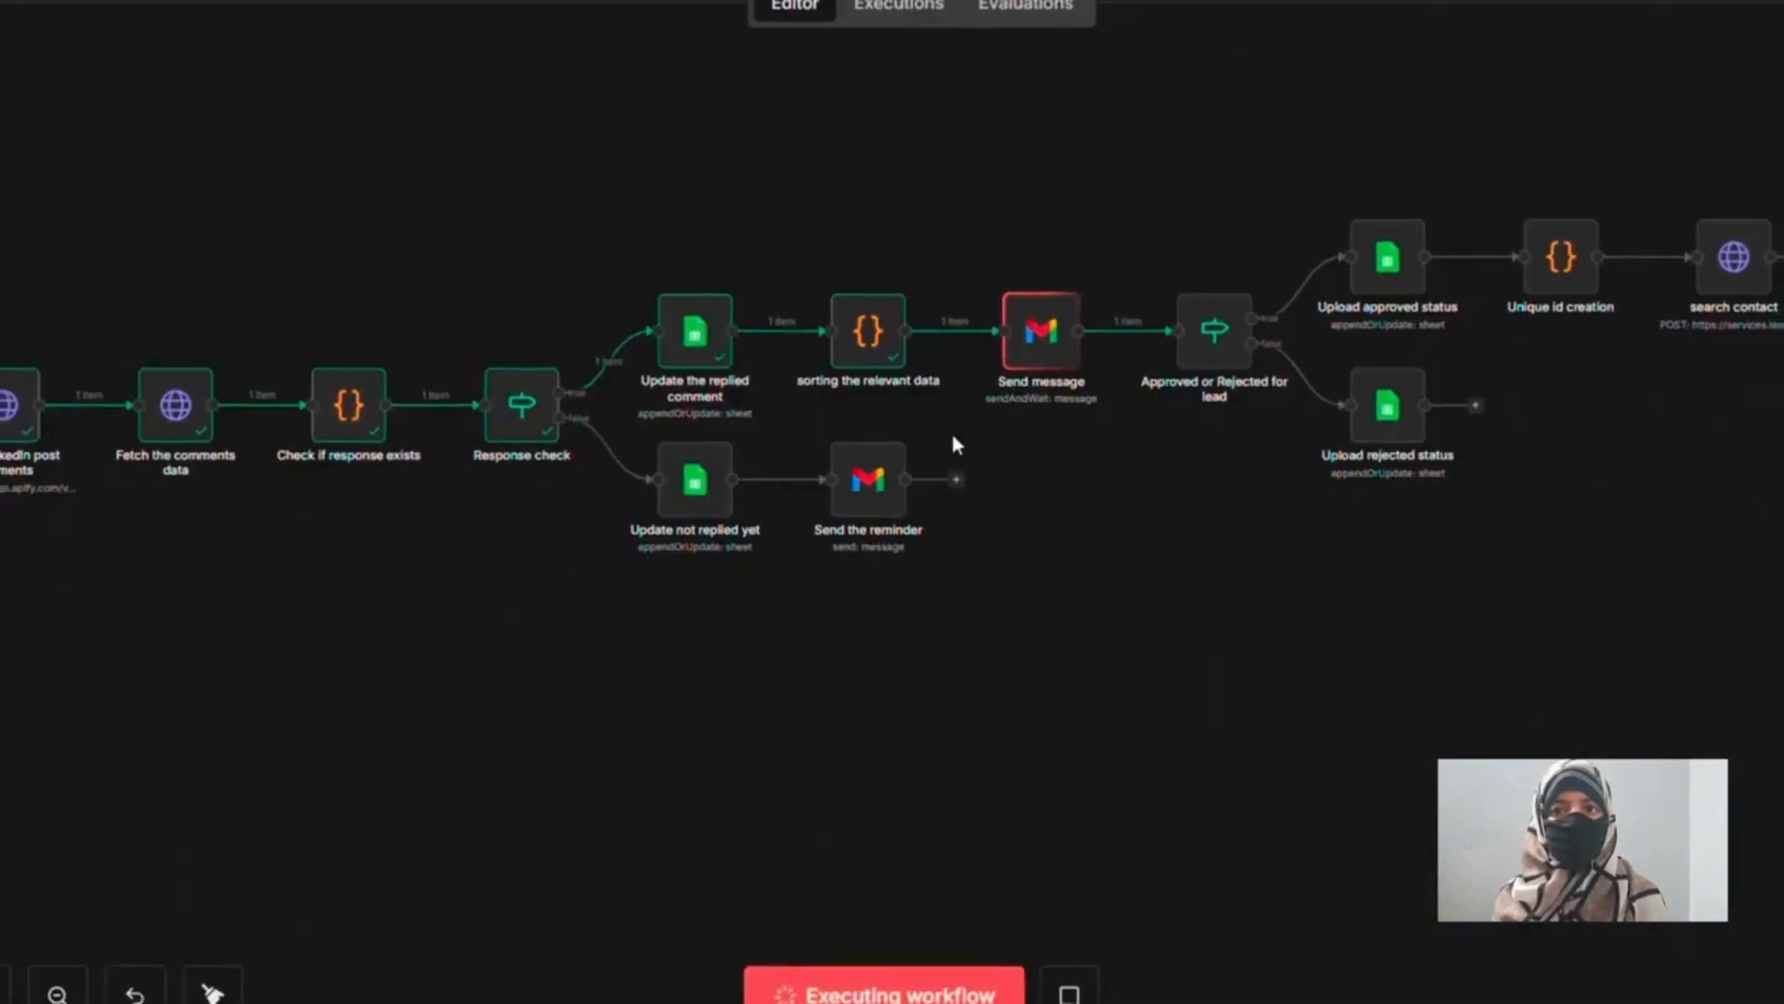
- Open the "Send message" Gmail node to examine how the approval request is configured
scroll(953, 446, right, 1)
scroll(949, 449, right, 2)
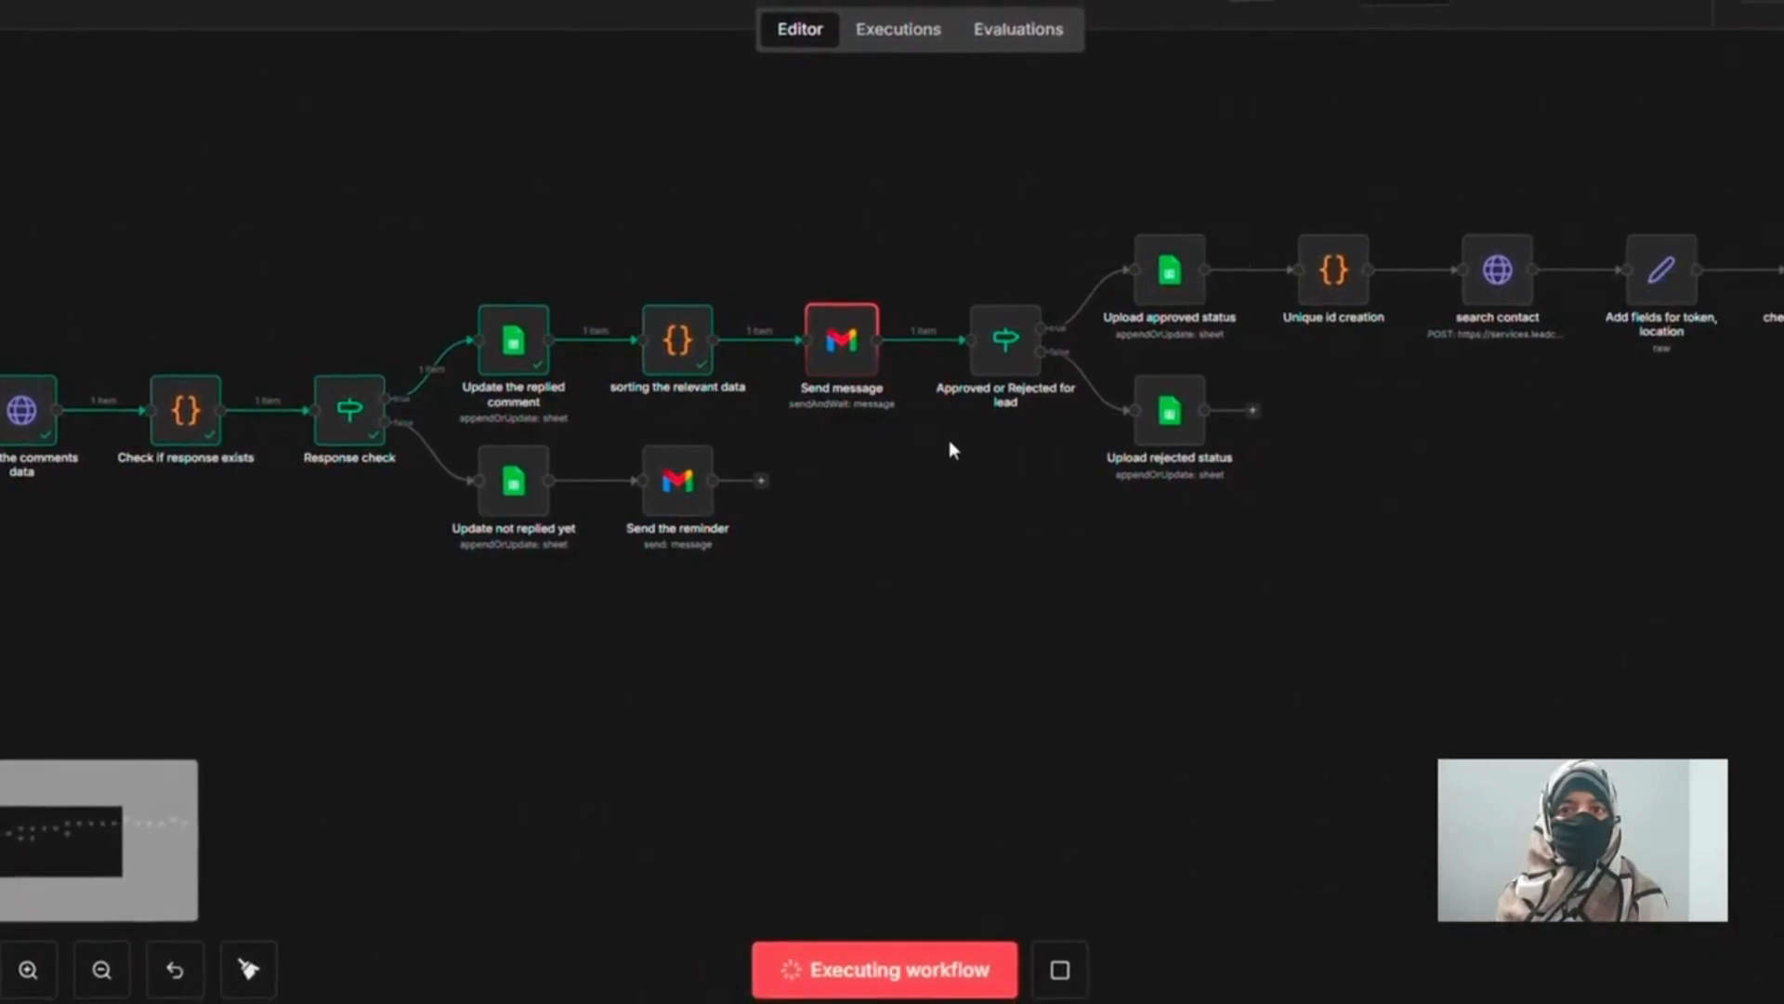
scroll(950, 450, right, 1)
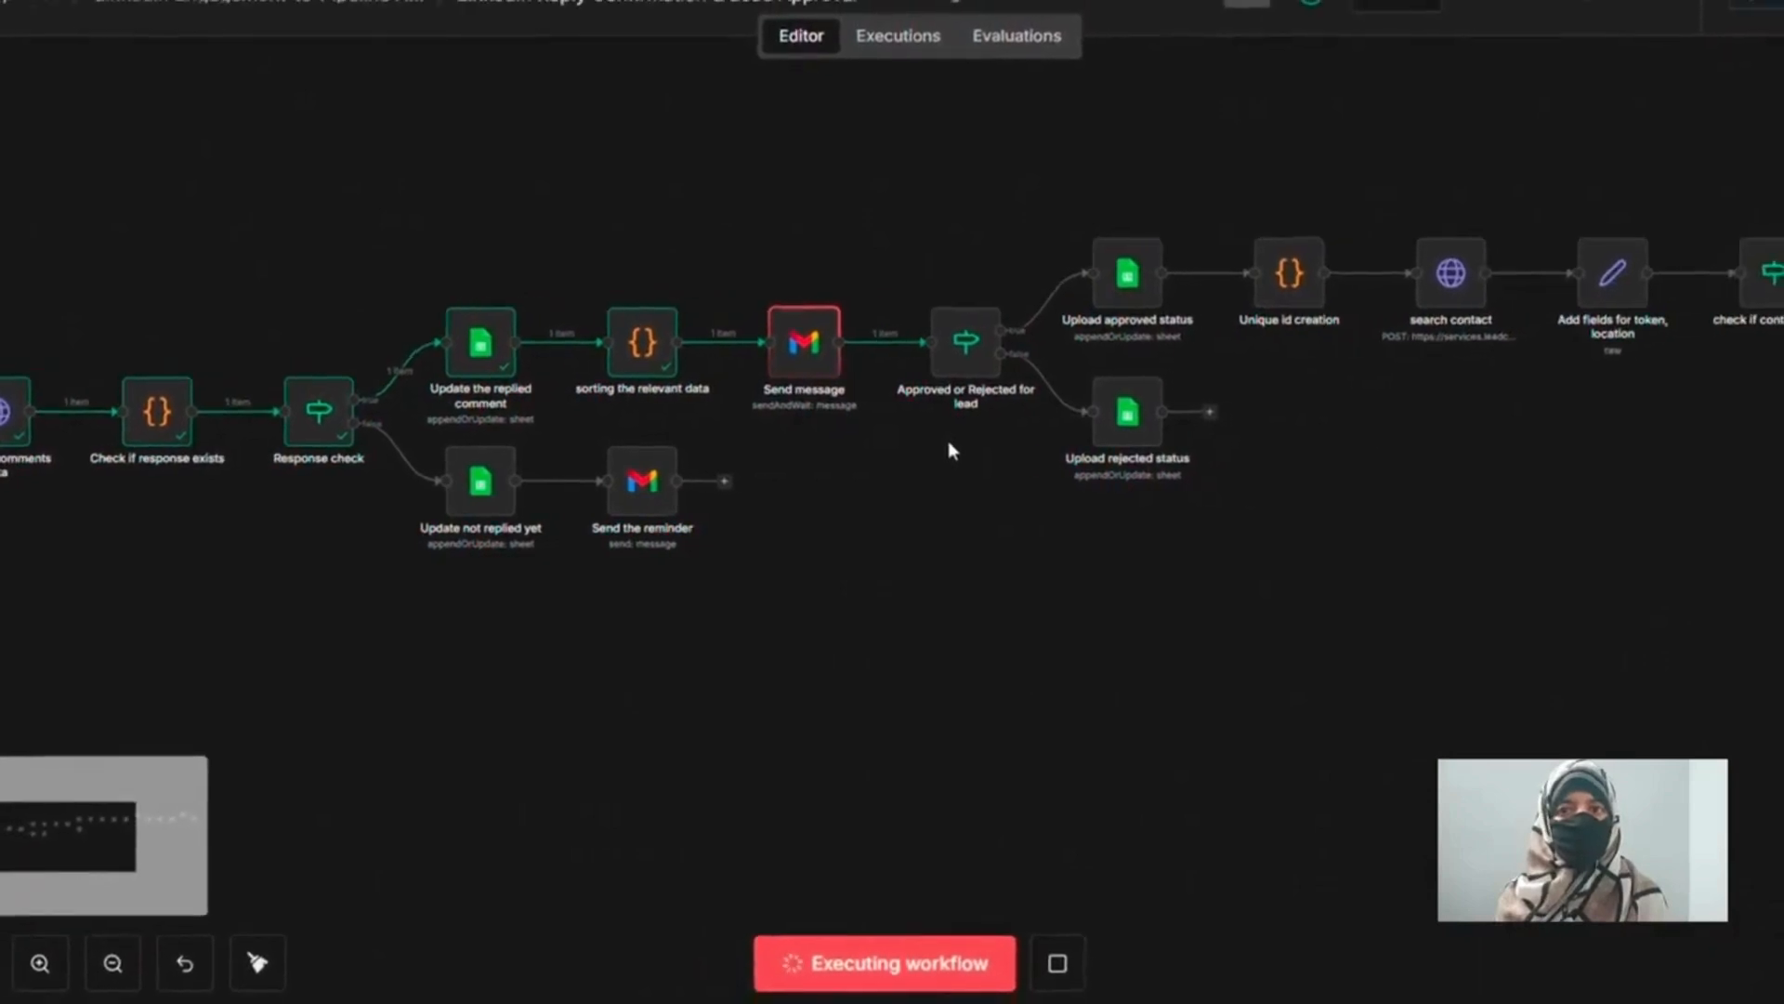
right_click(833, 311)
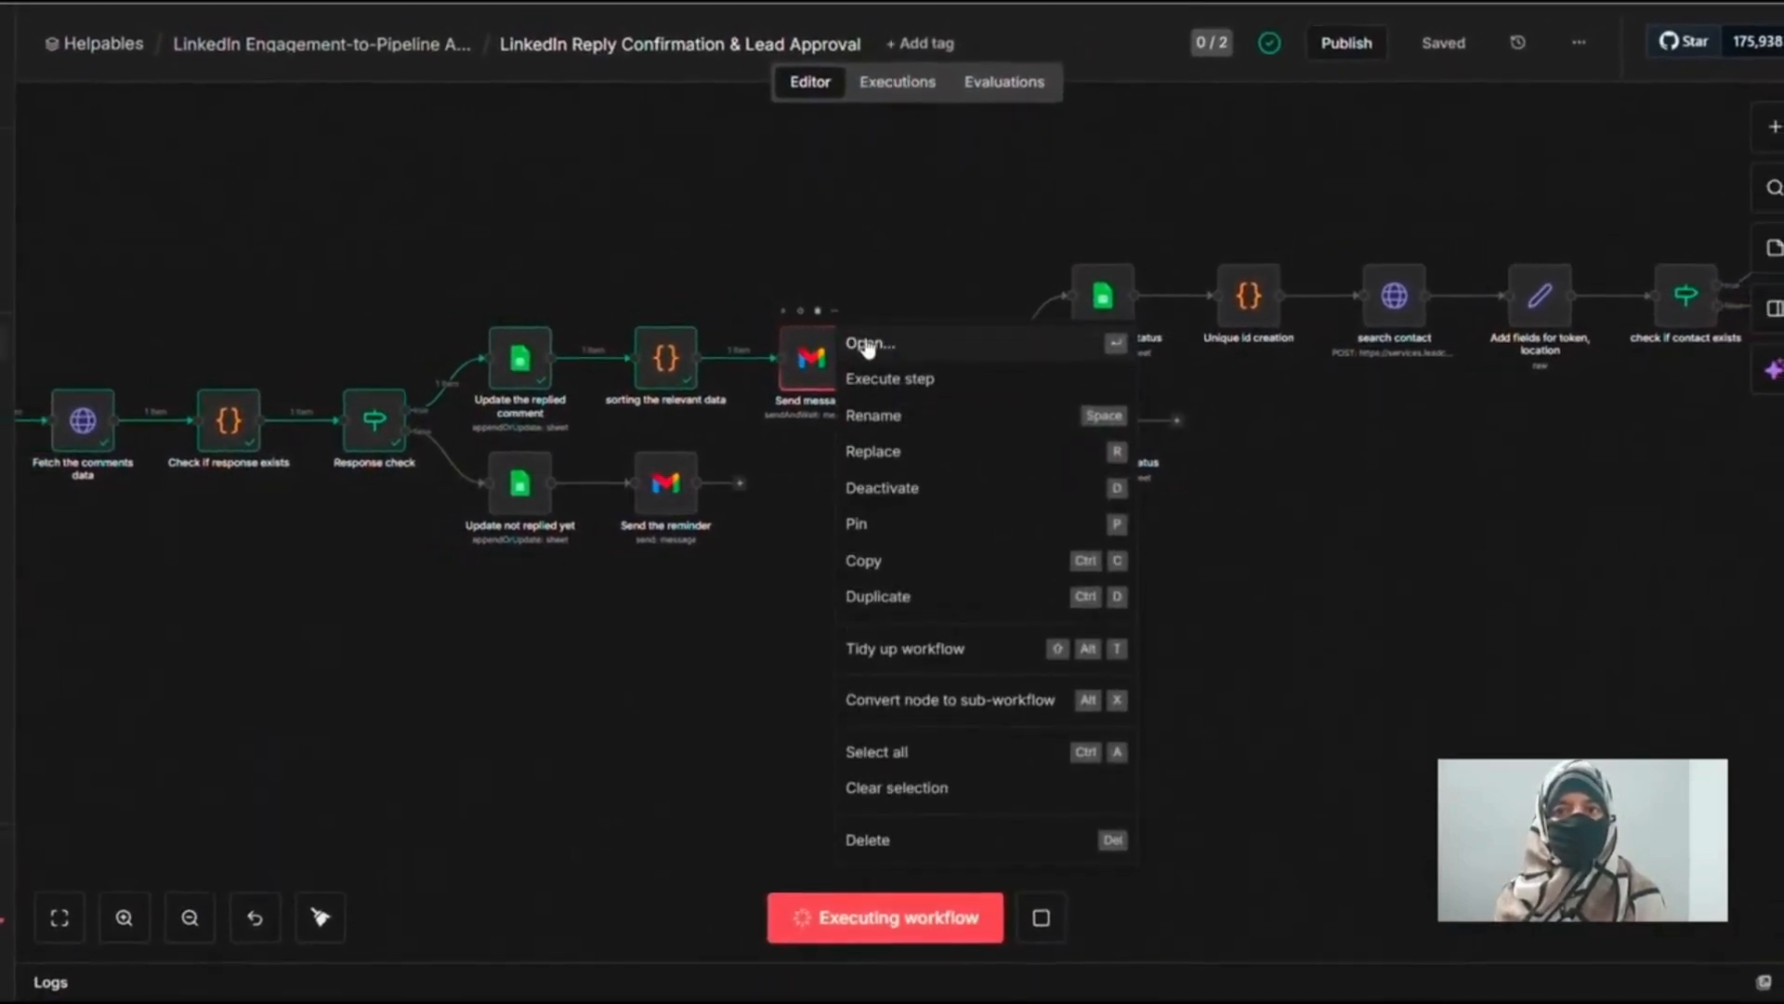
click(868, 350)
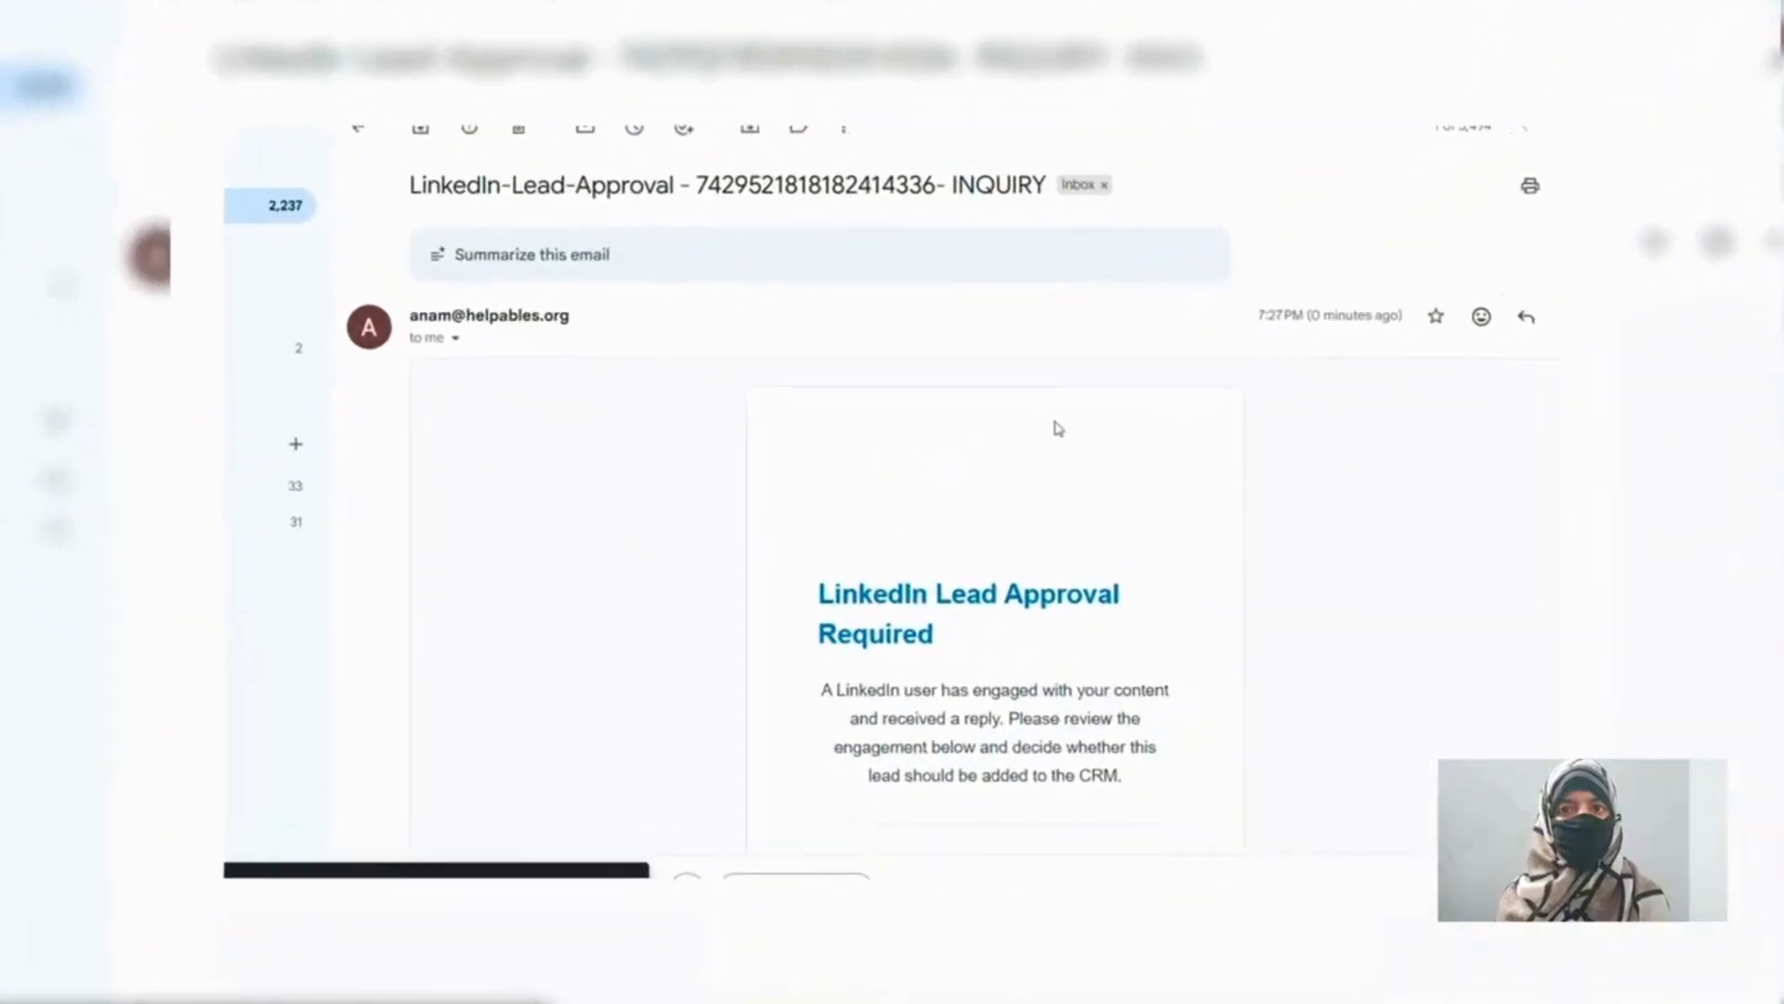
- Switch to Gmail, review the LinkedIn lead approval email, and submit its response form with the decision Approve
scroll(1056, 440, down, 3)
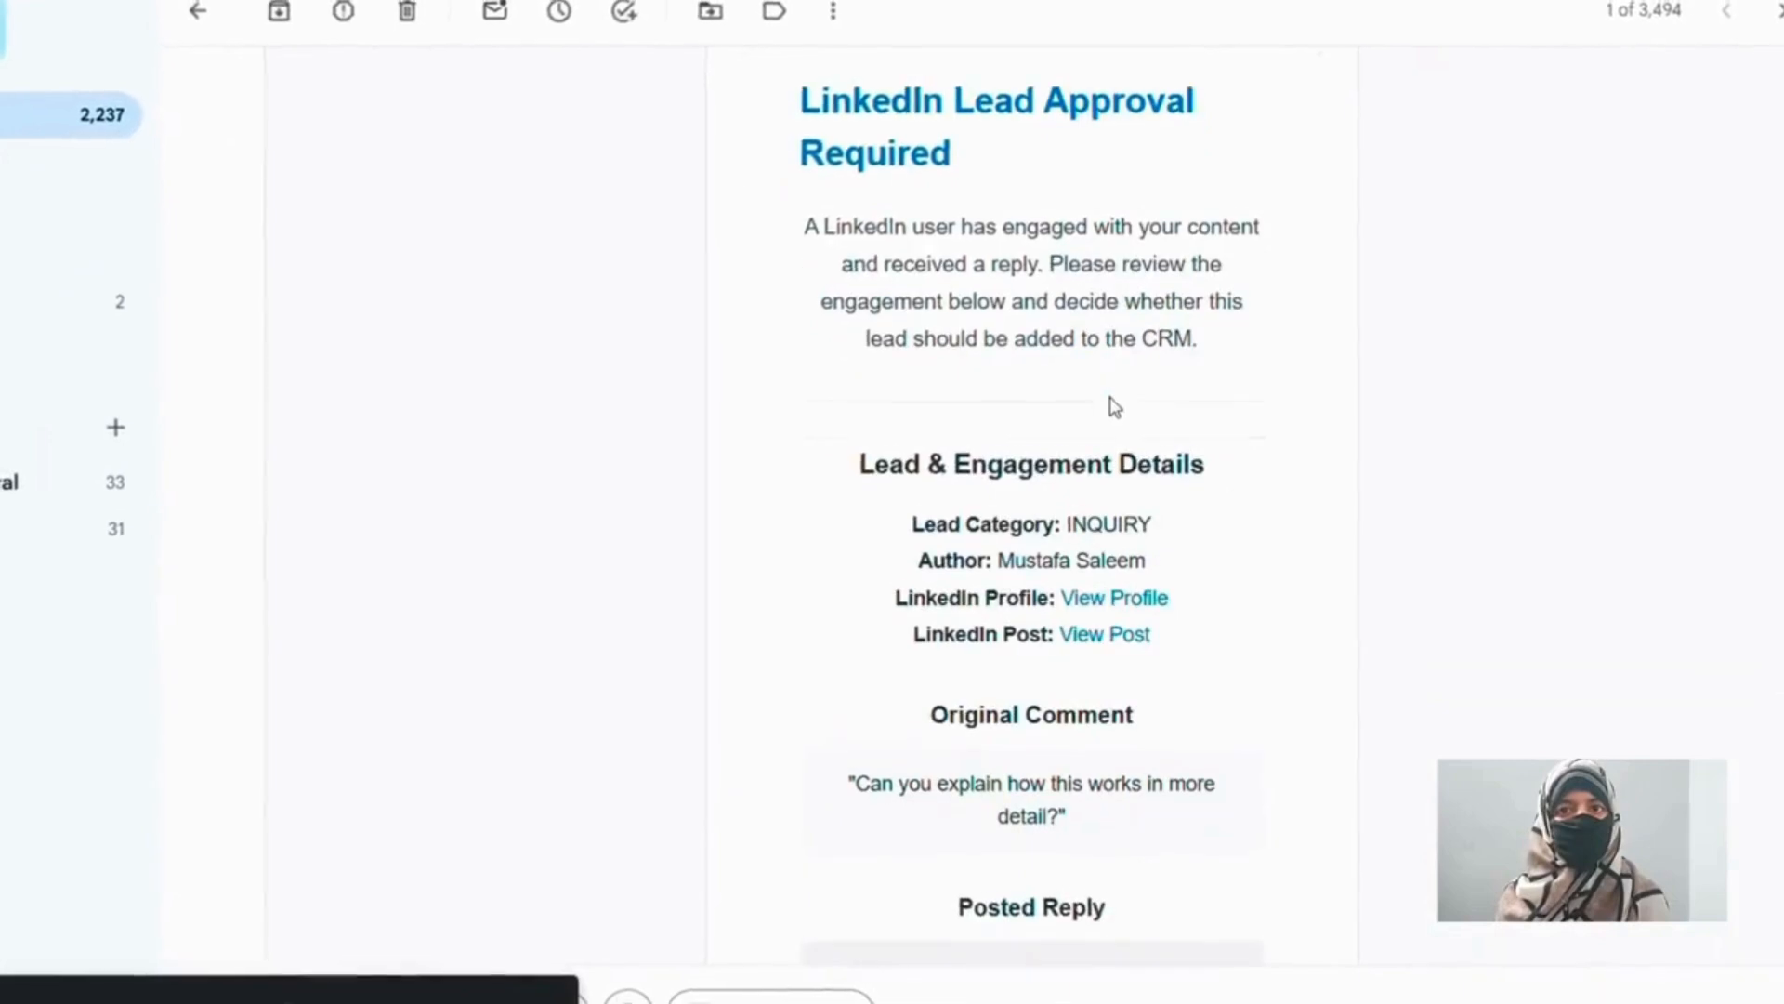
scroll(1114, 406, down, 1)
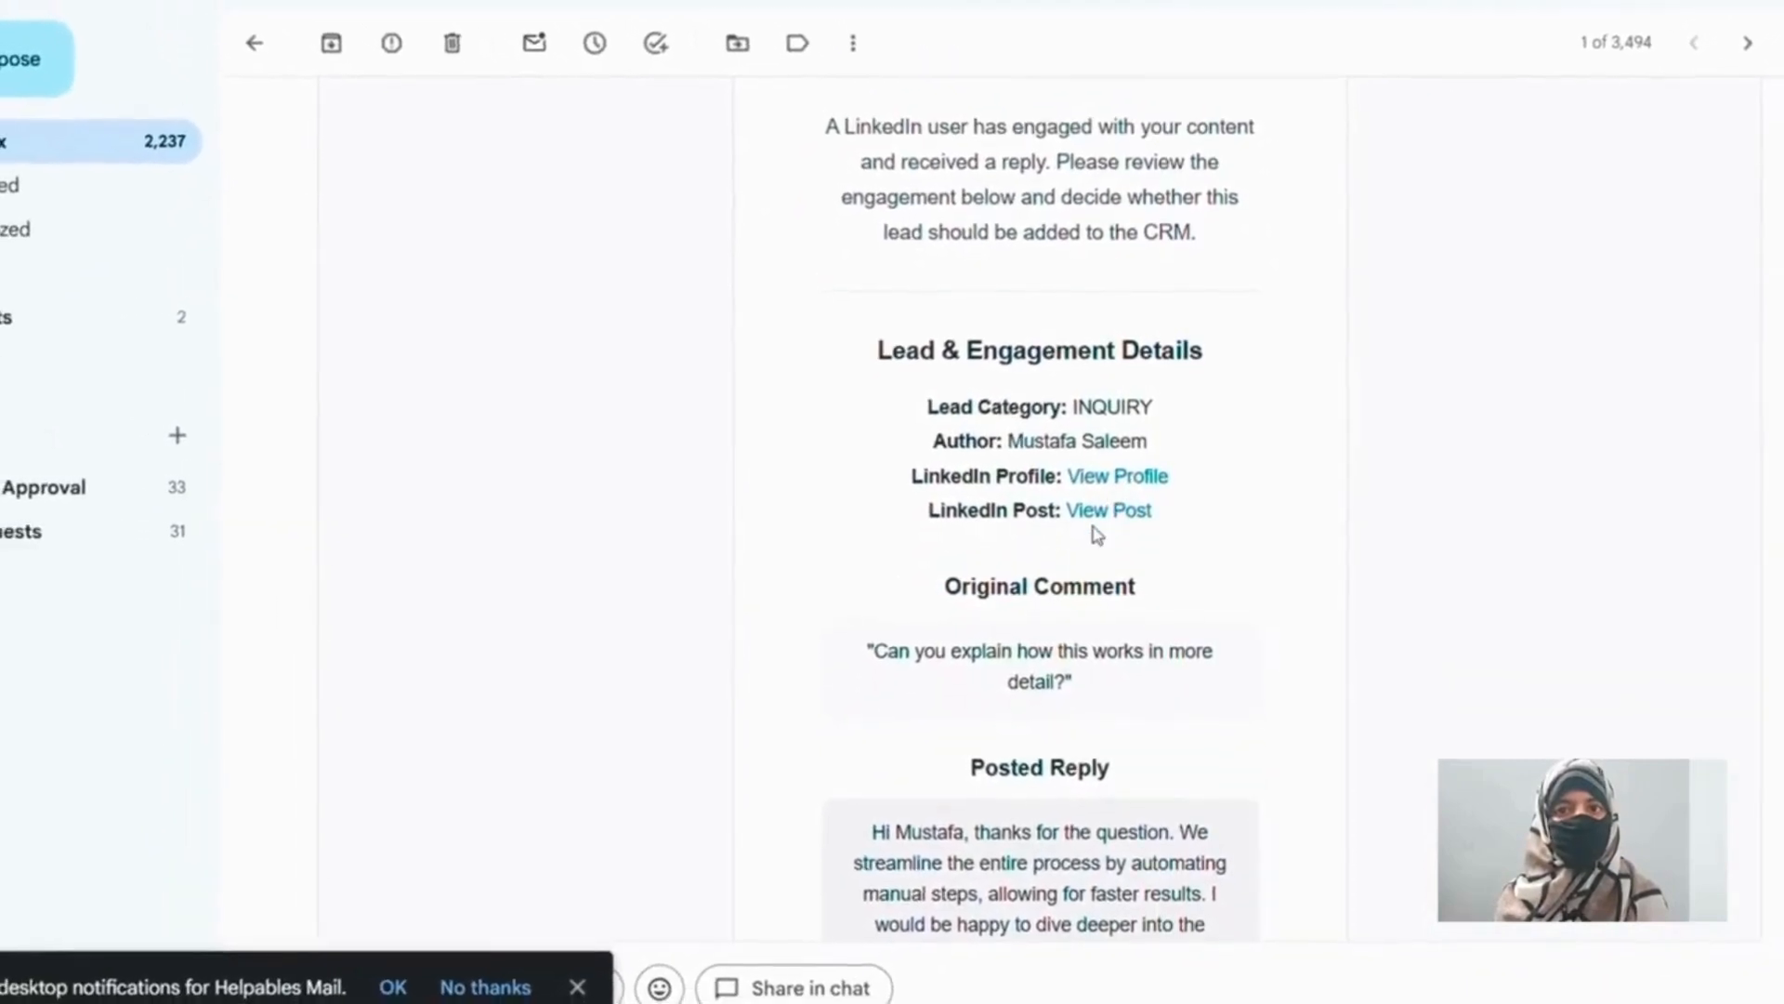
scroll(1102, 529, down, 3)
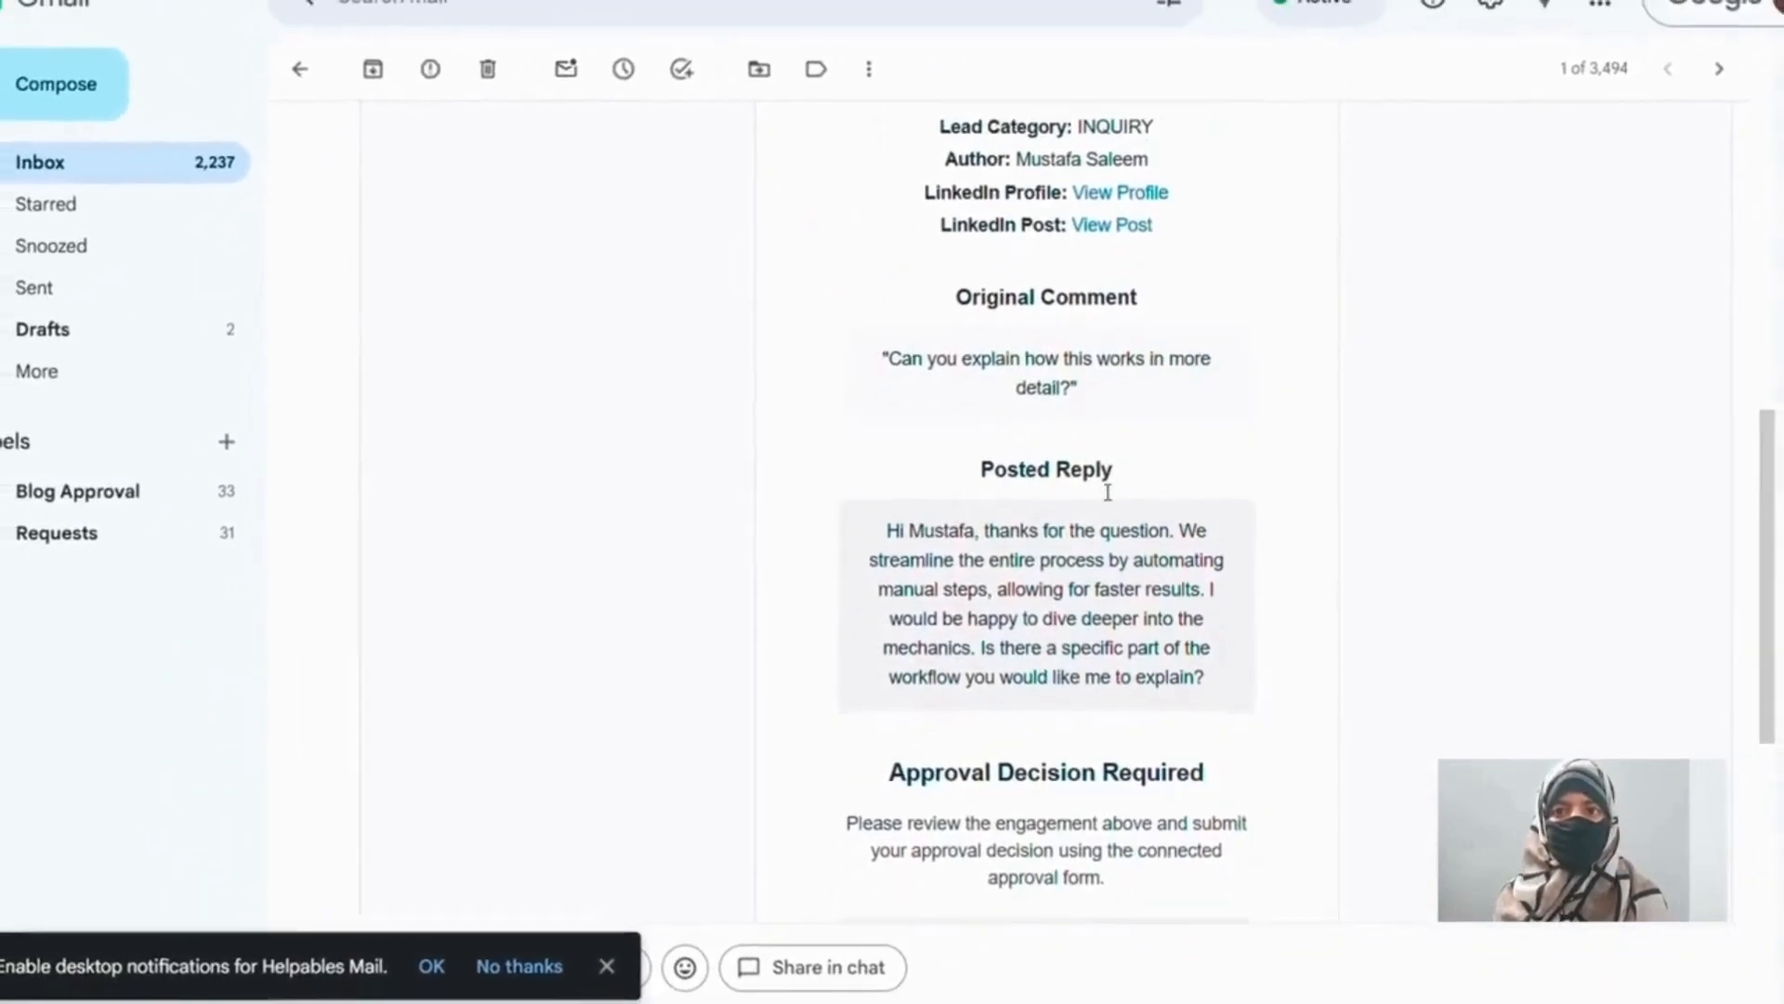
scroll(1069, 595, down, 3)
scroll(1031, 712, down, 1)
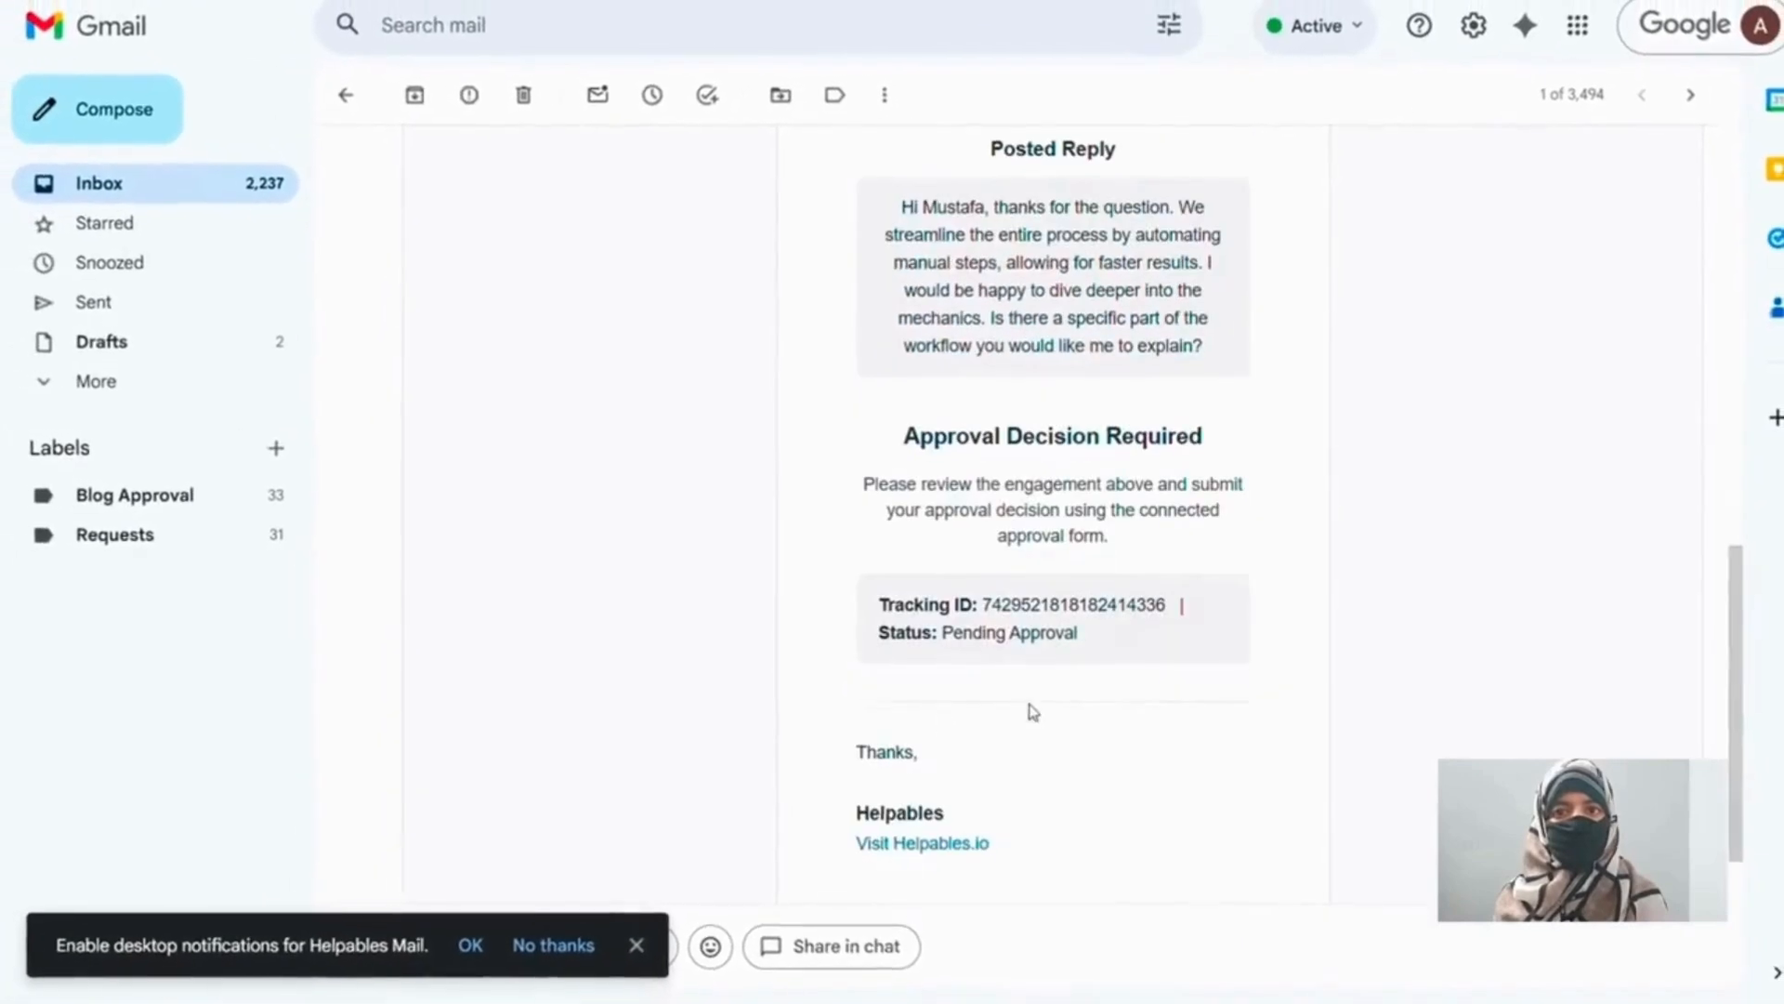
scroll(960, 873, down, 2)
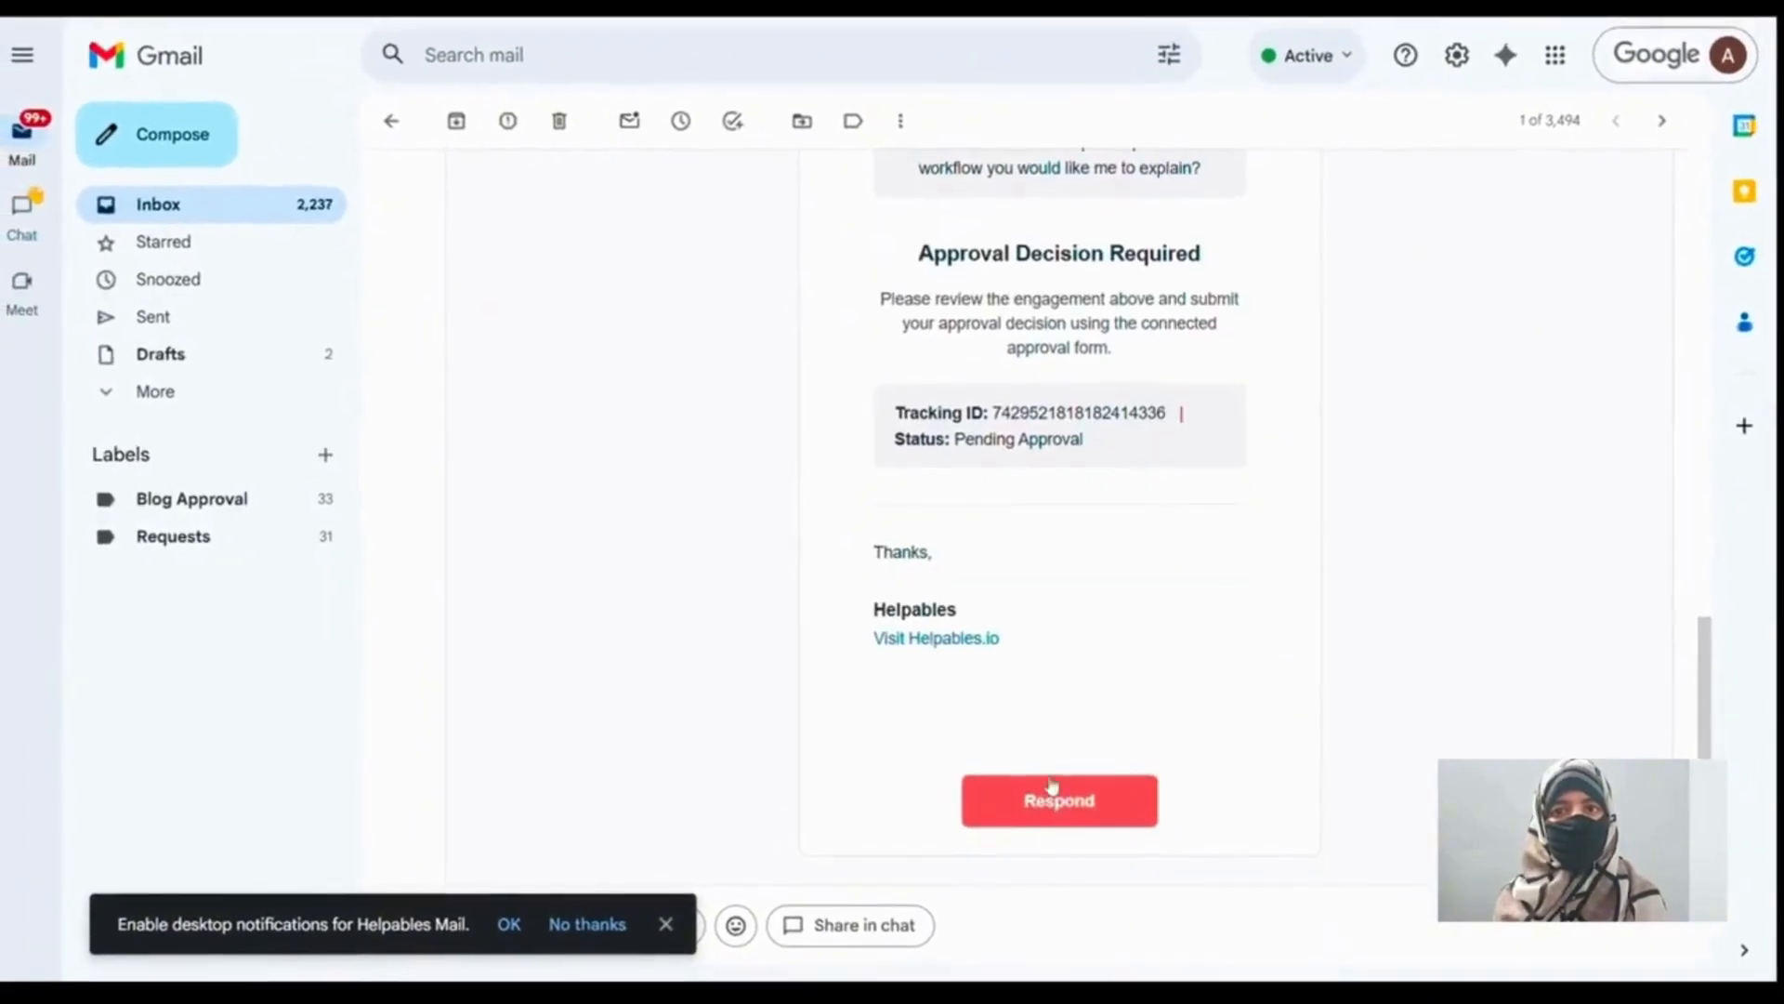
click(1045, 804)
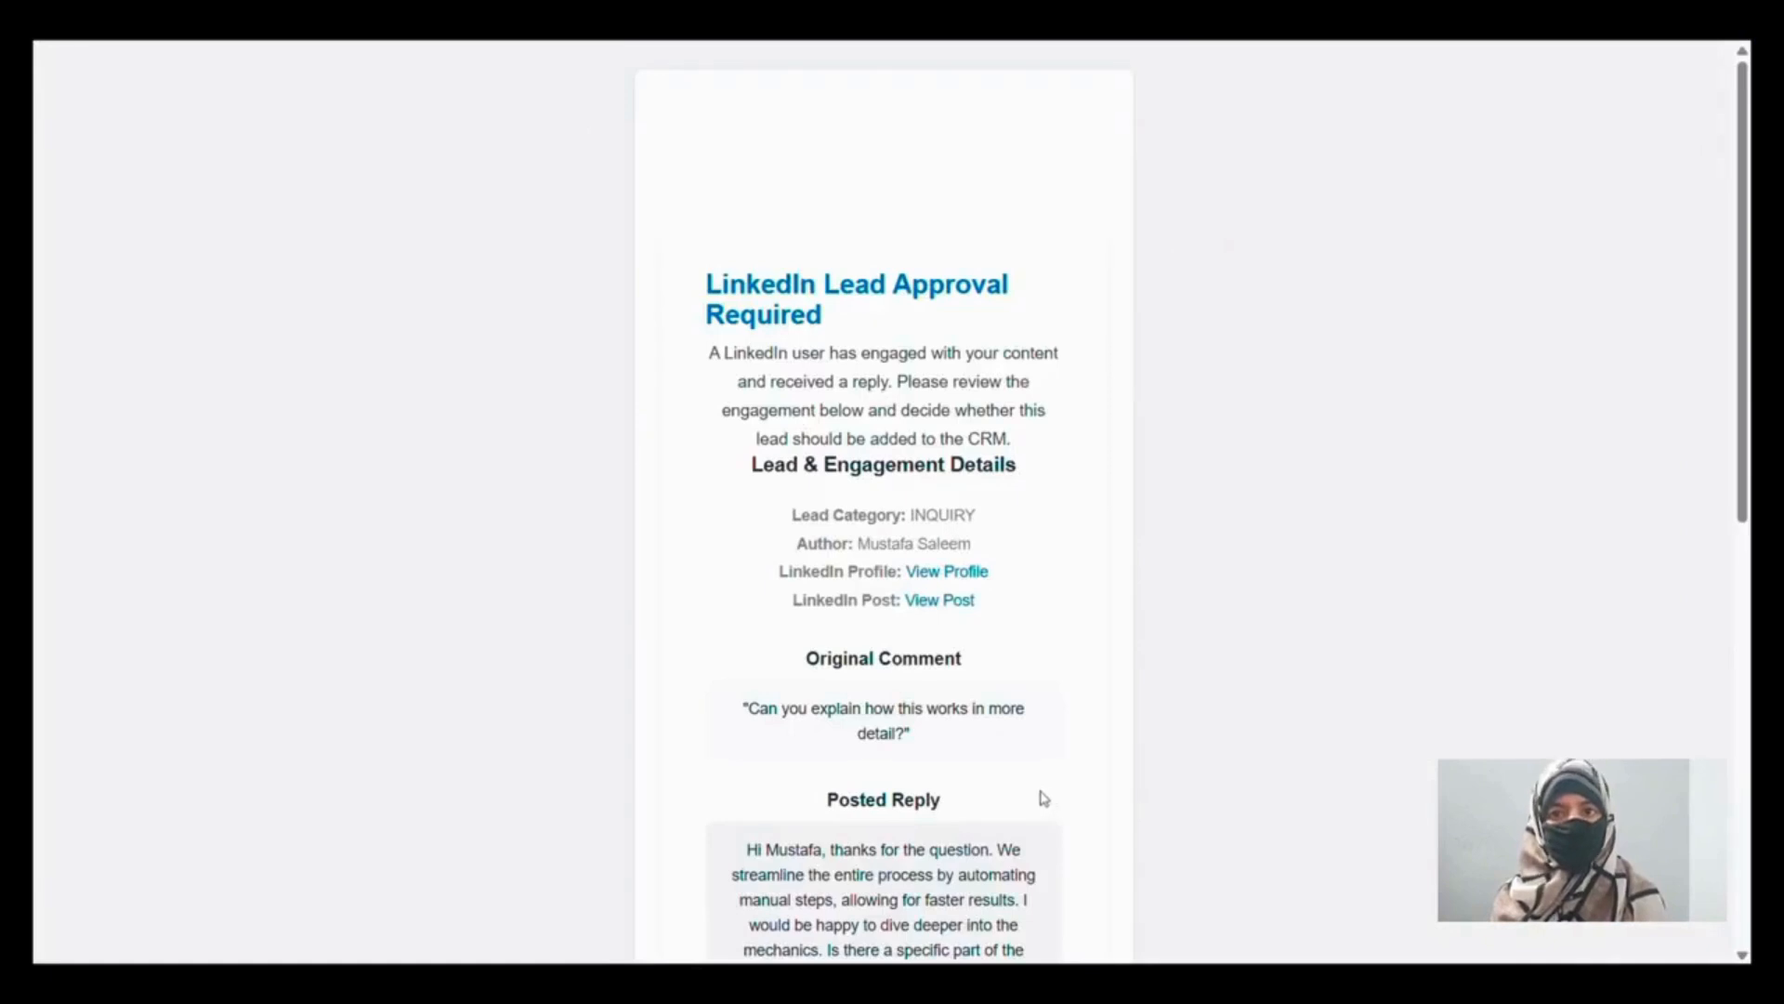
scroll(939, 641, down, 8)
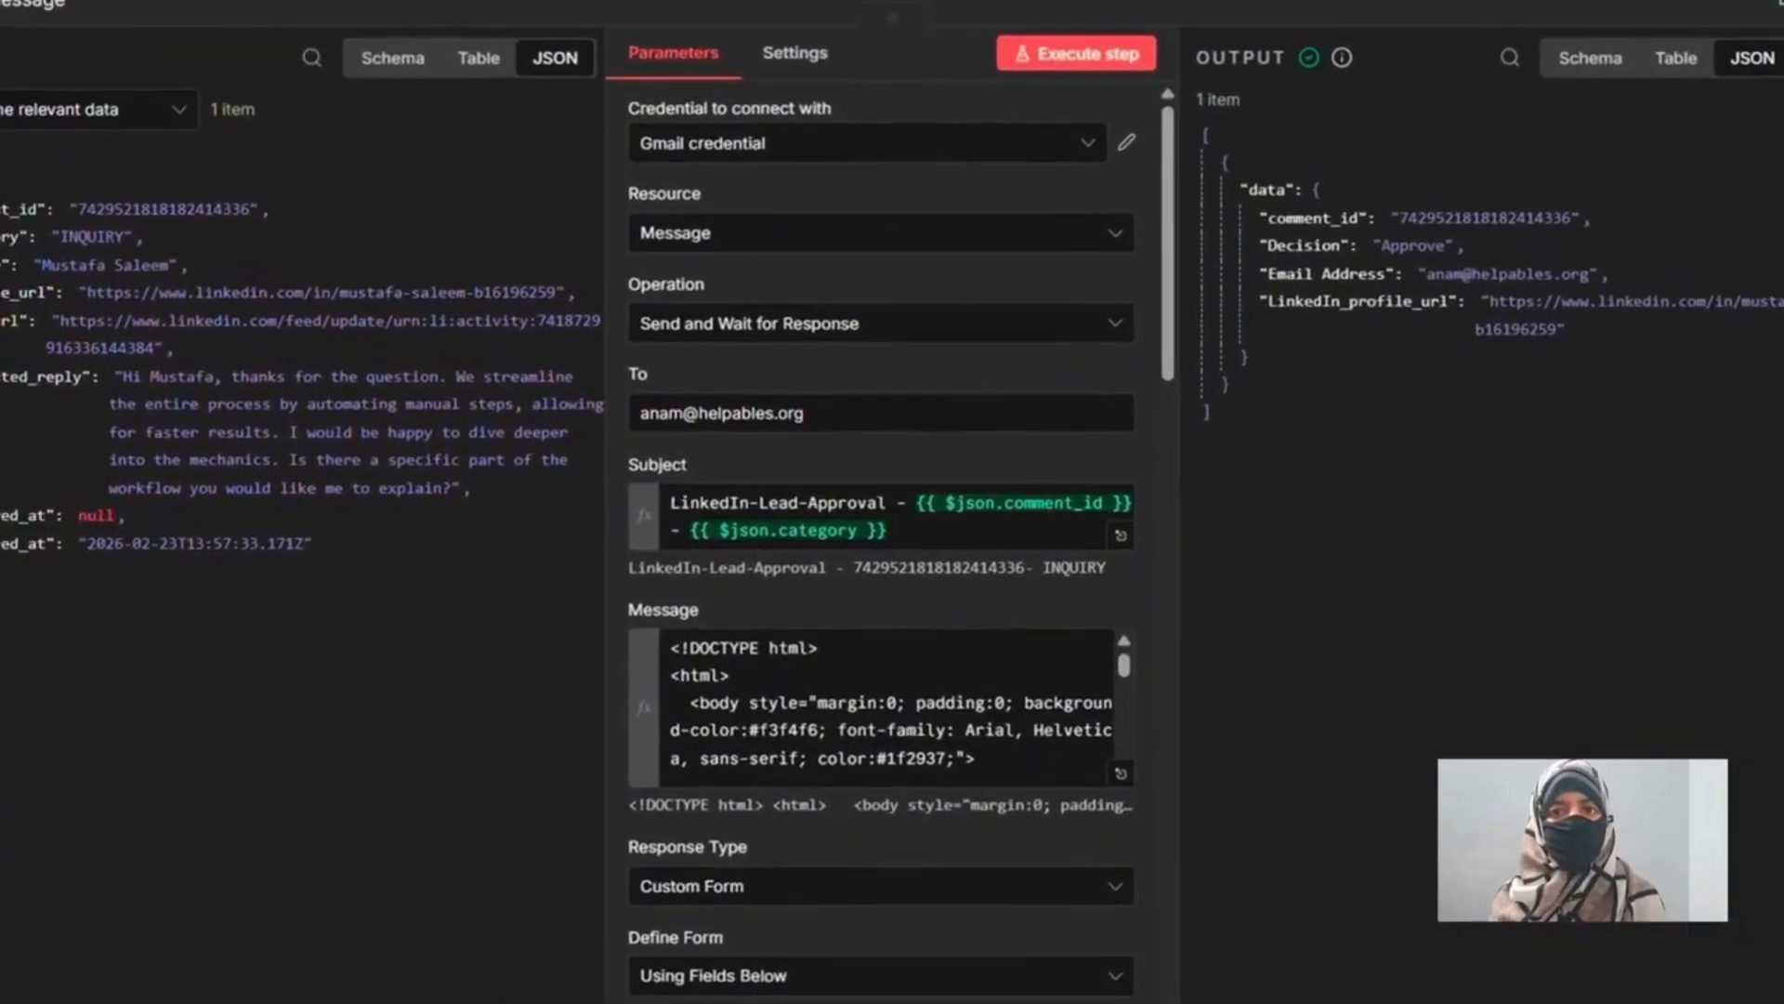
key(Escape)
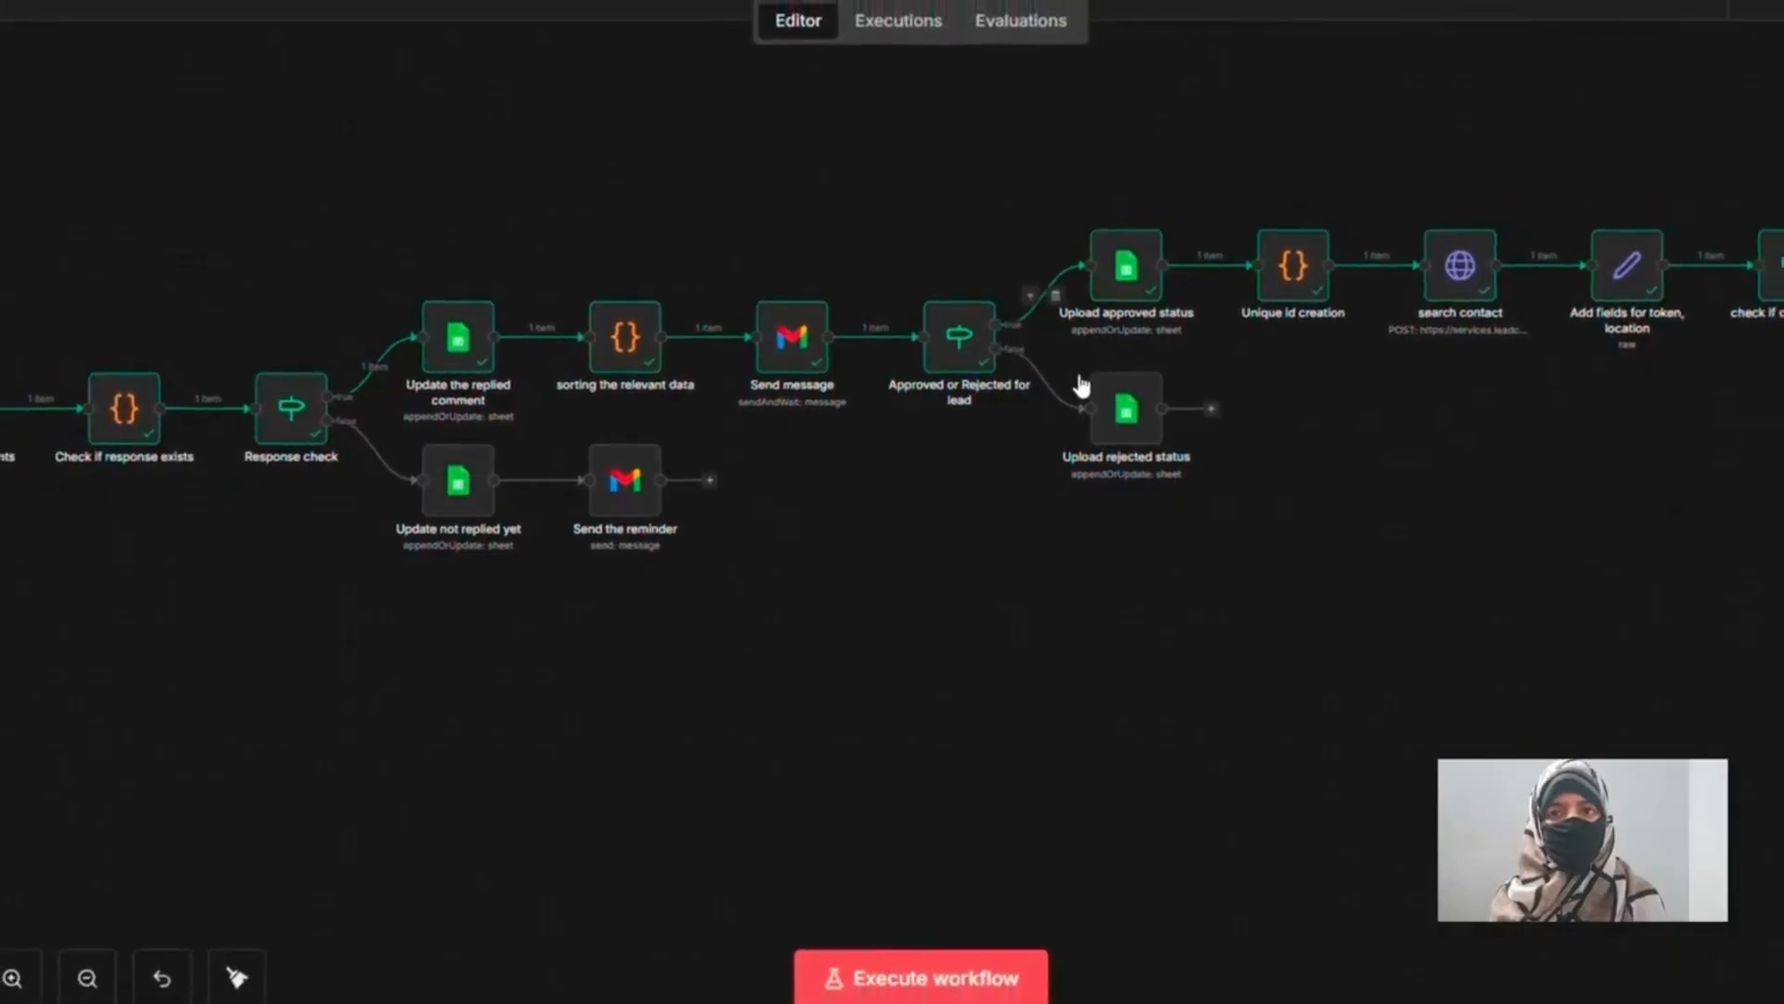
- Examine the condition and branch output of the "Approved or Rejected for lead" node
scroll(1080, 386, right, 1)
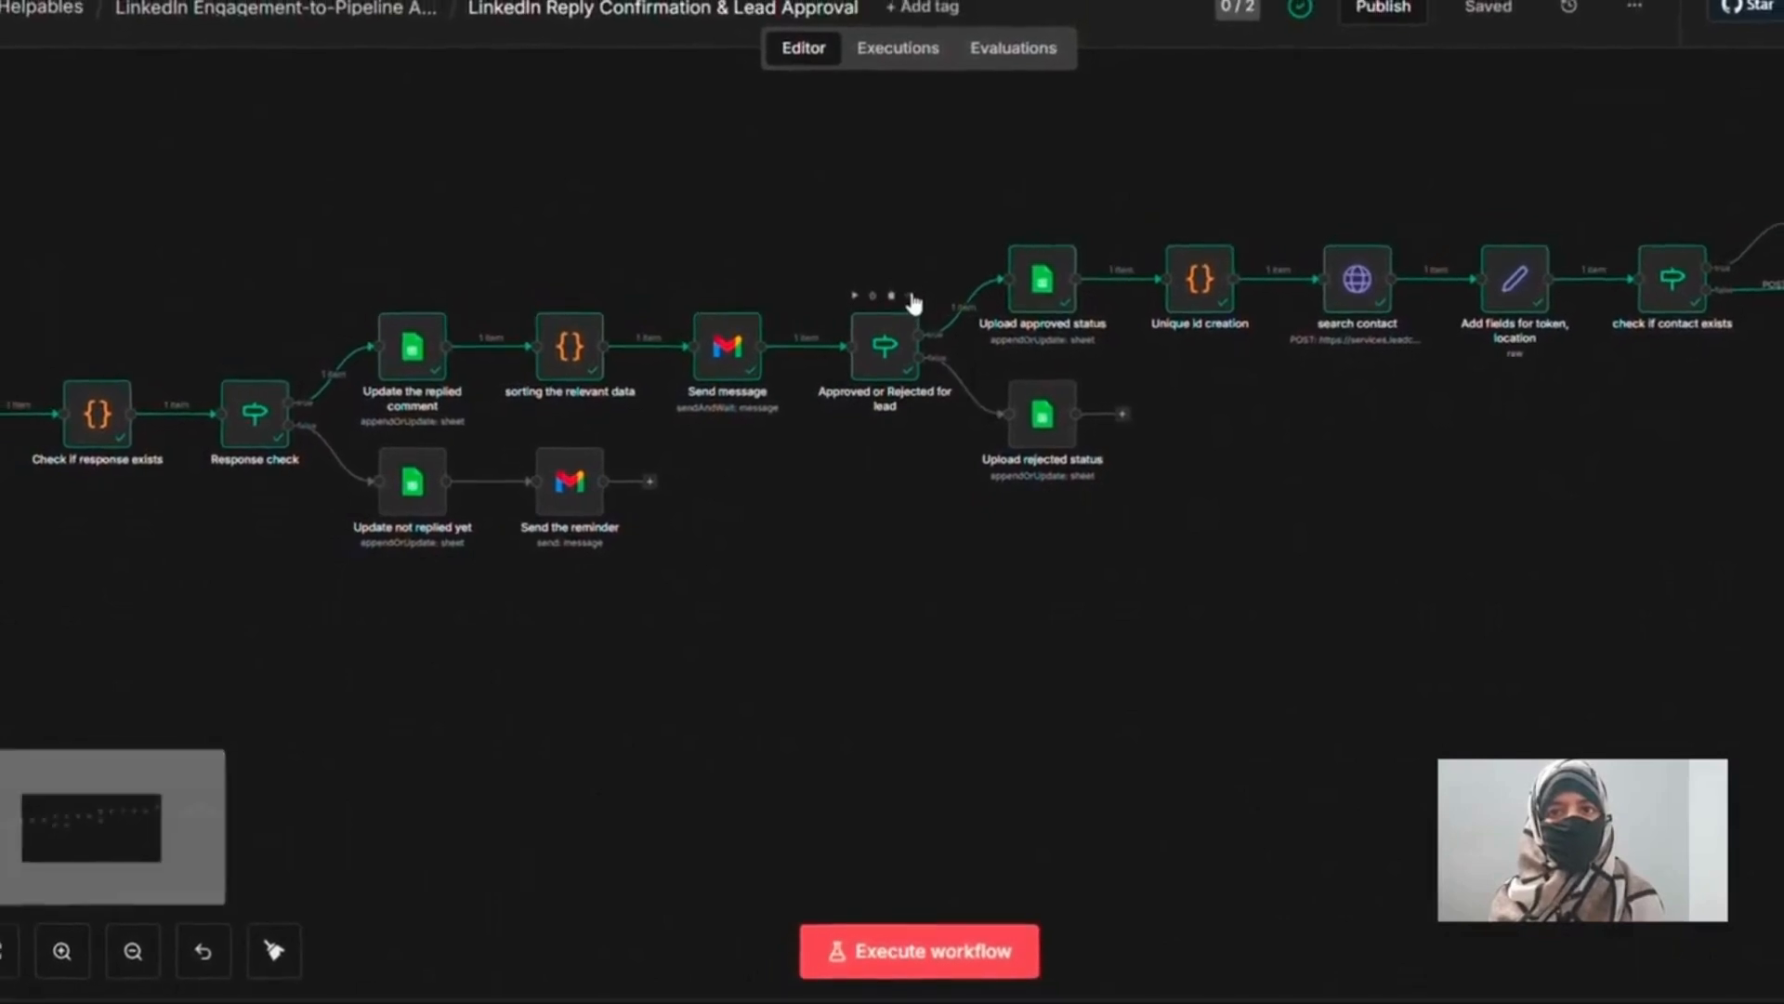
click(912, 299)
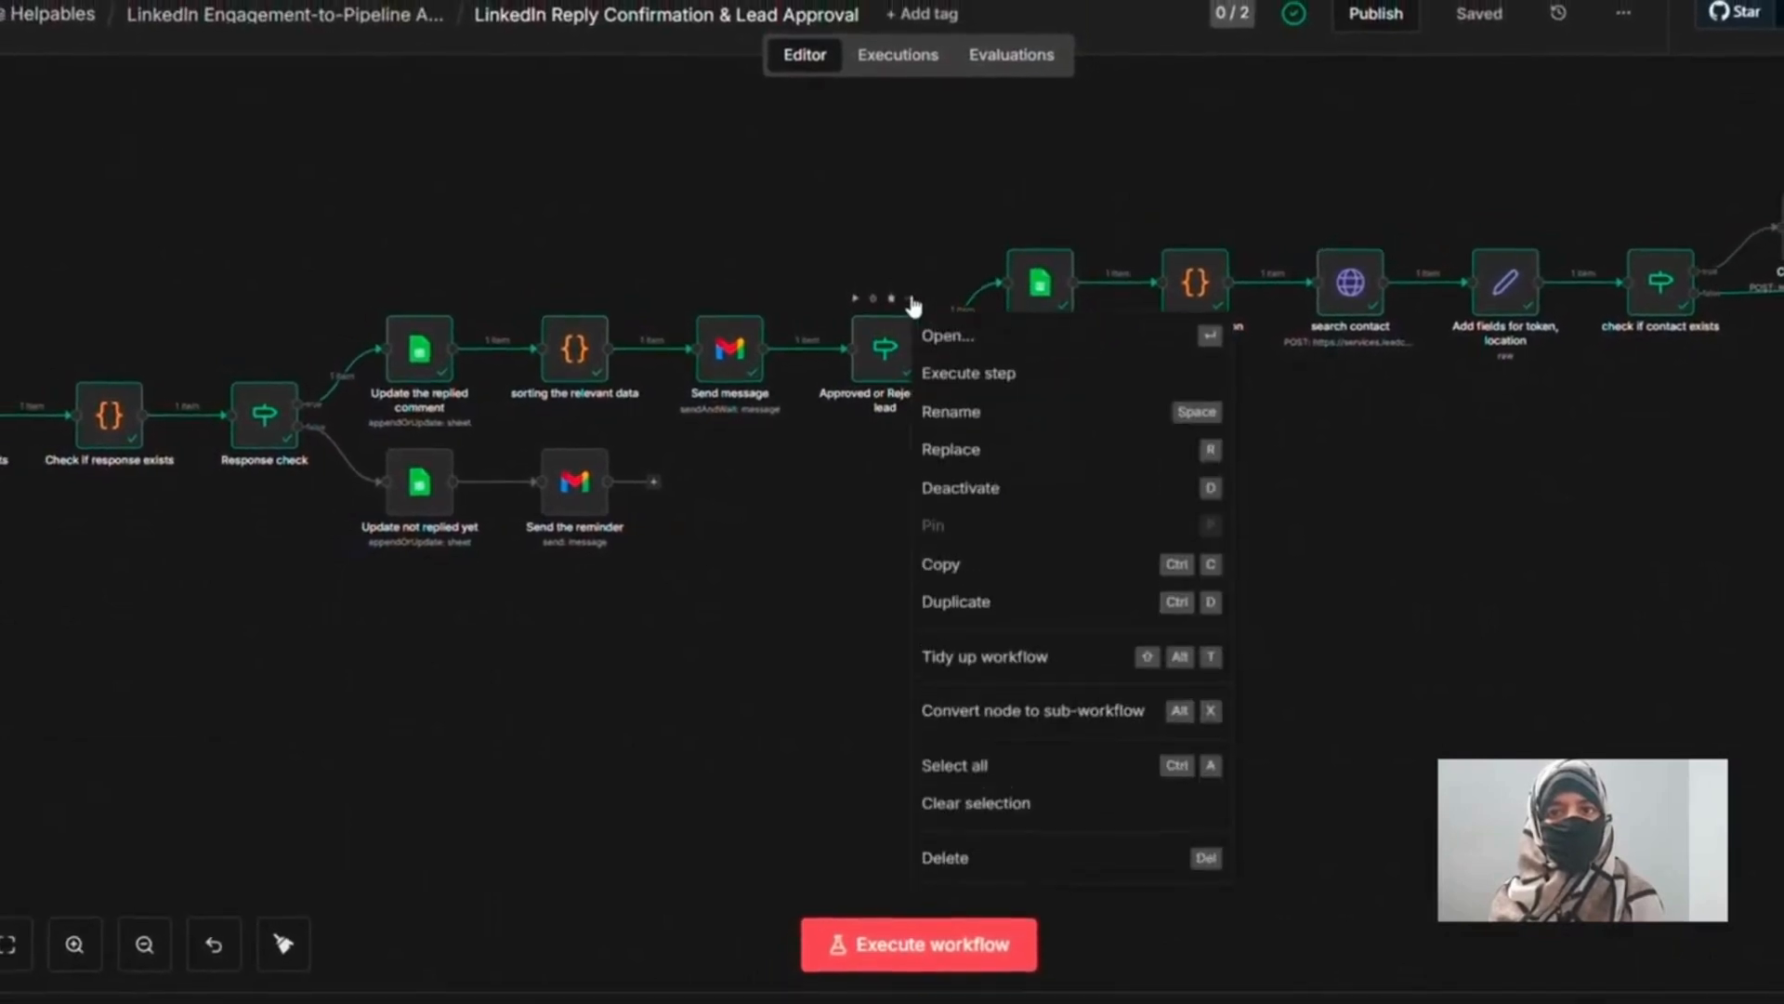
click(945, 346)
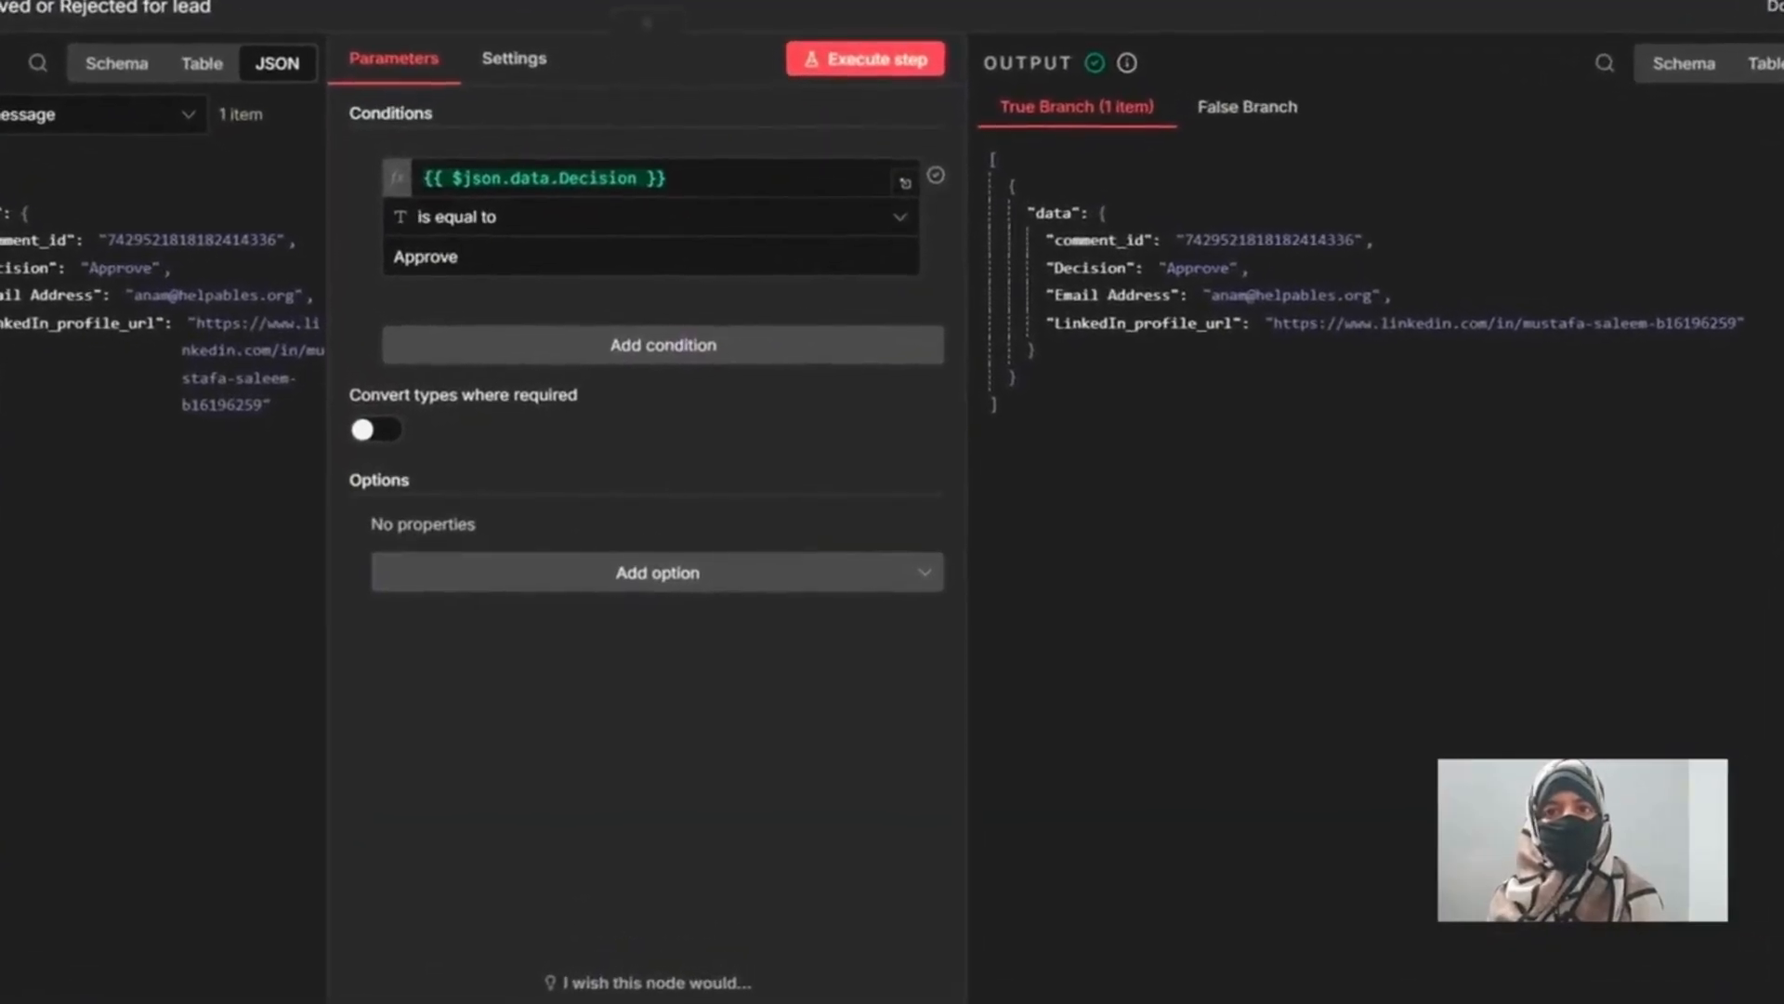
click(1781, 6)
- Examine the sheet, matching column and values to send in the "Upload approved status" Google Sheets node
scroll(1089, 312, right, 1)
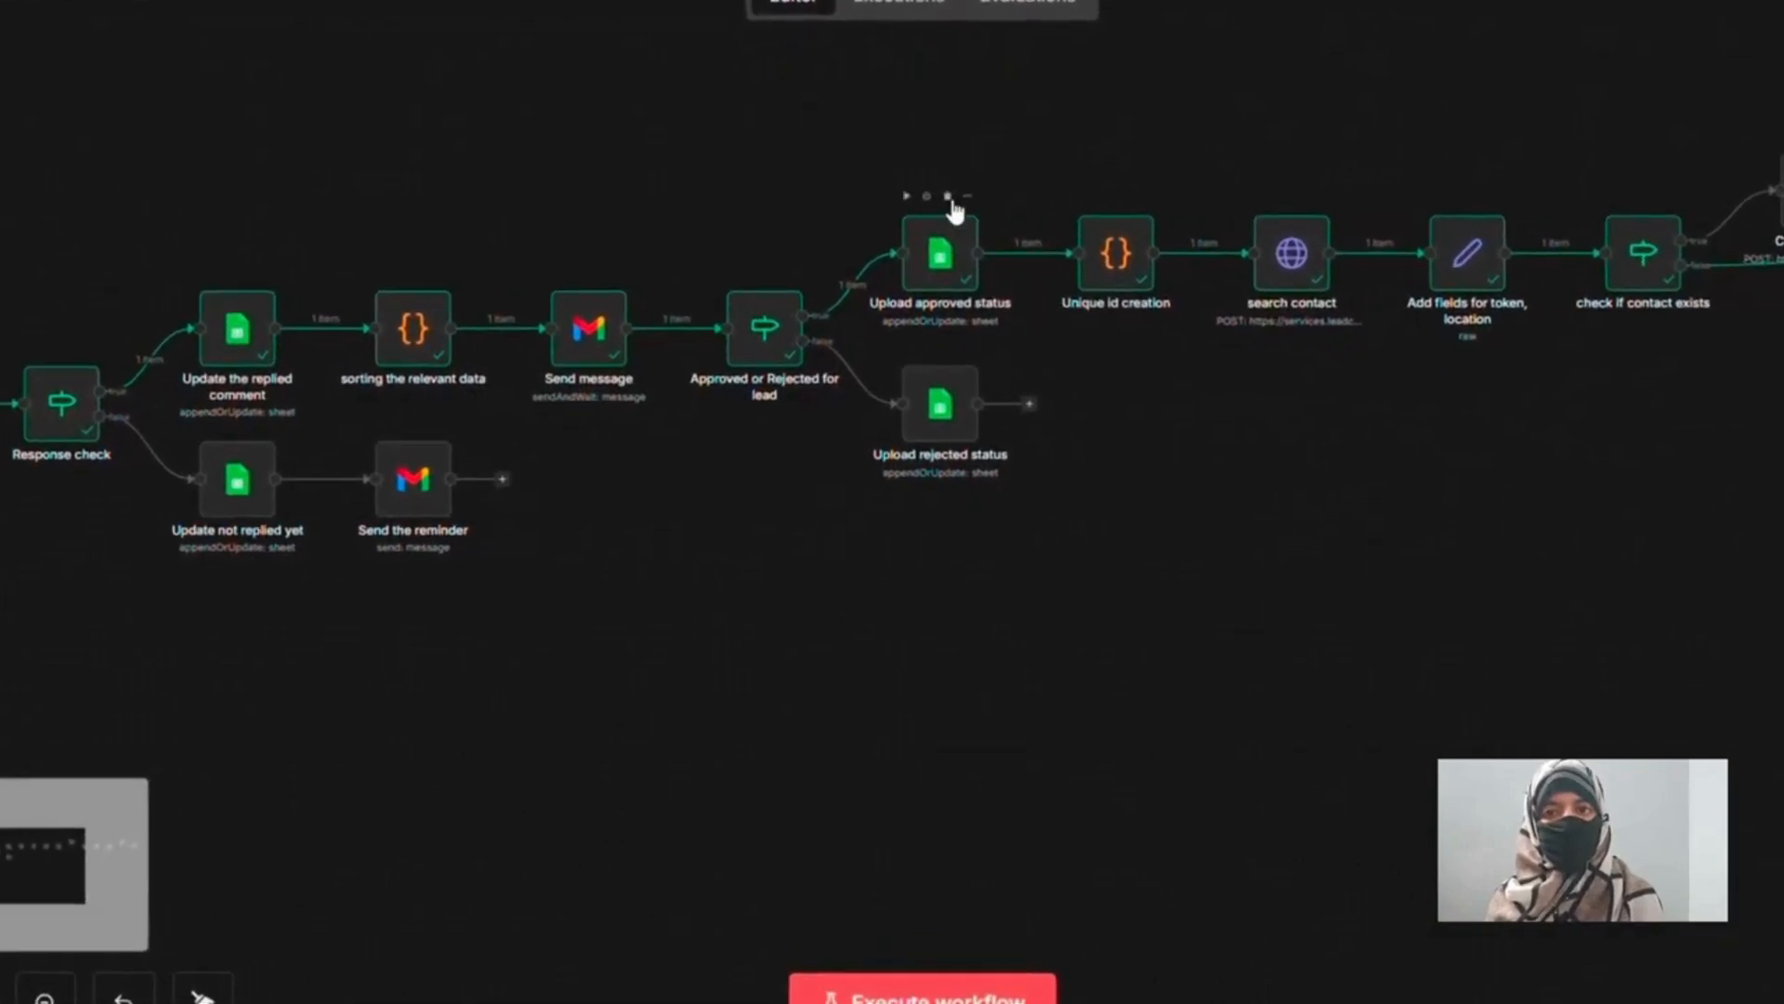
click(967, 198)
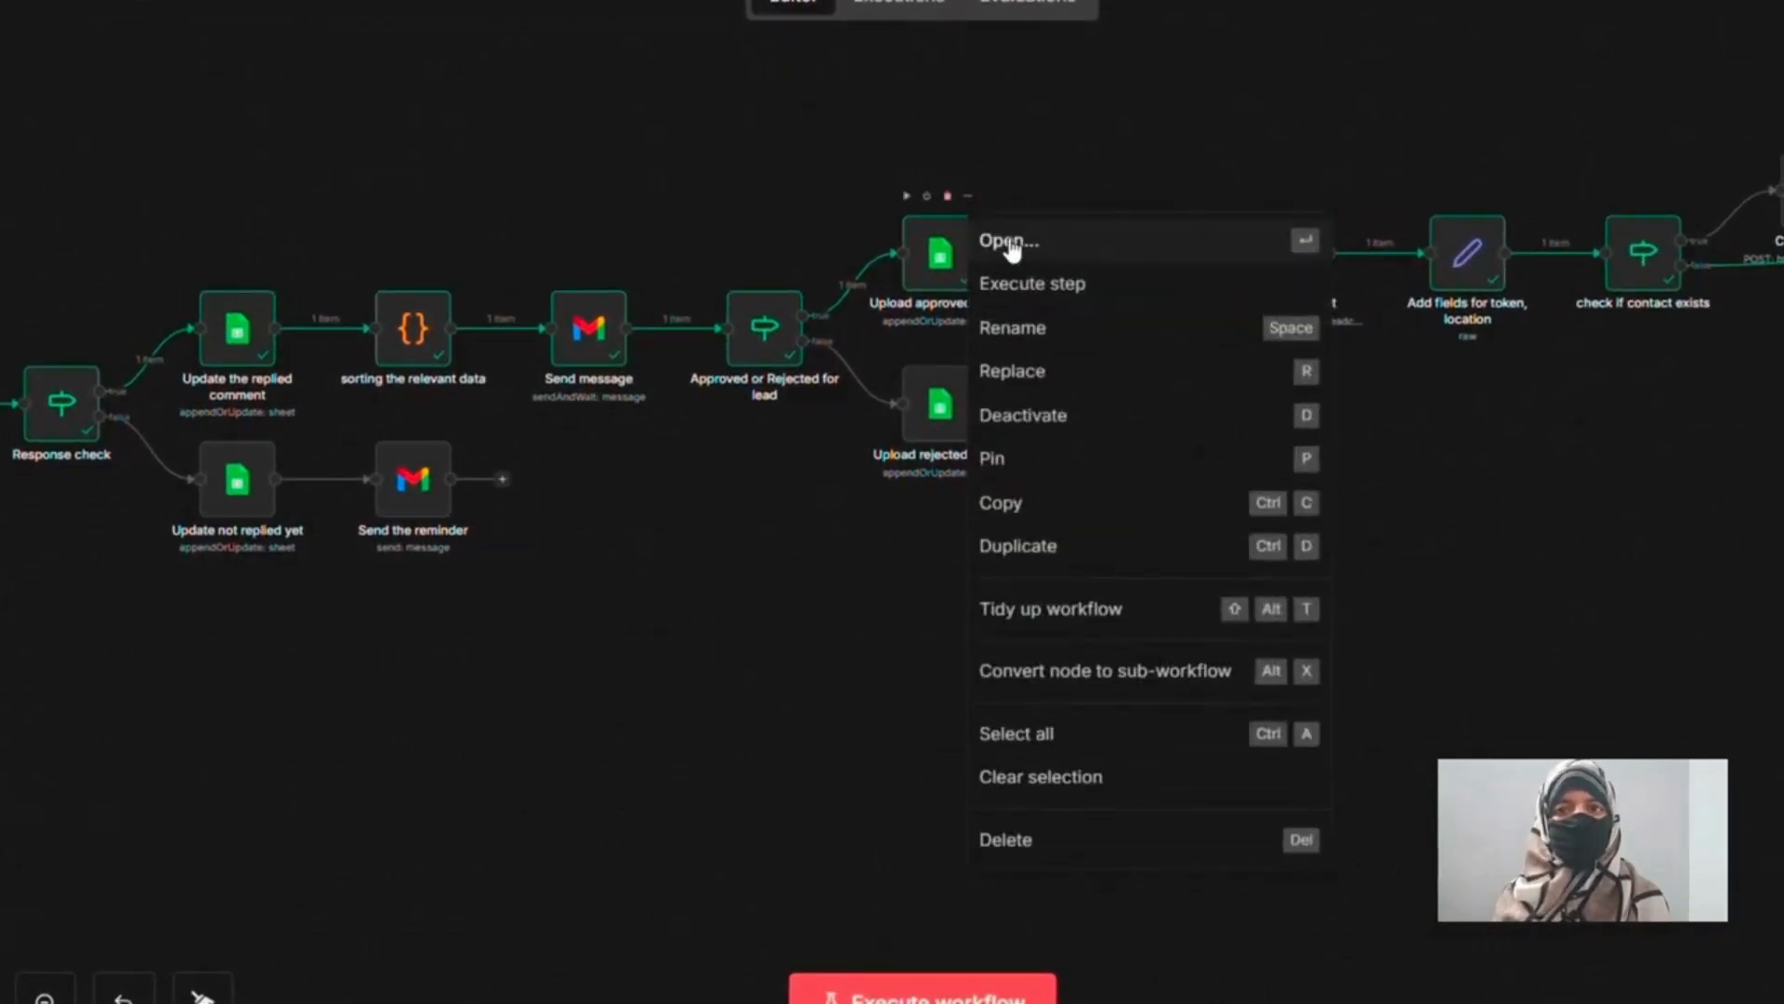
click(1009, 243)
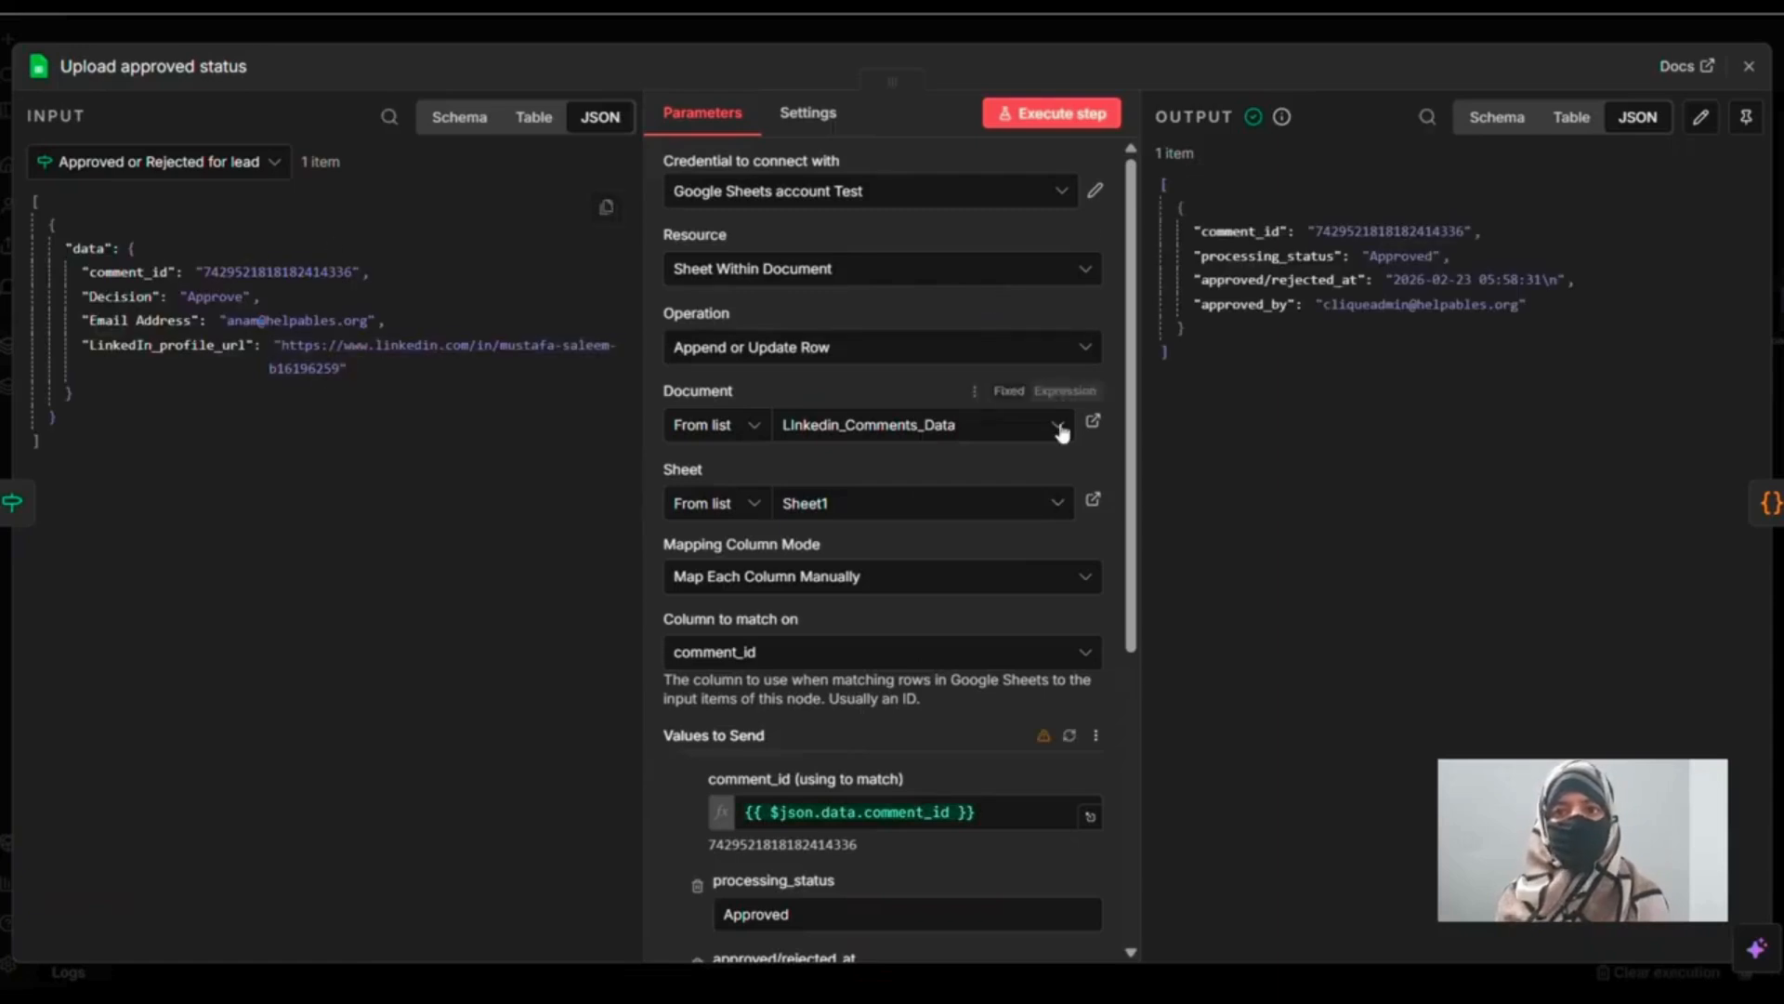
click(1180, 41)
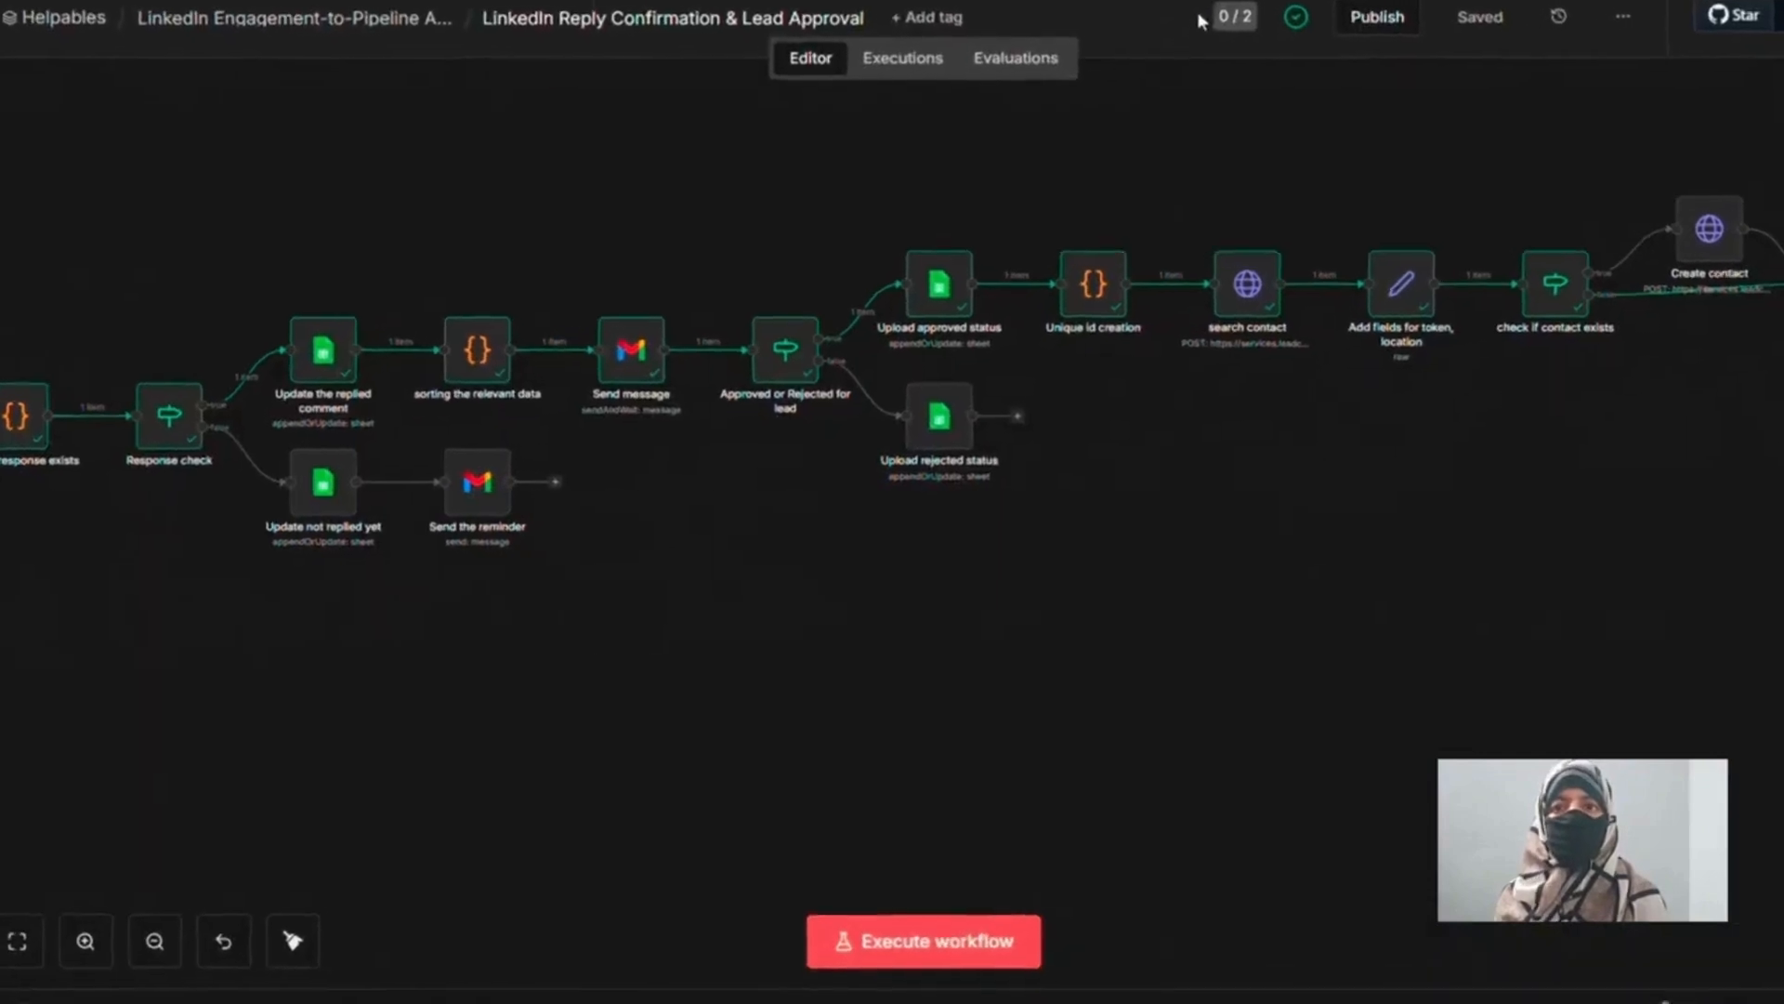
- Examine the JavaScript that builds the username and synthetic email in the "Unique id creation" node, and its output
scroll(1152, 387, right, 5)
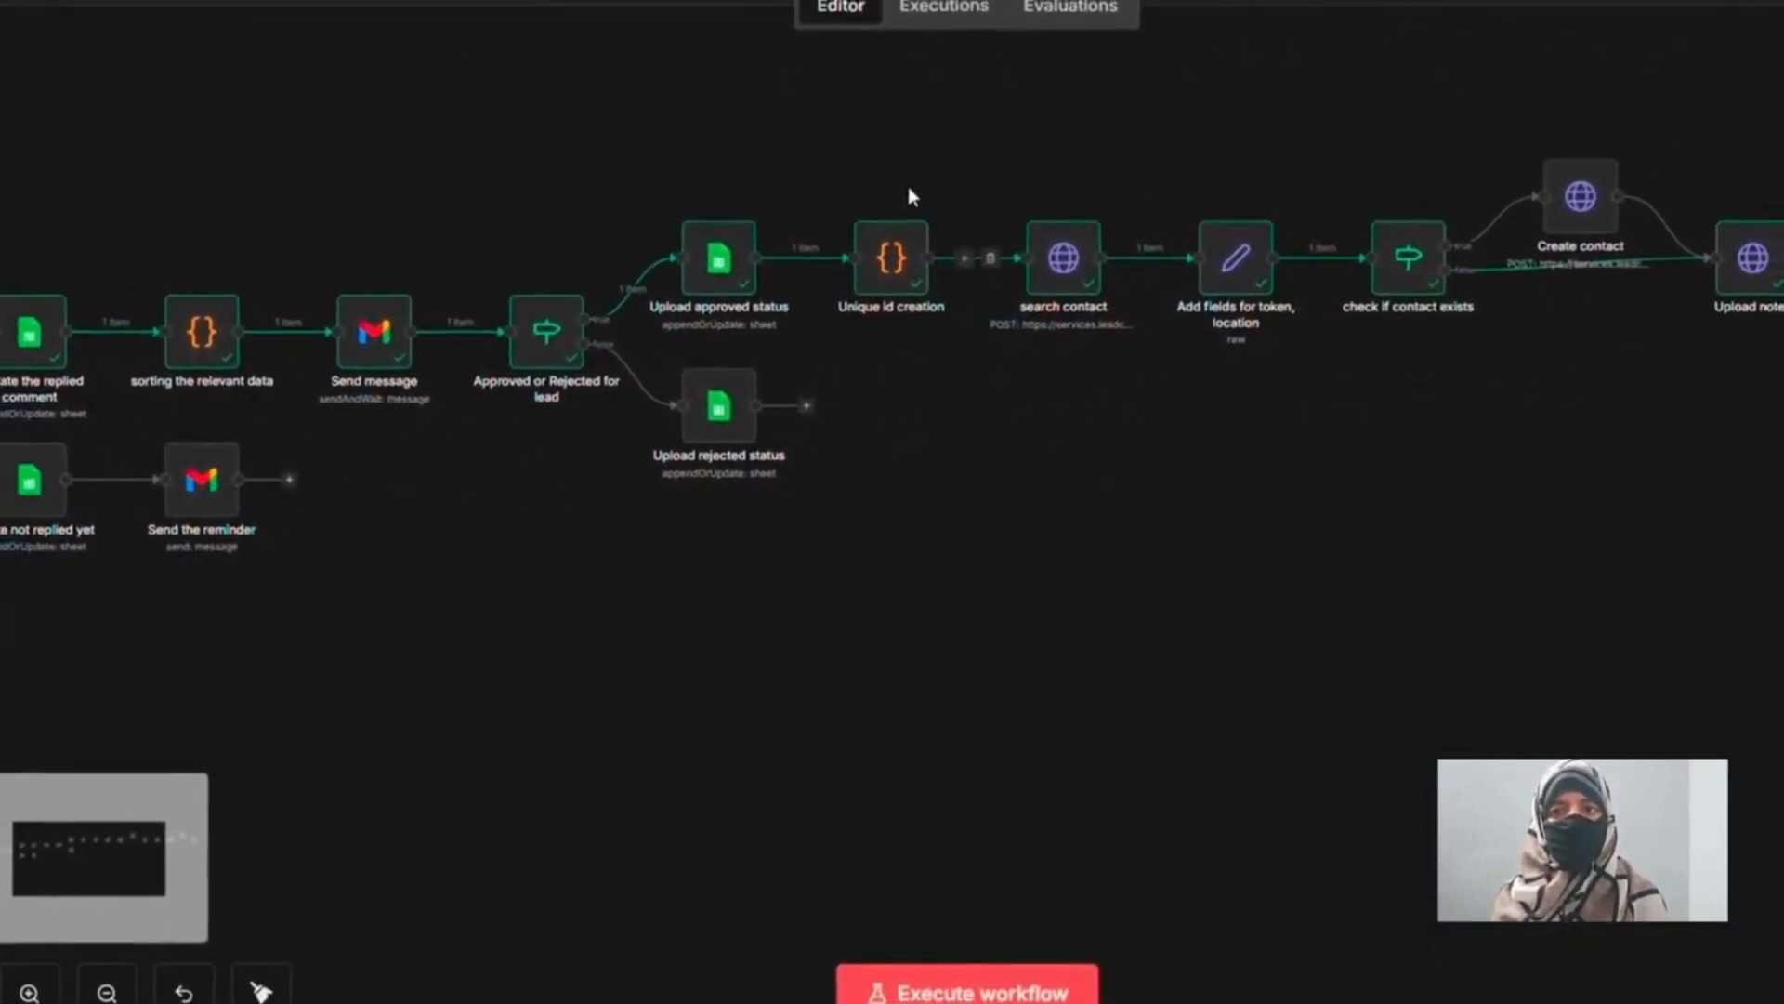
mouse_move(910, 194)
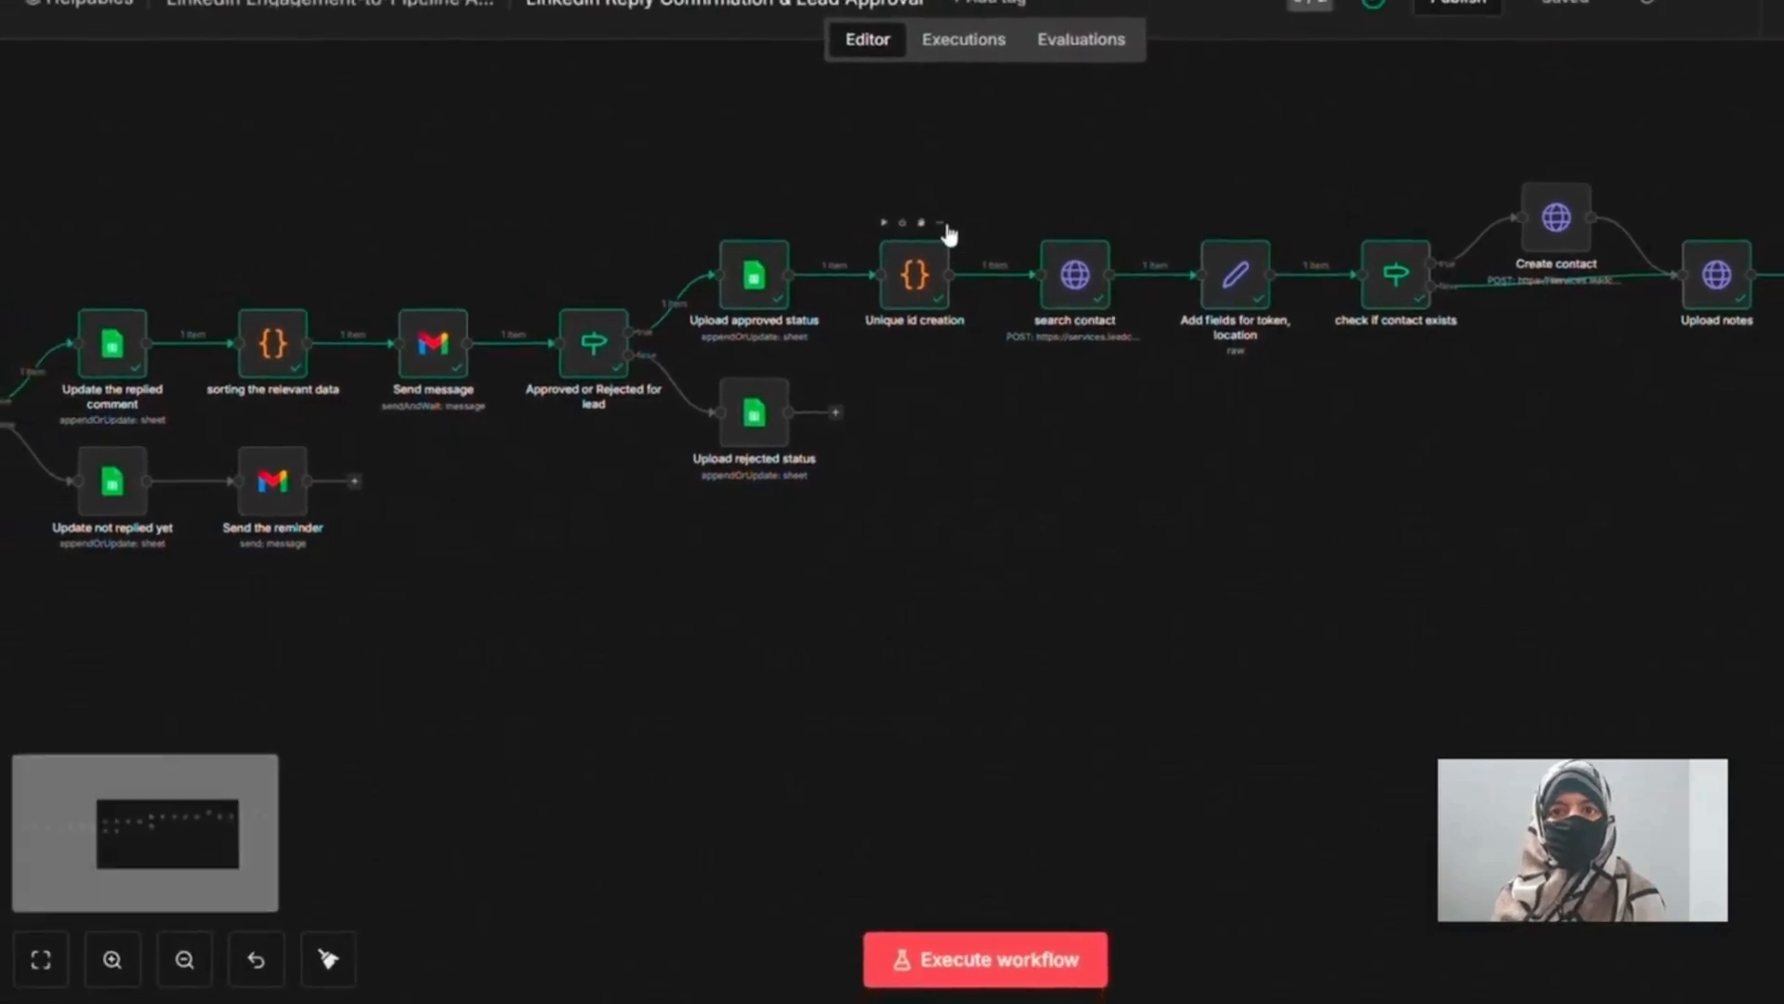
click(932, 214)
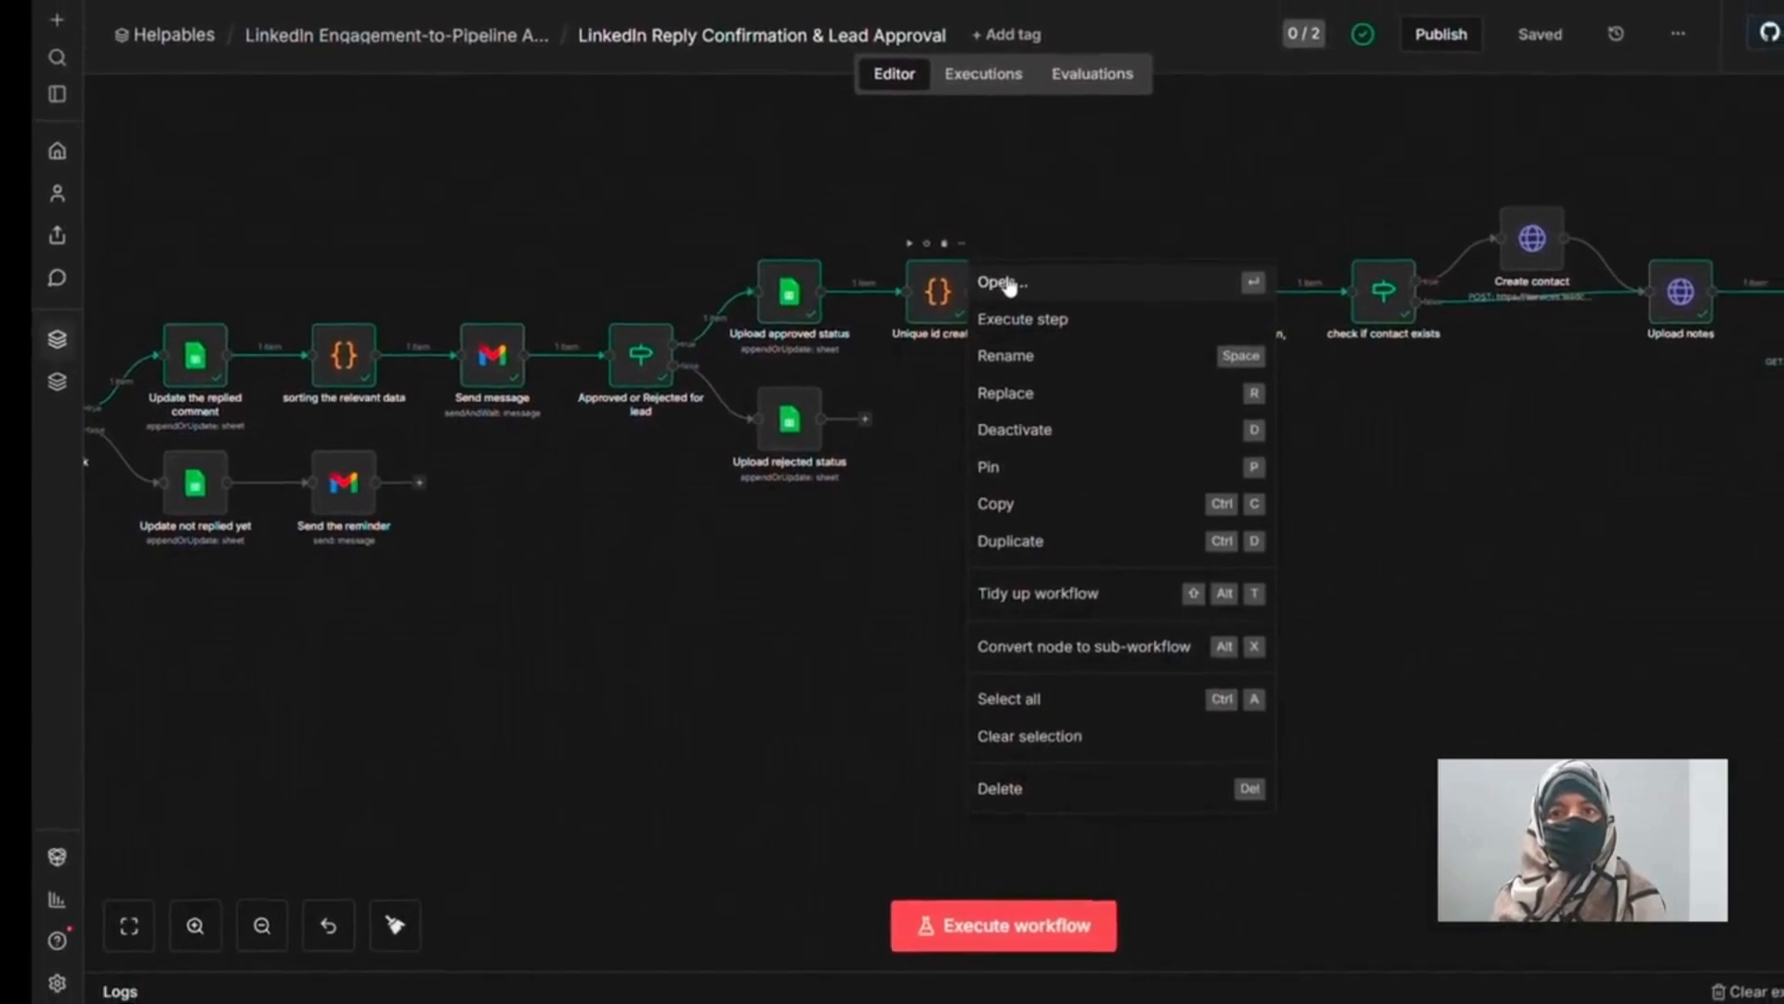
click(999, 276)
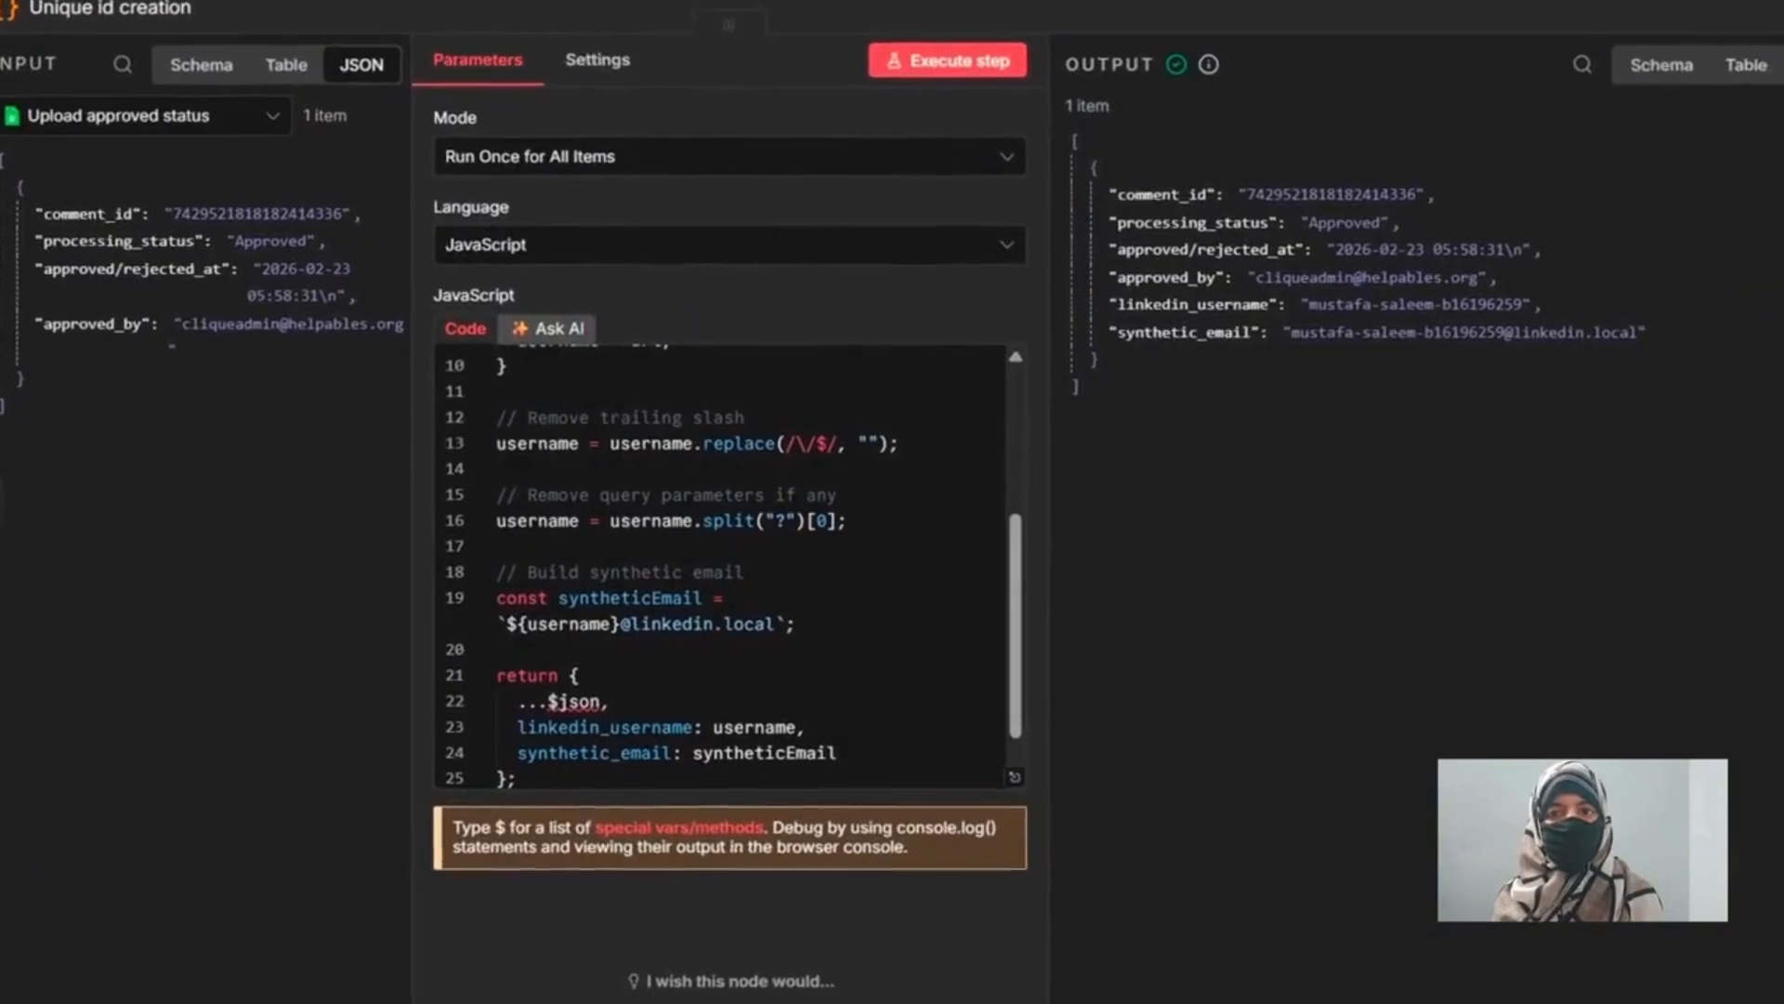
key(Escape)
- Open the "search contact" HTTP Request node that follows "Unique id creation" in the workflow
scroll(1301, 349, right, 5)
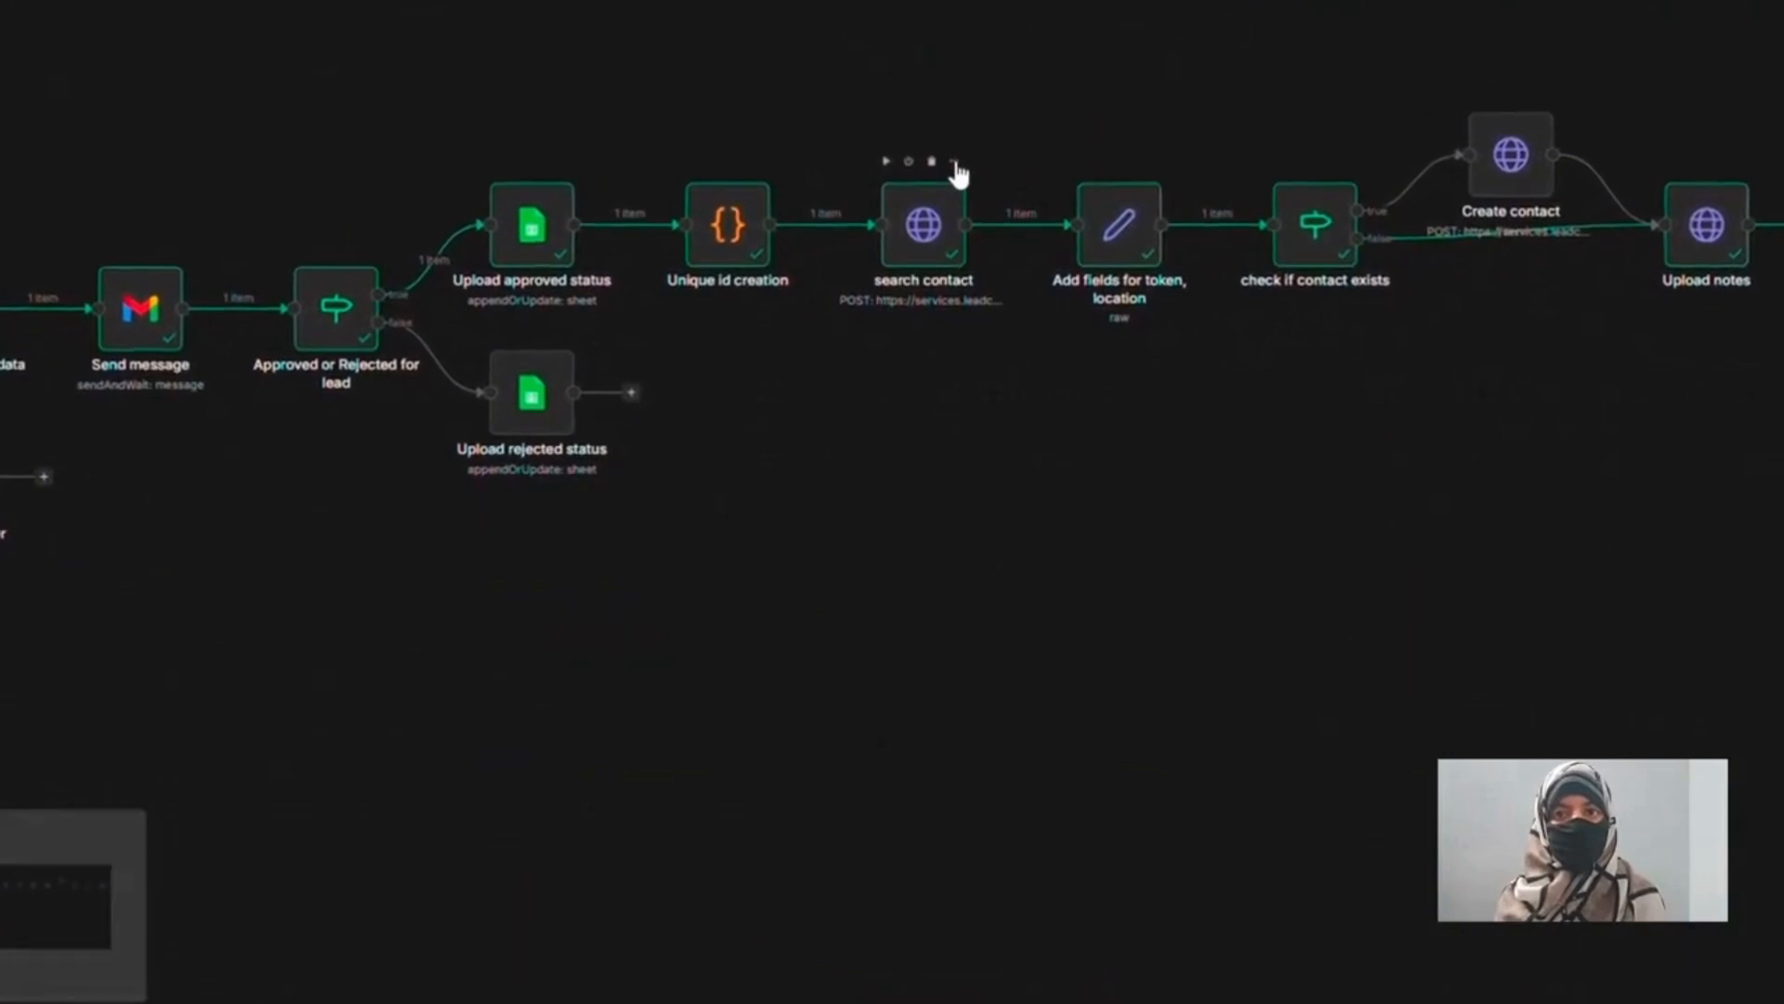
click(958, 177)
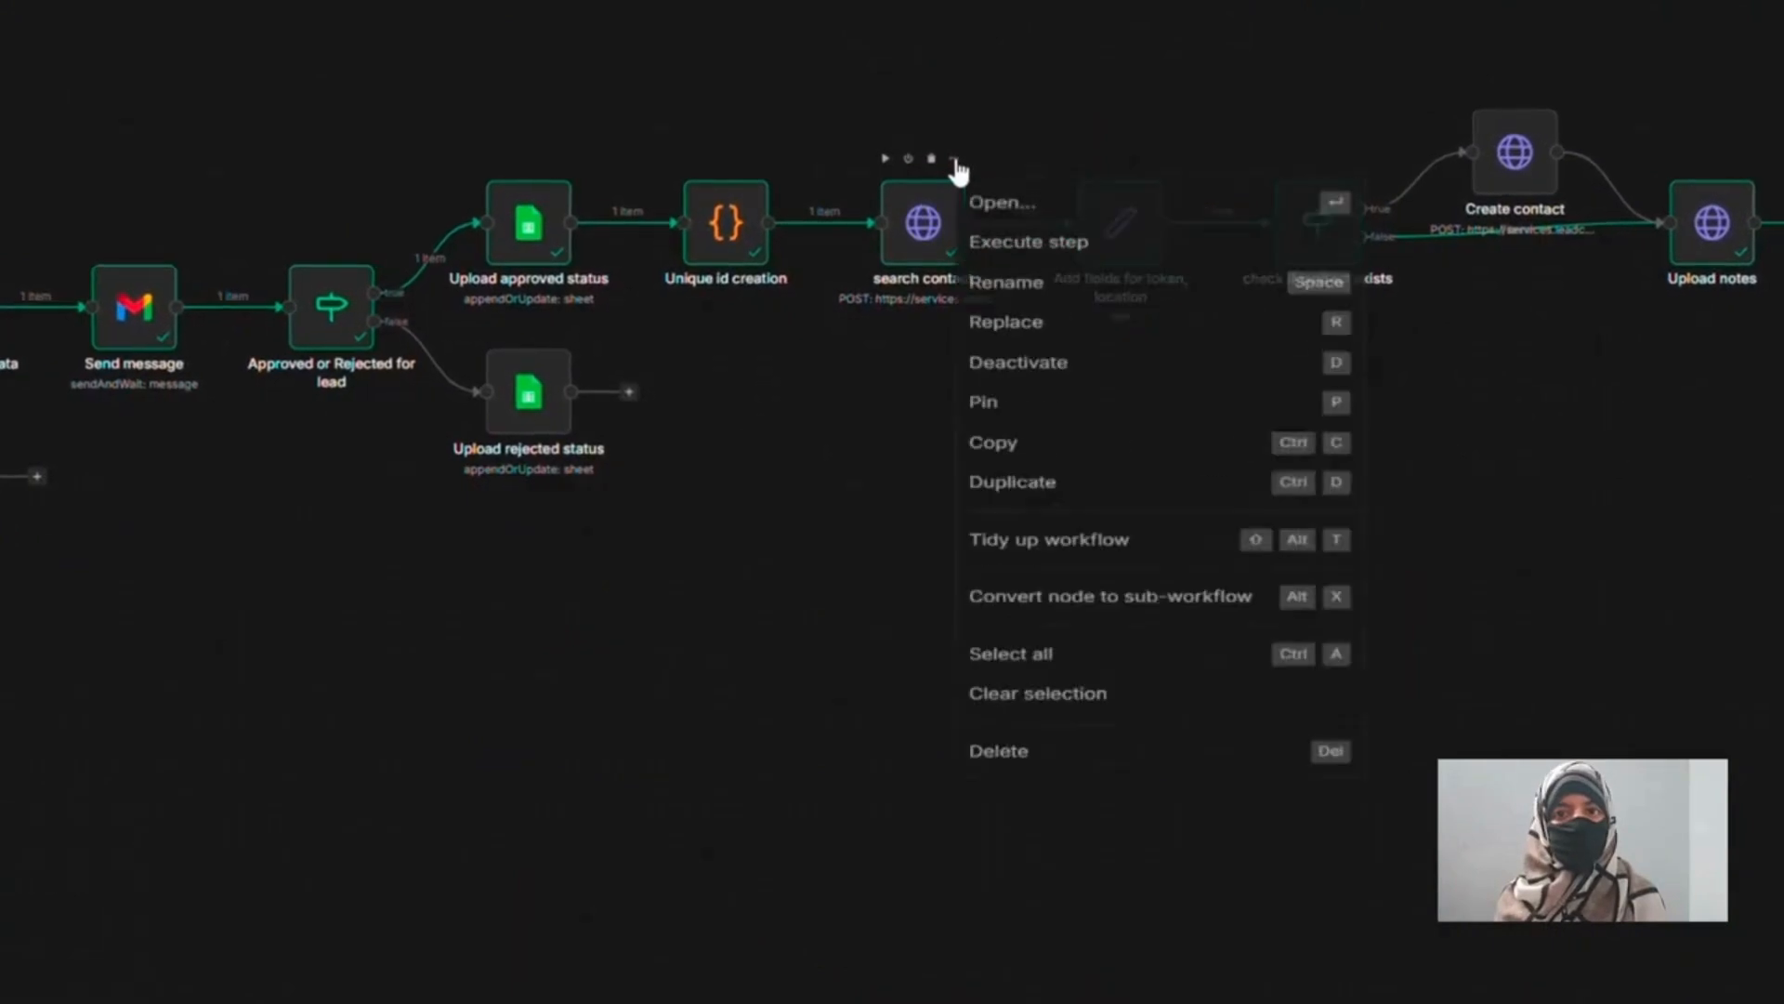
click(981, 204)
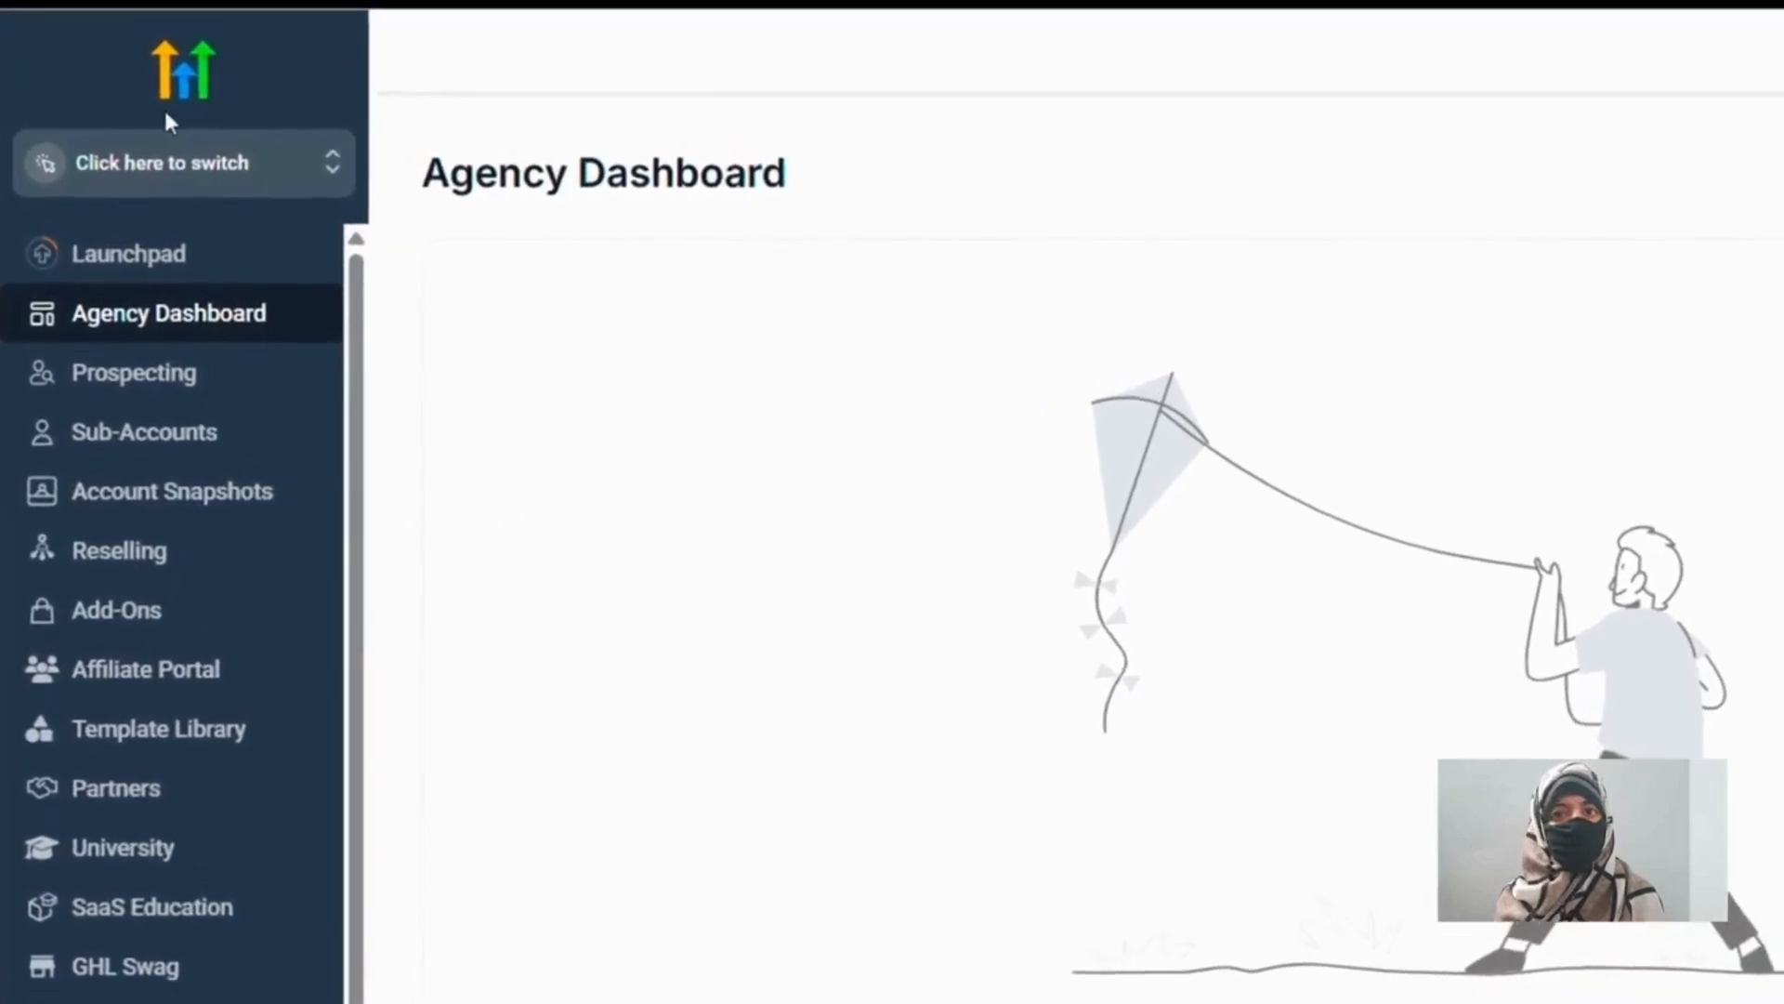
- Switch to HighLevel, enter the Helpables sub-account, and open the Private Integrations page in its settings
click(174, 158)
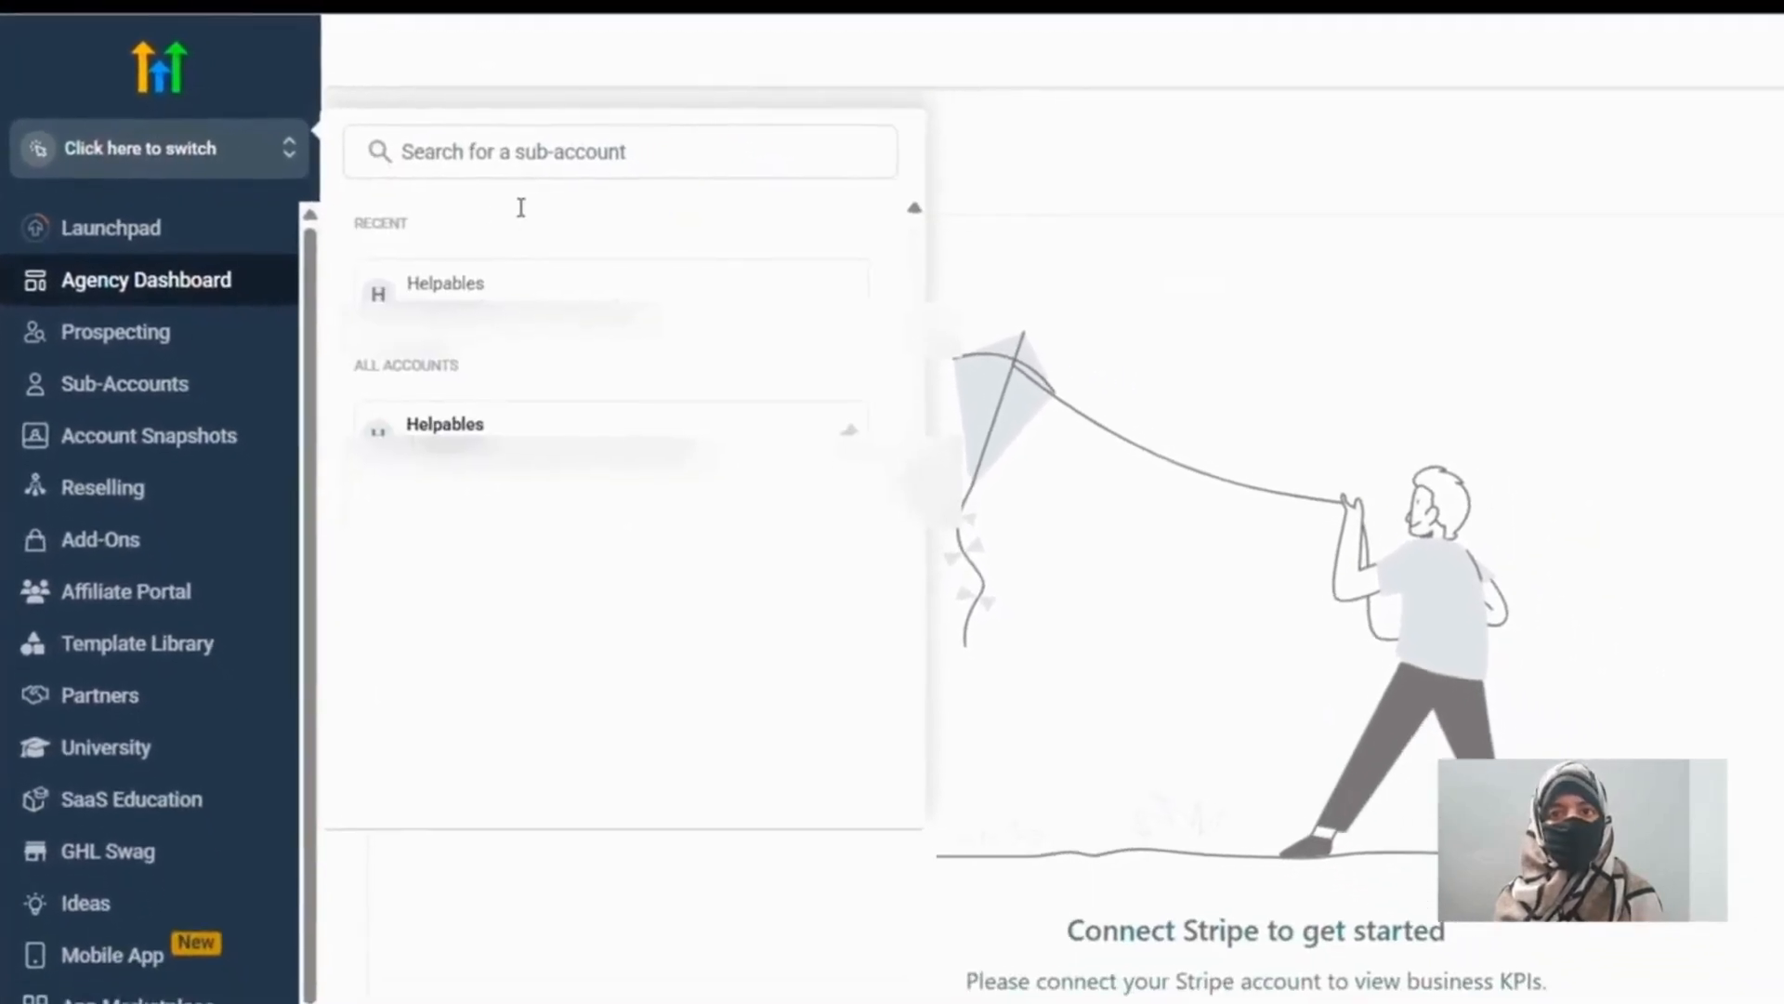
click(557, 274)
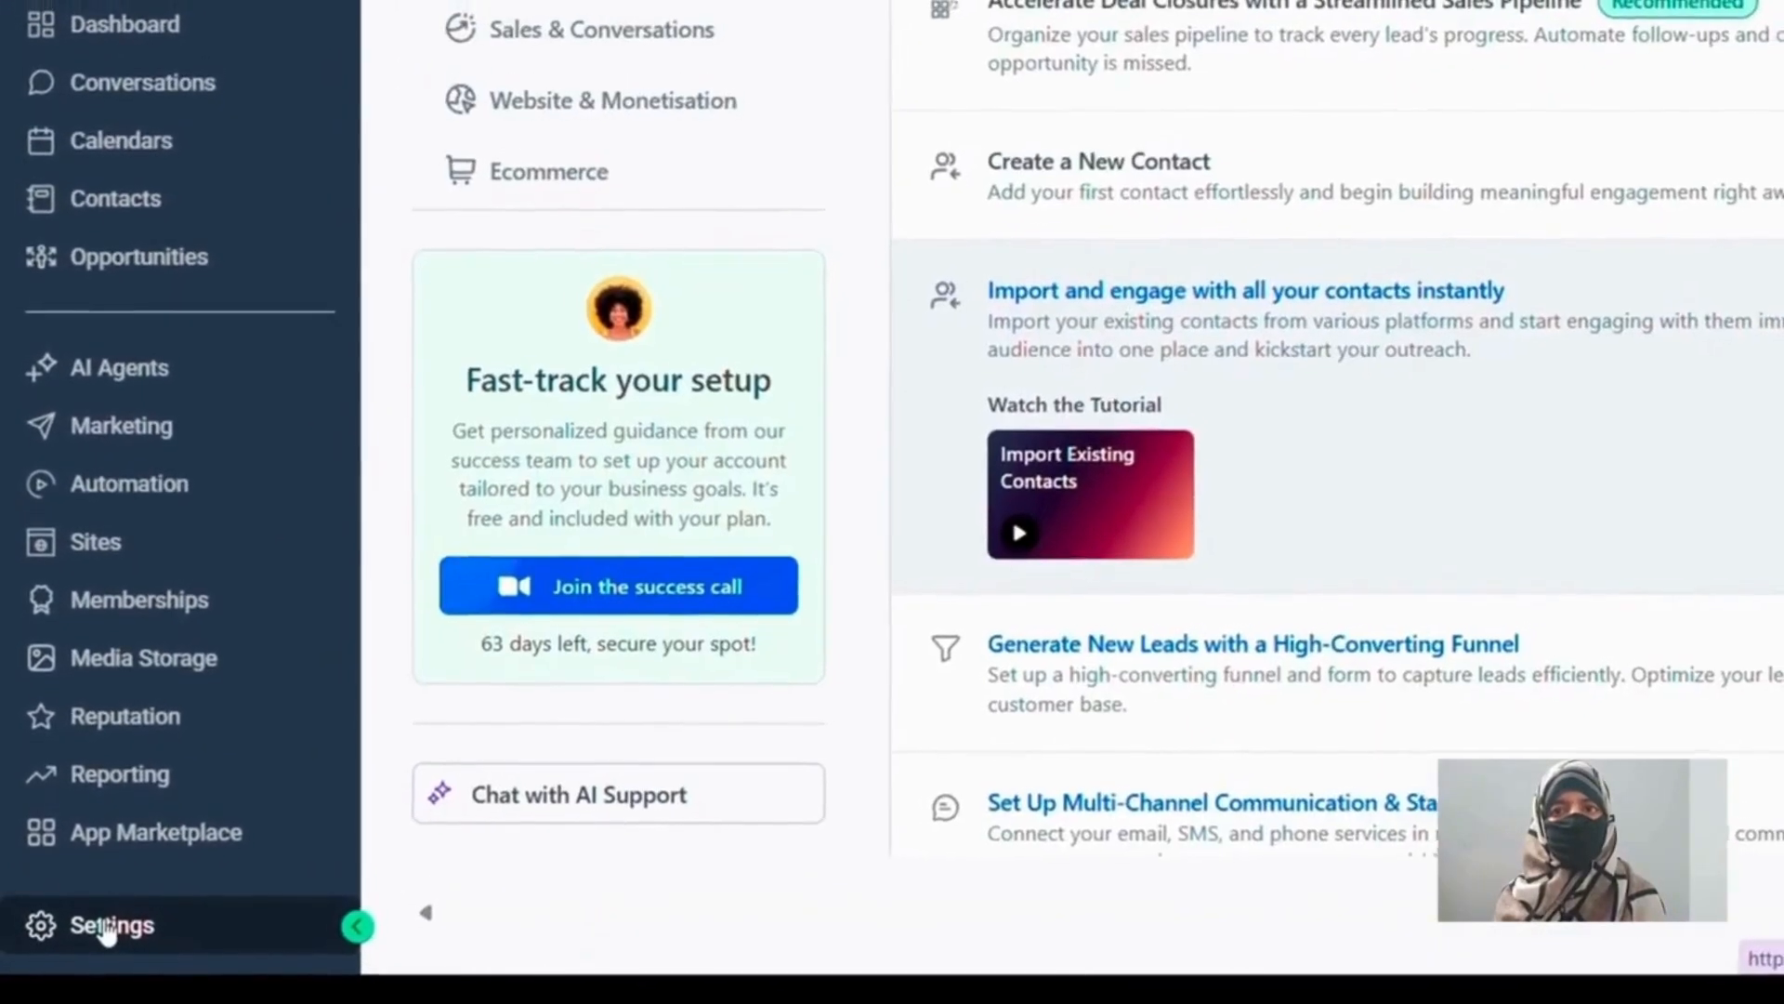
click(107, 924)
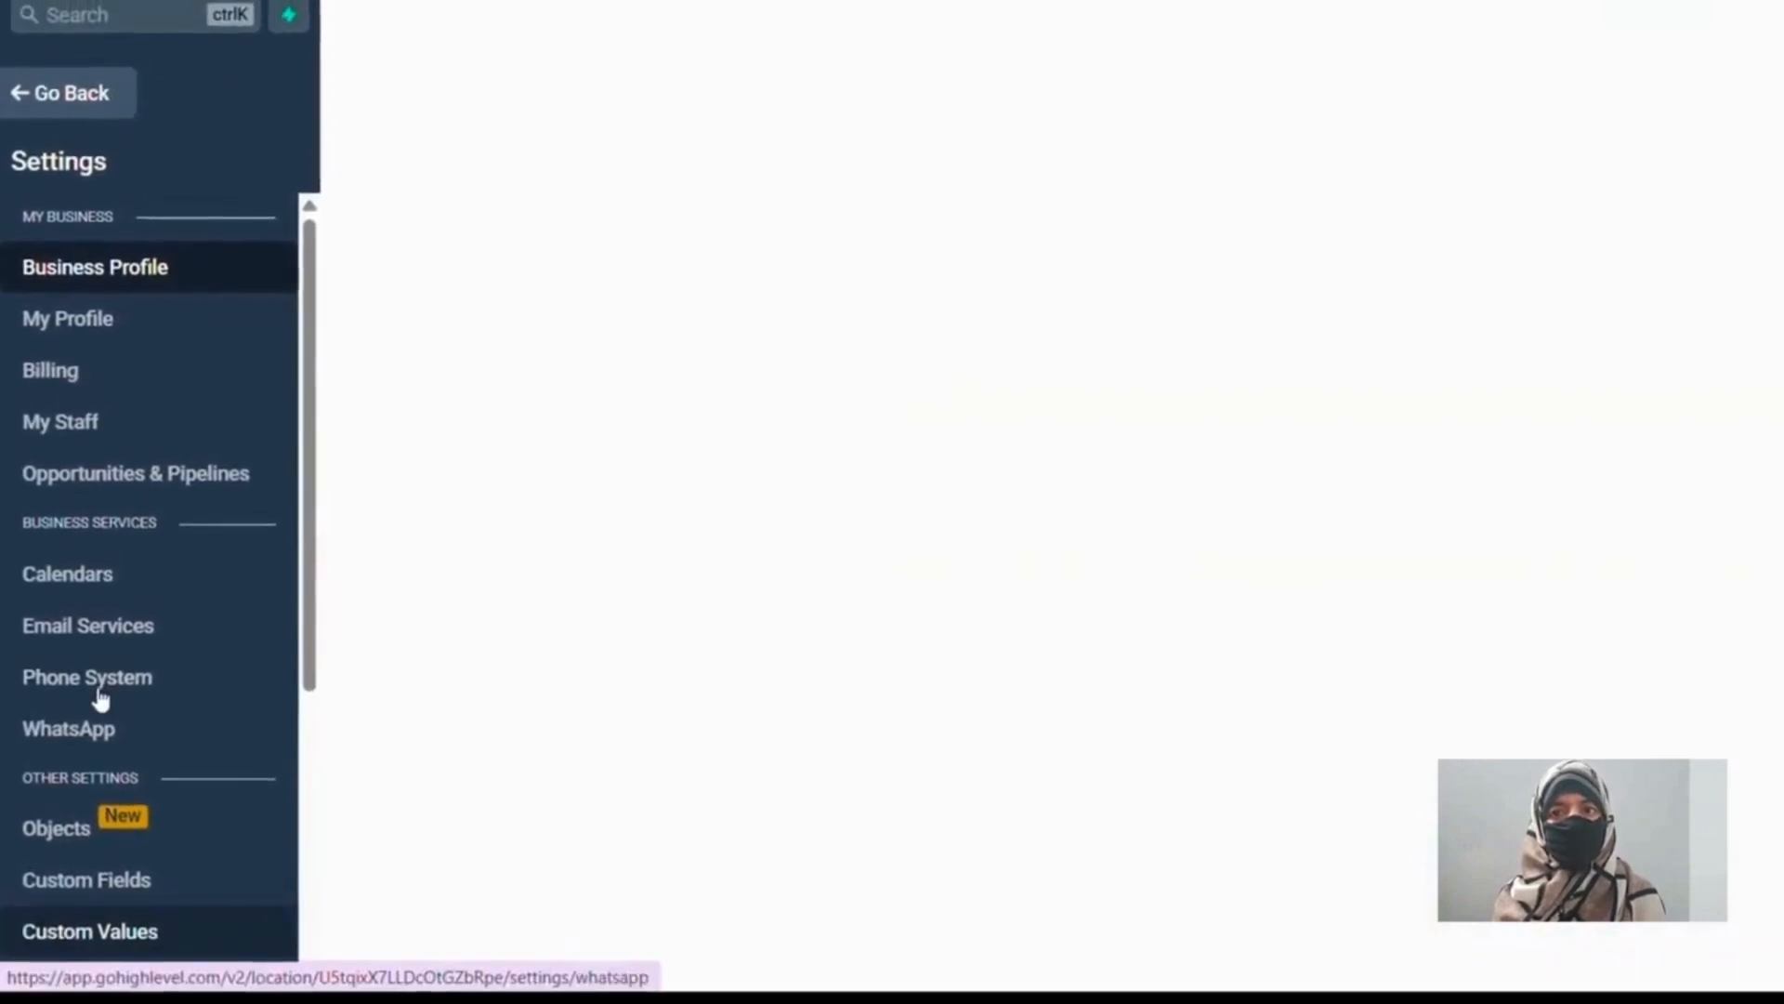
scroll(96, 717, down, 3)
scroll(95, 717, down, 3)
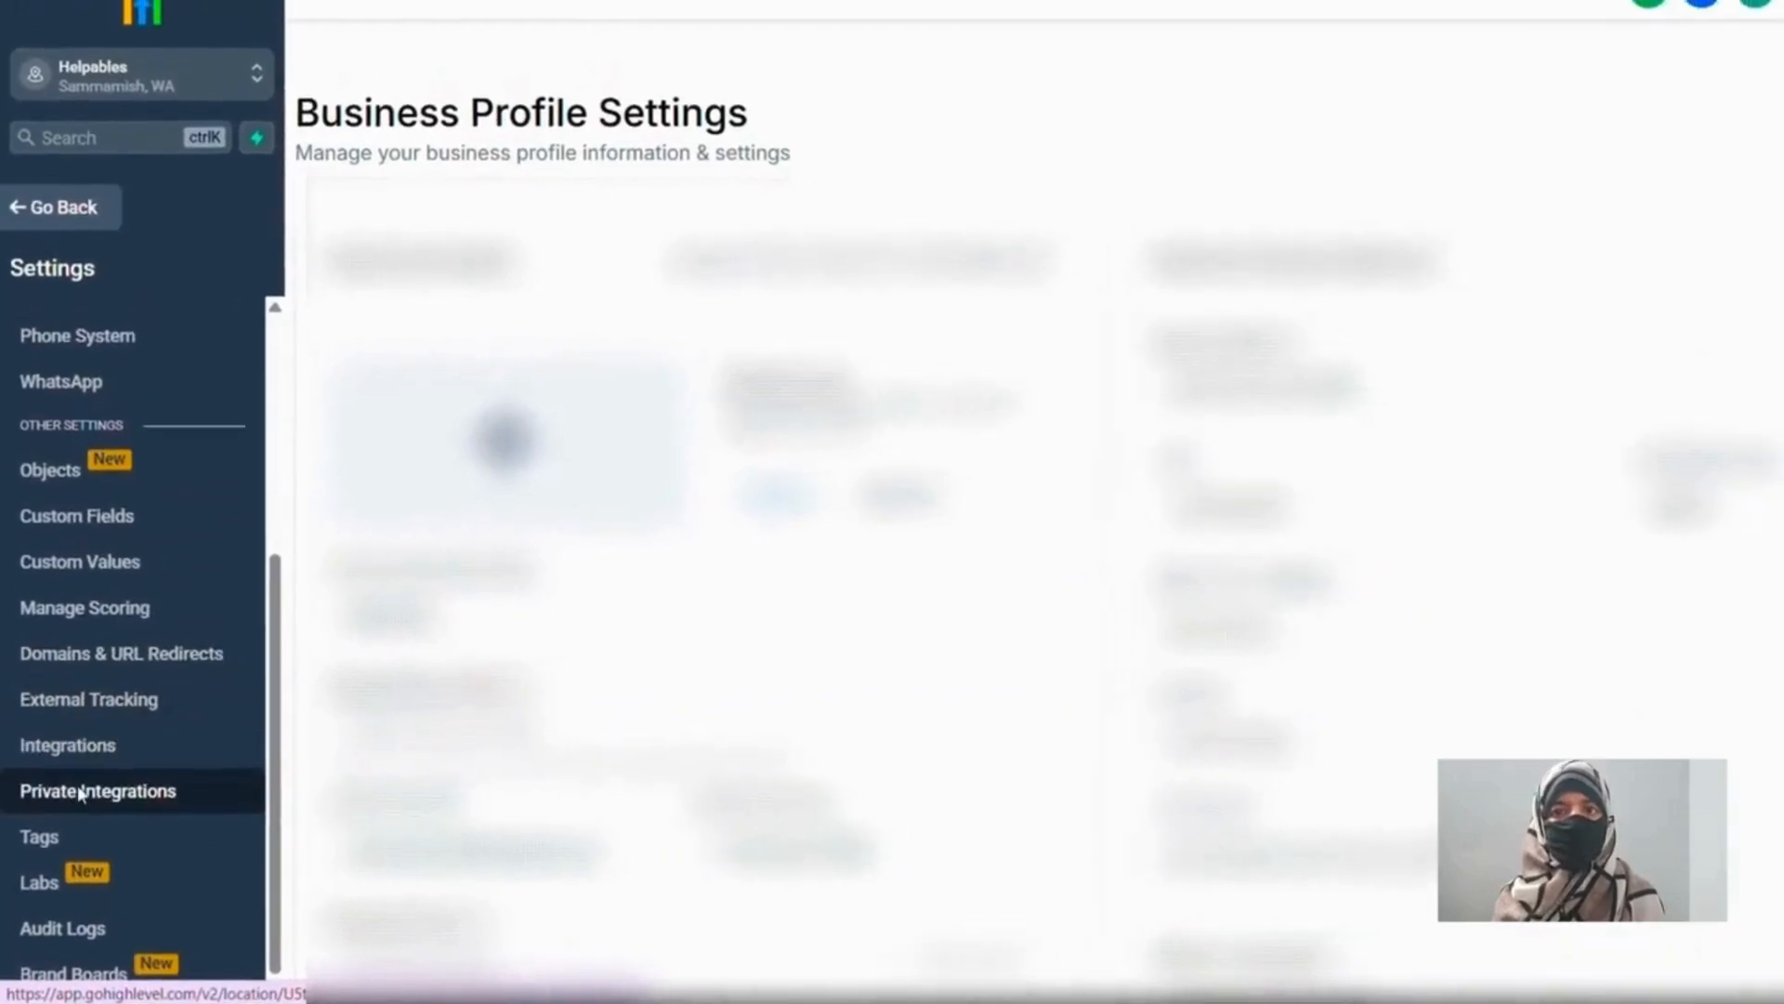
click(80, 791)
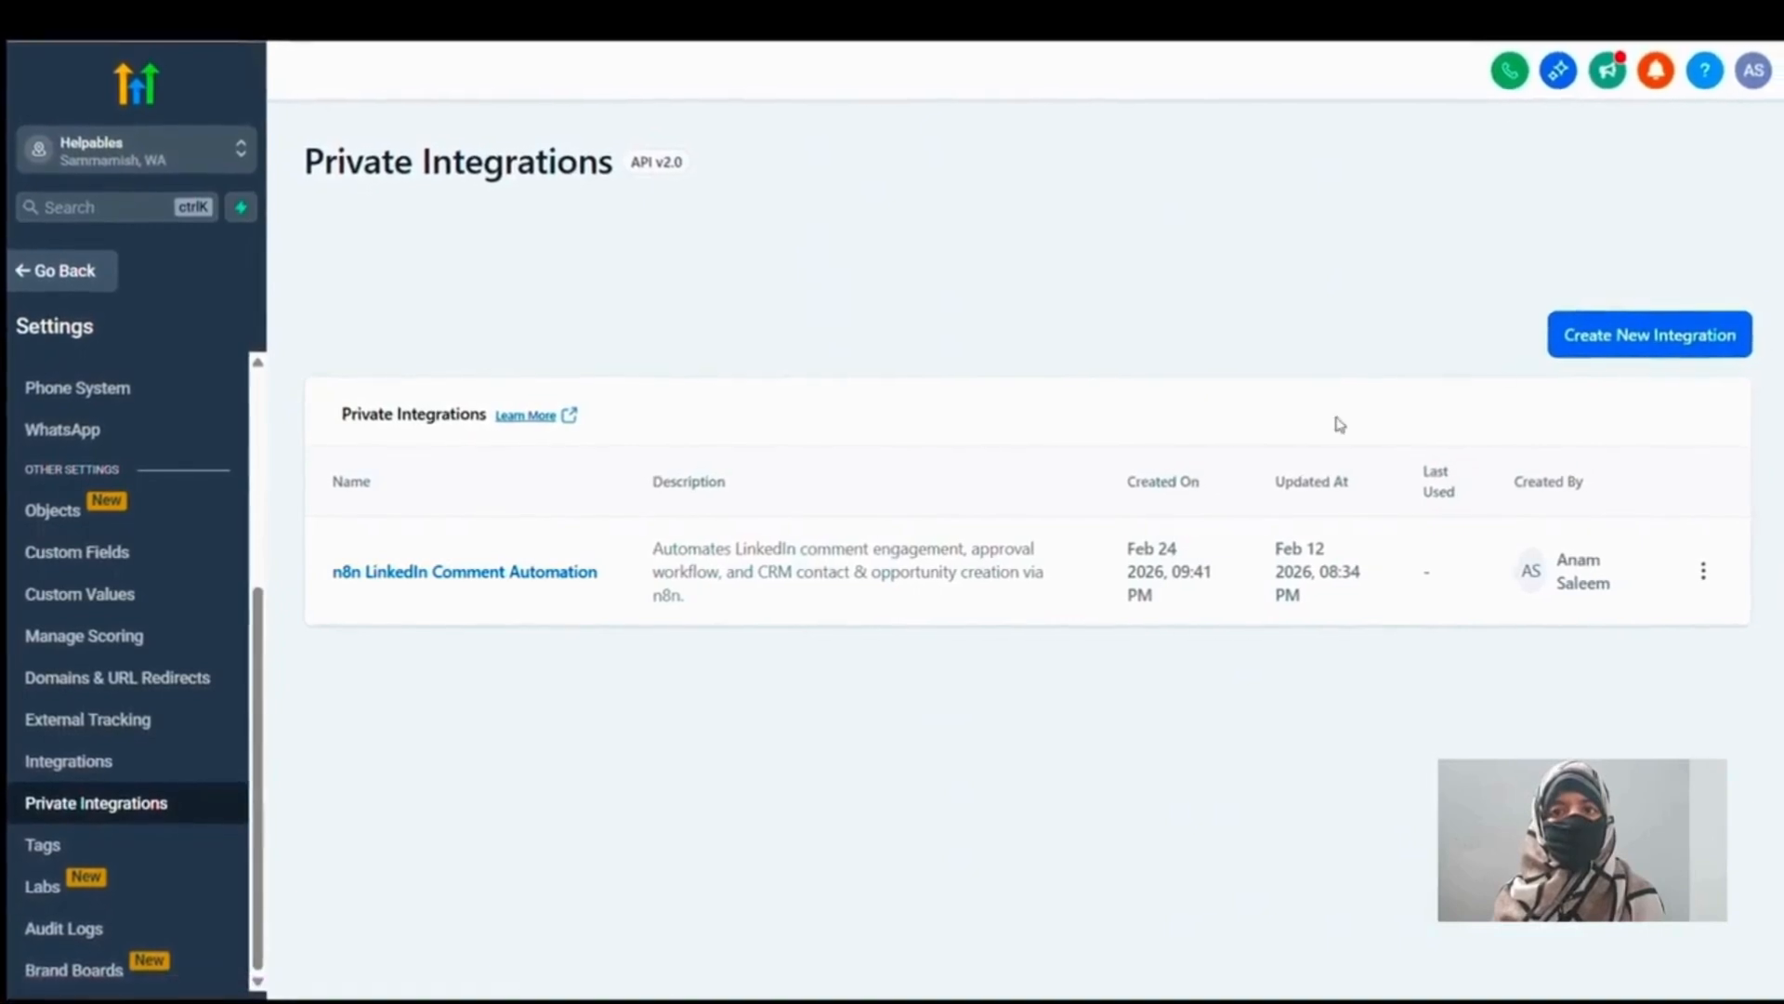
- Start a new private integration and name it "n8n linked comment automation"
click(1687, 334)
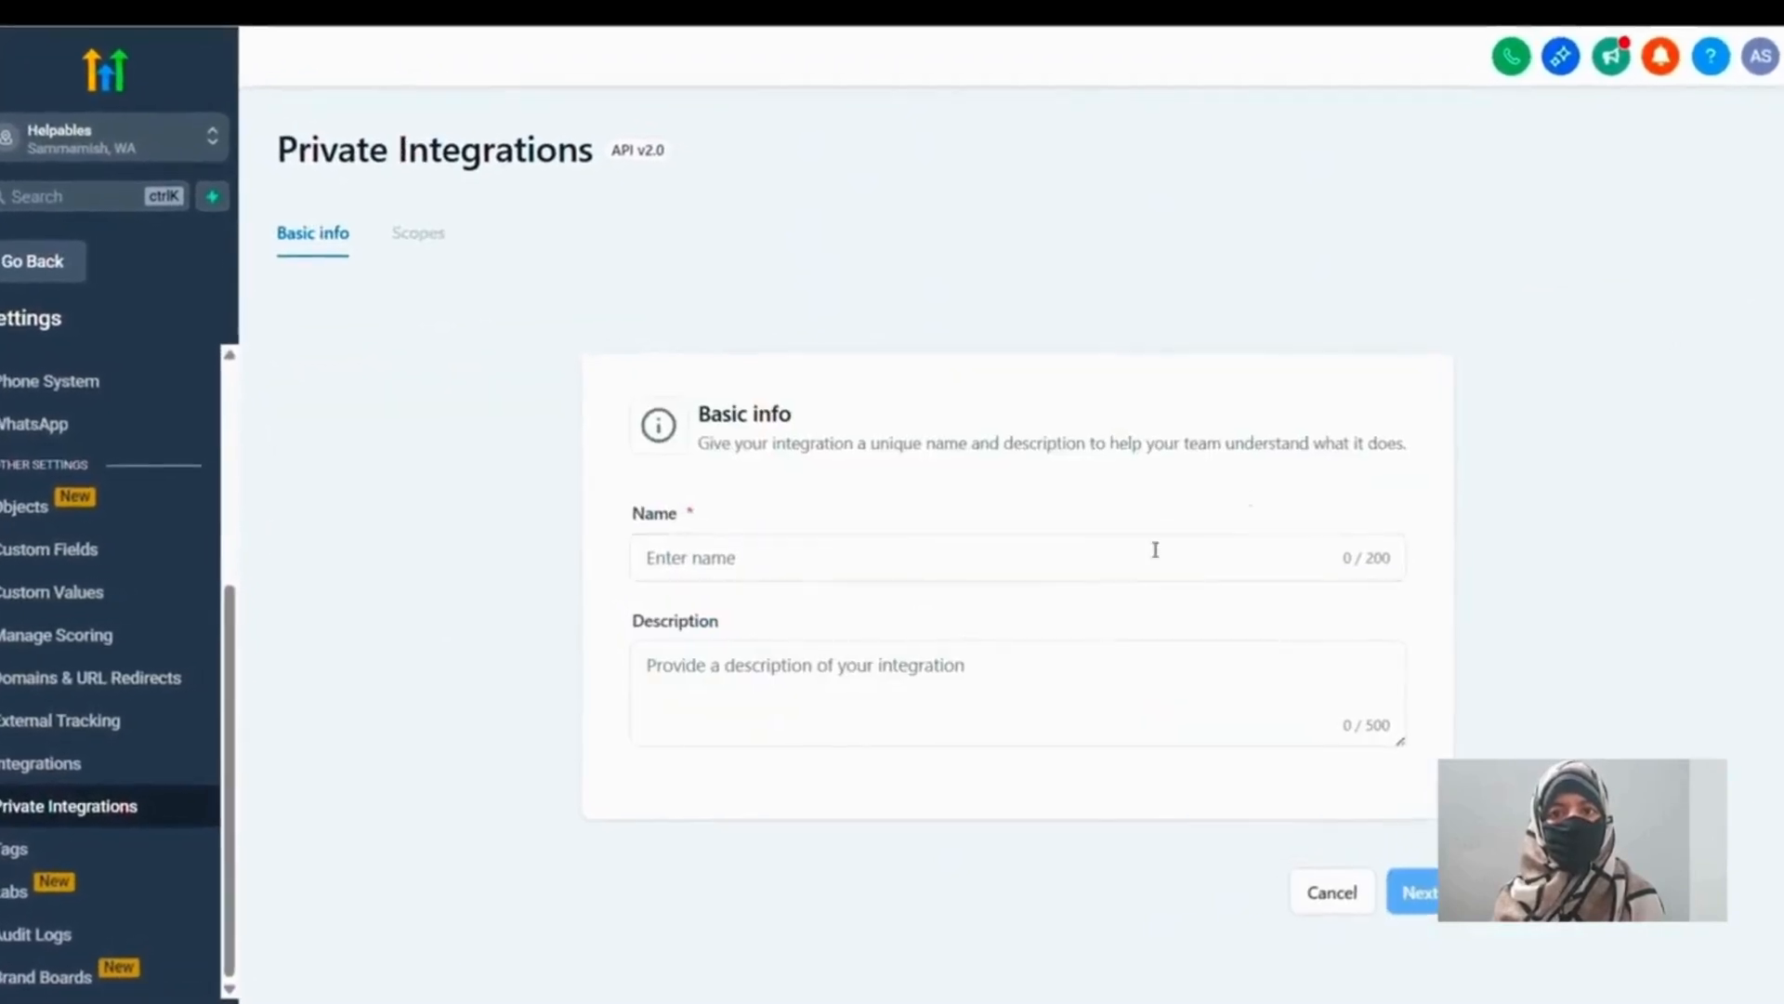
click(1054, 577)
text(n8n LinkedIn)
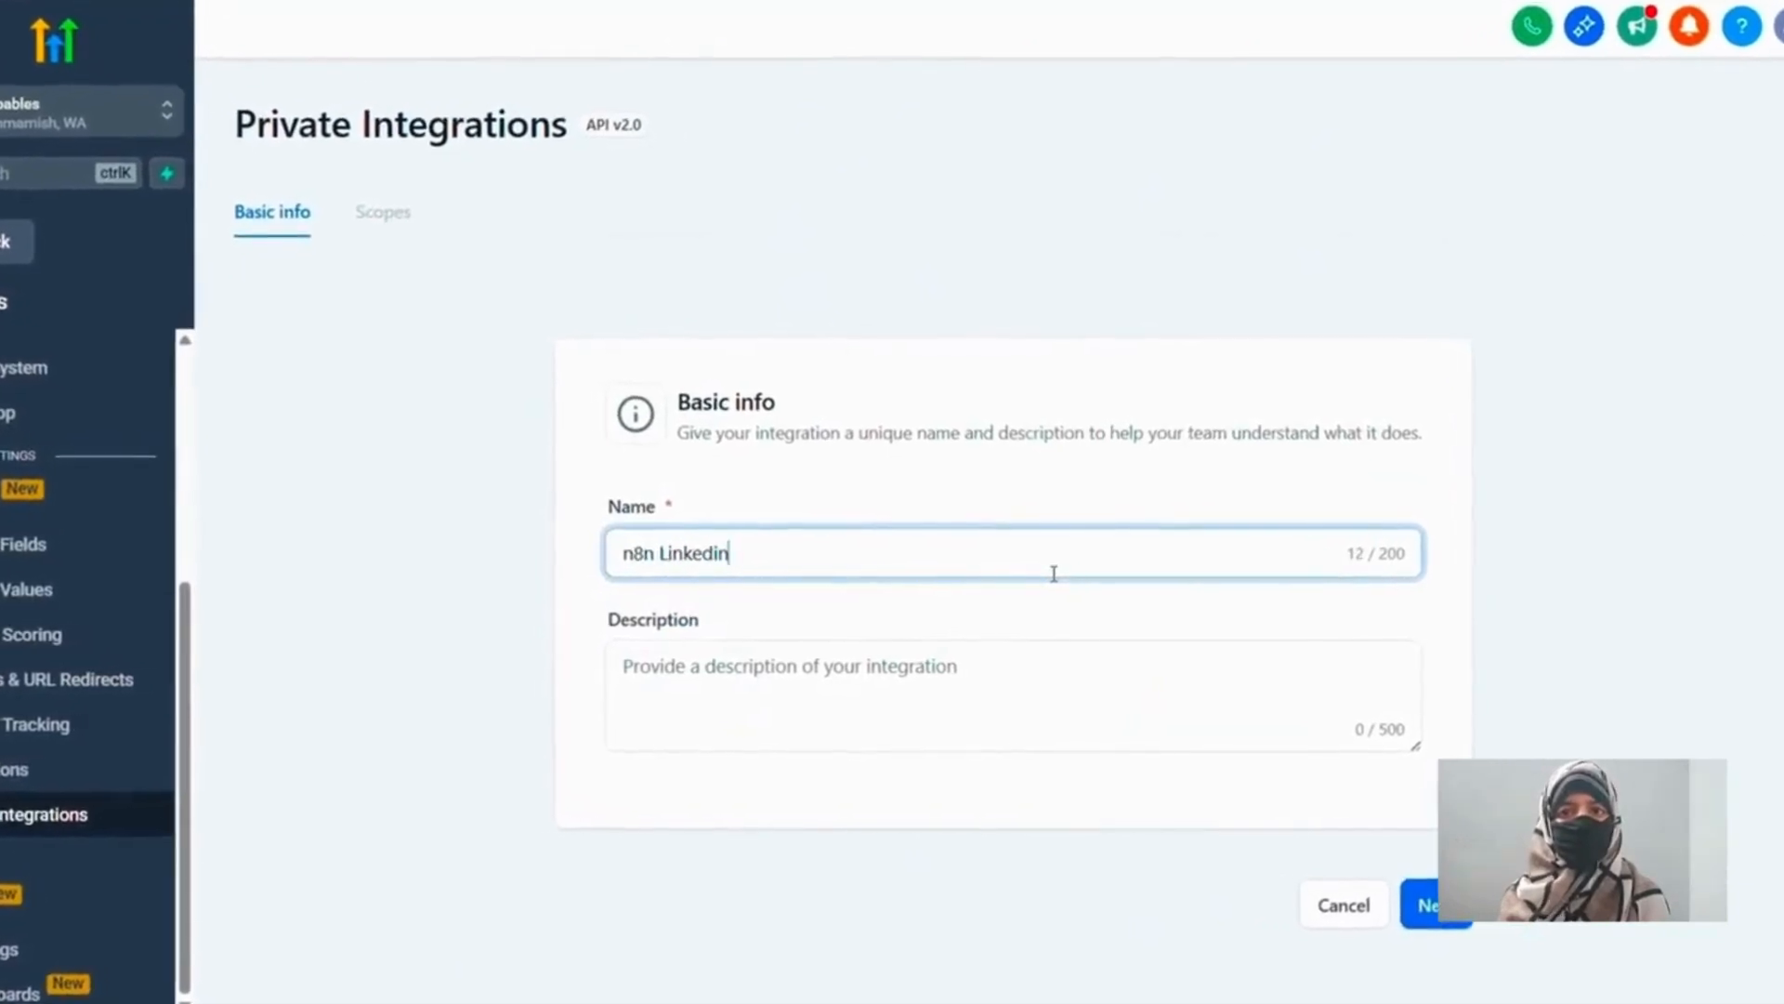
key(BackSpace)
key(BackSpace)
key(BackSpace)
key(BackSpace)
key(BackSpace)
key(BackSpace)
key(BackSpace)
key(BackSpace)
text(linked comment)
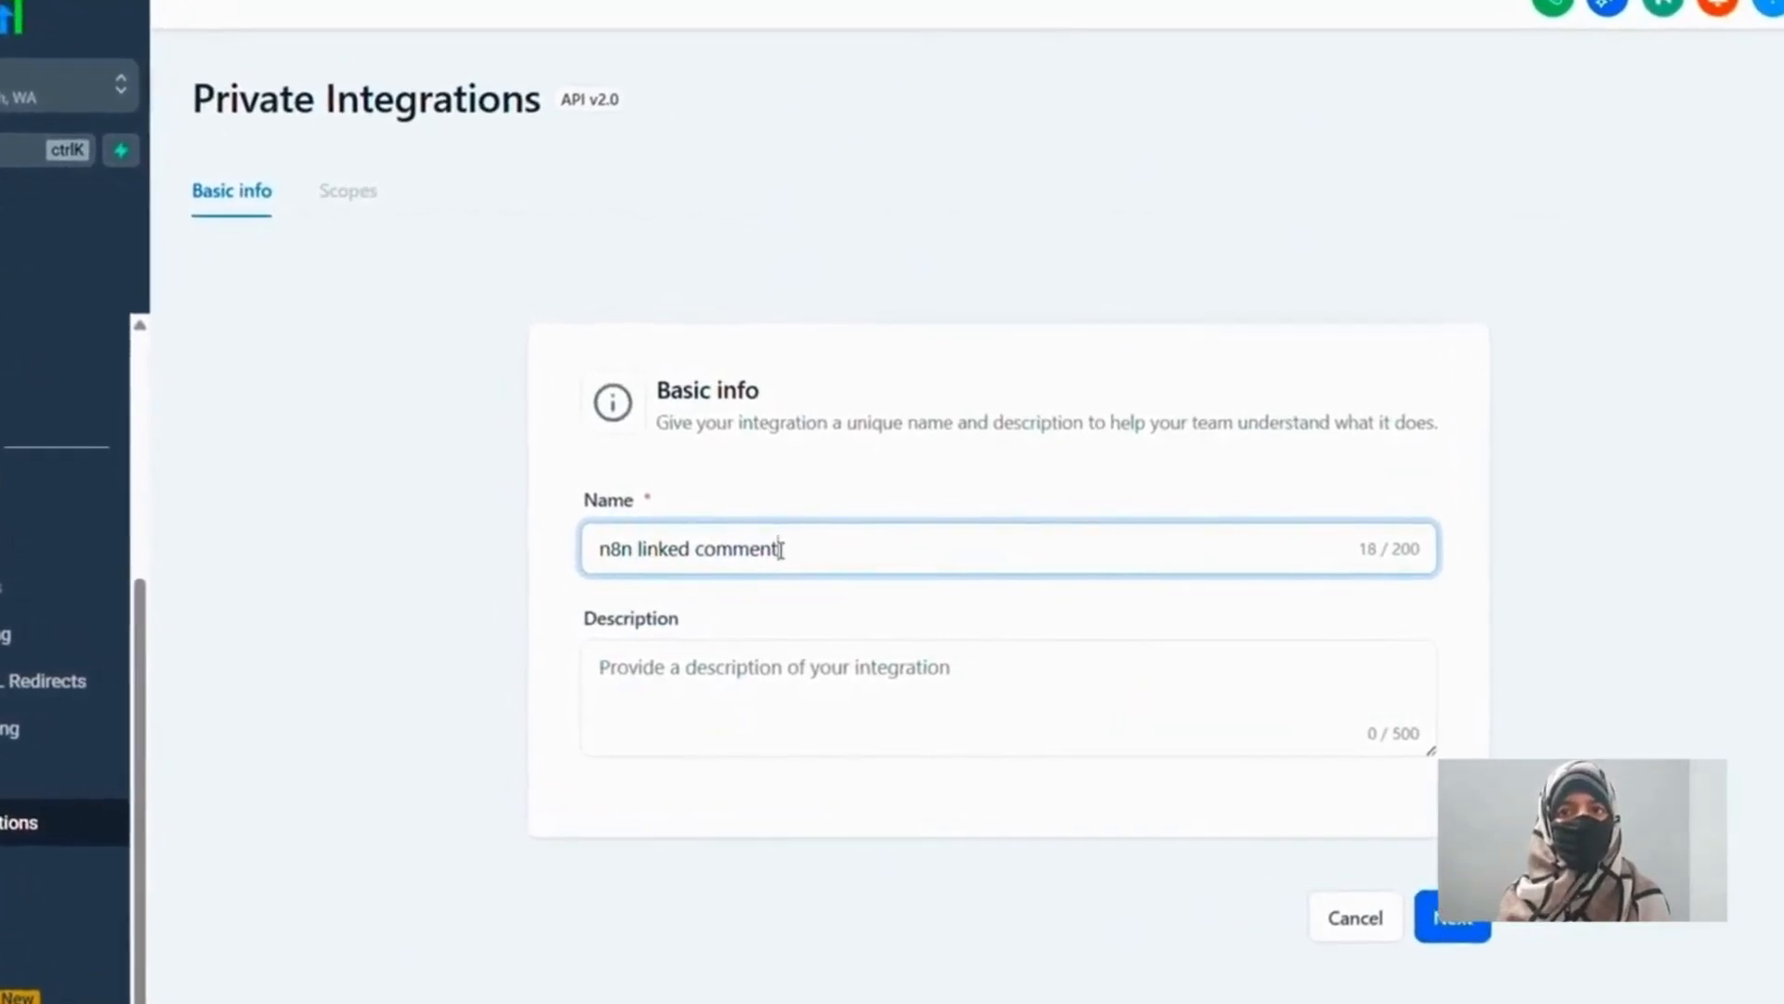
text( auto)
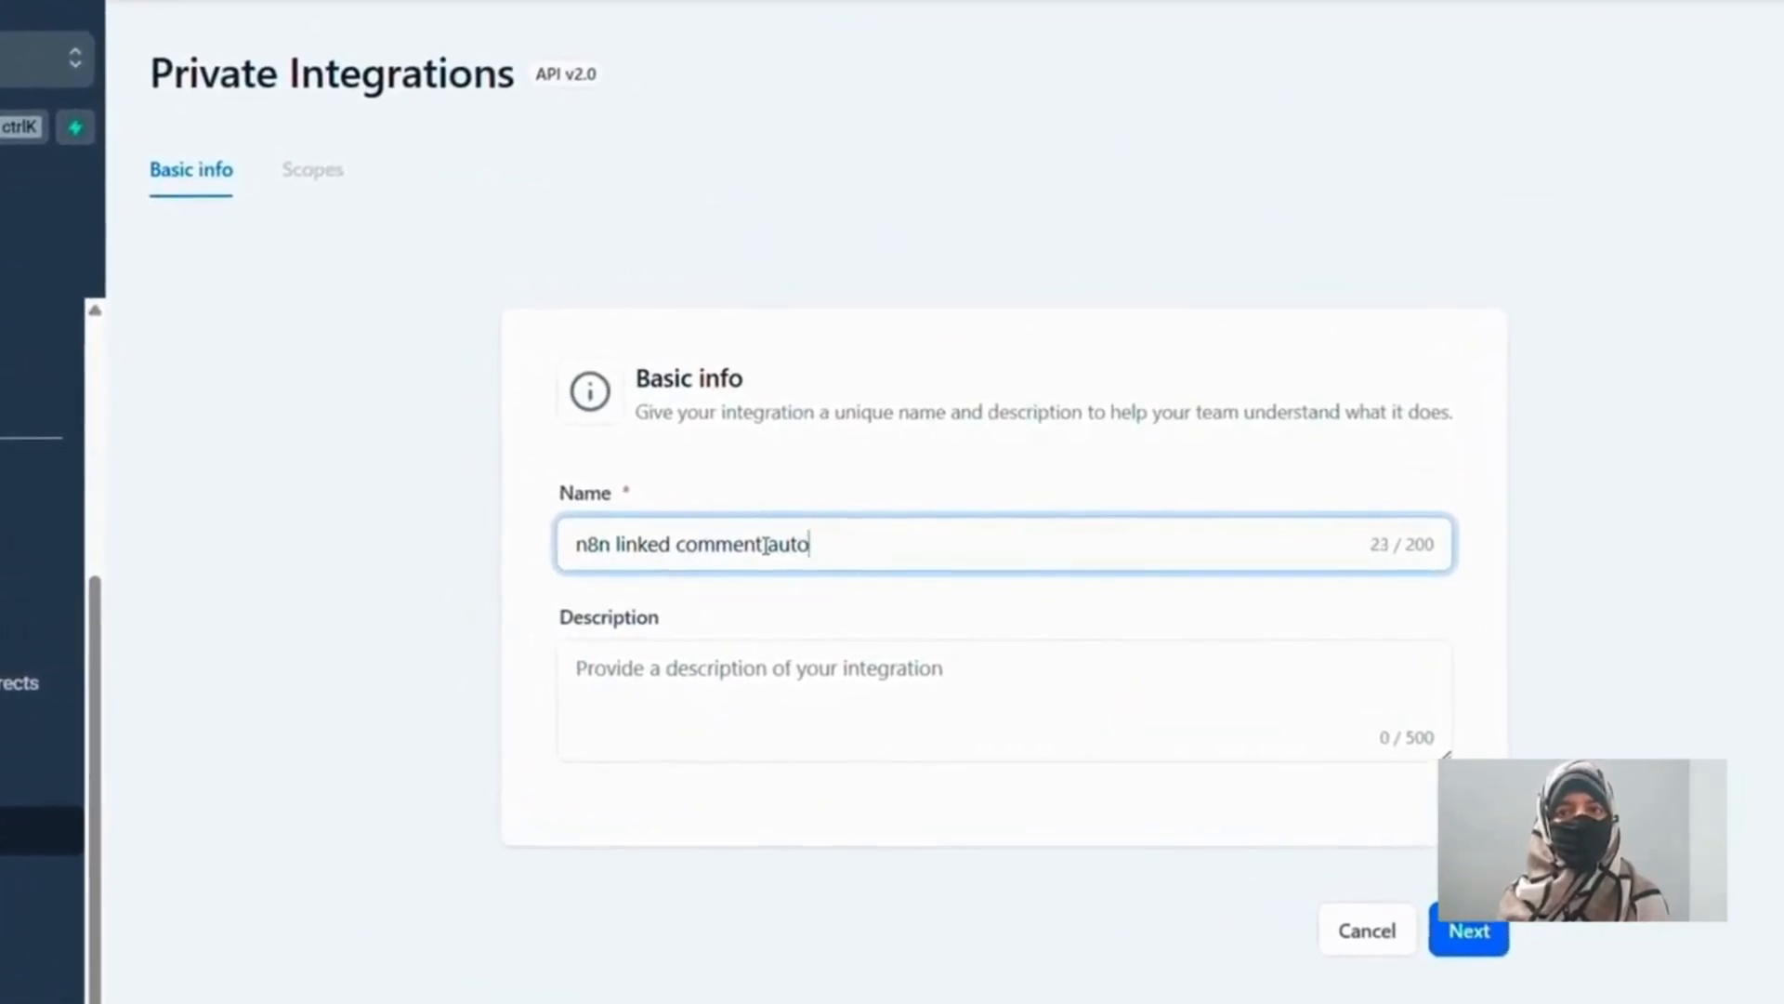
text(mat)
text(i)
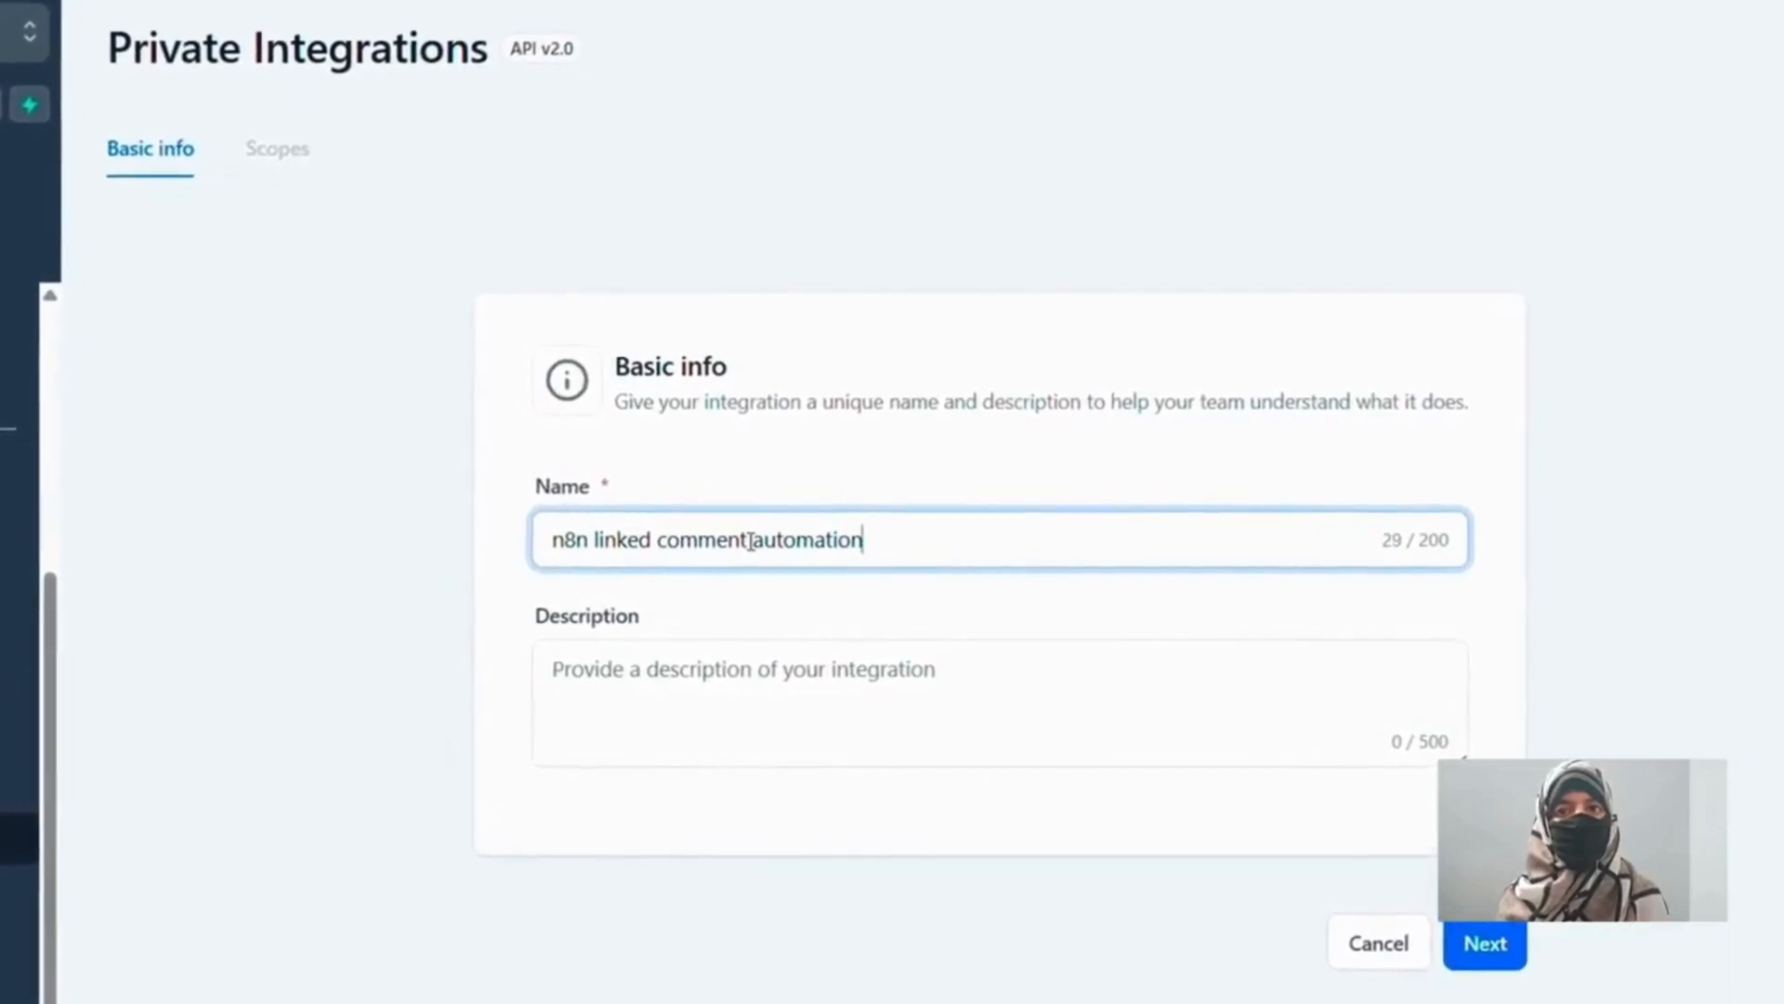
text(on)
- Describe the integration as "Automates LinkedIn comment engagement, approval workflow, and CRM contact & opportunity creation via n8n." and continue to its scopes
click(754, 720)
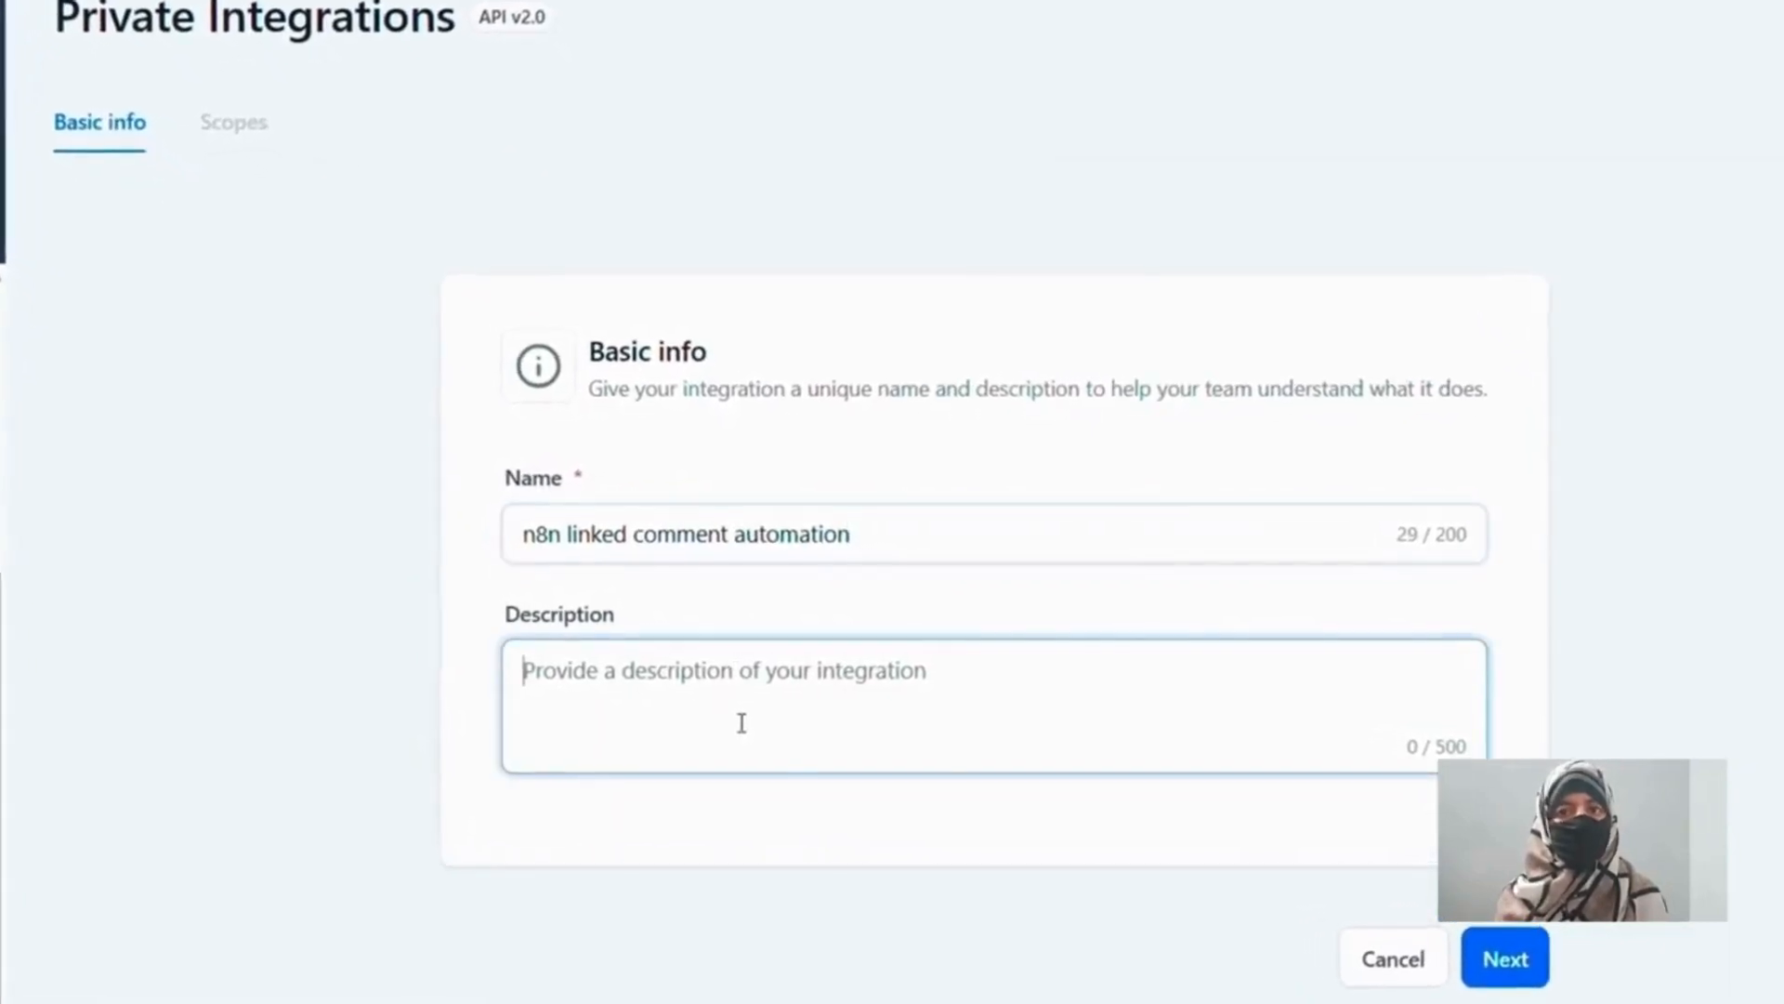
text(Automates LinkedIn comment engagement, approval workflow, and CRM contact & opportunity creation via n8n.)
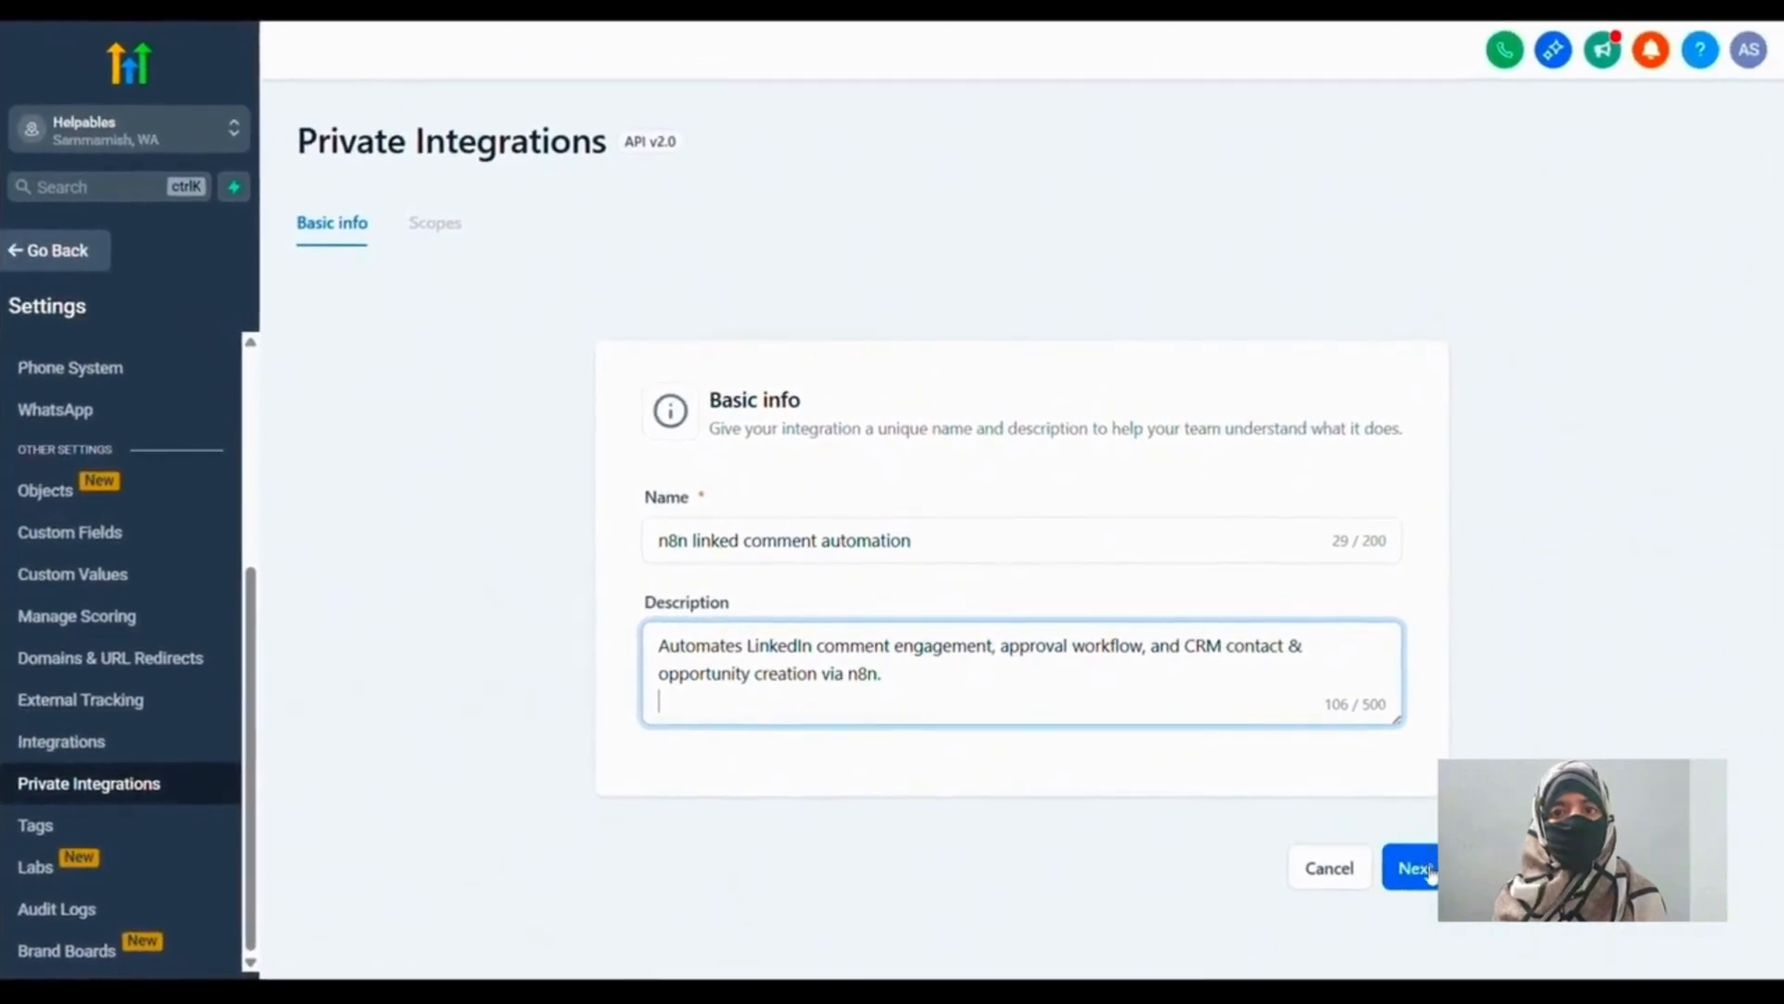
click(1431, 880)
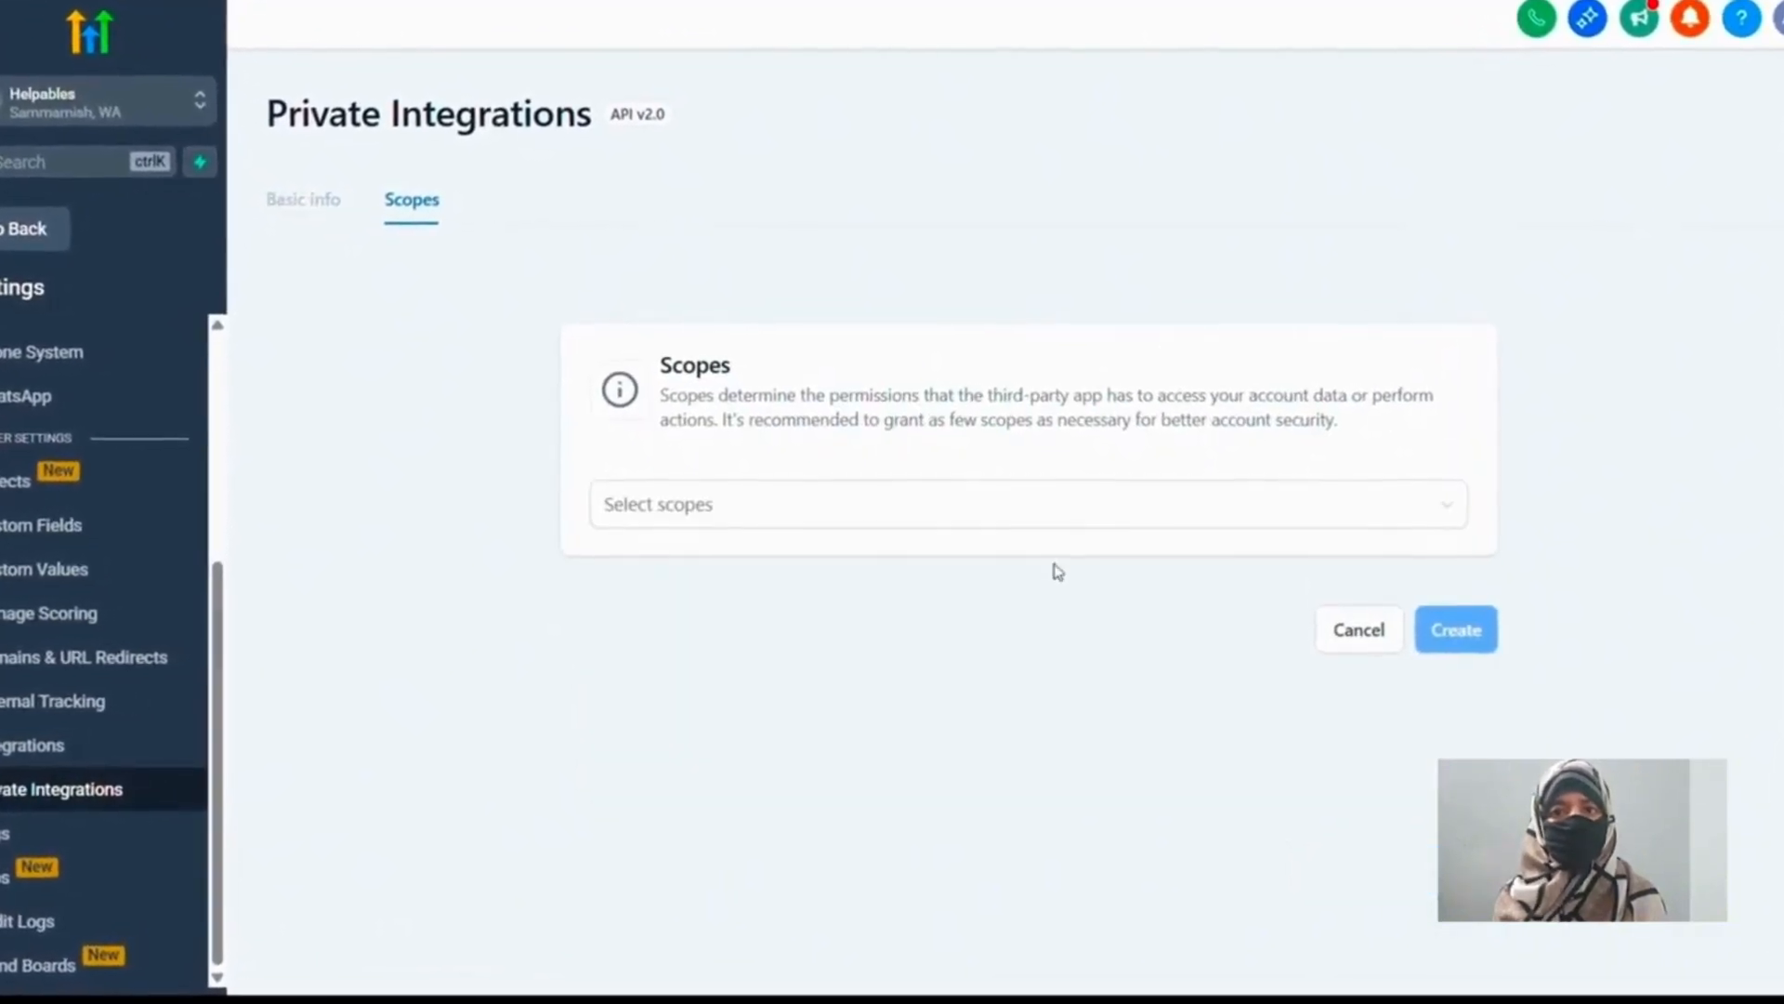
- Grant the integration the contact scopes contacts.readonly and contacts.write
click(934, 507)
scroll(796, 613, down, 3)
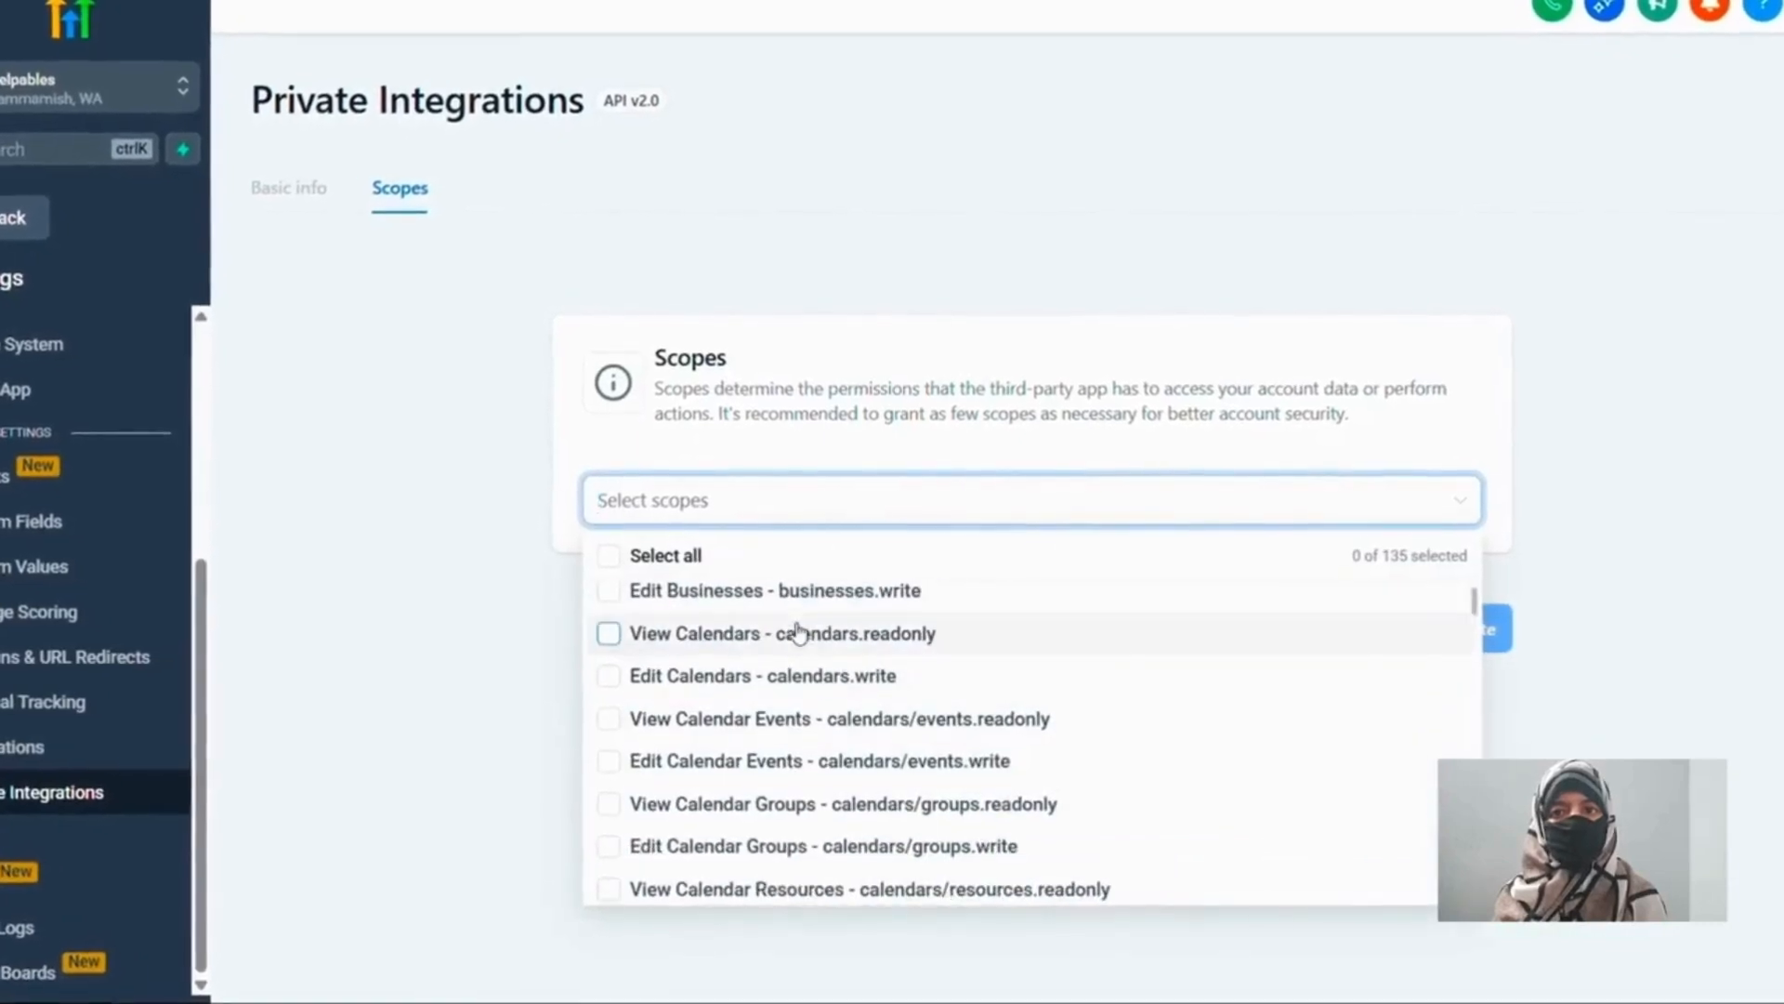
scroll(799, 632, down, 5)
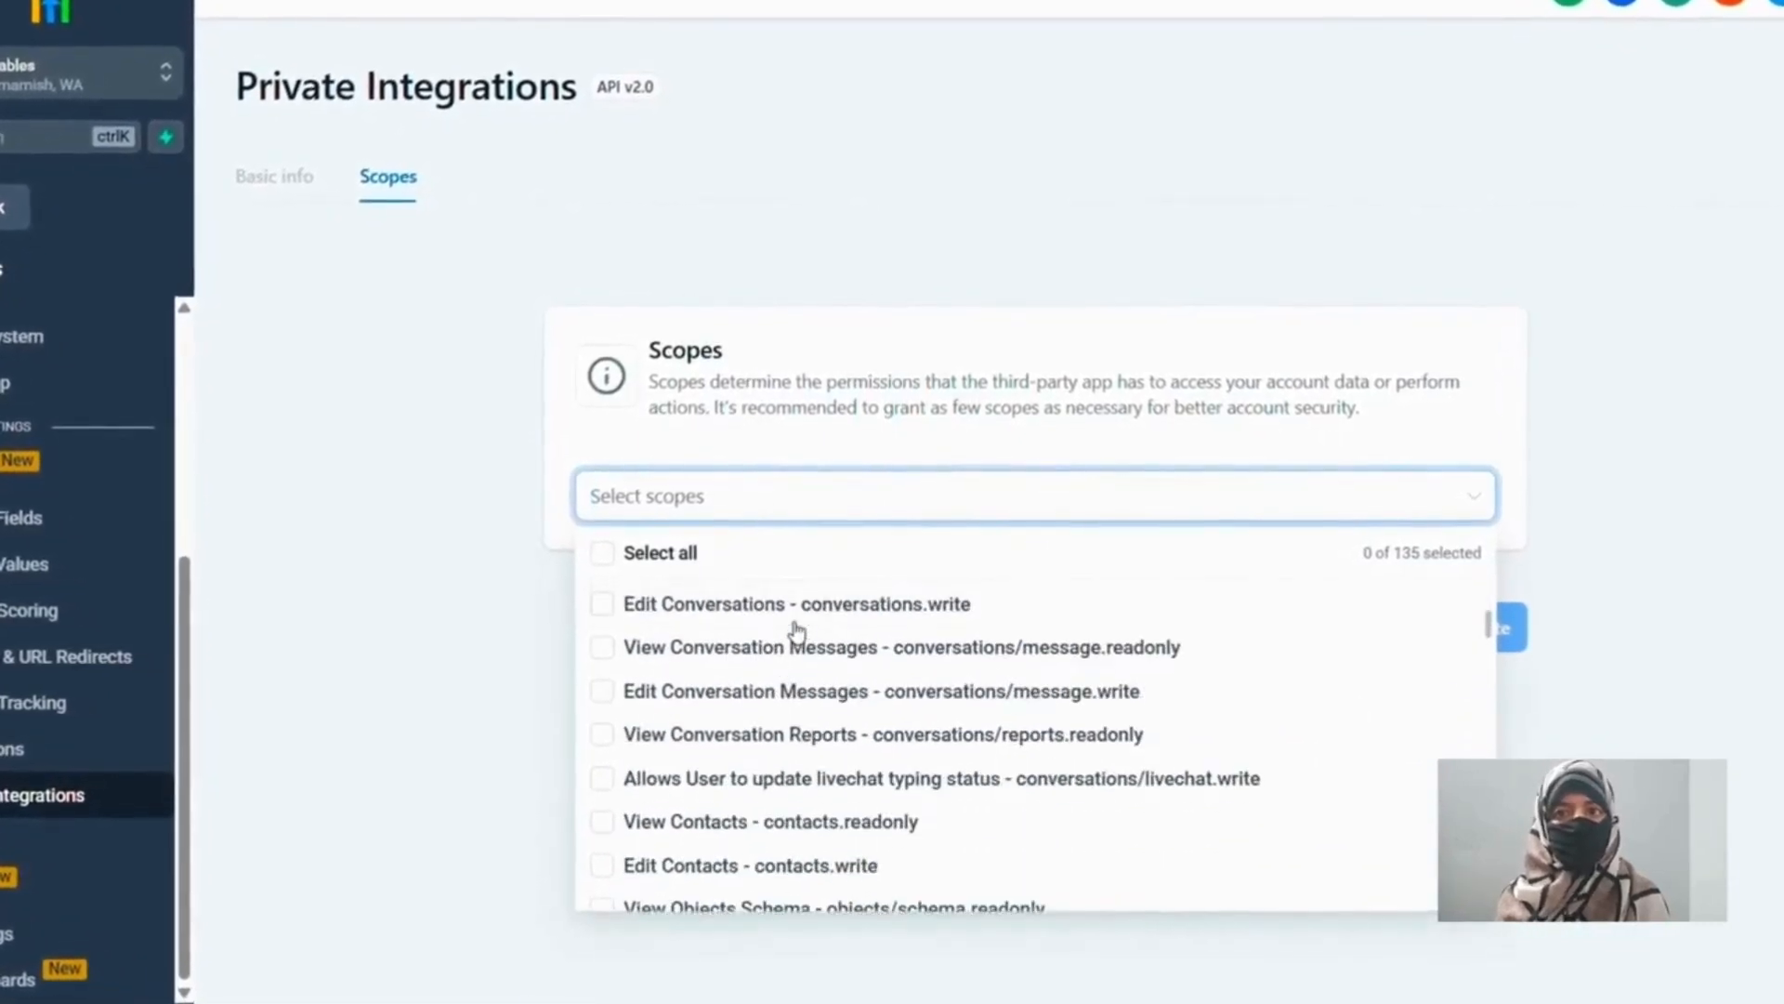
click(600, 710)
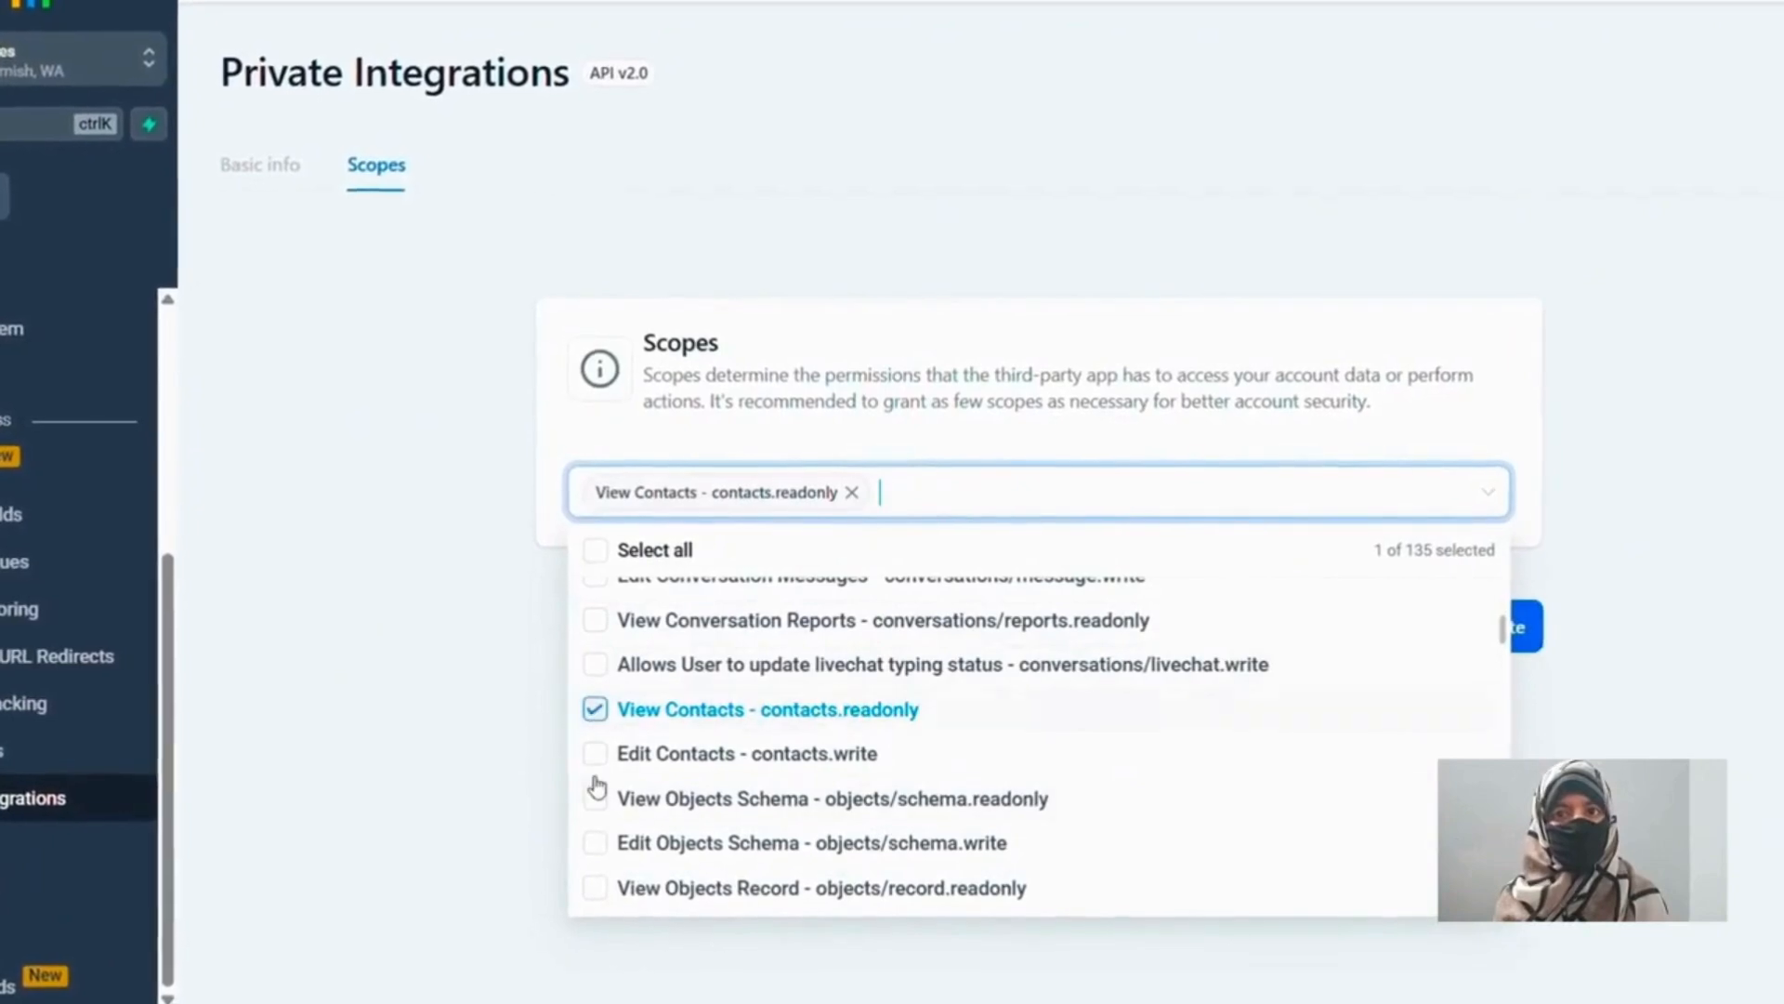
click(593, 755)
- Add the scopes locations.readonly, locations/customValues.readonly and locations/customValues.write to the integration
scroll(593, 772, down, 5)
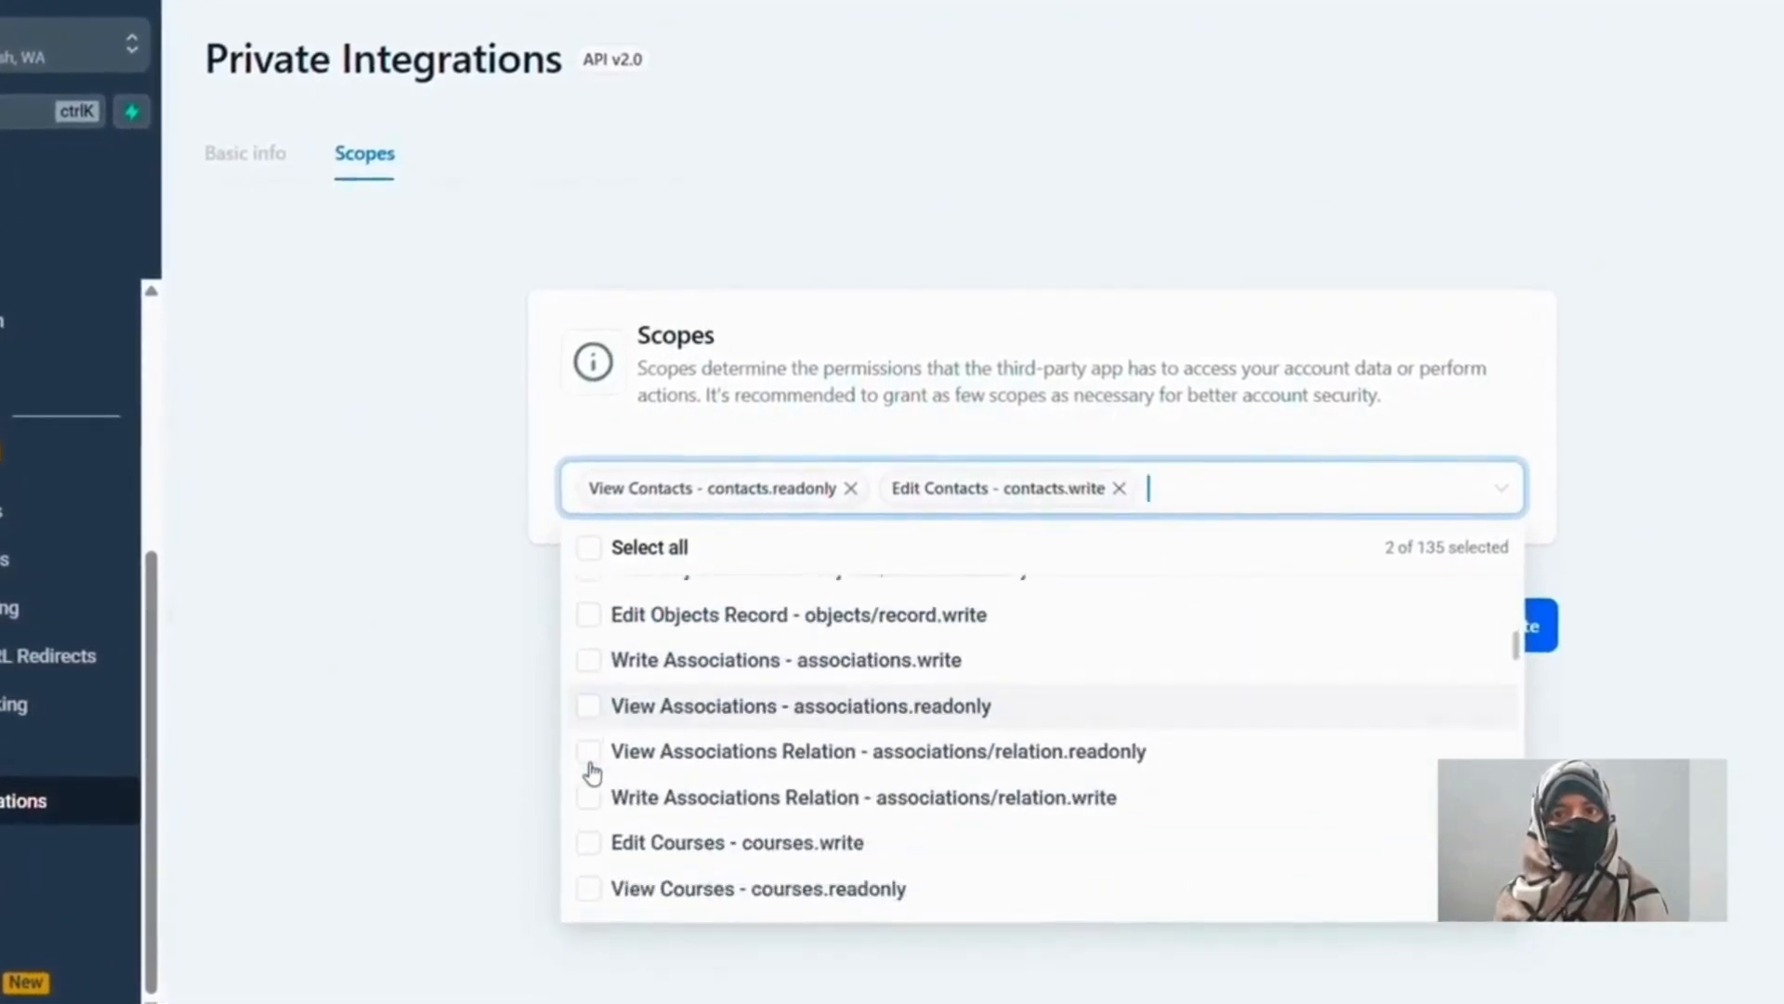
scroll(590, 772, down, 6)
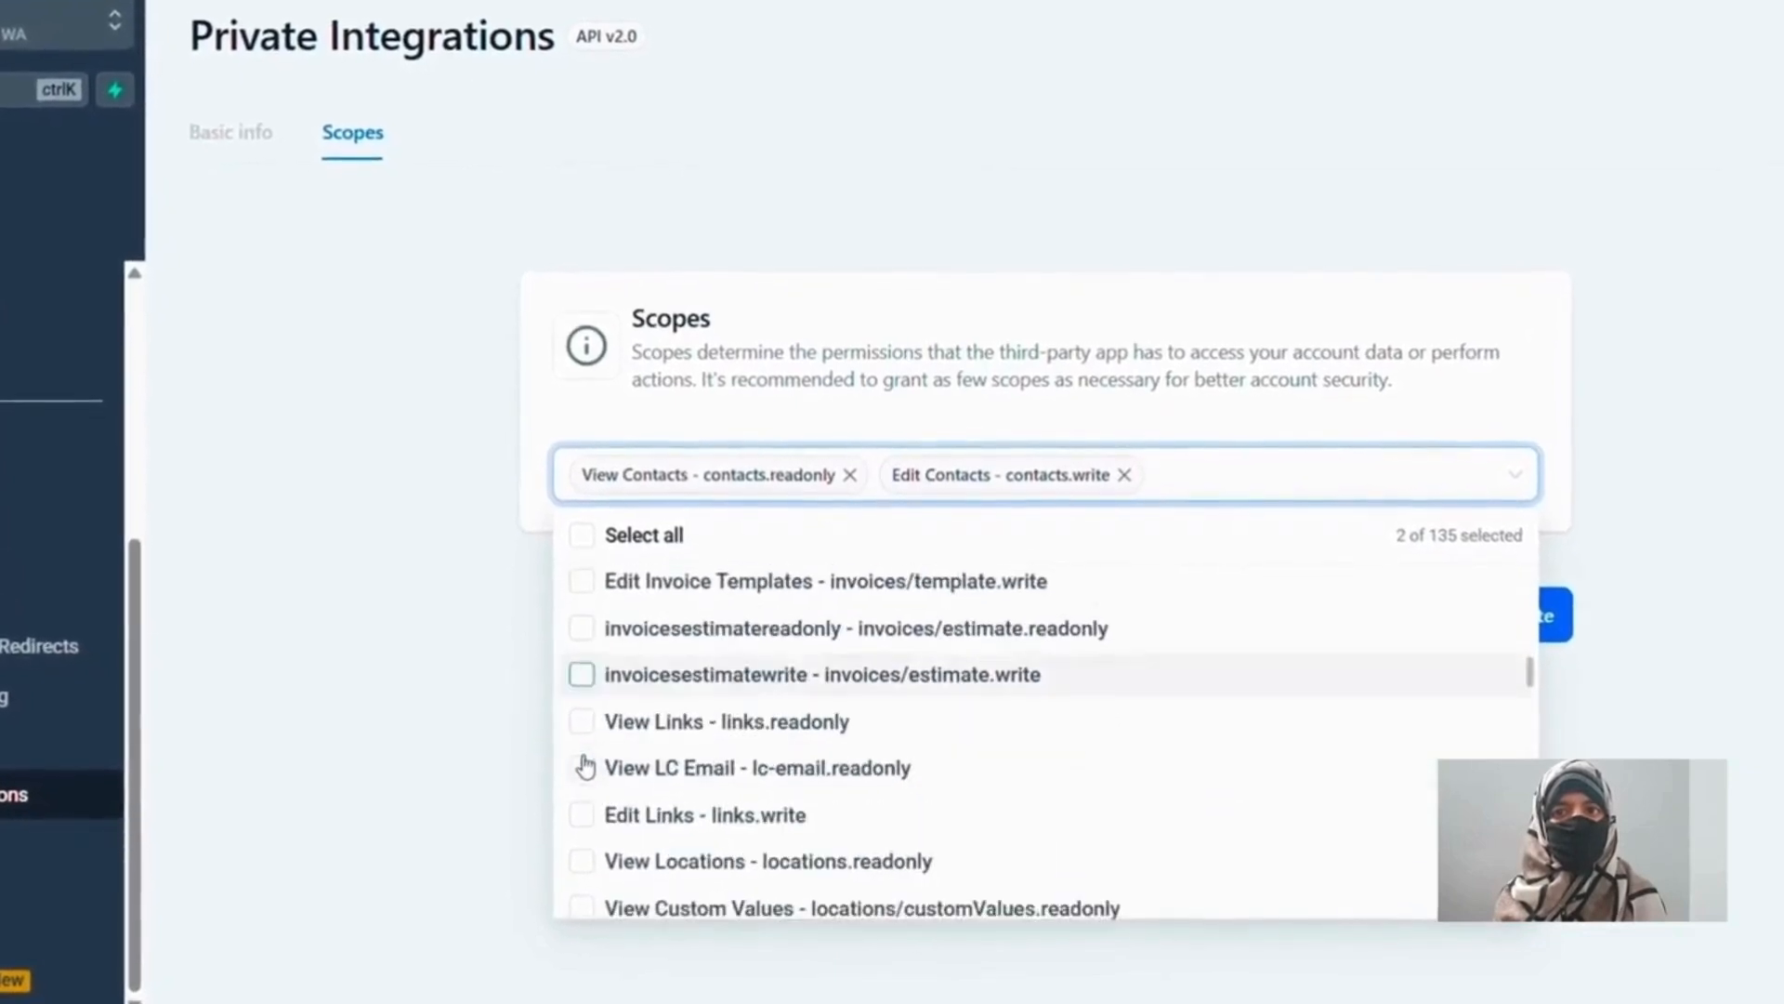
scroll(584, 764, down, 1)
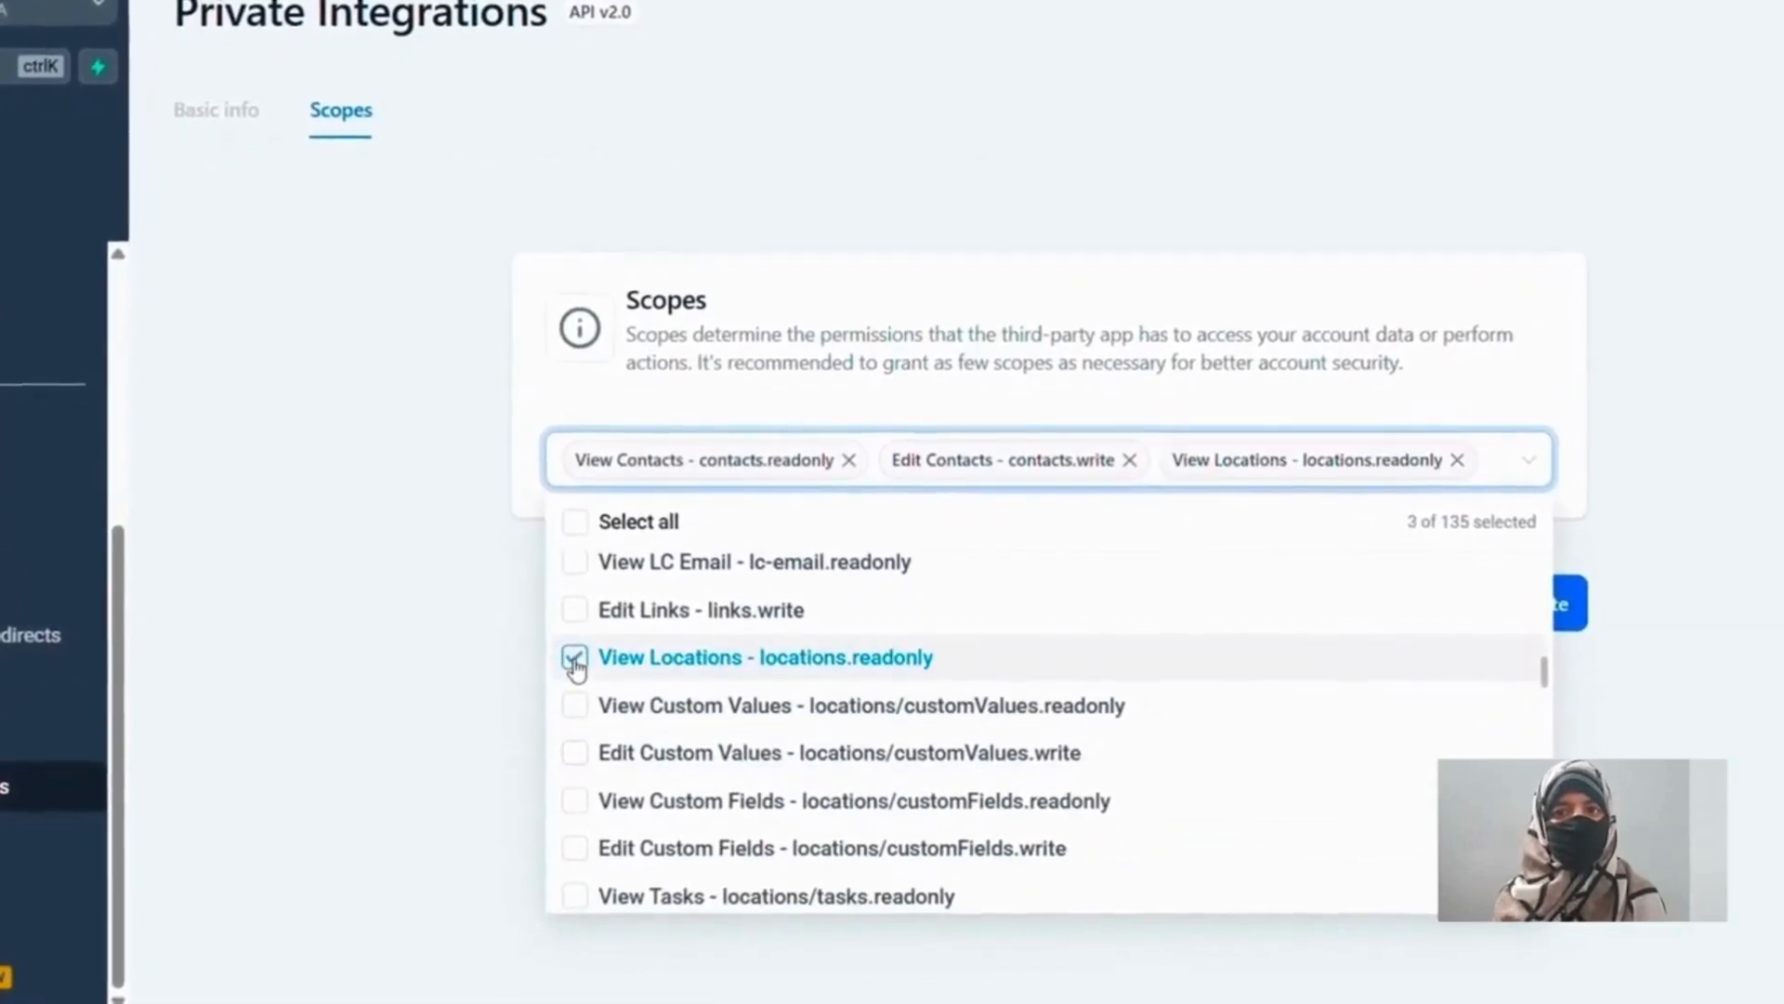
click(574, 704)
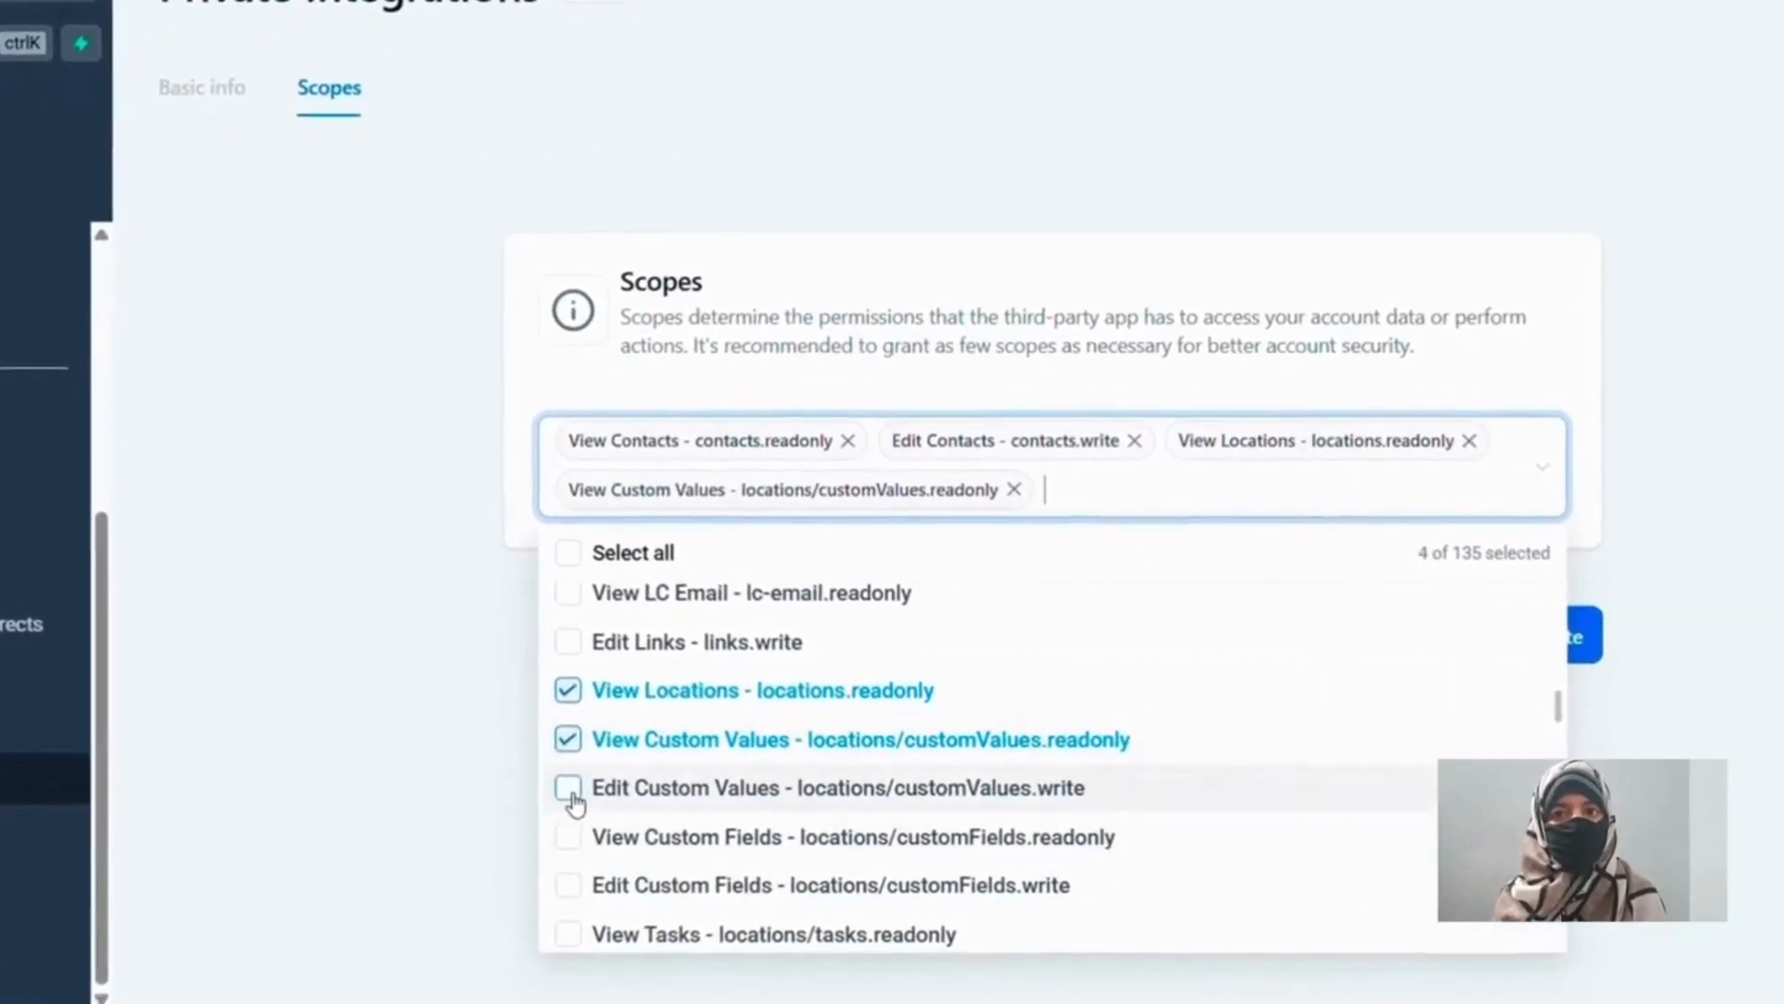
click(570, 790)
- Add the tag scopes locations/tags.readonly and locations/tags.write to the integration
scroll(595, 808, down, 4)
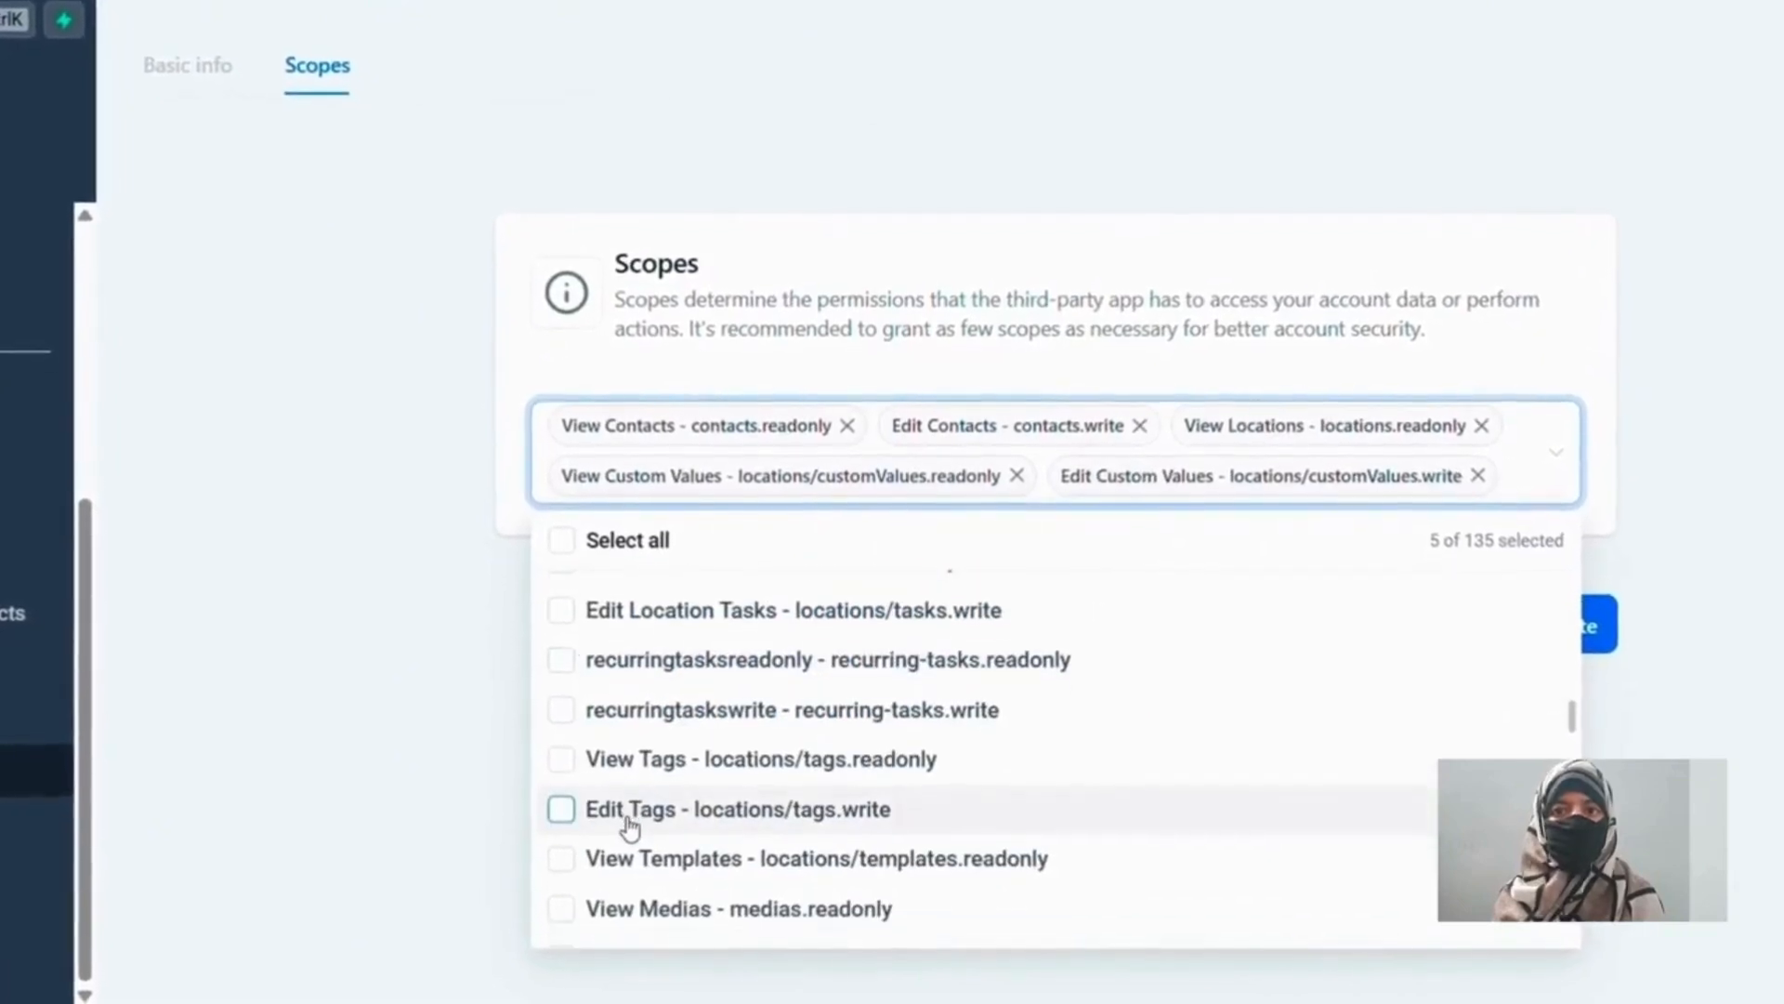
scroll(651, 818, down, 1)
click(565, 665)
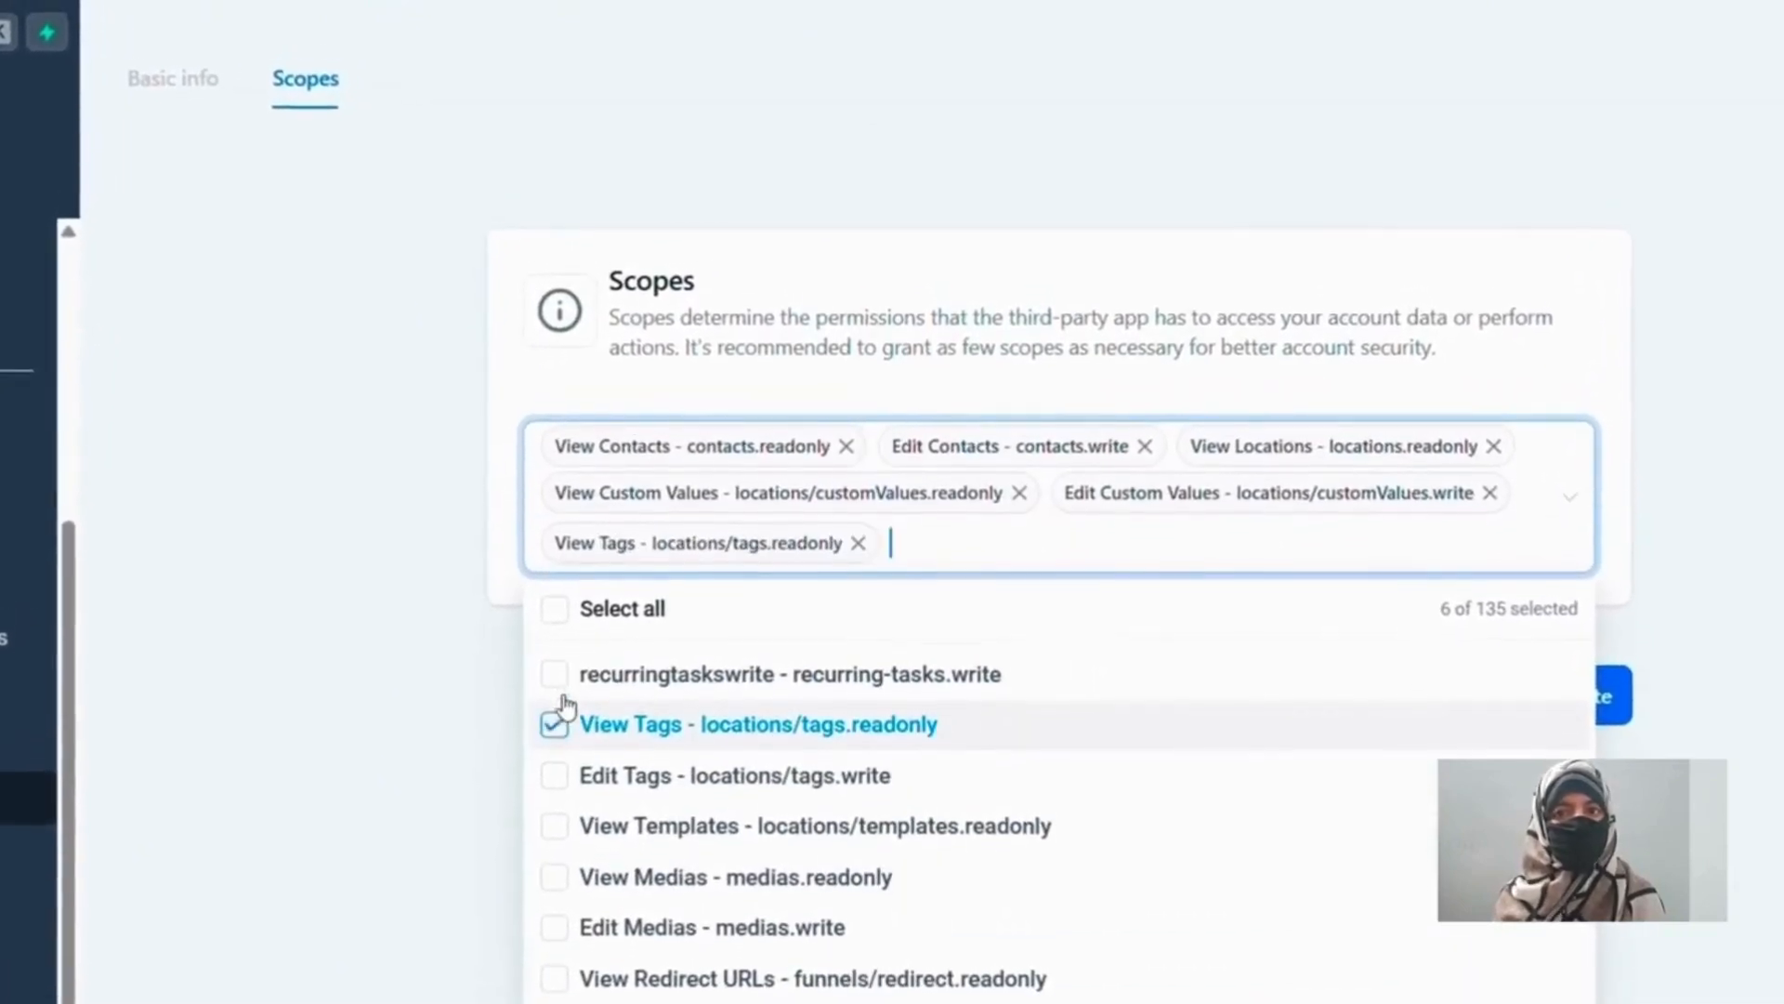
click(563, 780)
- Add the scopes opportunities.readonly and opportunities.write, and create the private integration
scroll(650, 892, down, 3)
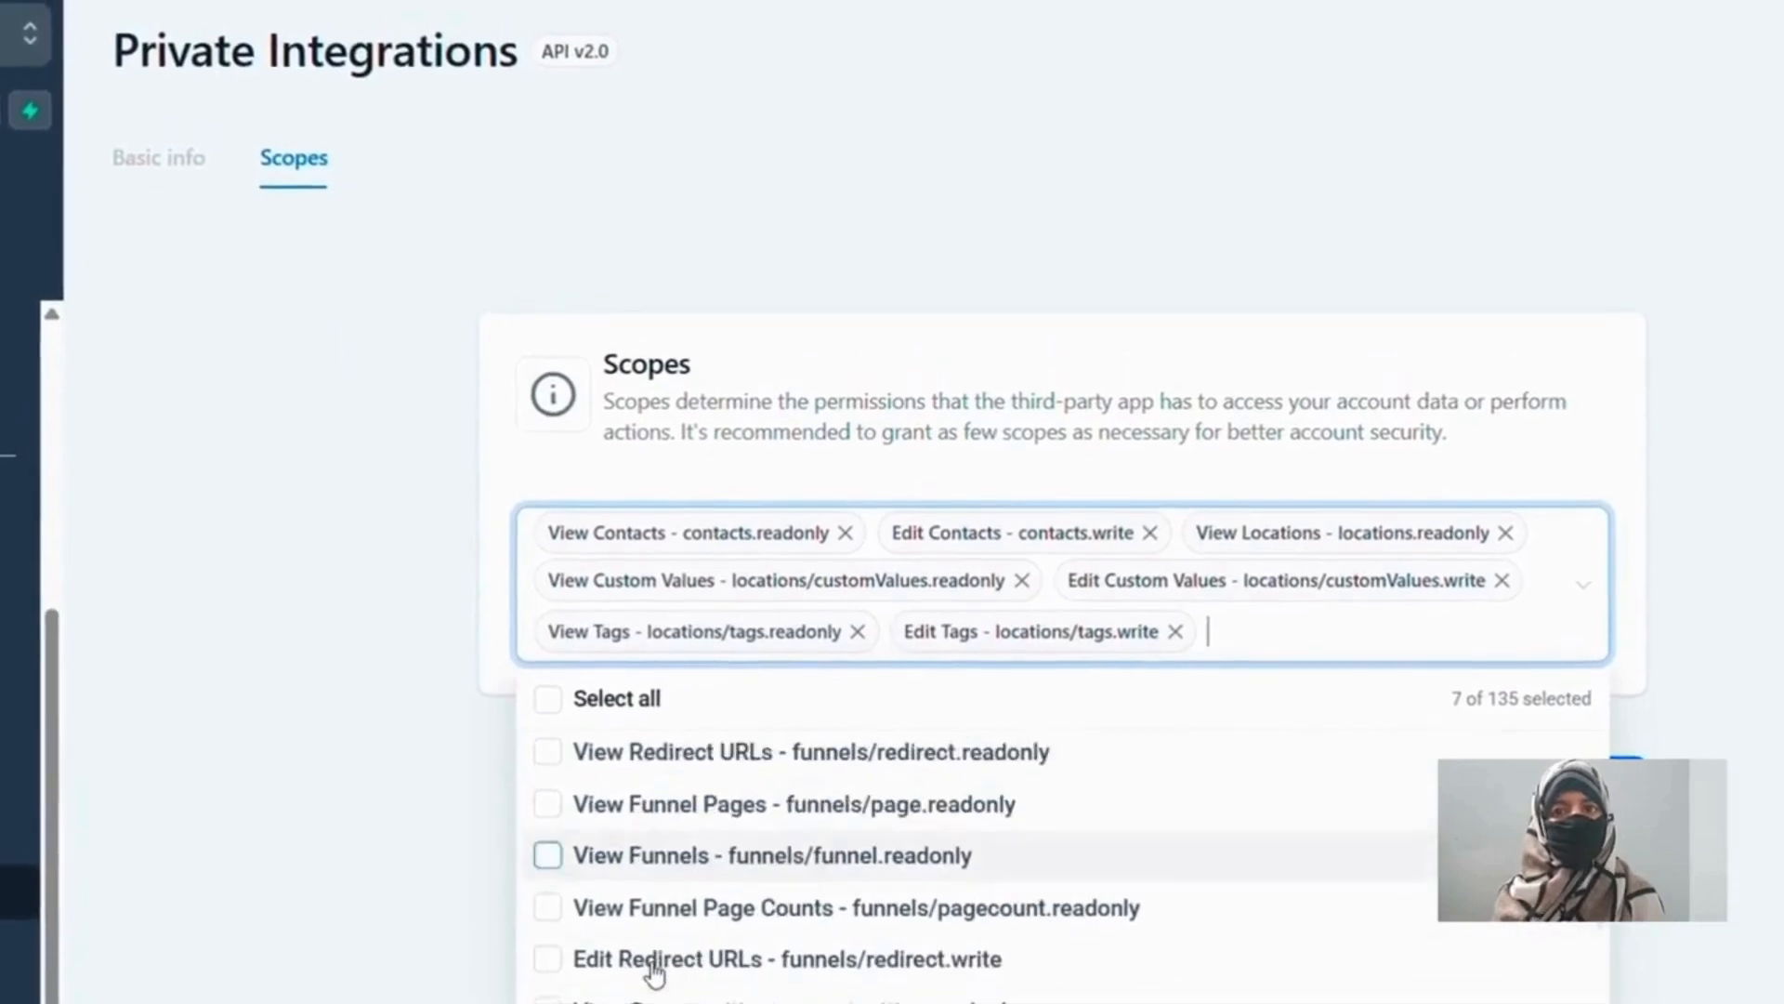
scroll(653, 976, down, 2)
click(547, 833)
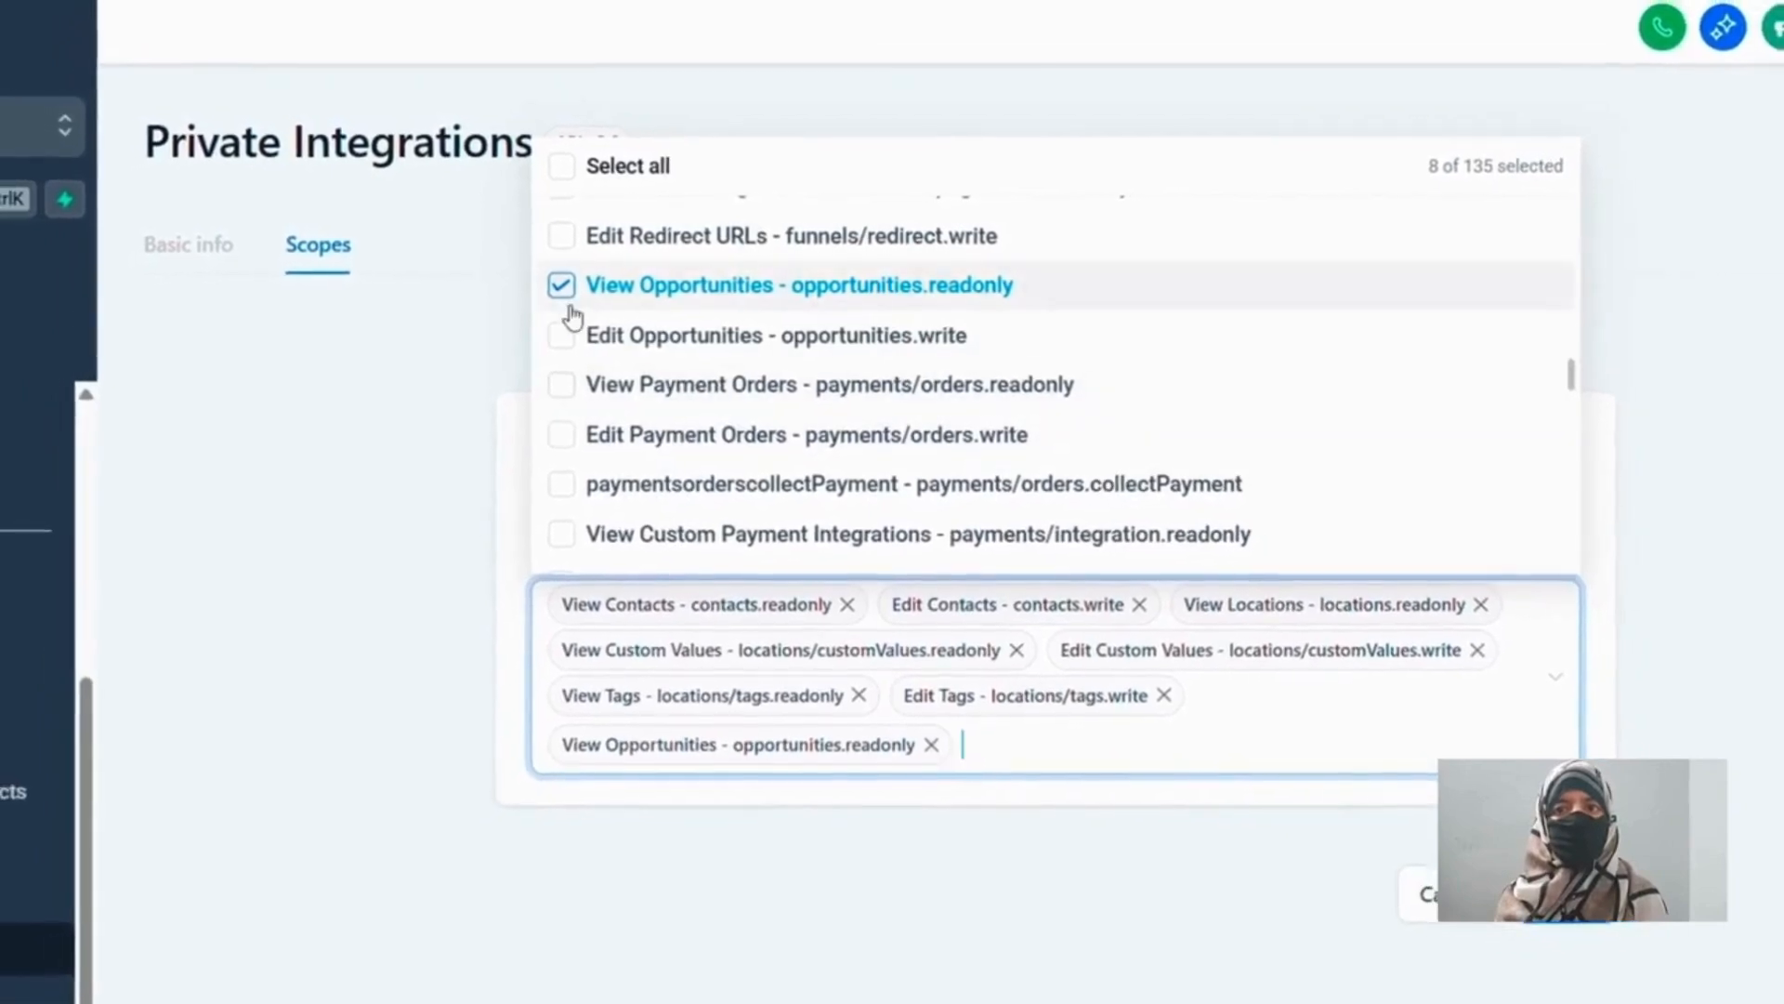
click(565, 335)
click(1044, 830)
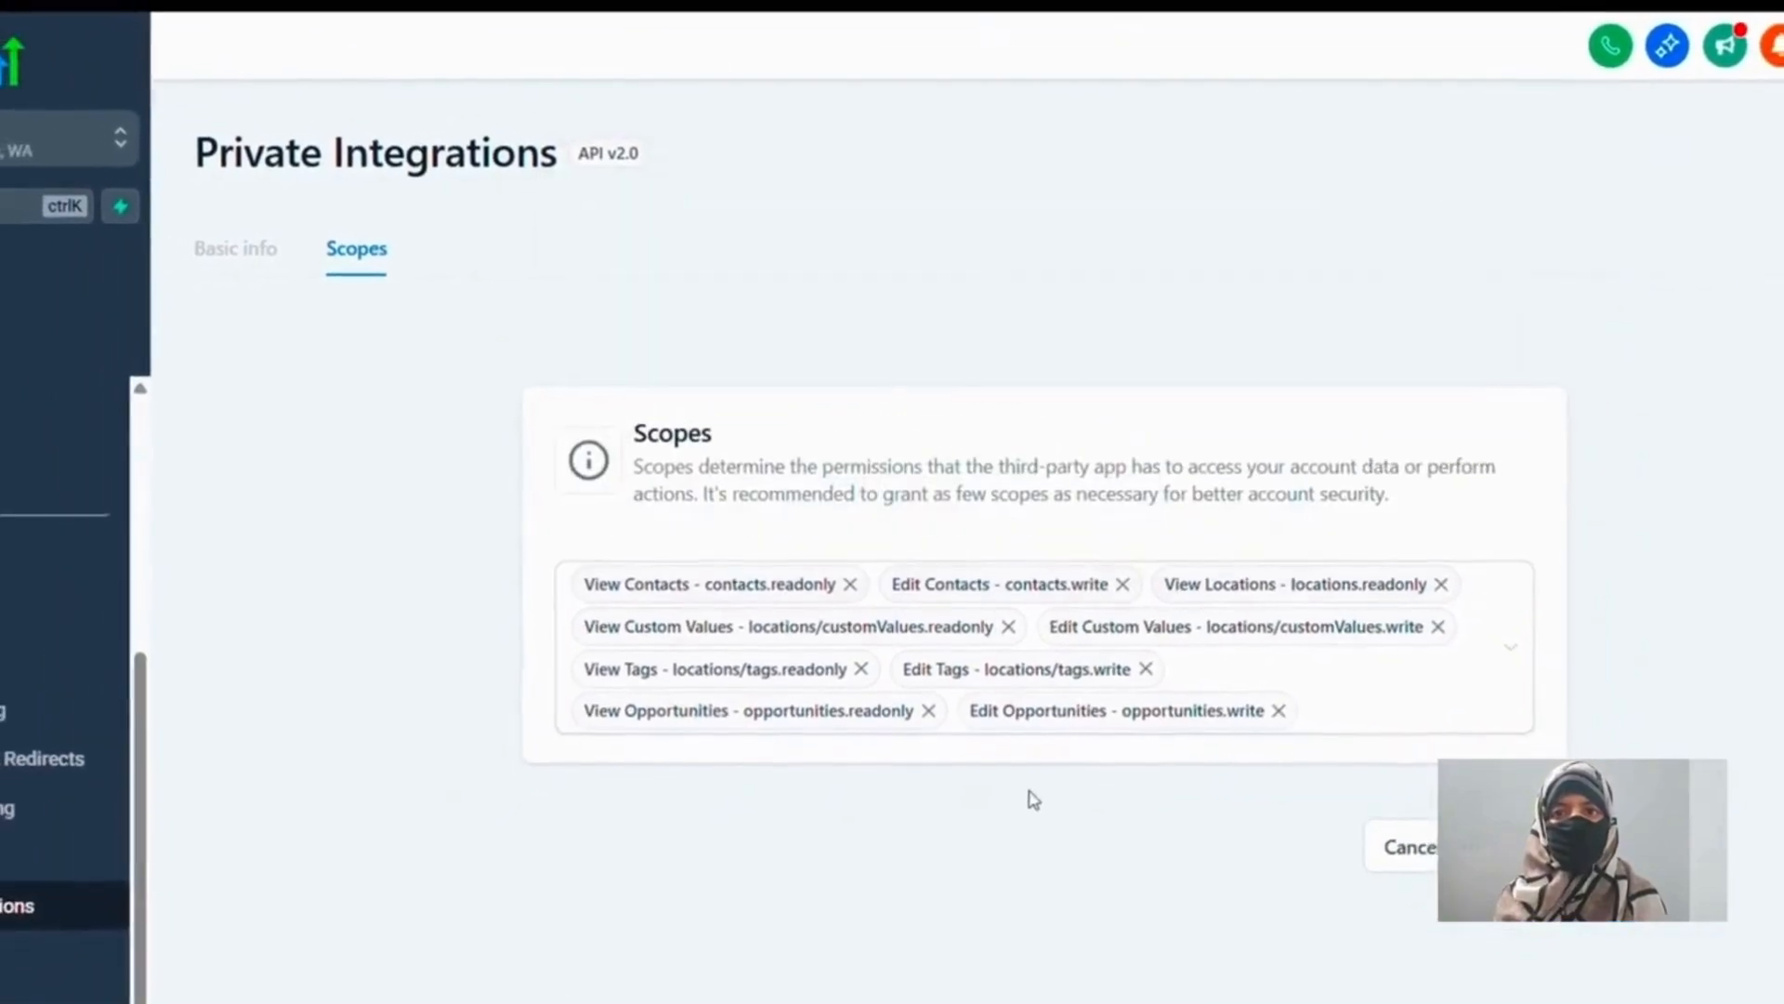
click(1519, 847)
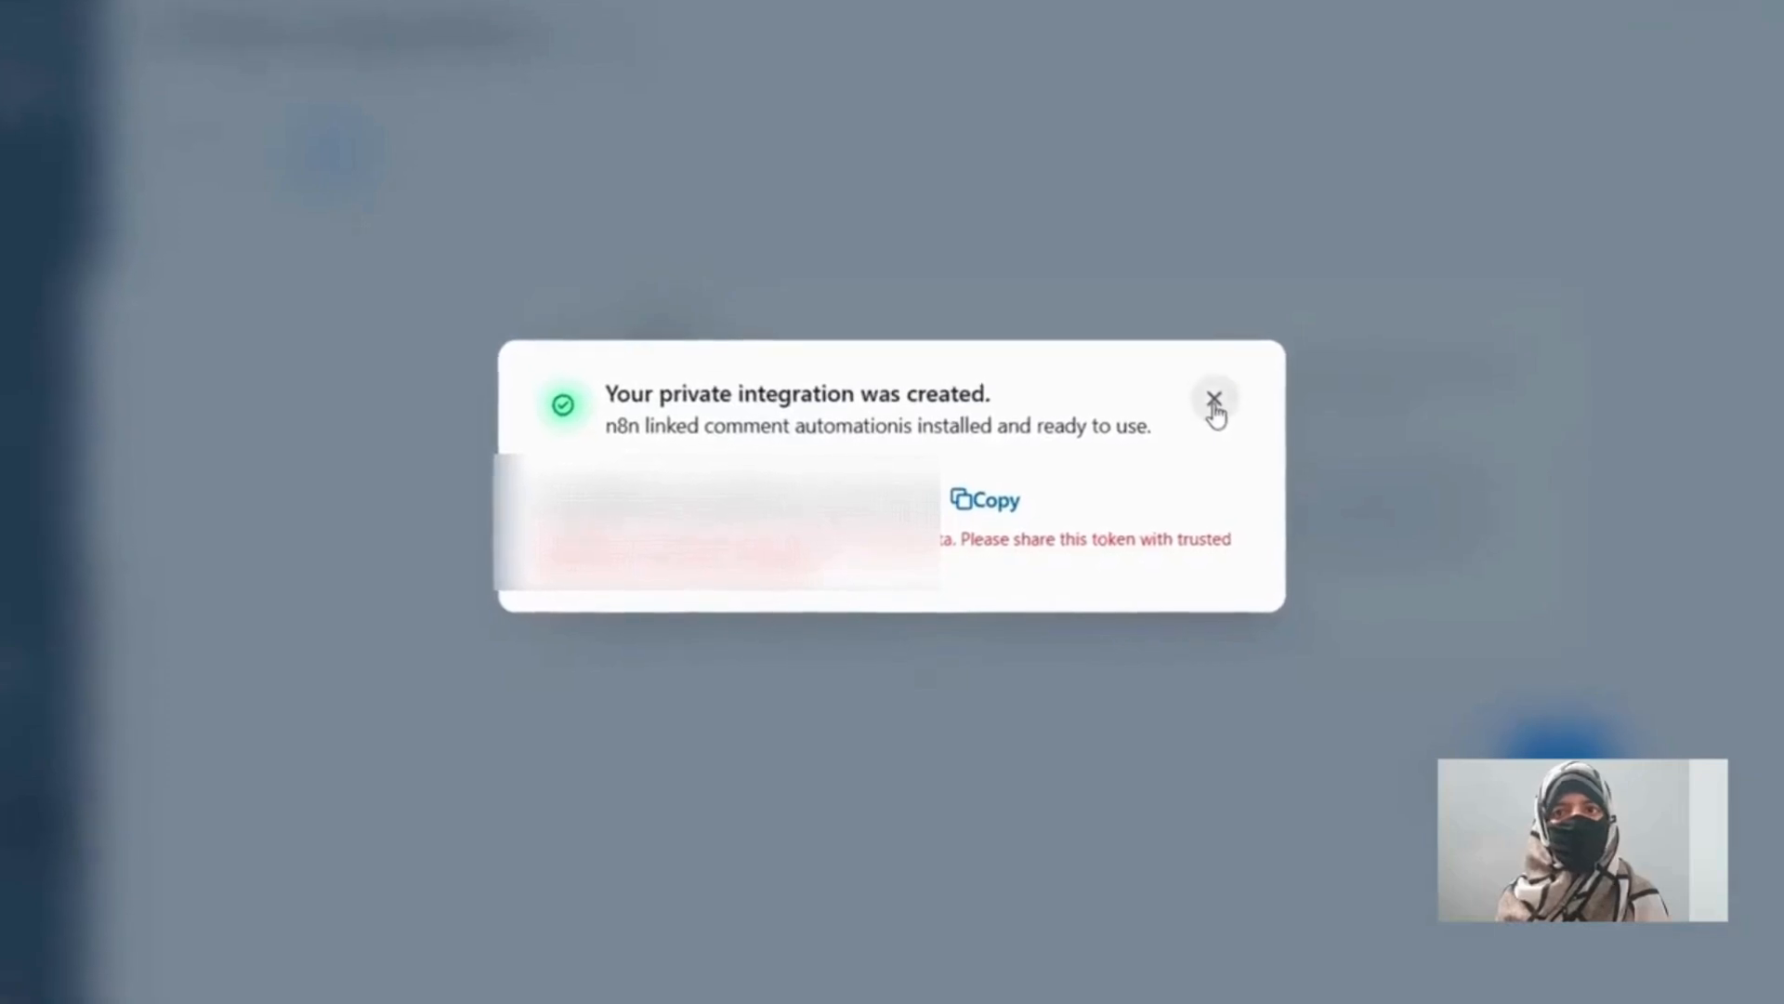
- Dismiss the new token notice and rotate the integration's access token, choosing to expire the existing token later
click(1213, 401)
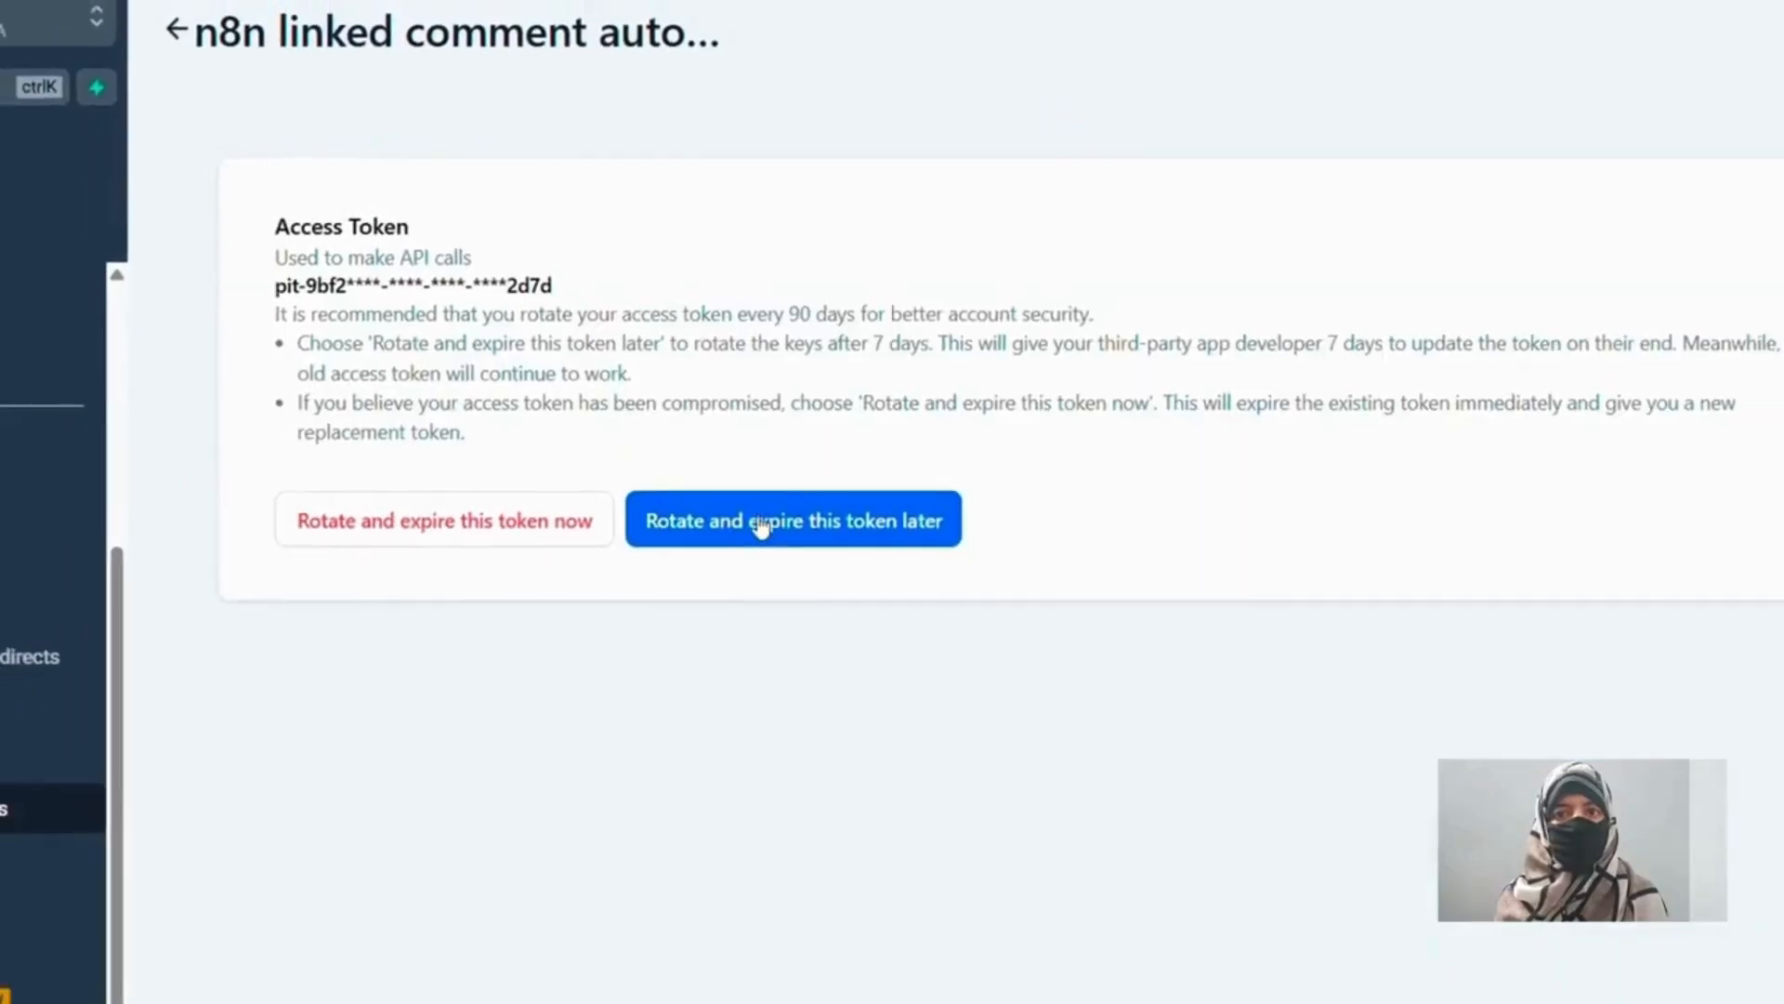
click(760, 523)
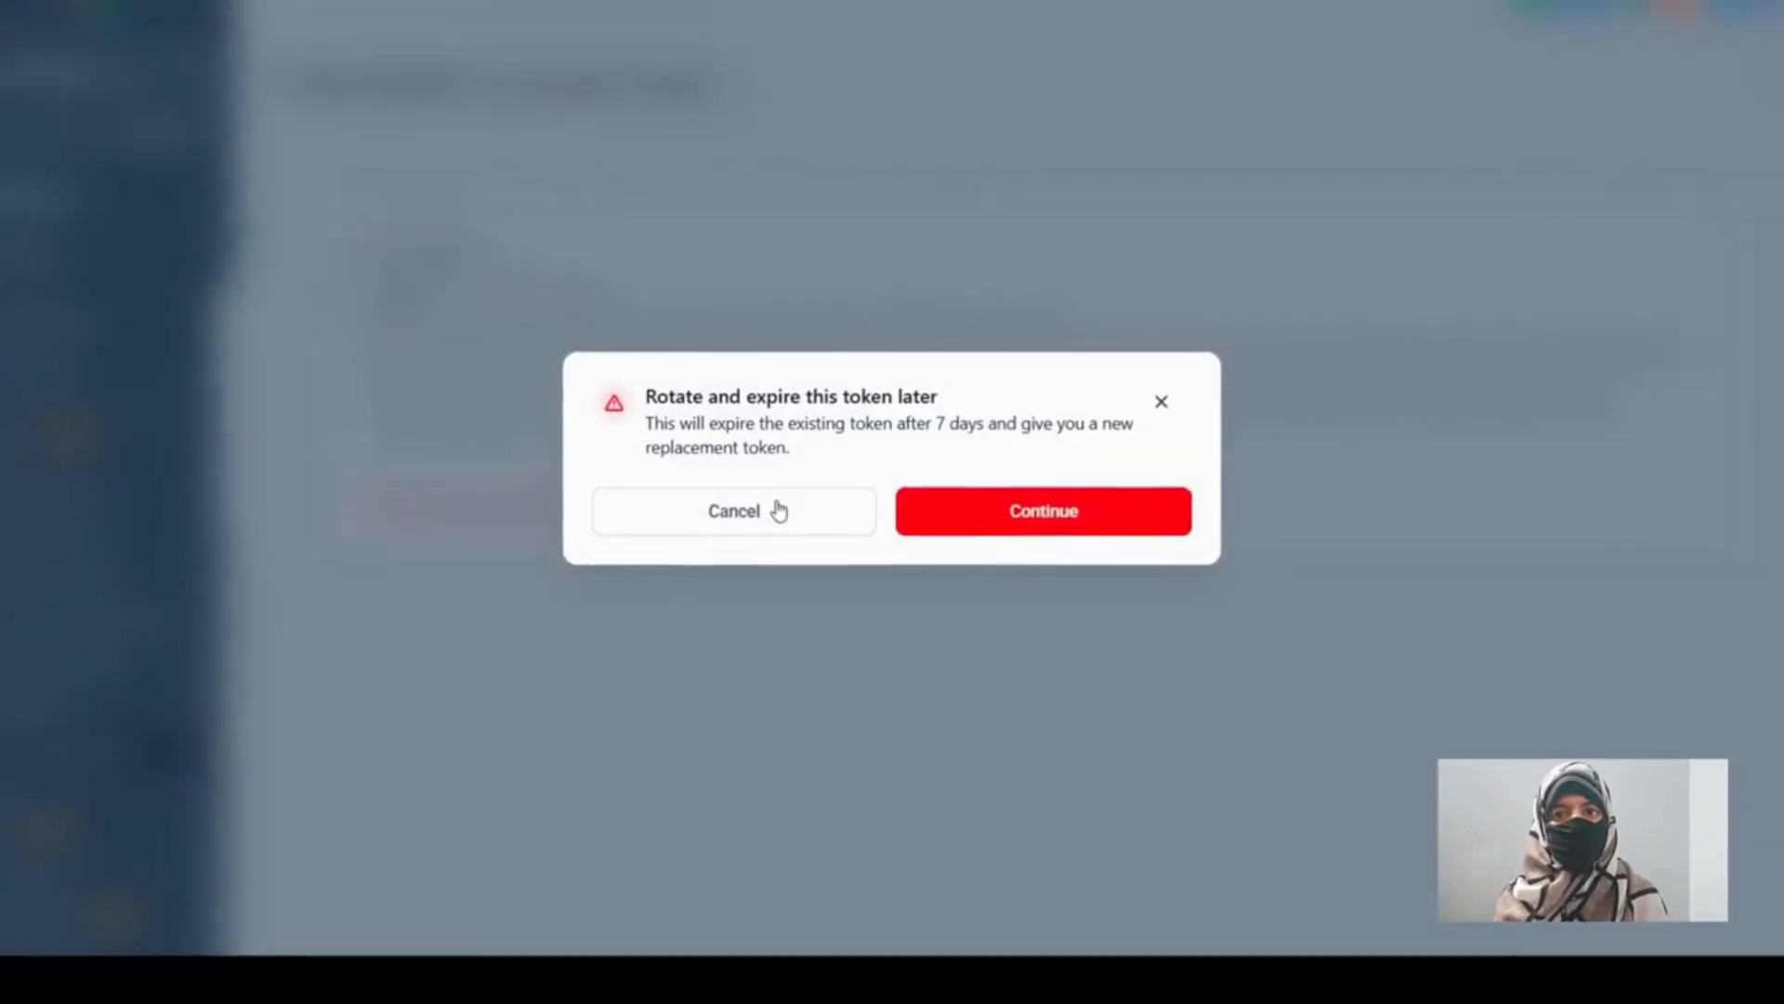
click(967, 514)
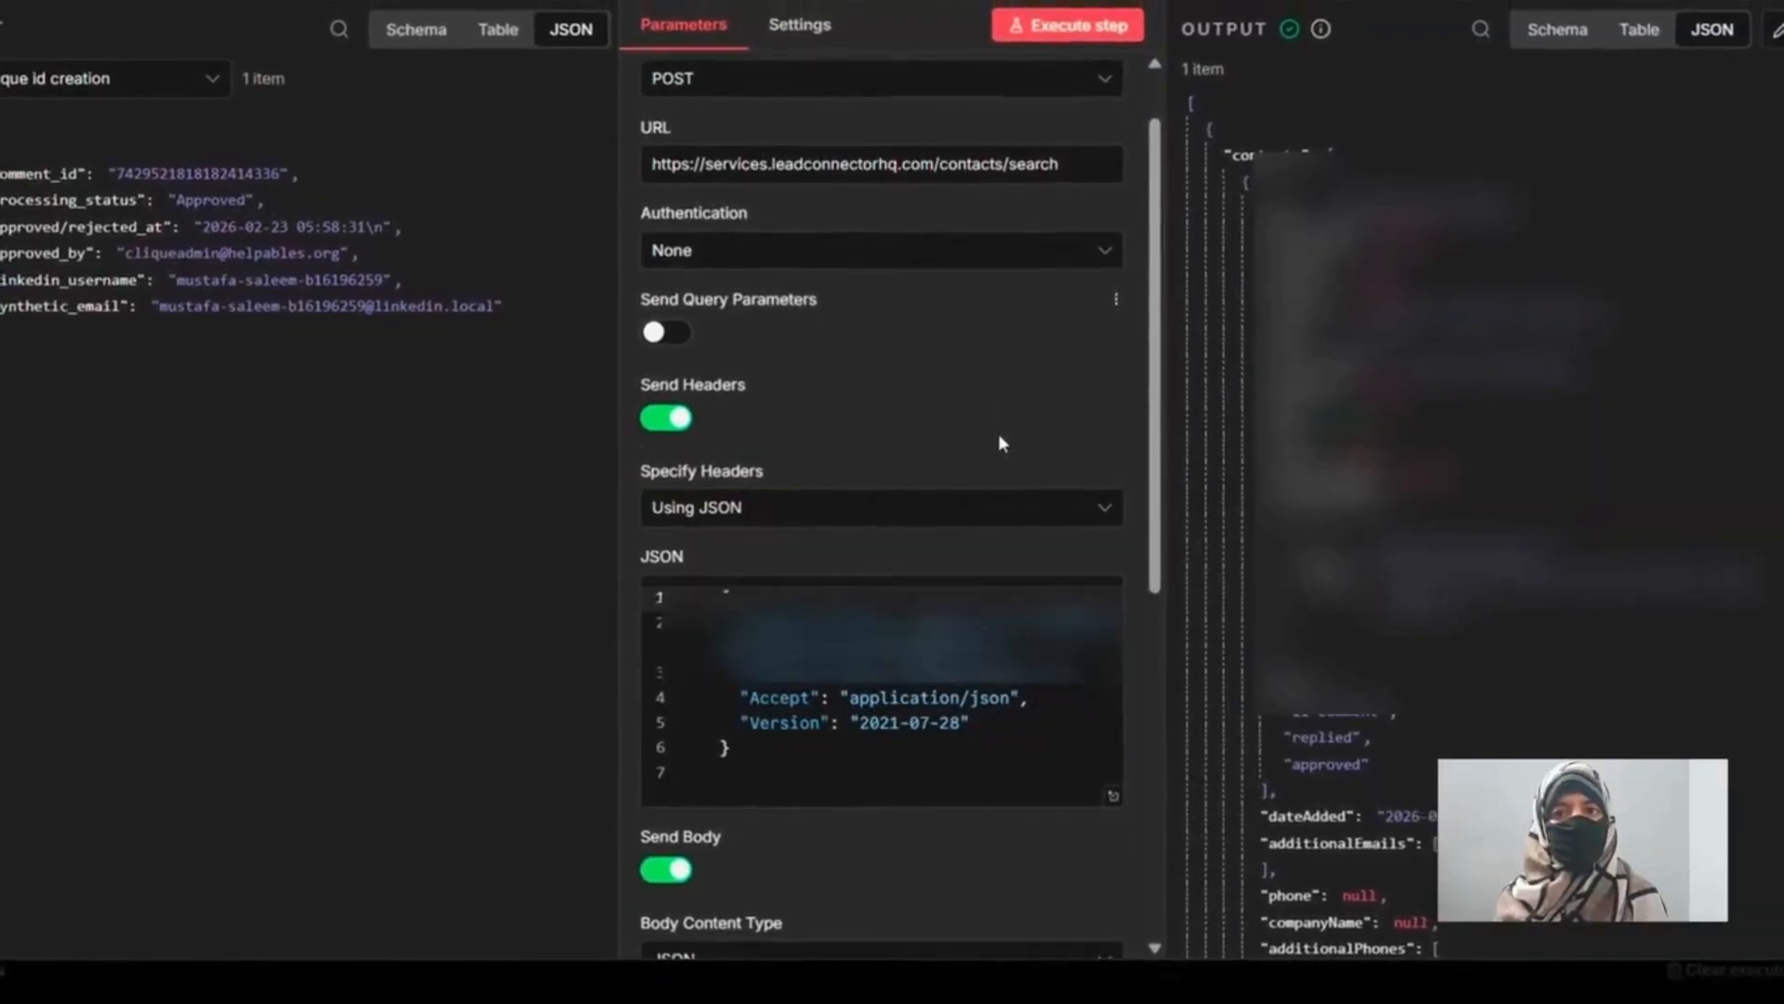
- Return to n8n and examine the URL, JSON headers and body settings of the "search contact" request
scroll(999, 436, down, 3)
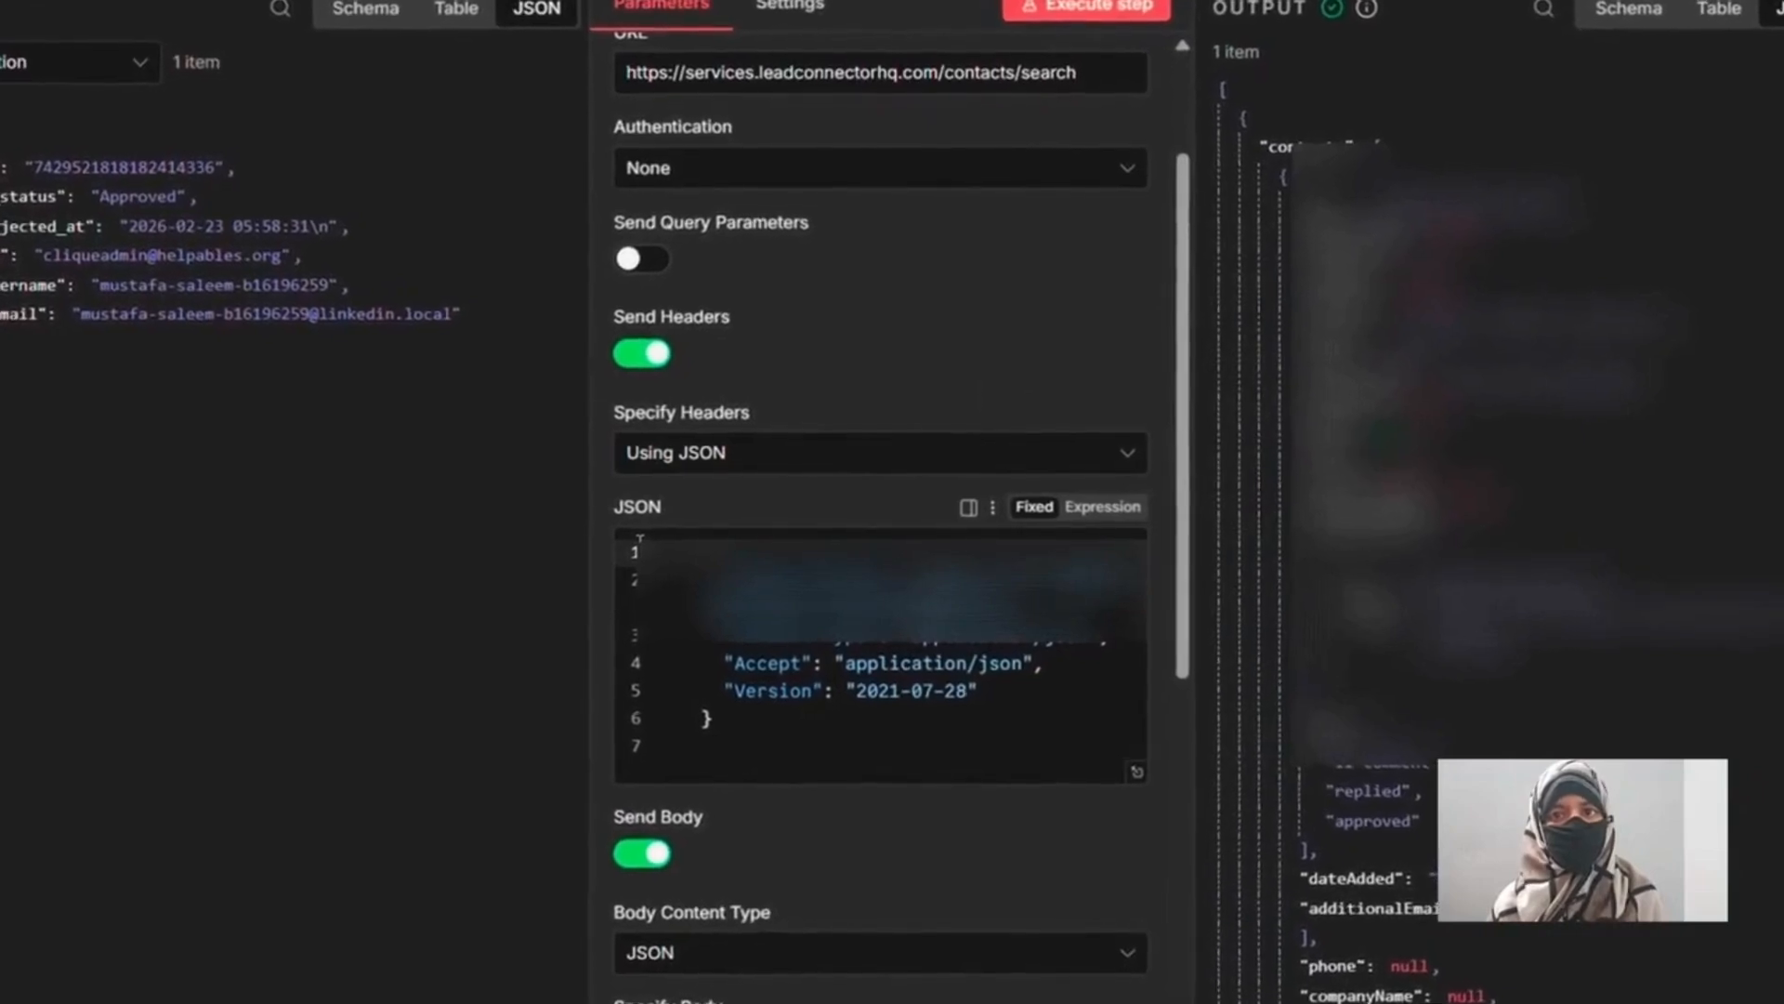
scroll(631, 541, down, 2)
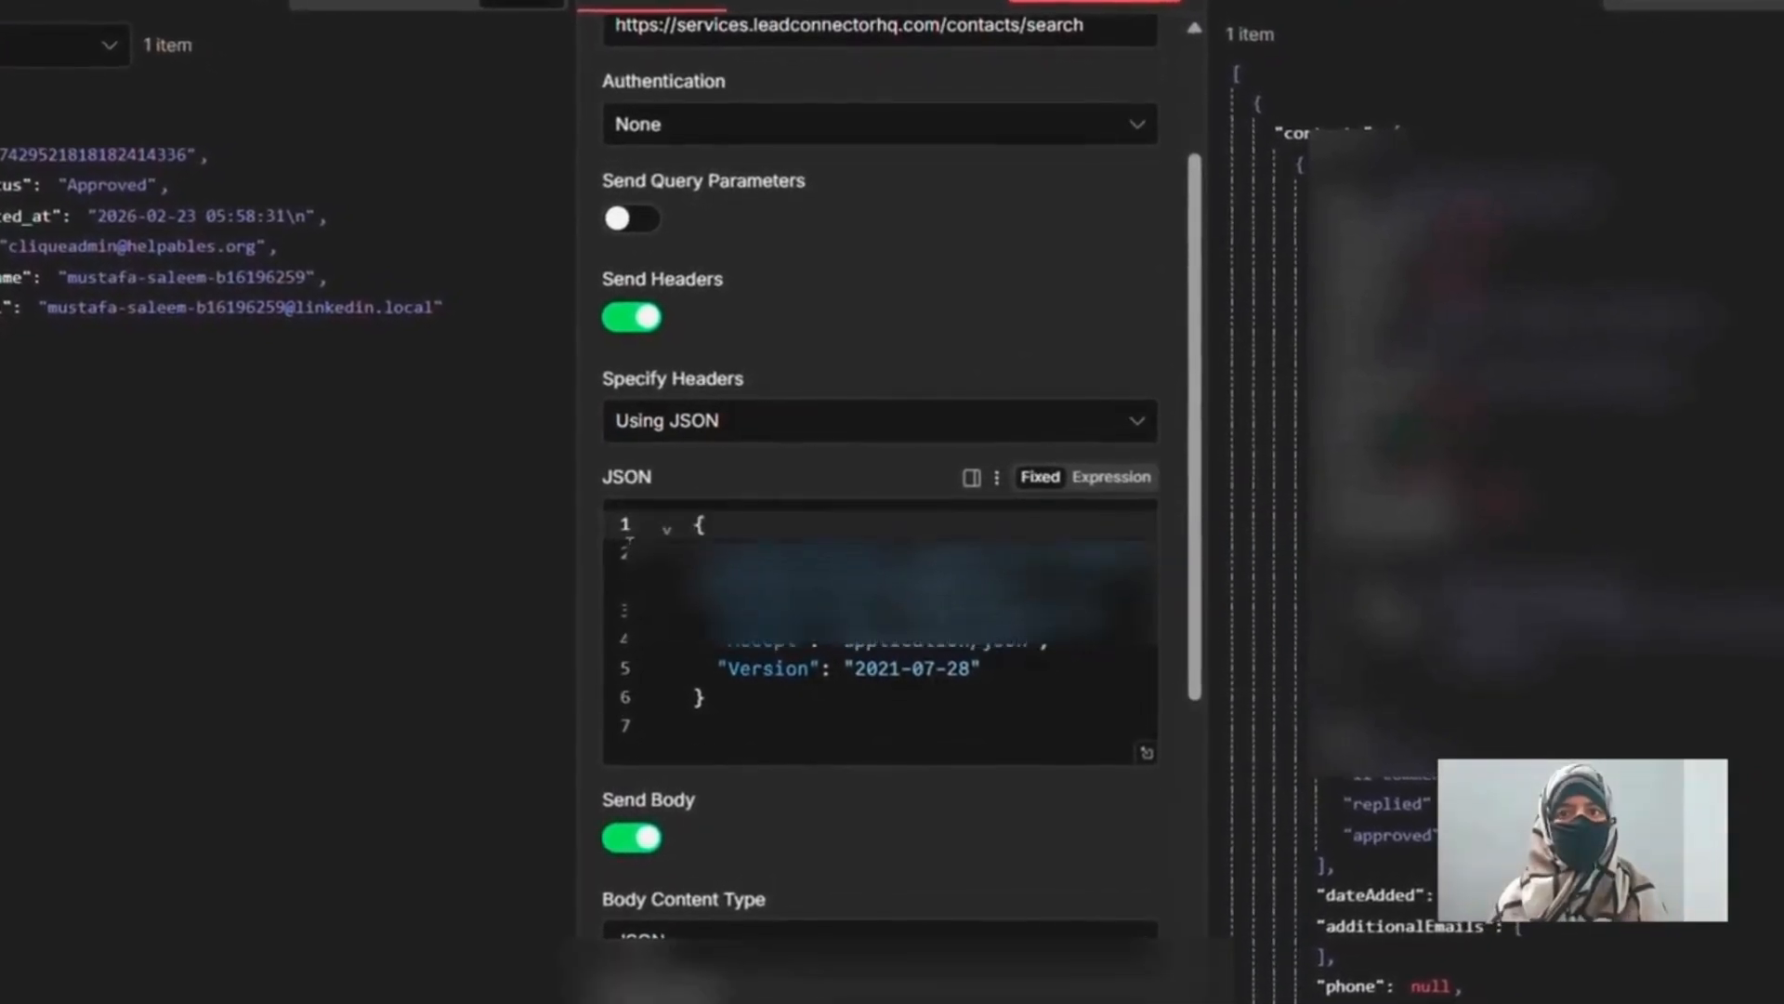
scroll(621, 556, down, 2)
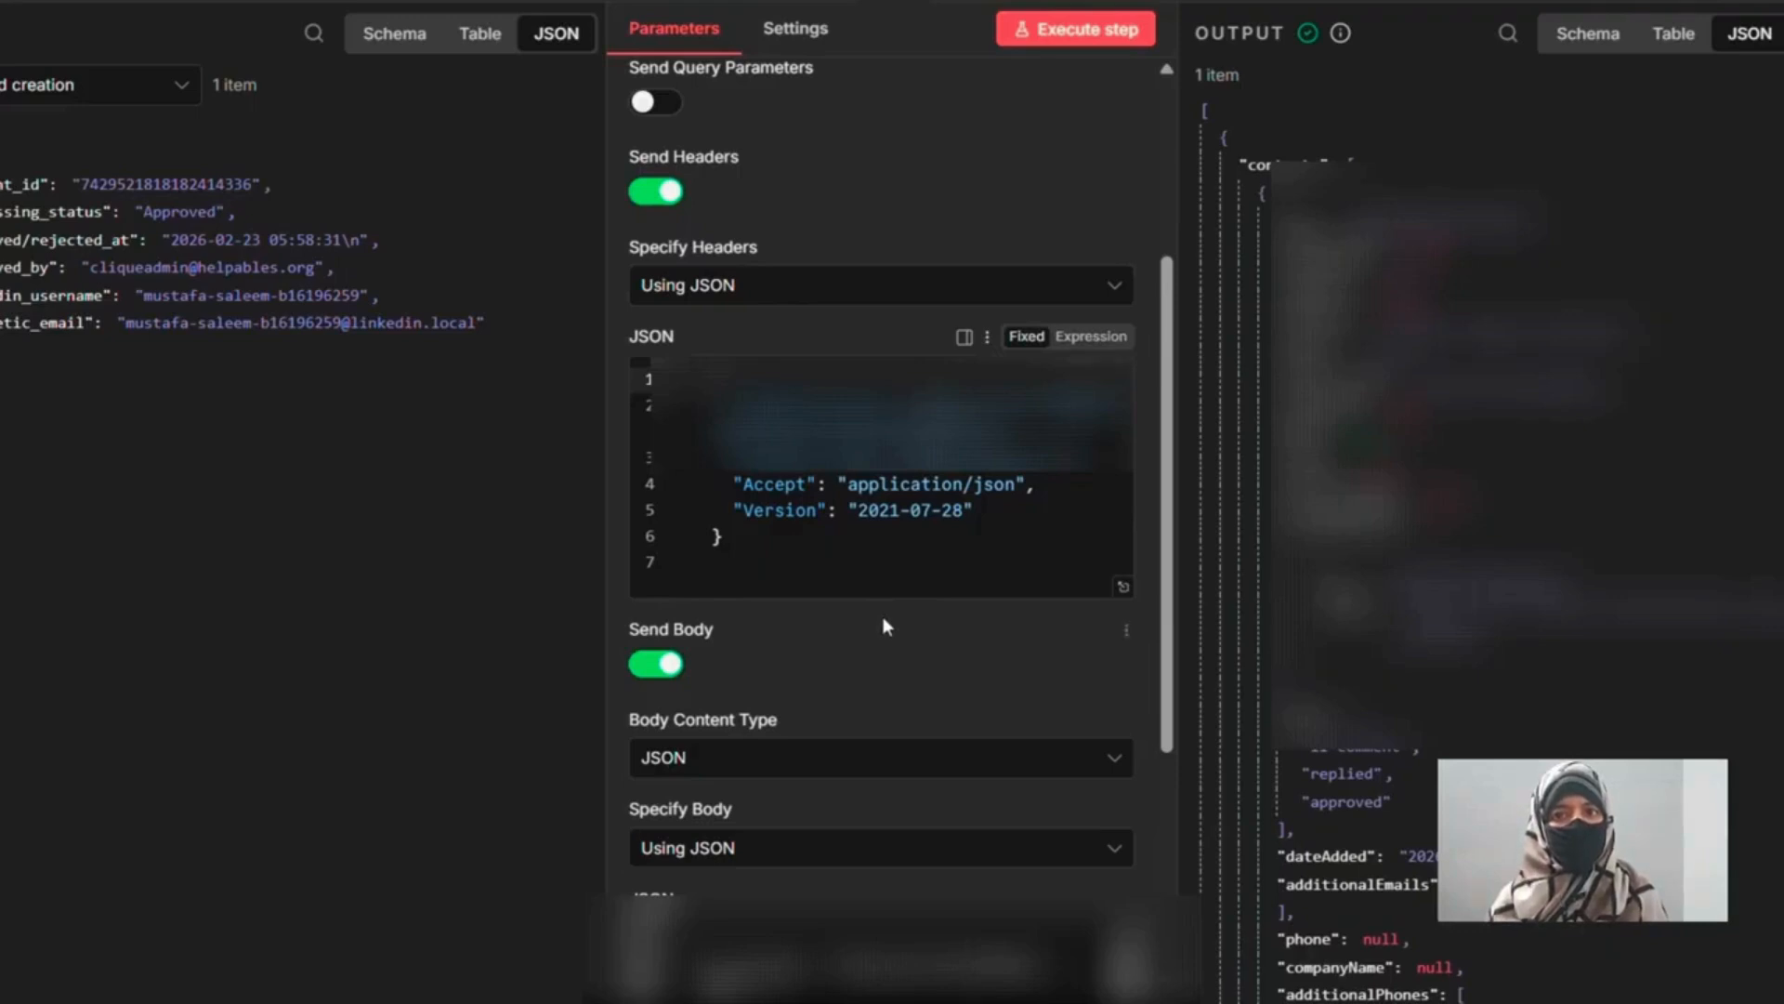
- Examine the JSON body of the "search contact" request, including its page limit and query, and the contact record in its output
scroll(885, 626, down, 1)
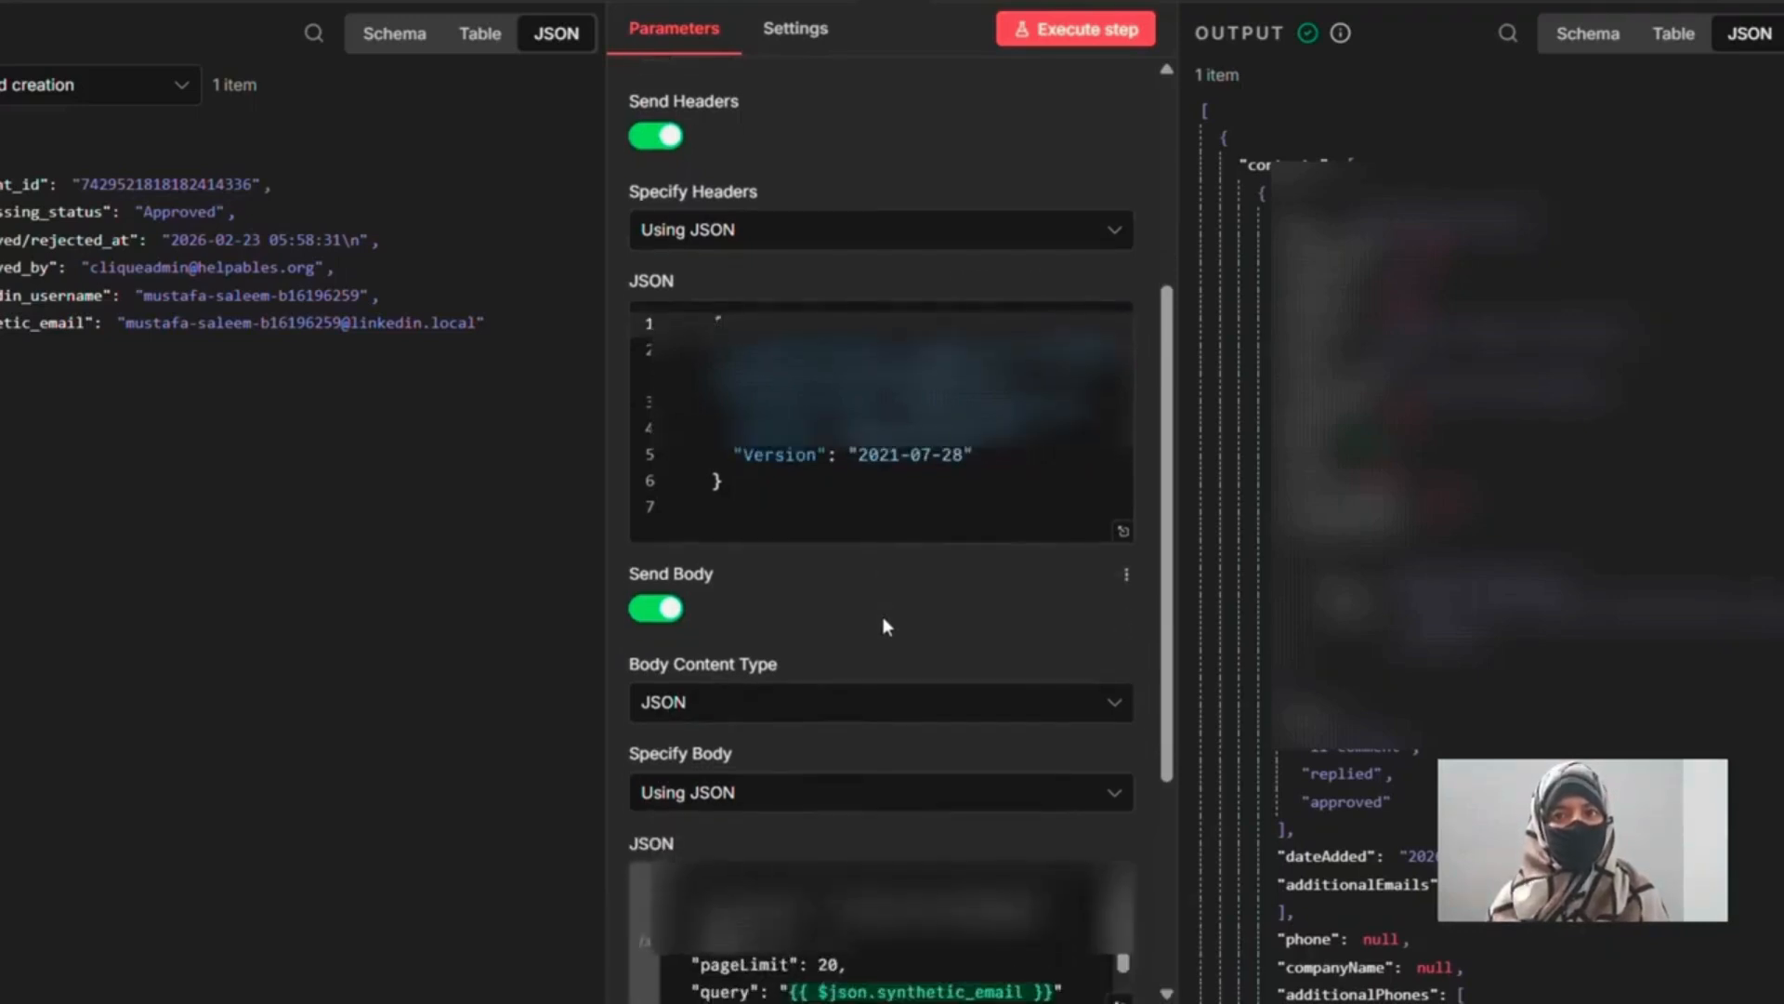
scroll(883, 616, down, 4)
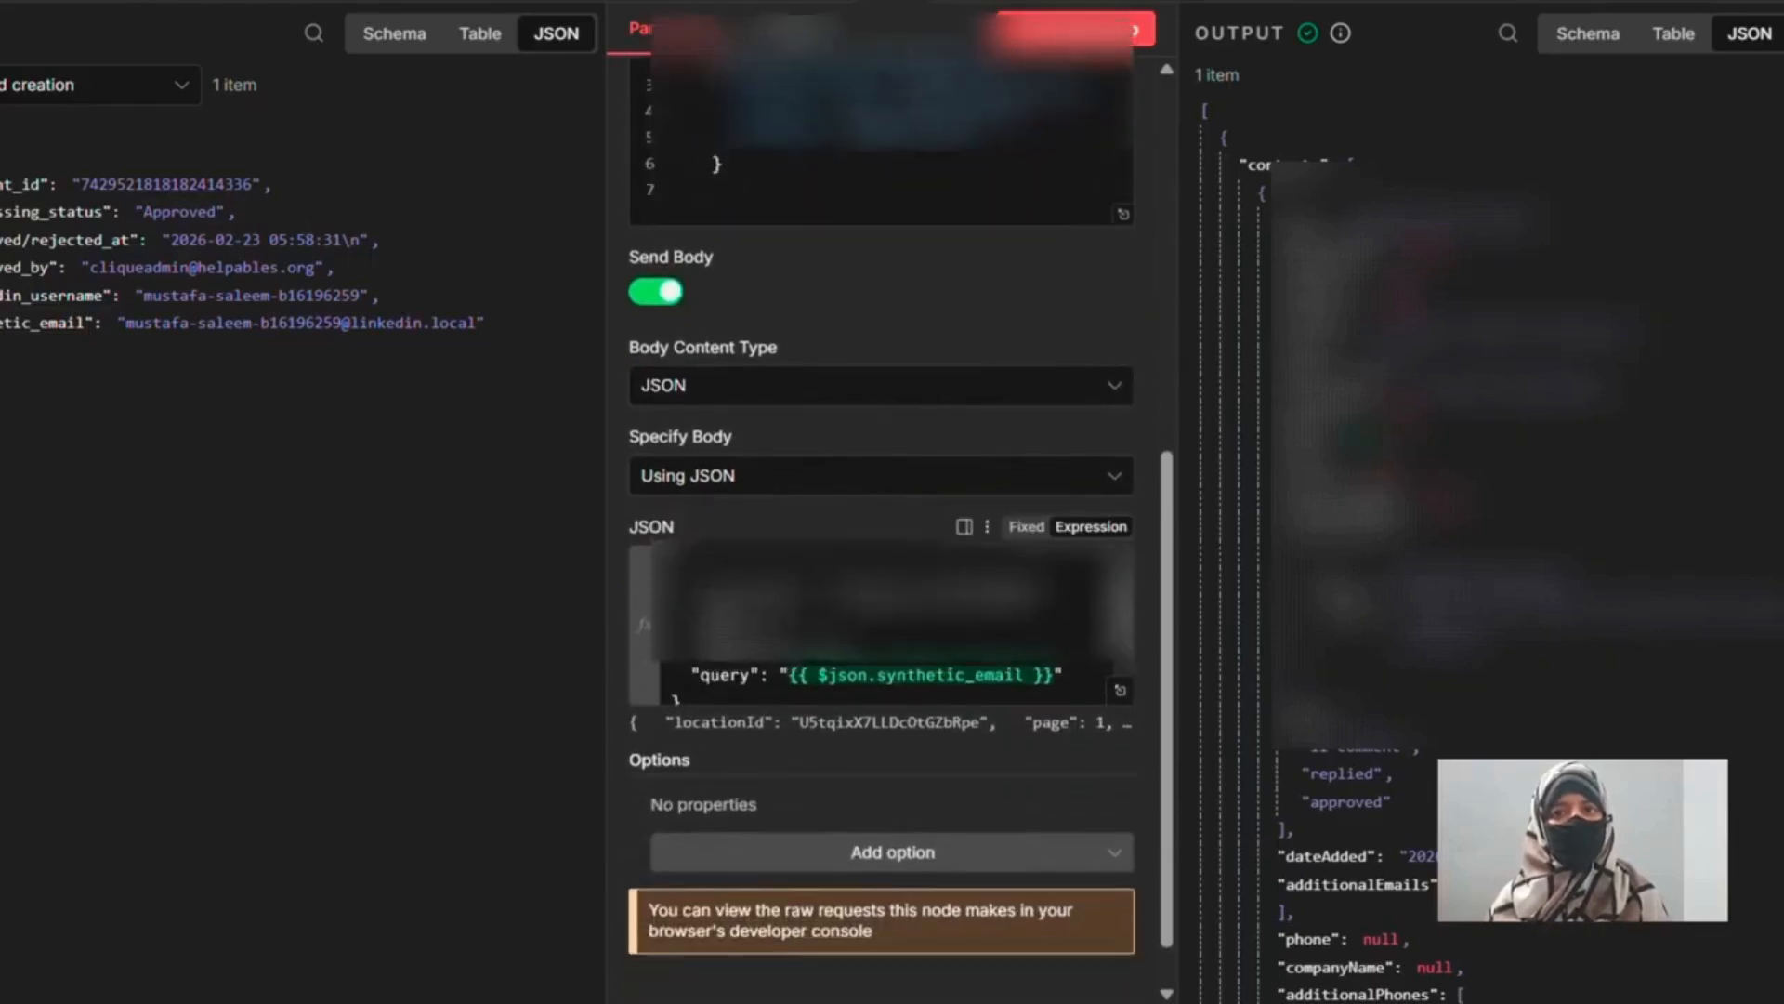
scroll(882, 617, down, 1)
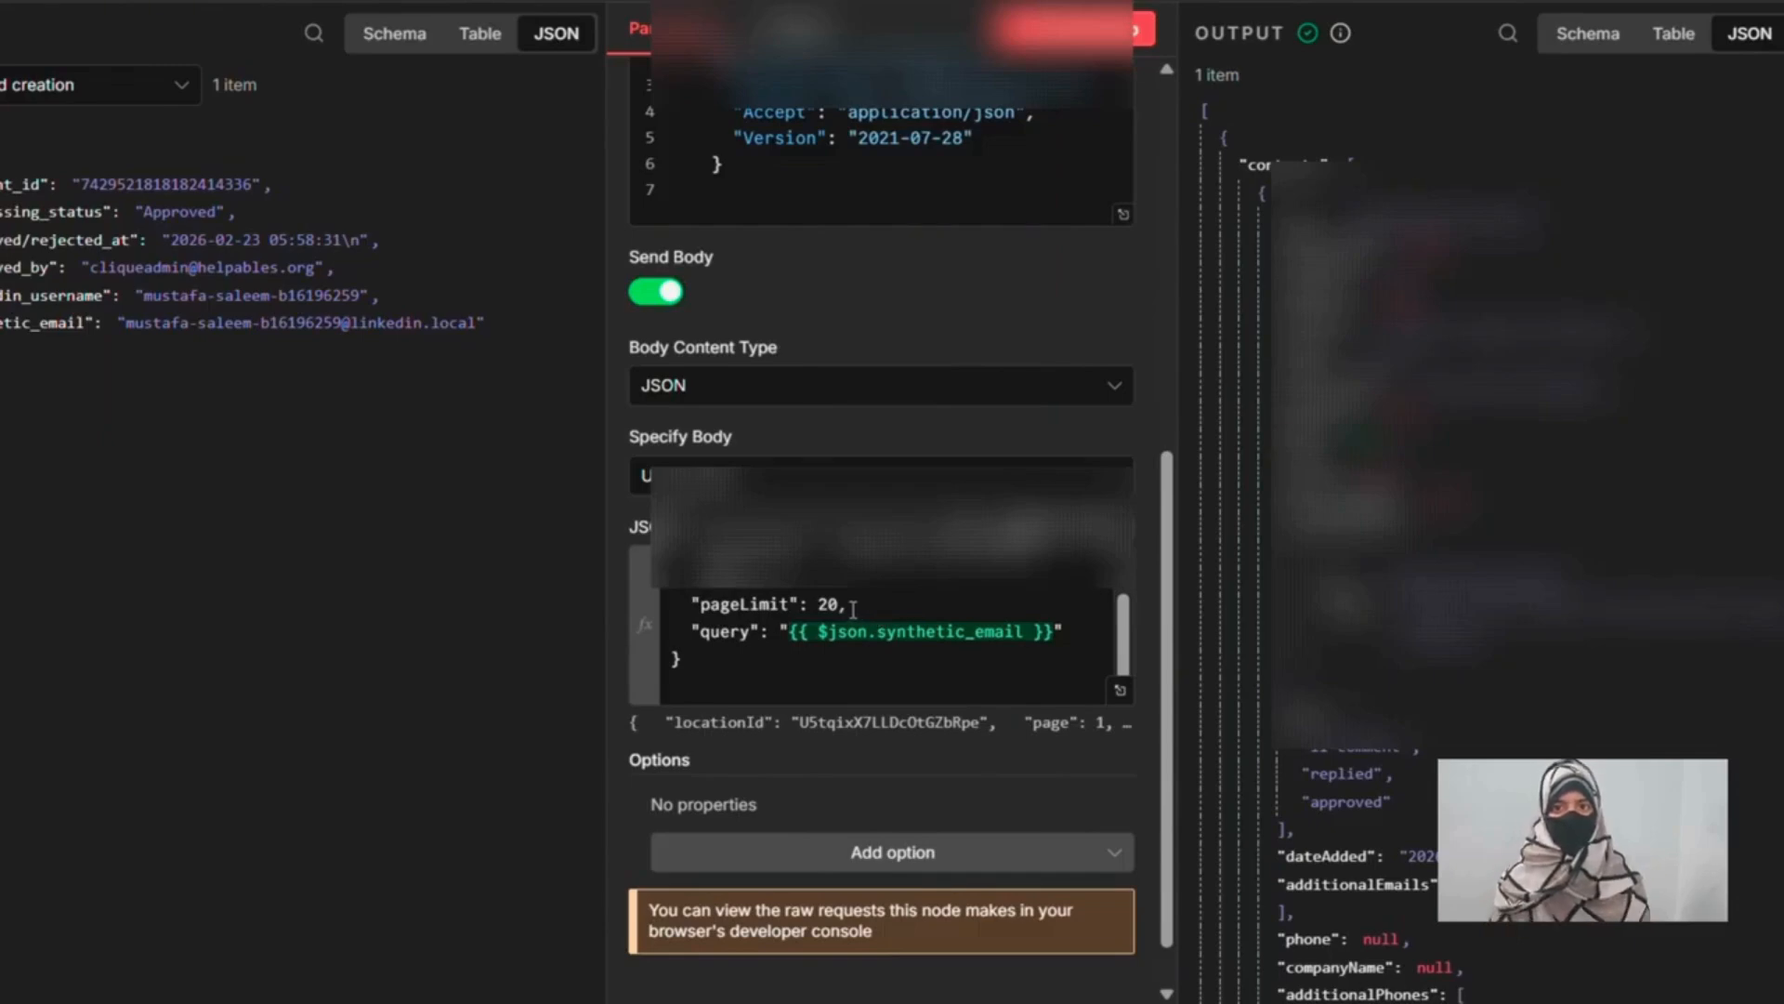
scroll(853, 609, up, 1)
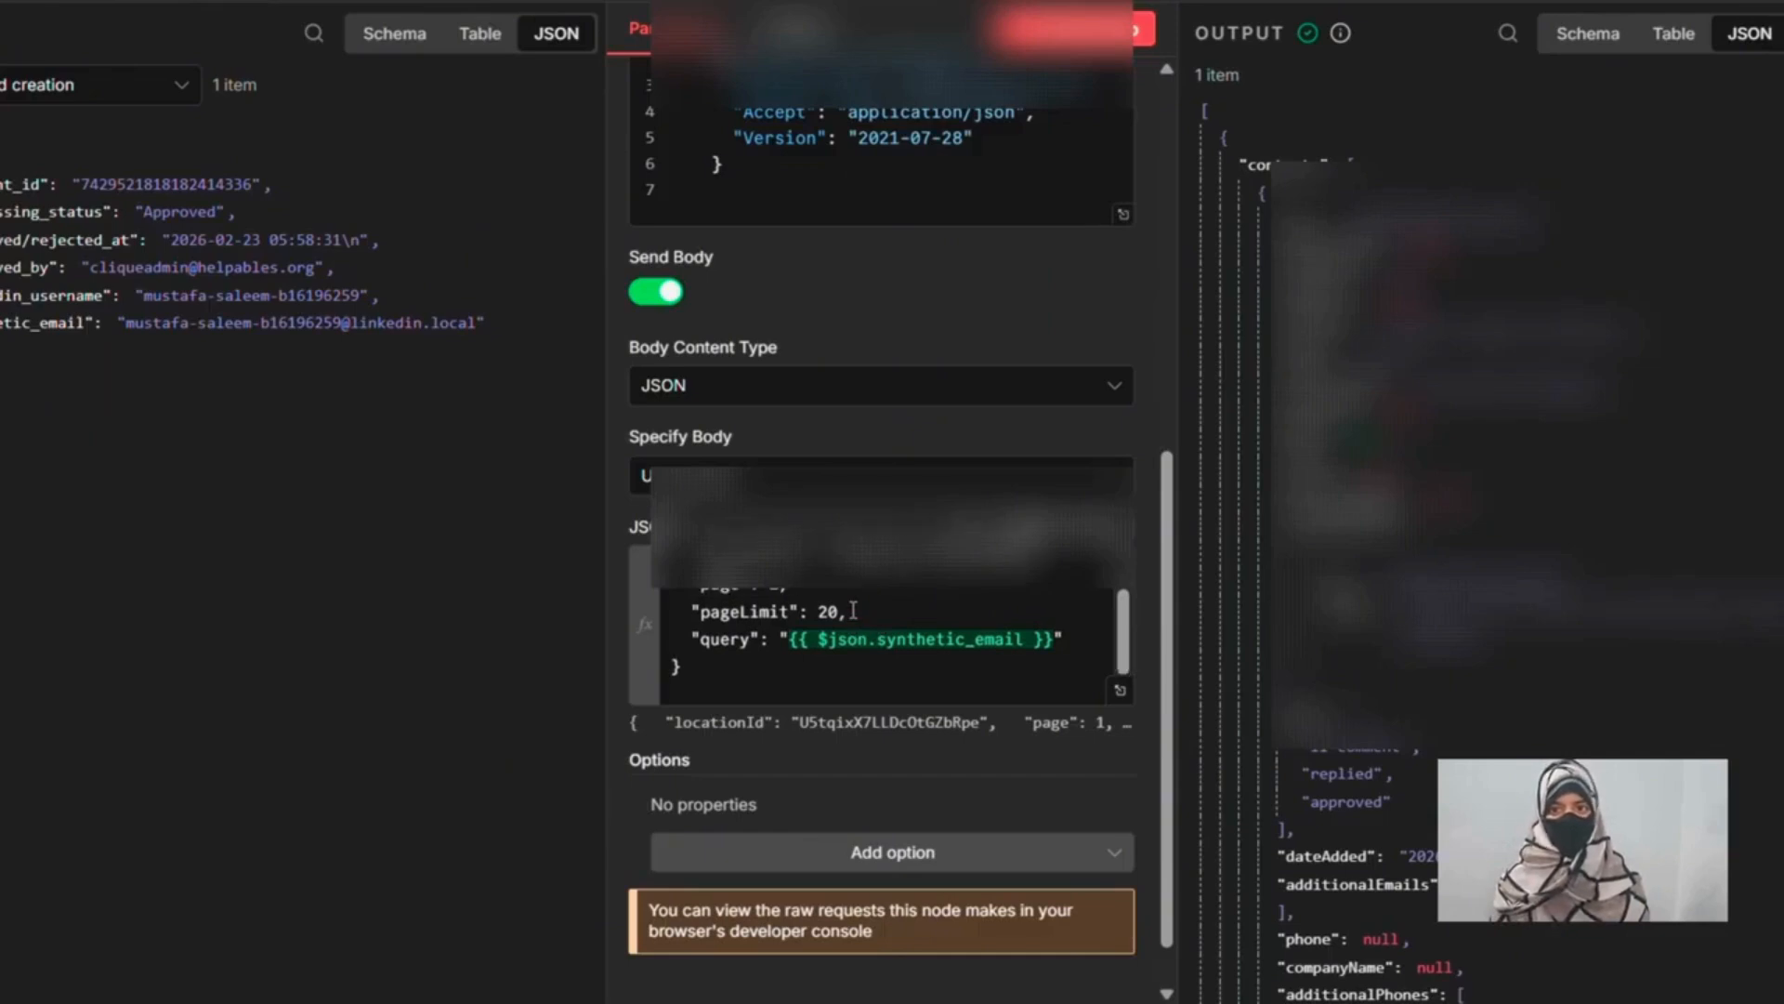
scroll(854, 611, up, 1)
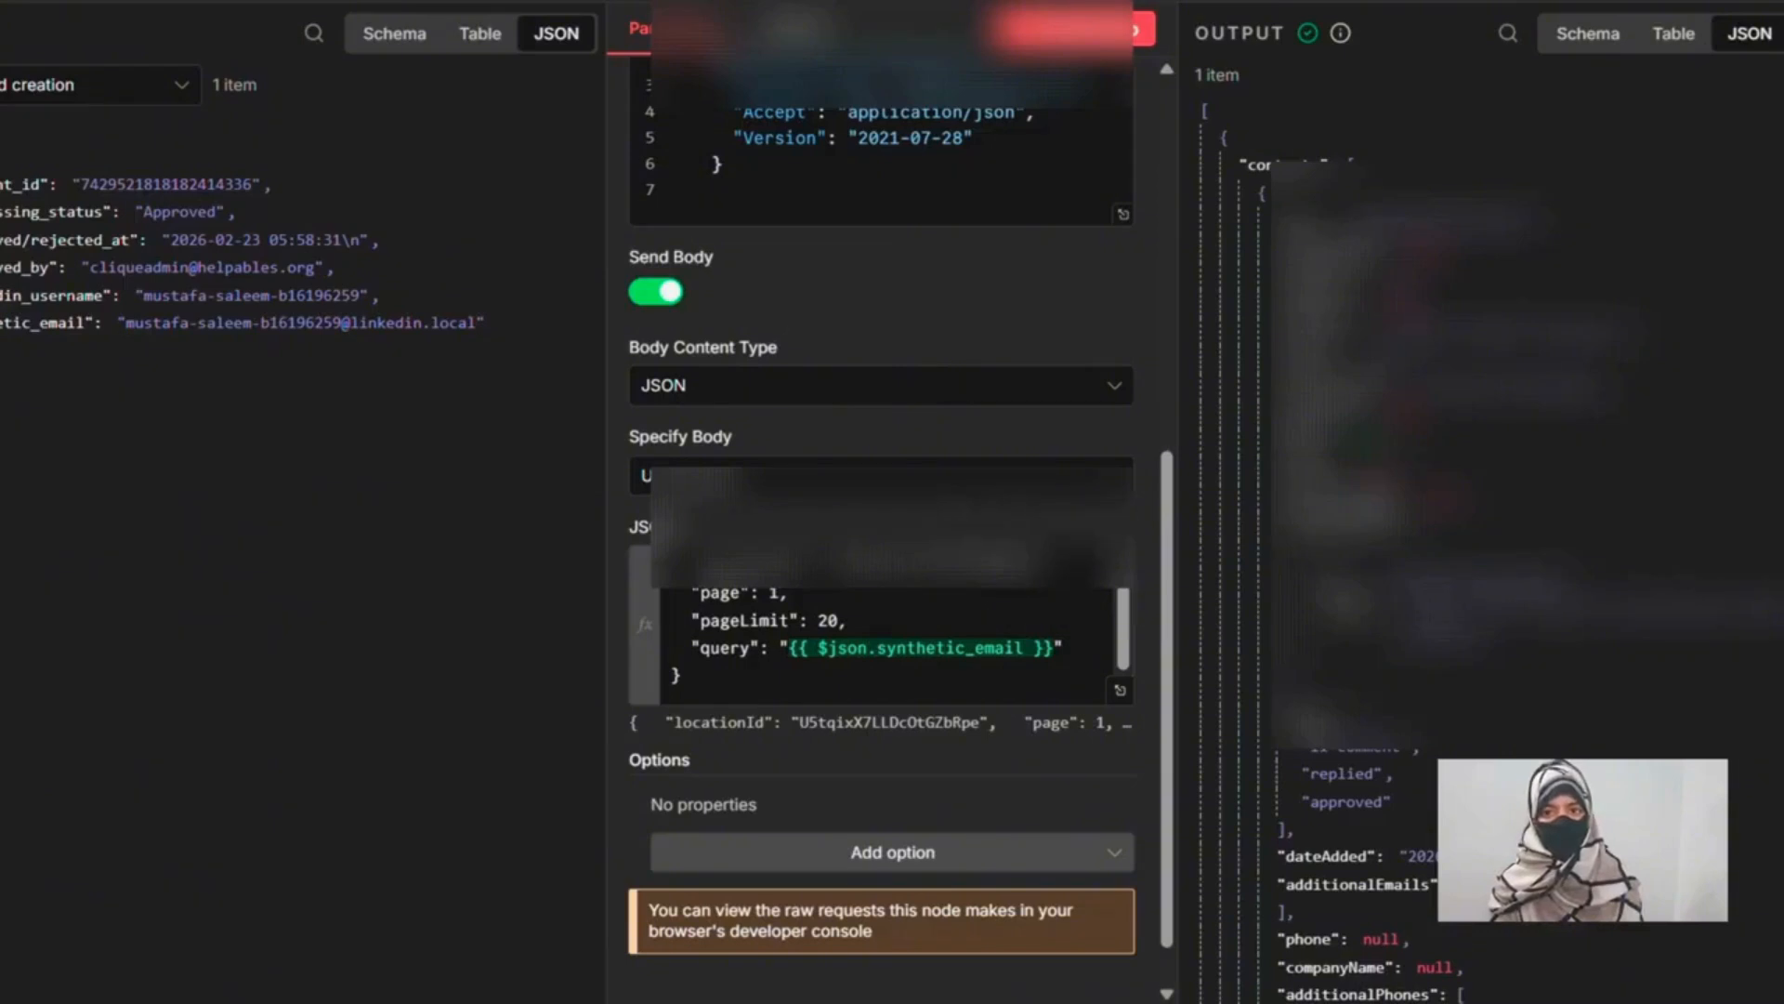
scroll(1487, 558, down, 10)
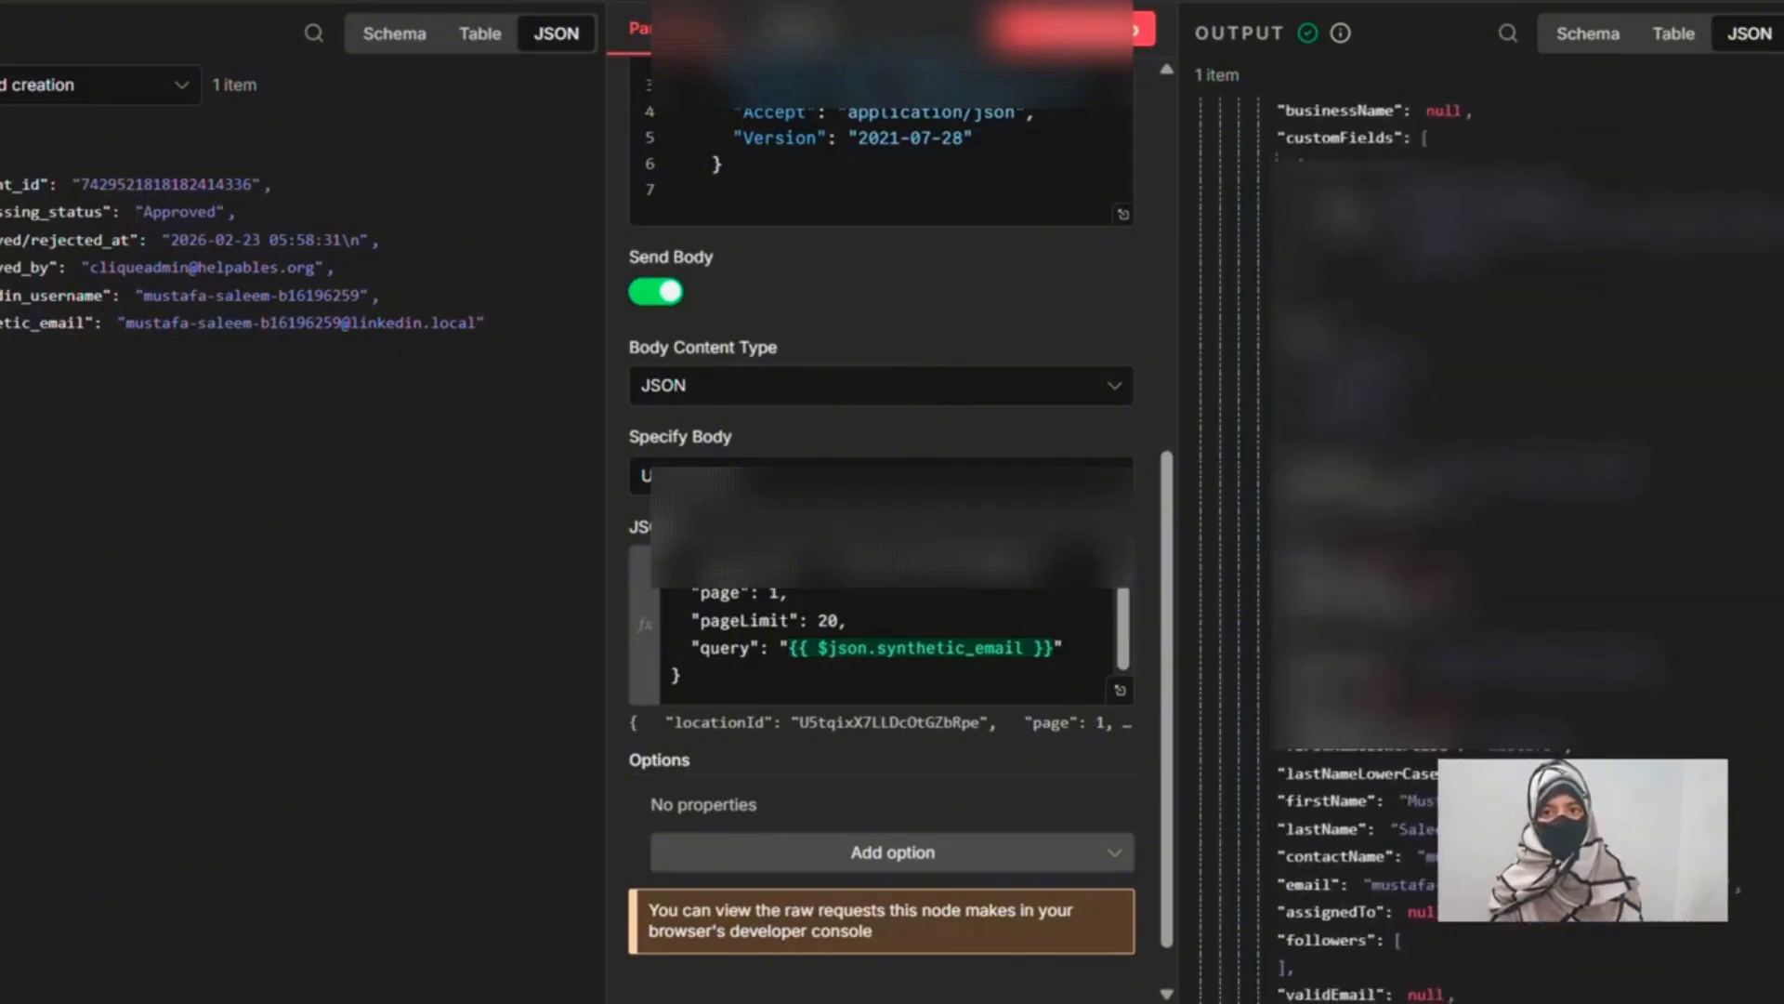
scroll(1487, 557, down, 1)
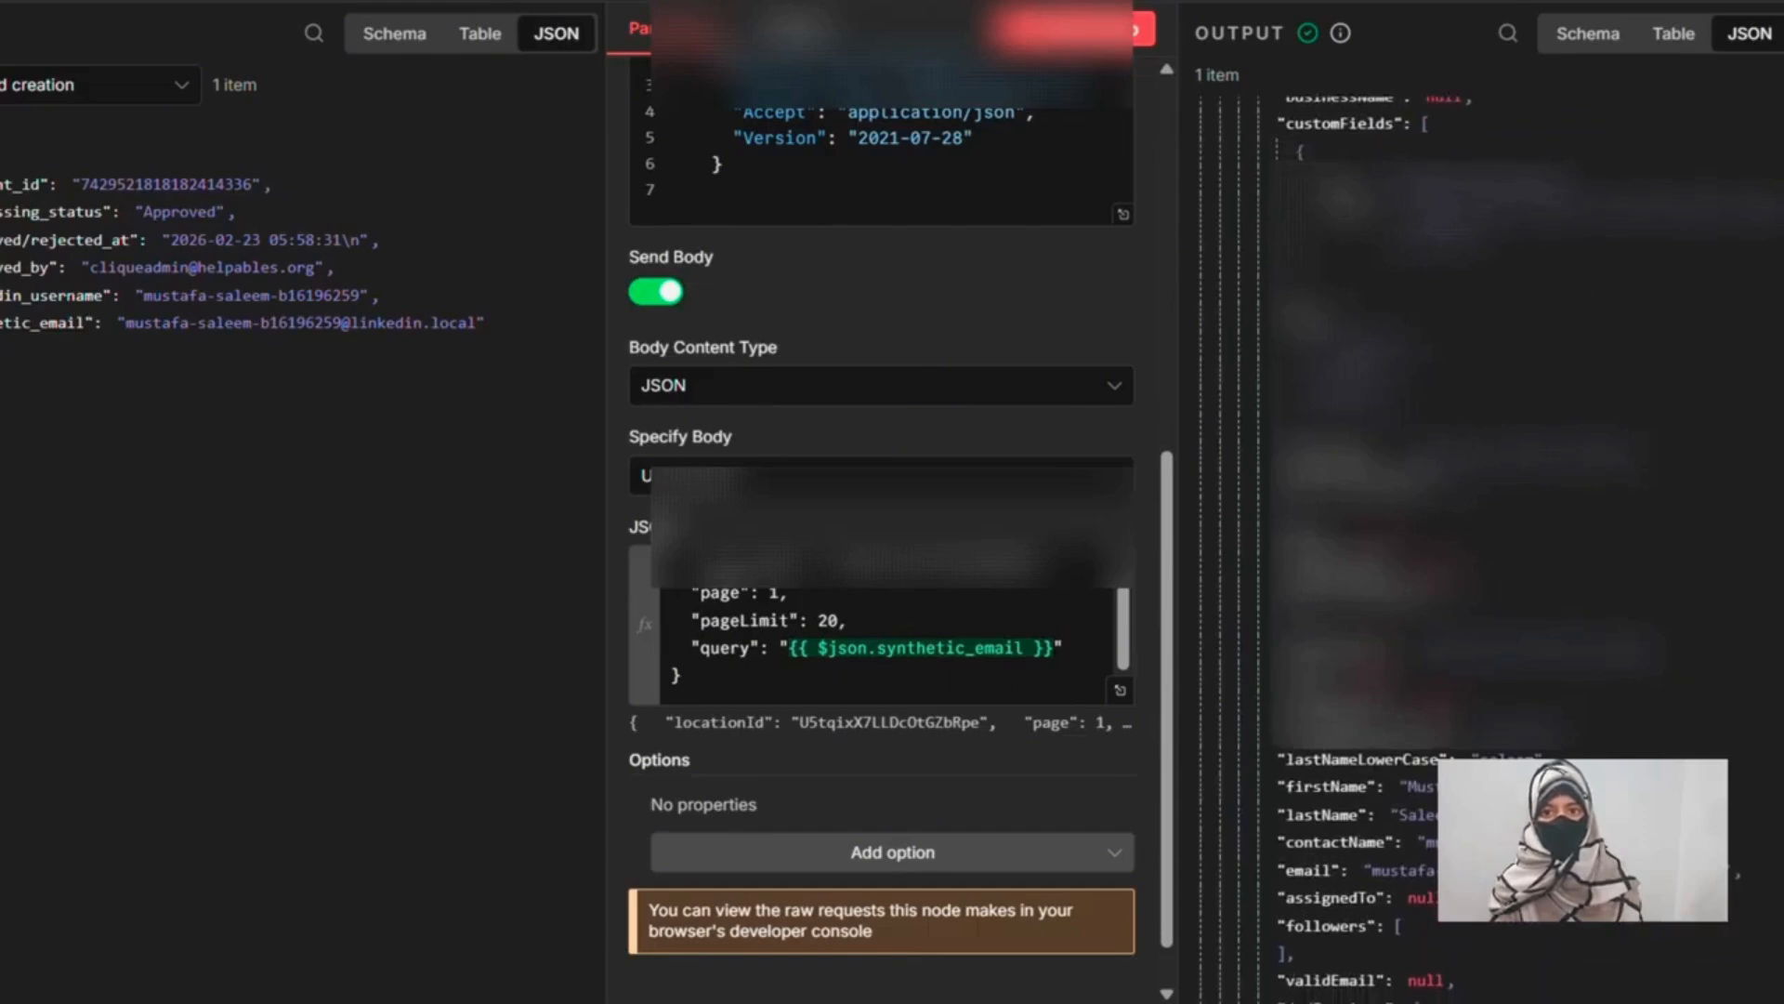
scroll(1487, 558, down, 8)
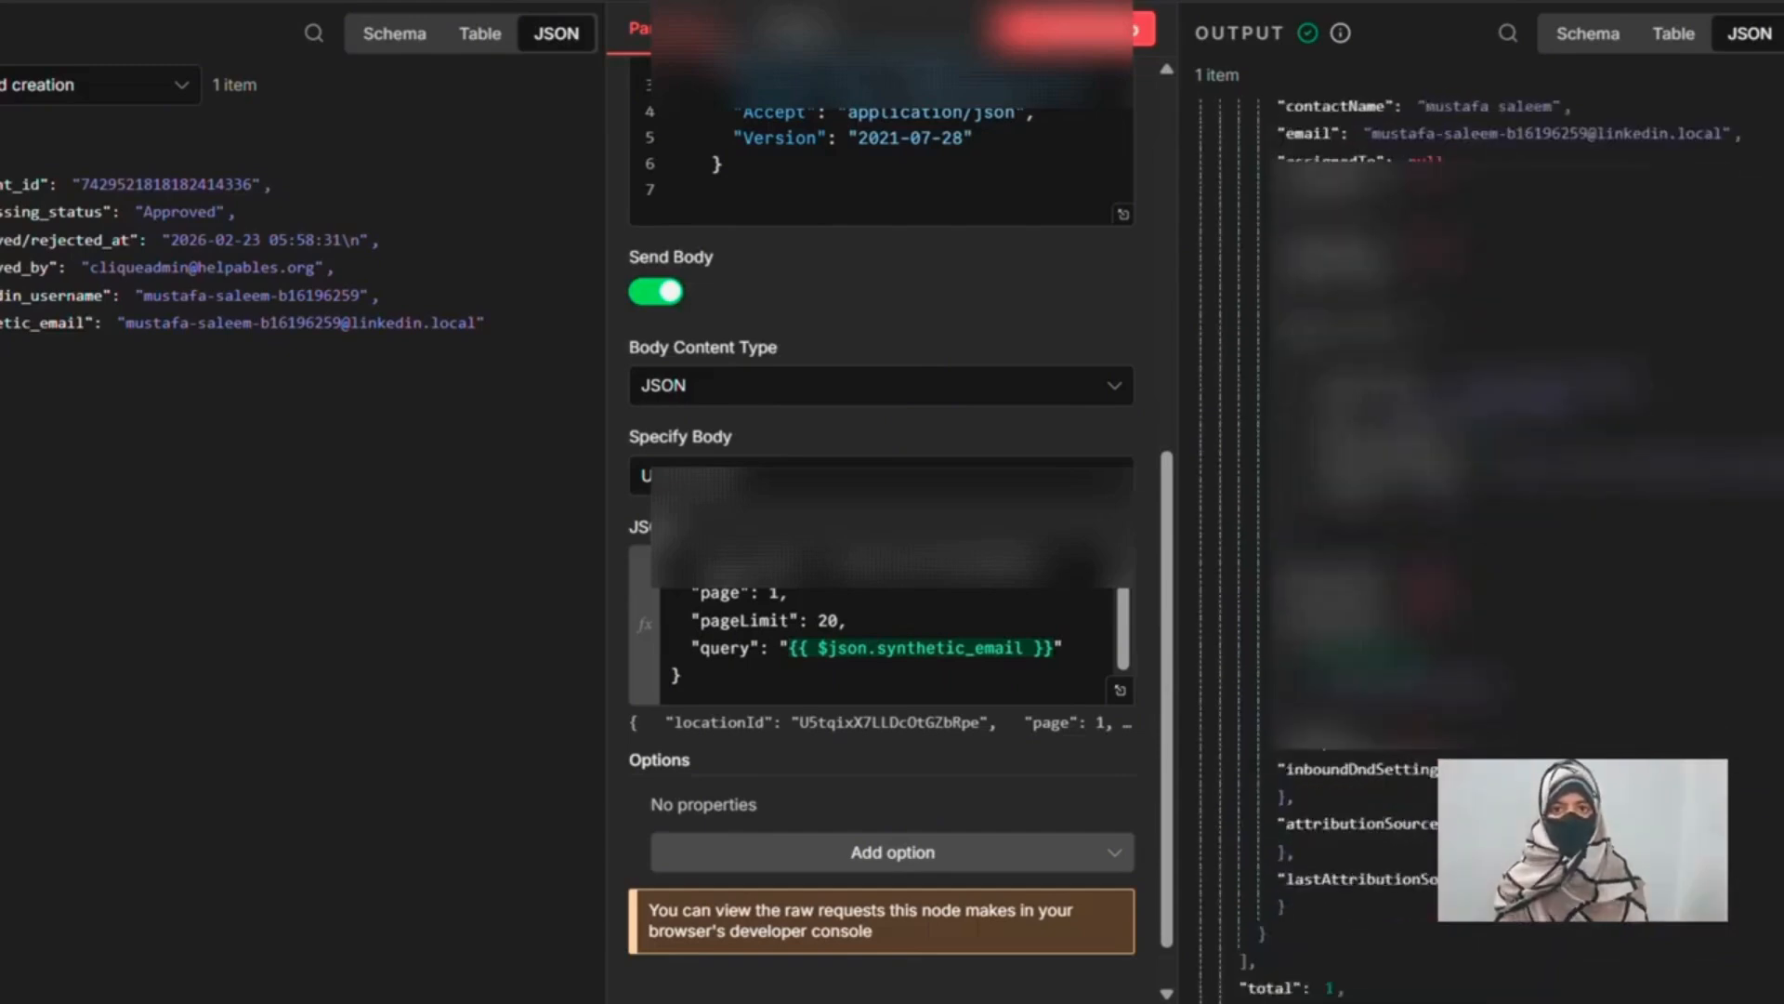
scroll(1487, 530, down, 3)
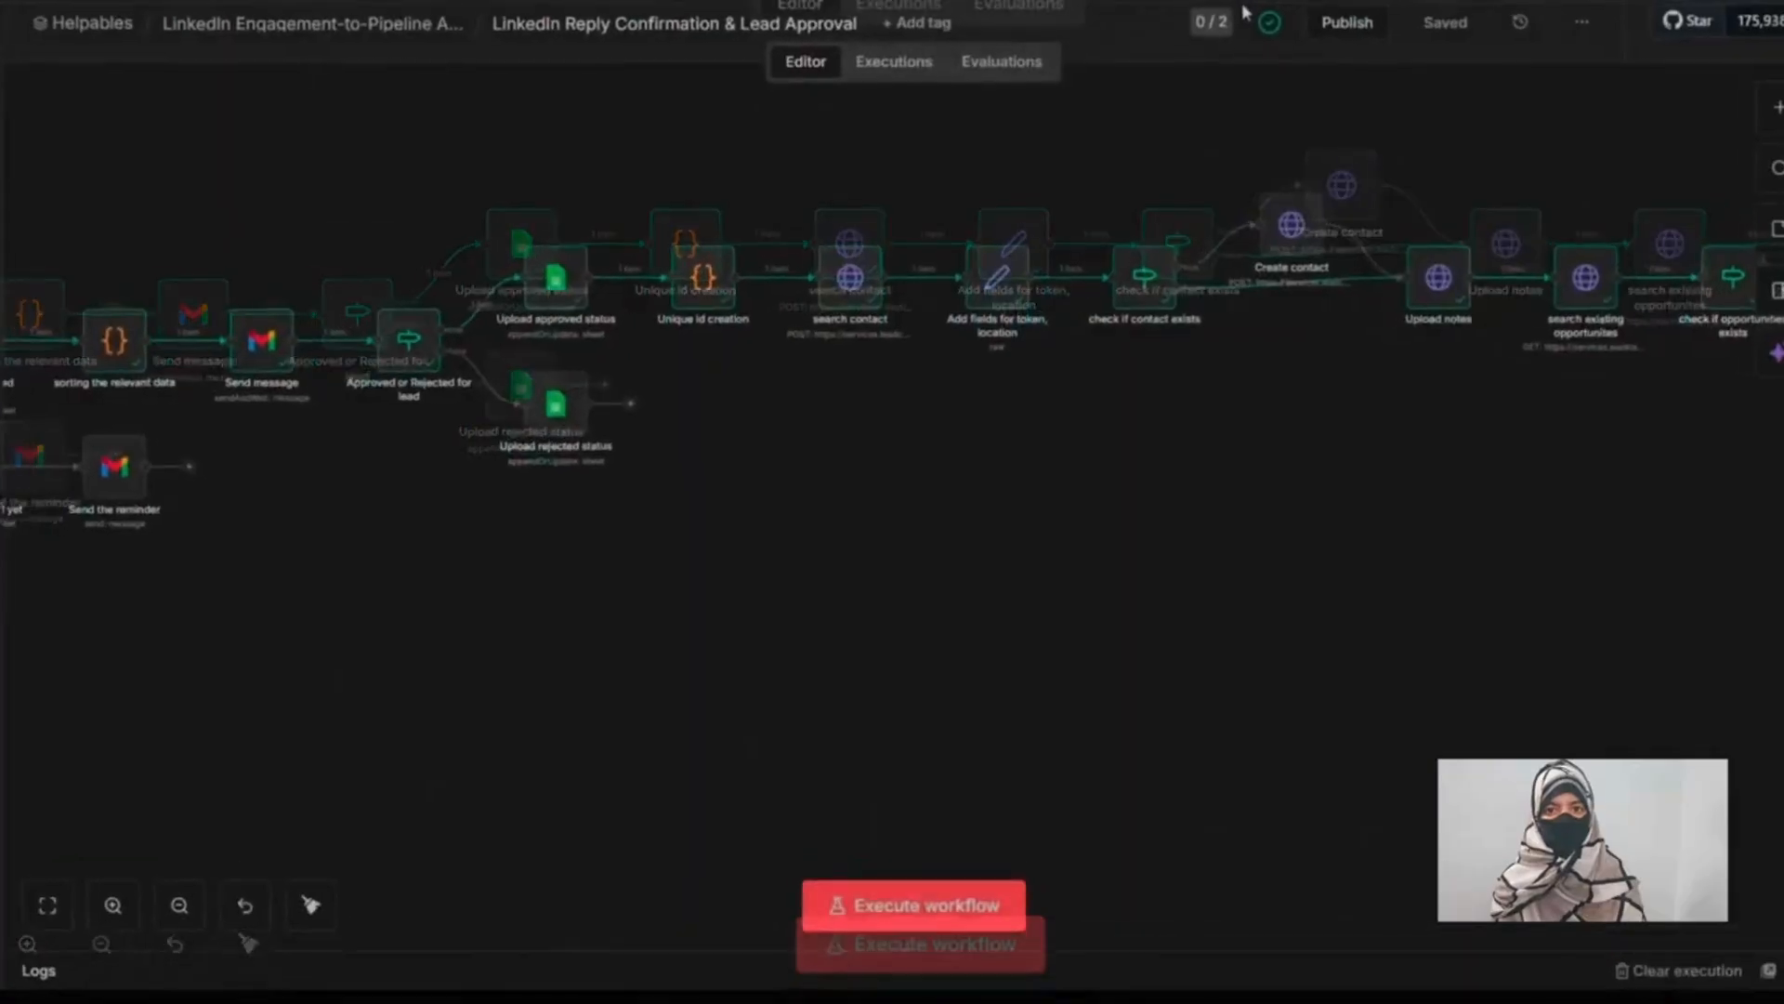
- Leave the "search contact" node and open the "Create contact" node on the workflow canvas
scroll(1120, 316, right, 2)
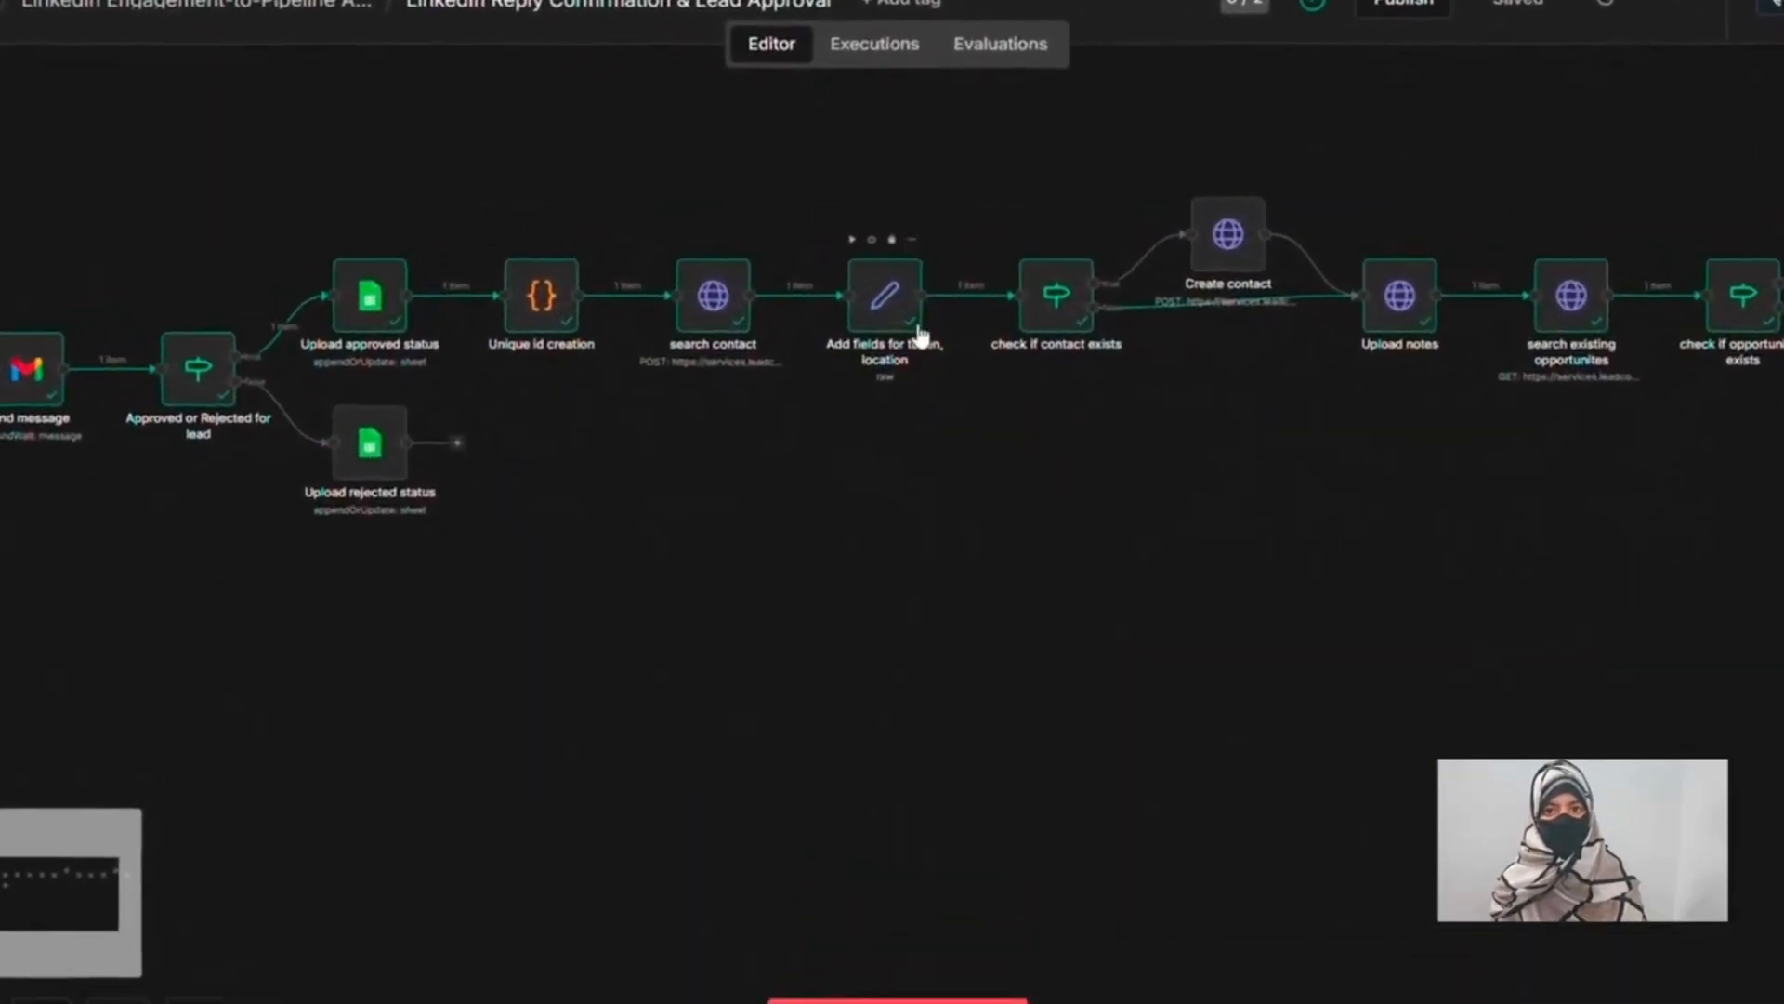
scroll(929, 316, right, 2)
scroll(966, 243, right, 3)
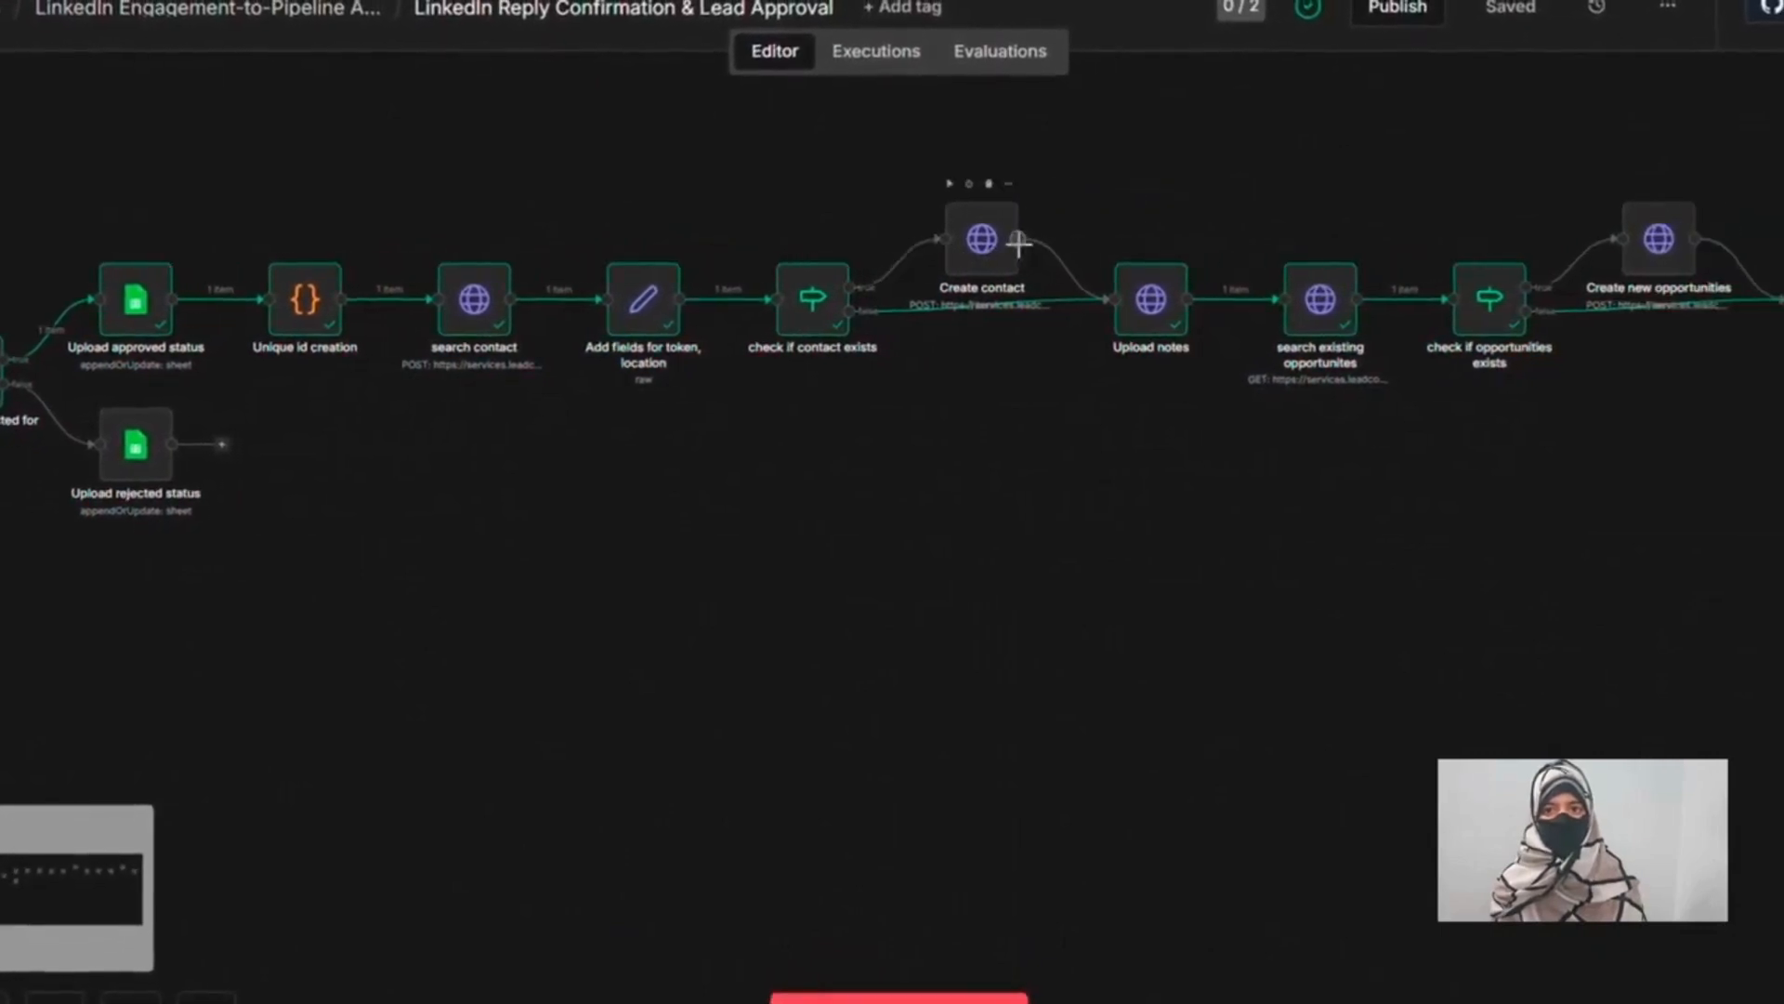
click(1011, 187)
scroll(966, 387, right, 3)
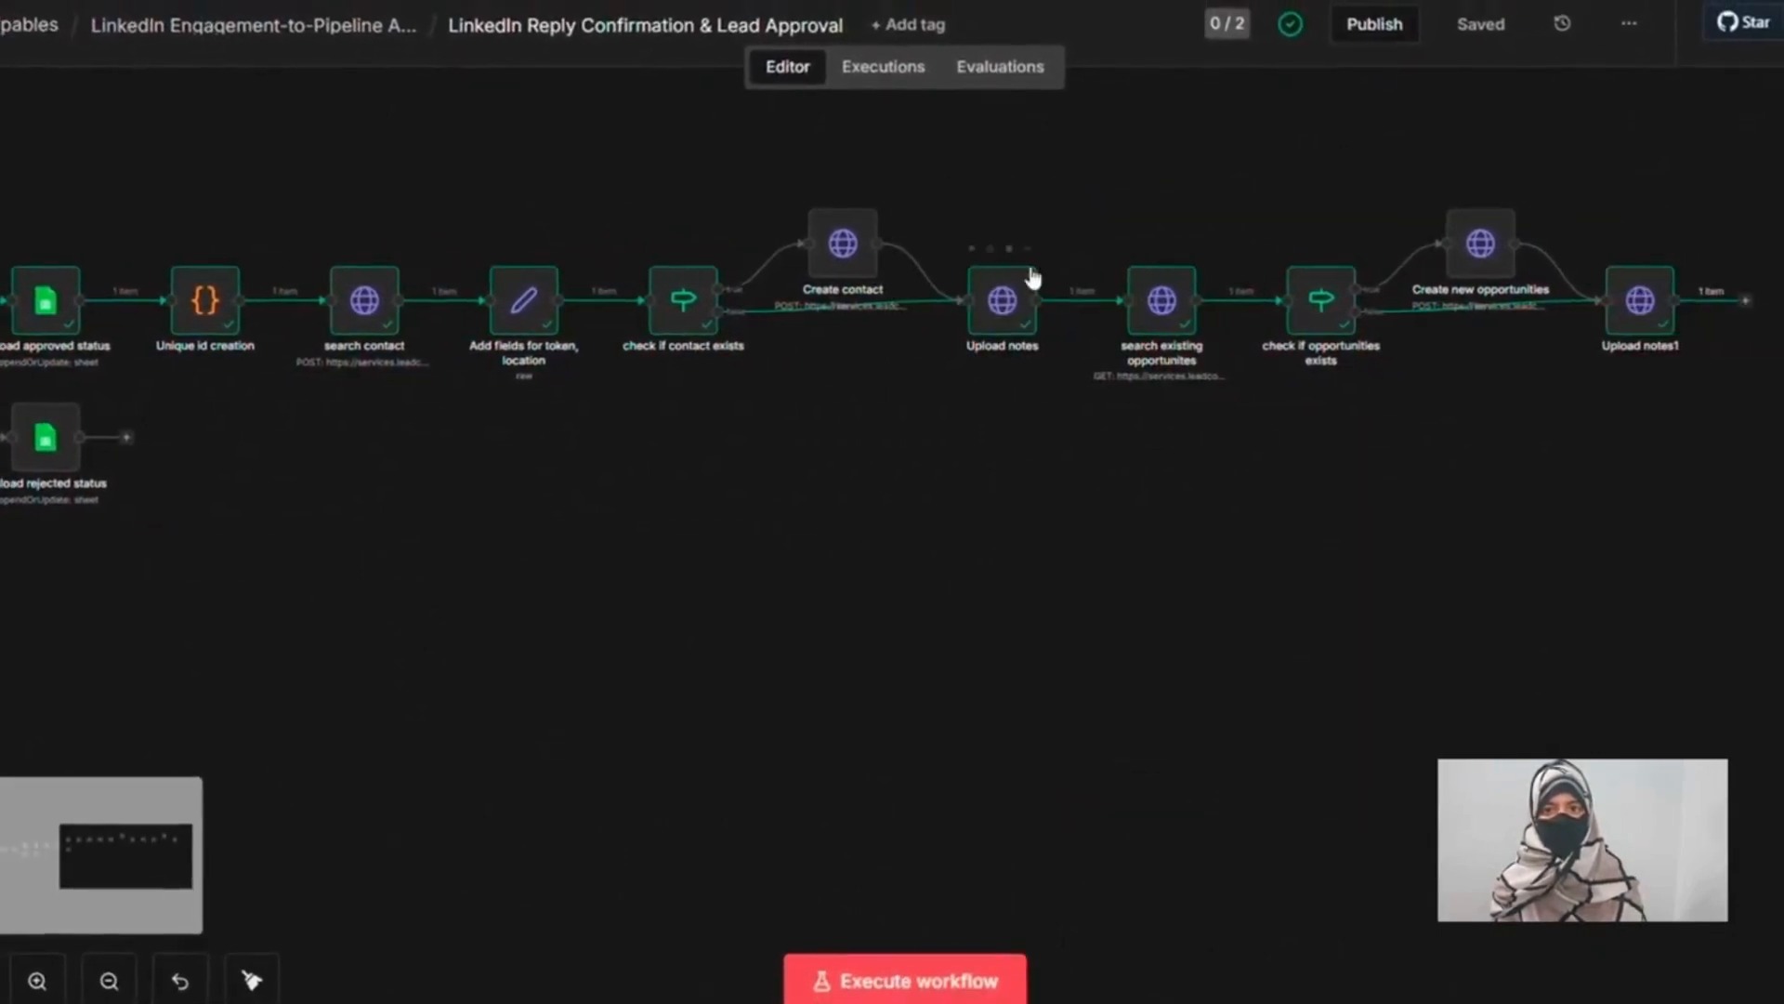
click(1028, 251)
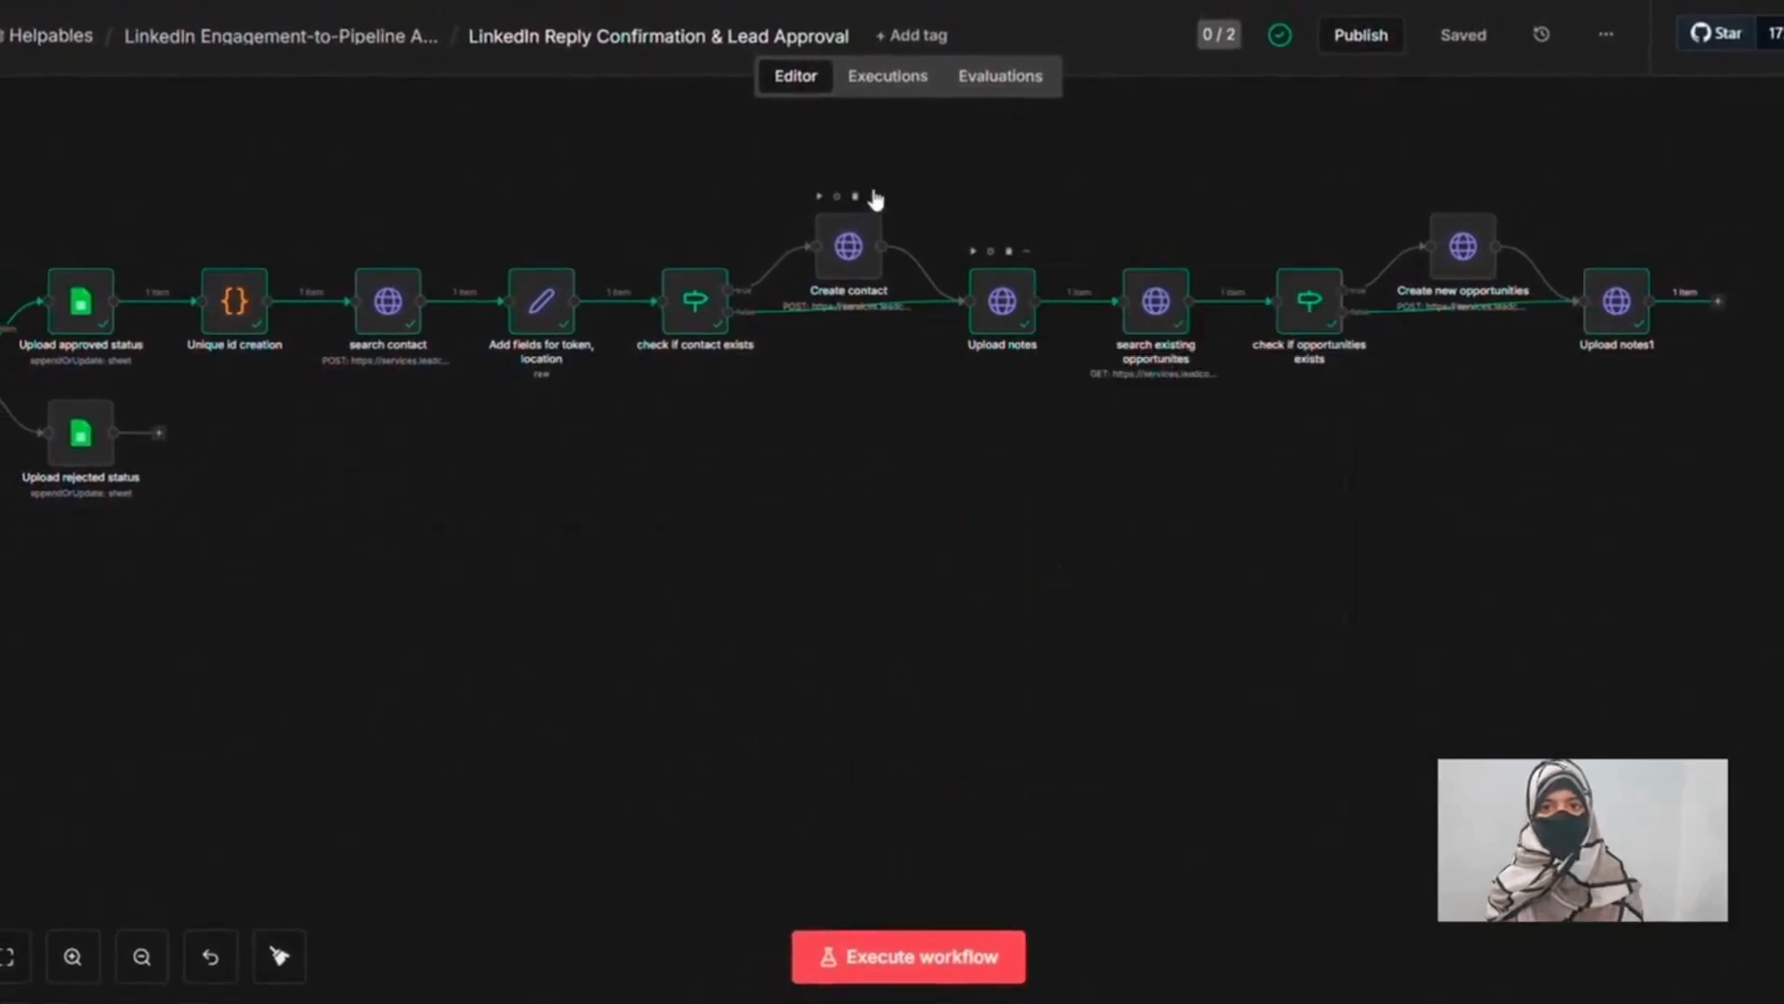
click(876, 199)
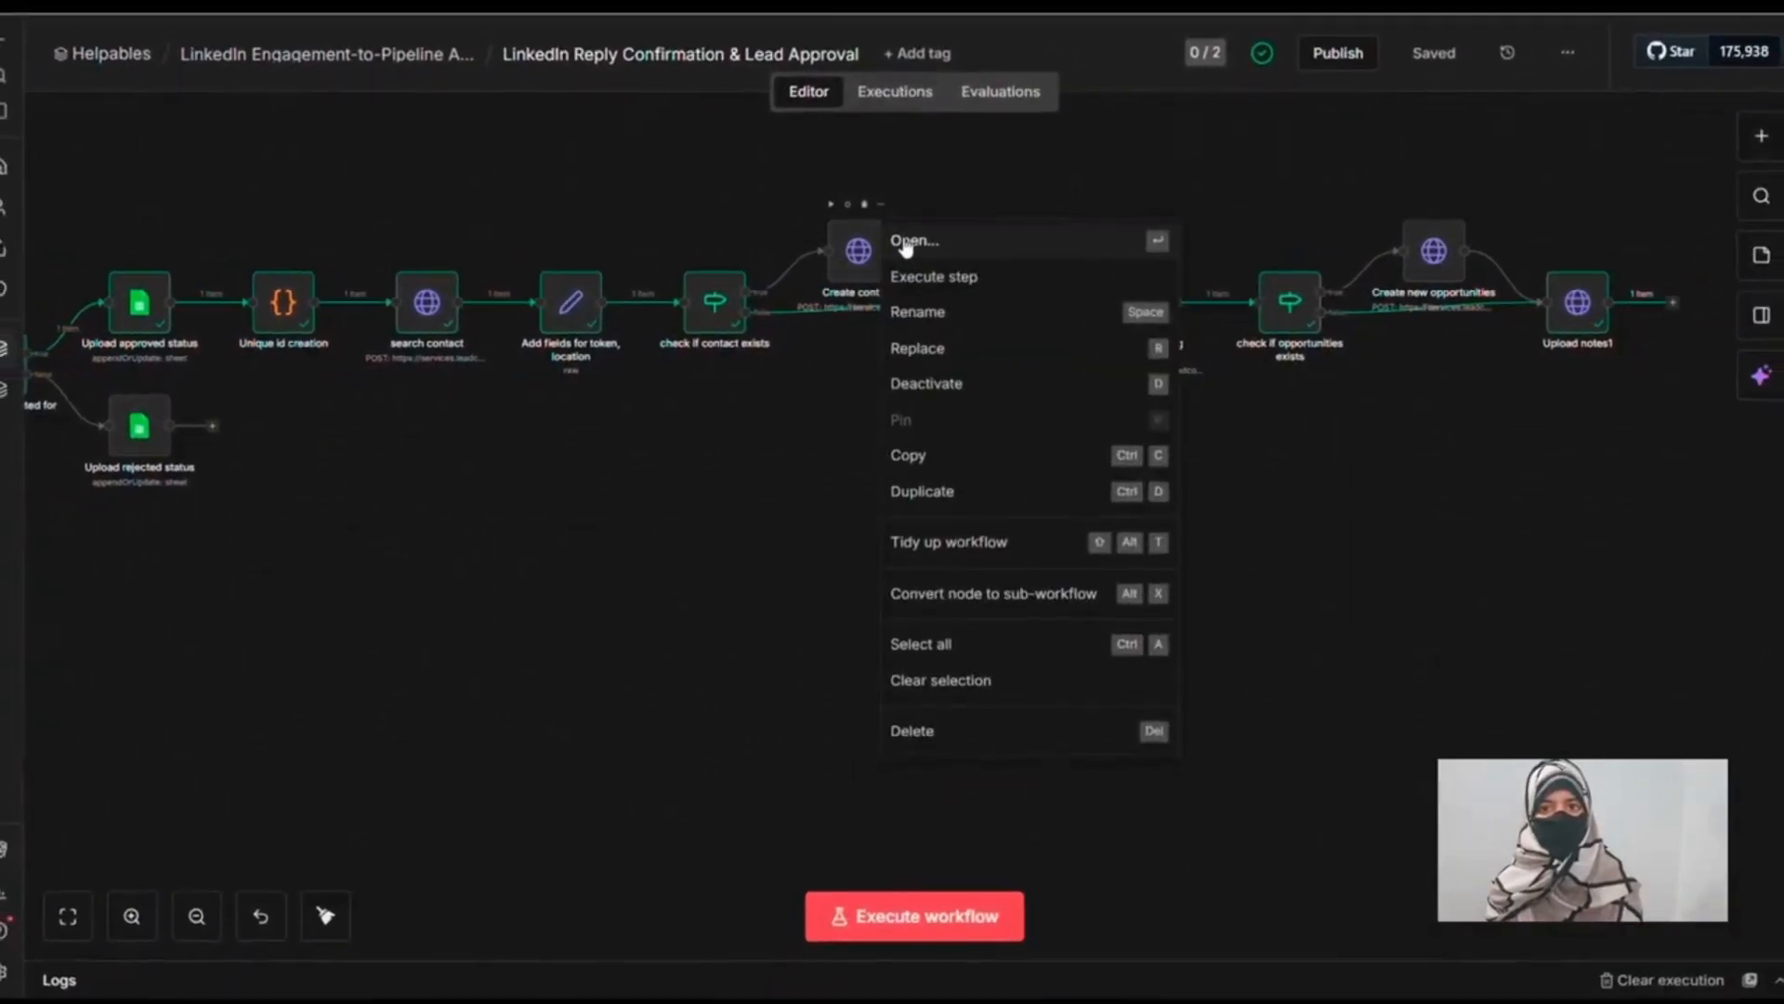
click(906, 242)
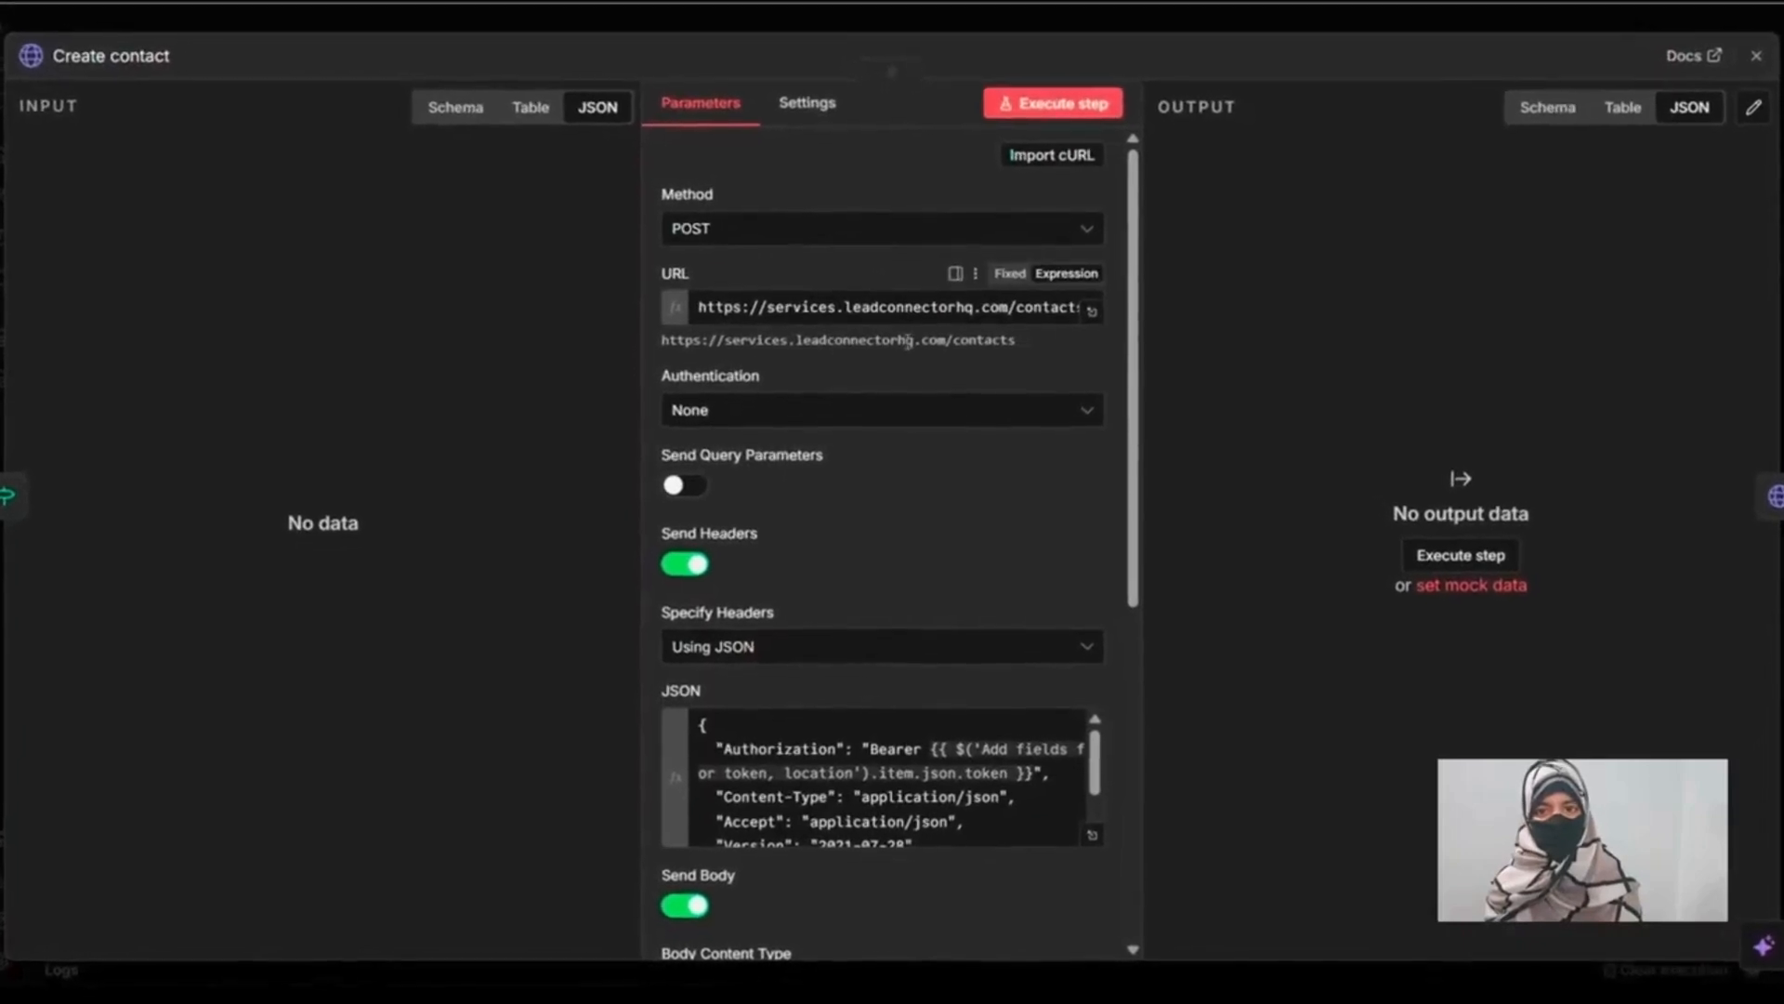
- Examine the URL, authentication setting and JSON headers of the "Create contact" request
scroll(901, 422, down, 2)
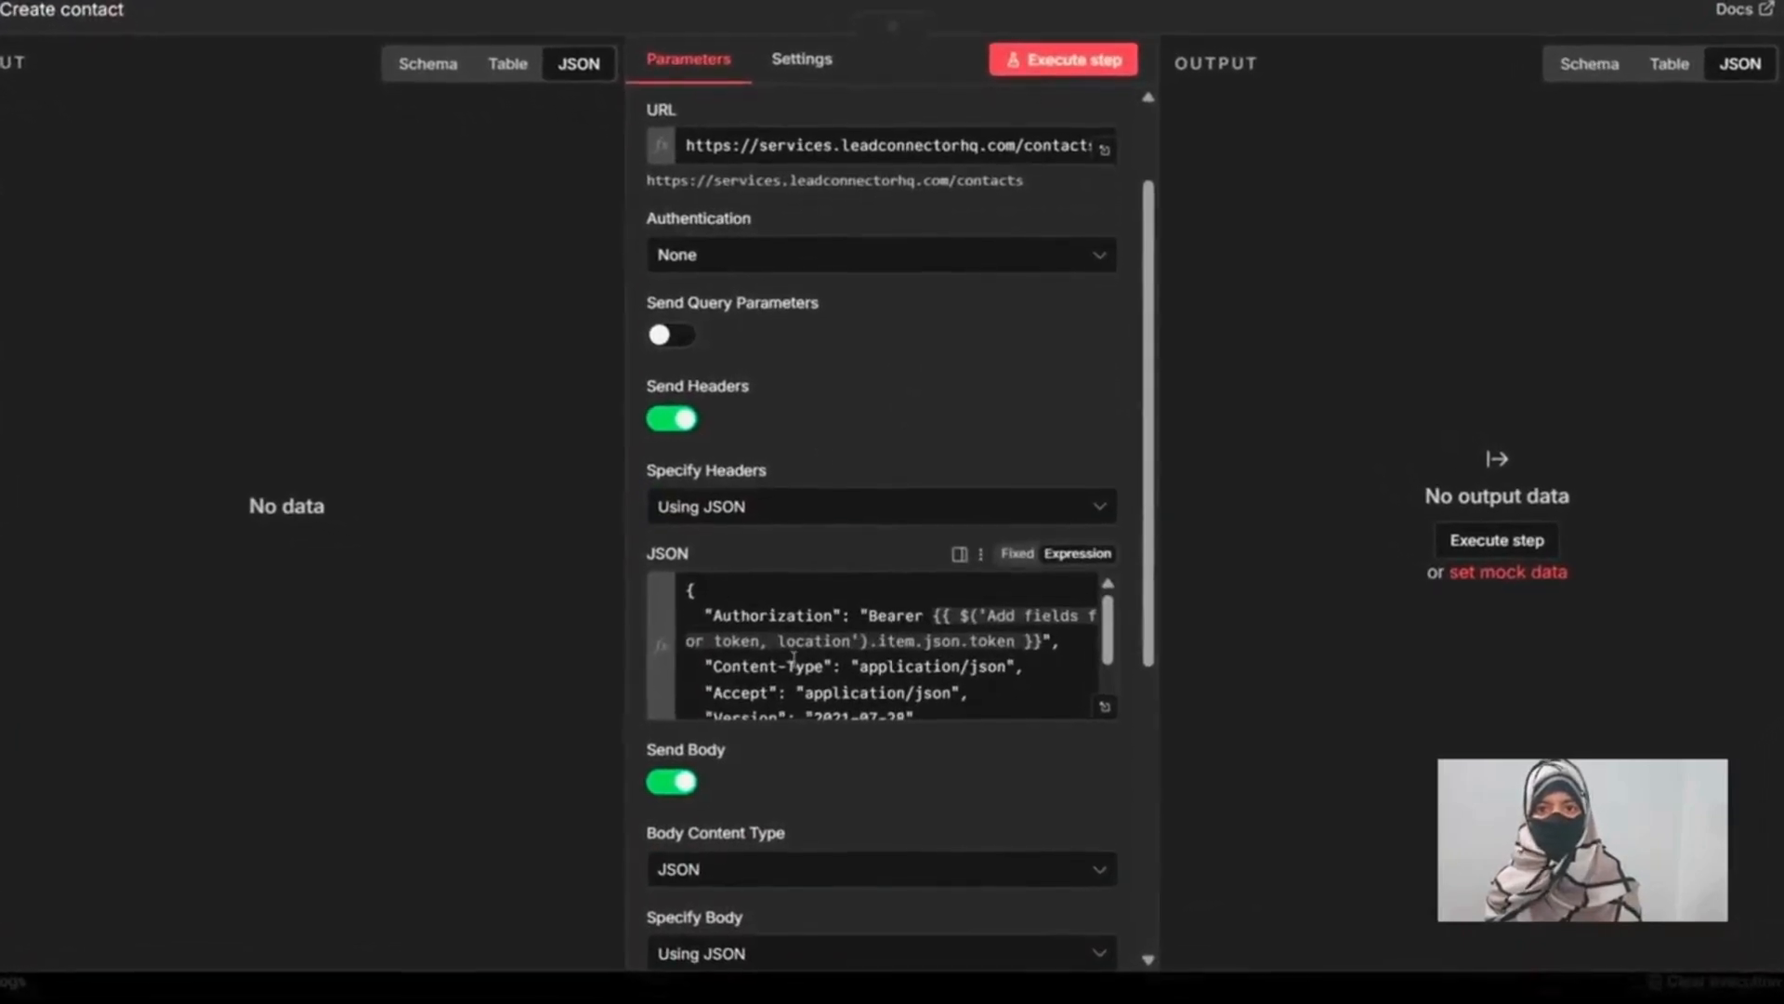
scroll(802, 654, down, 2)
scroll(796, 648, up, 2)
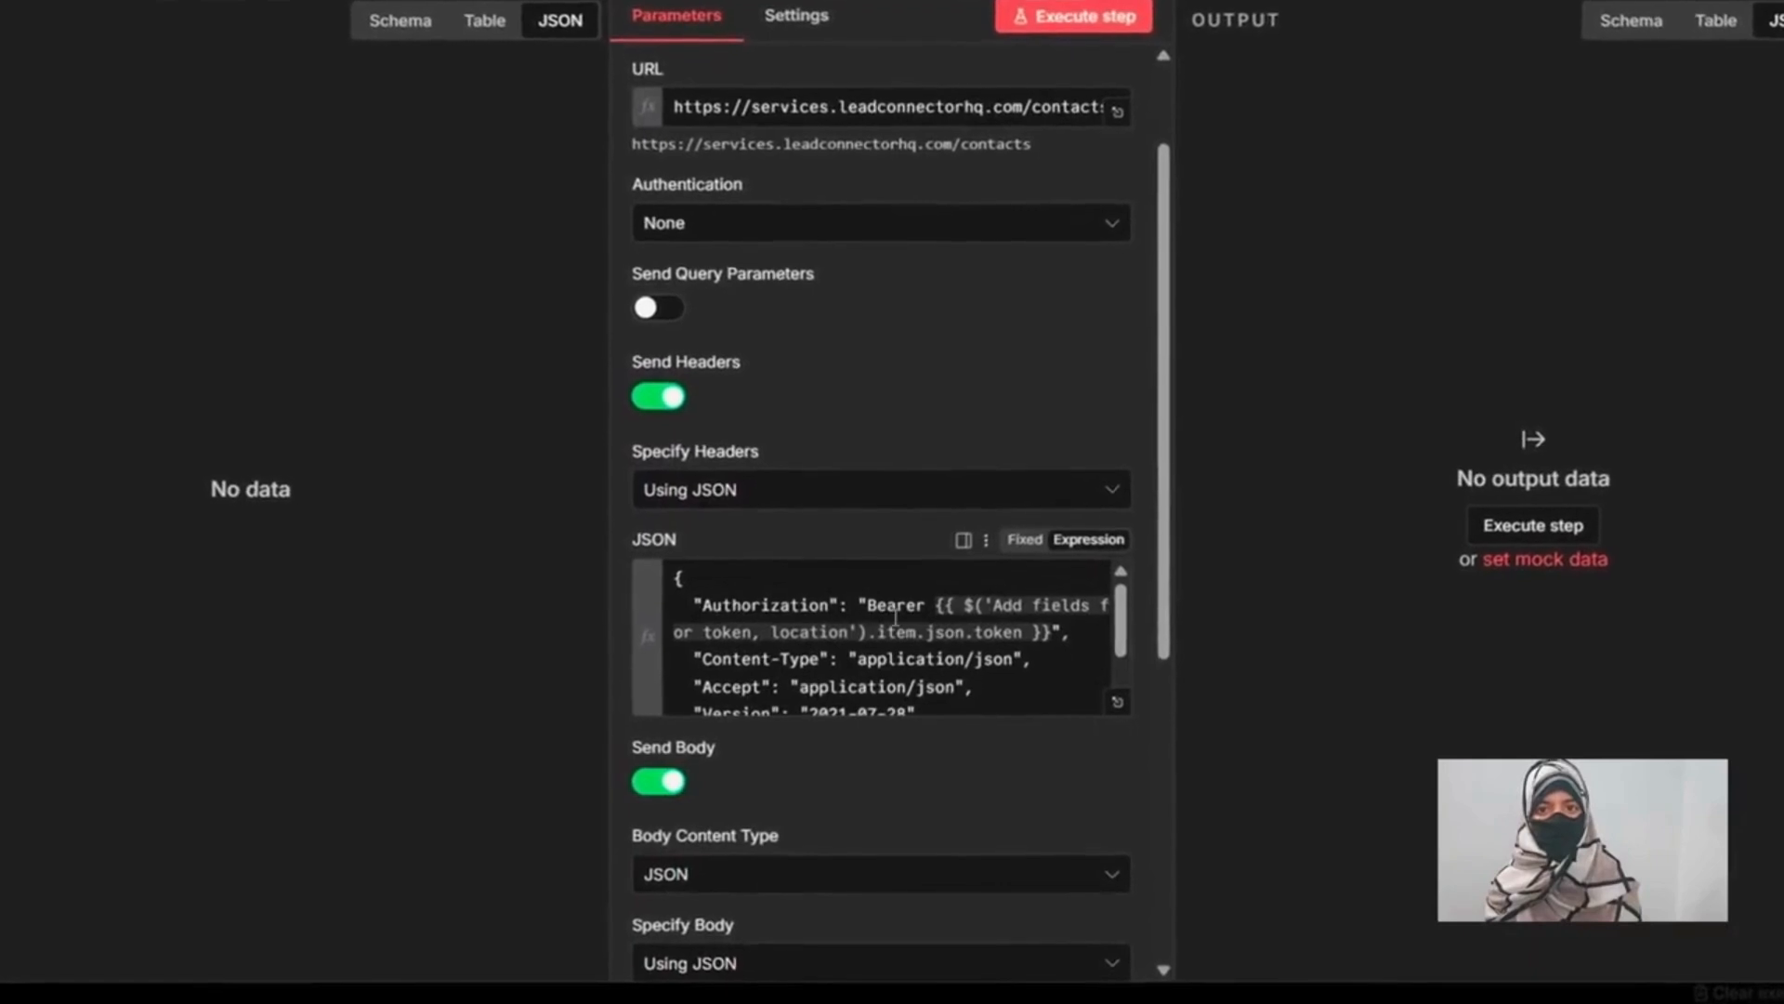
scroll(745, 671, down, 2)
click(746, 671)
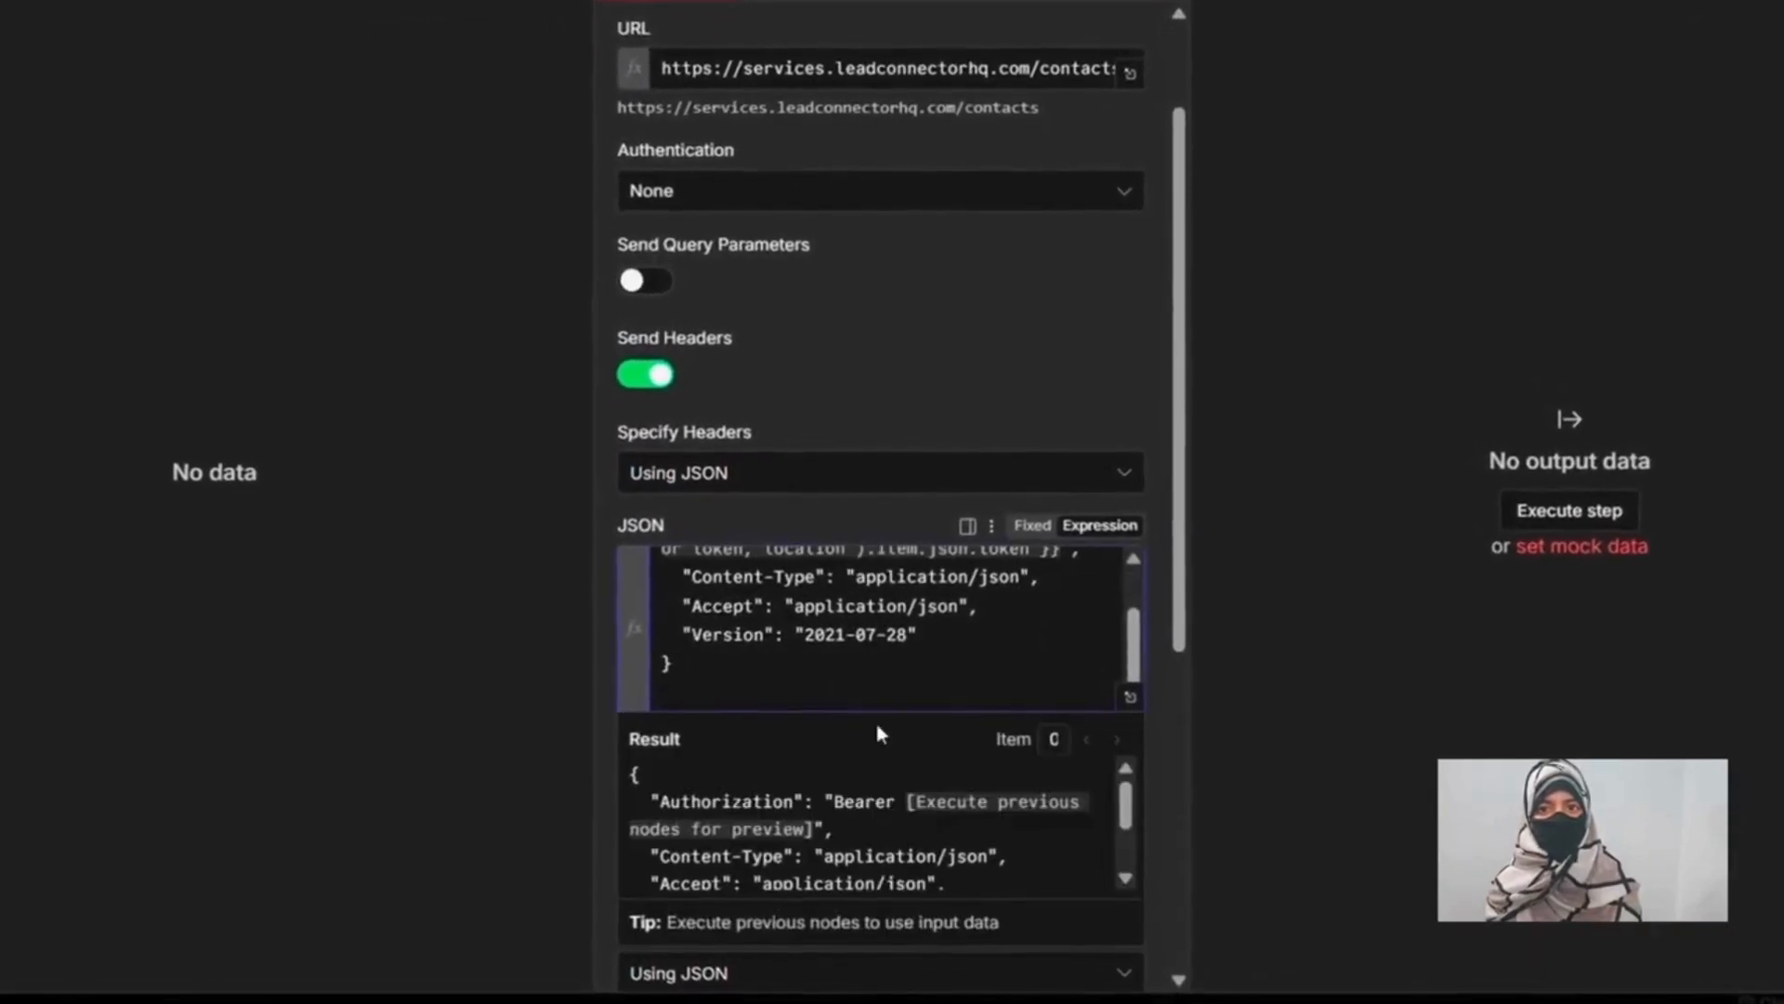
- Read the "Create contact" JSON body from locationId and the name fields through email, source, tags and customFields, and close the node
scroll(1180, 716, down, 5)
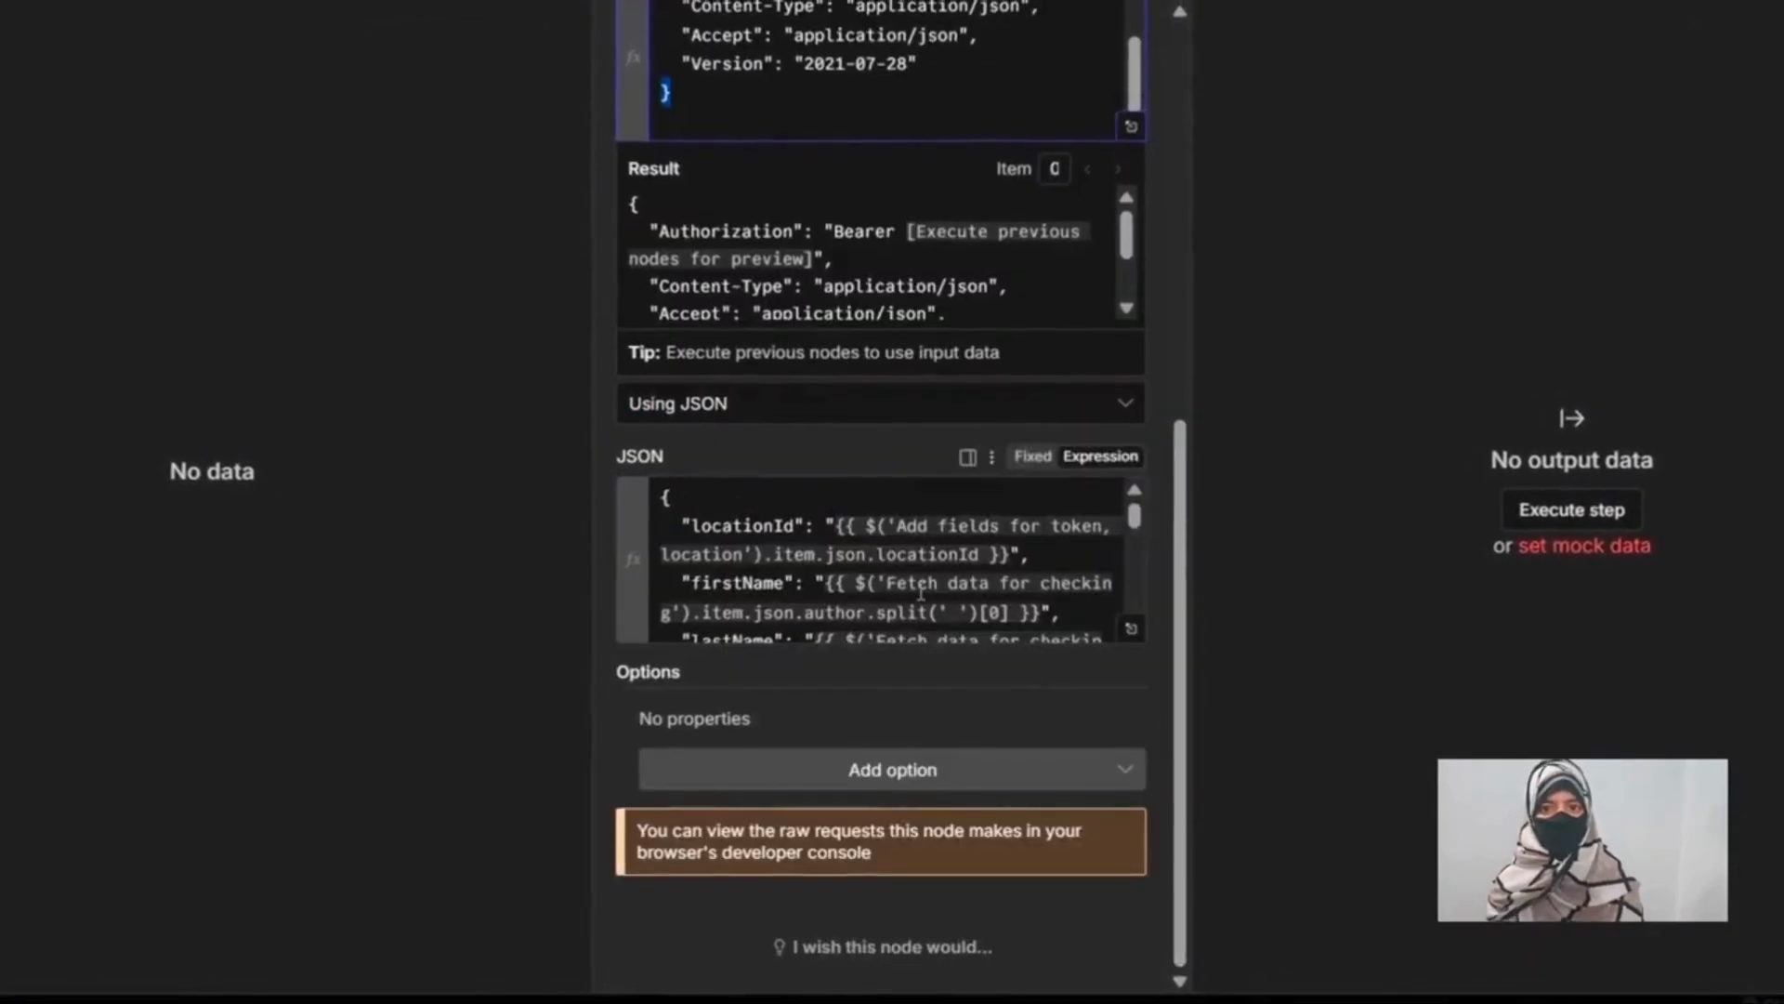
scroll(920, 590, down, 10)
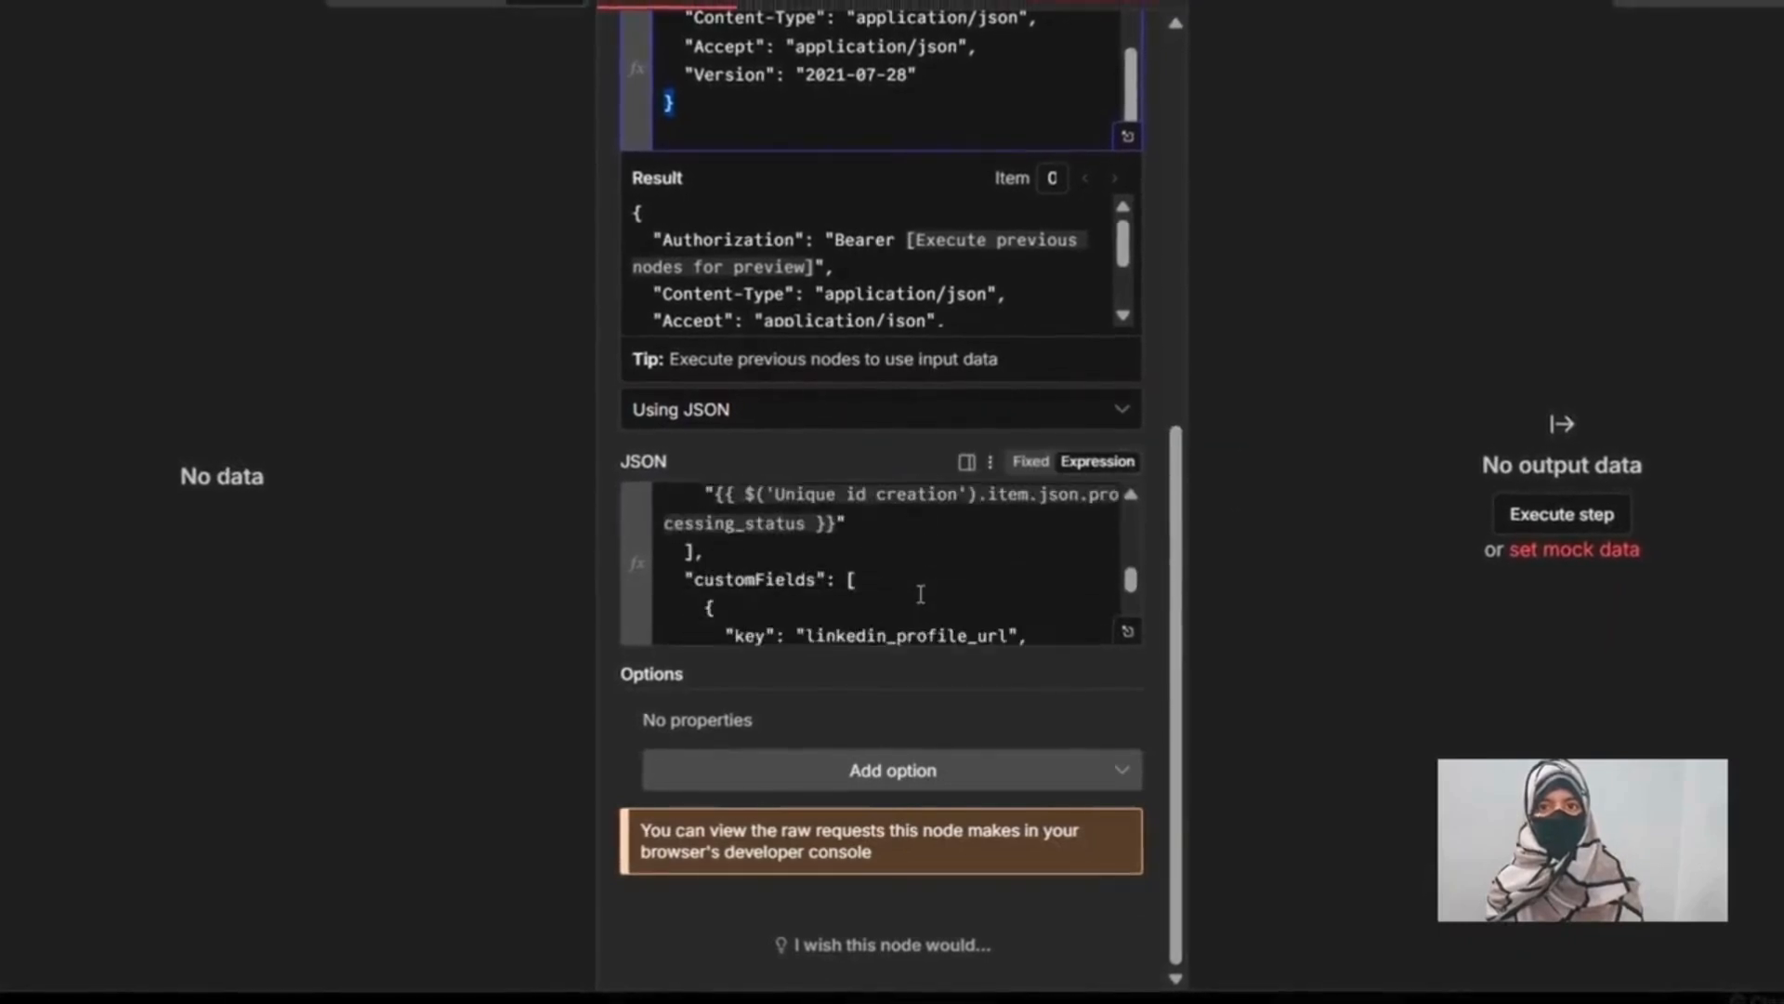
scroll(920, 595, up, 8)
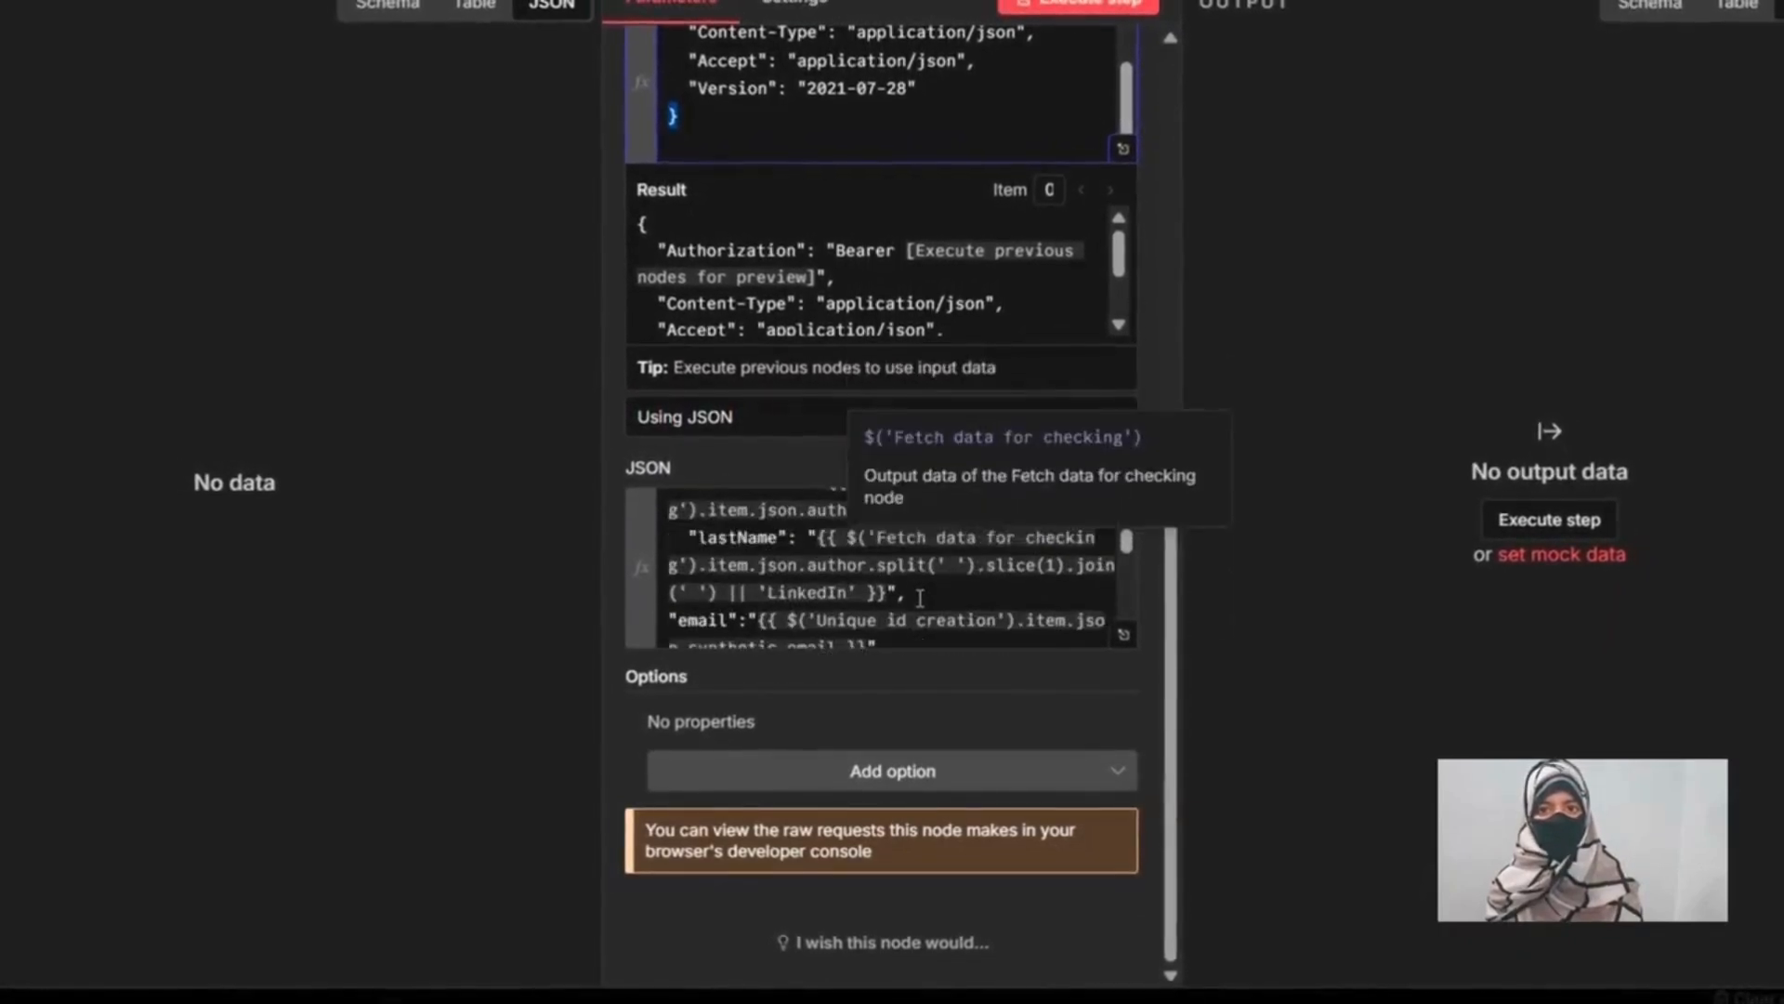
scroll(920, 595, up, 5)
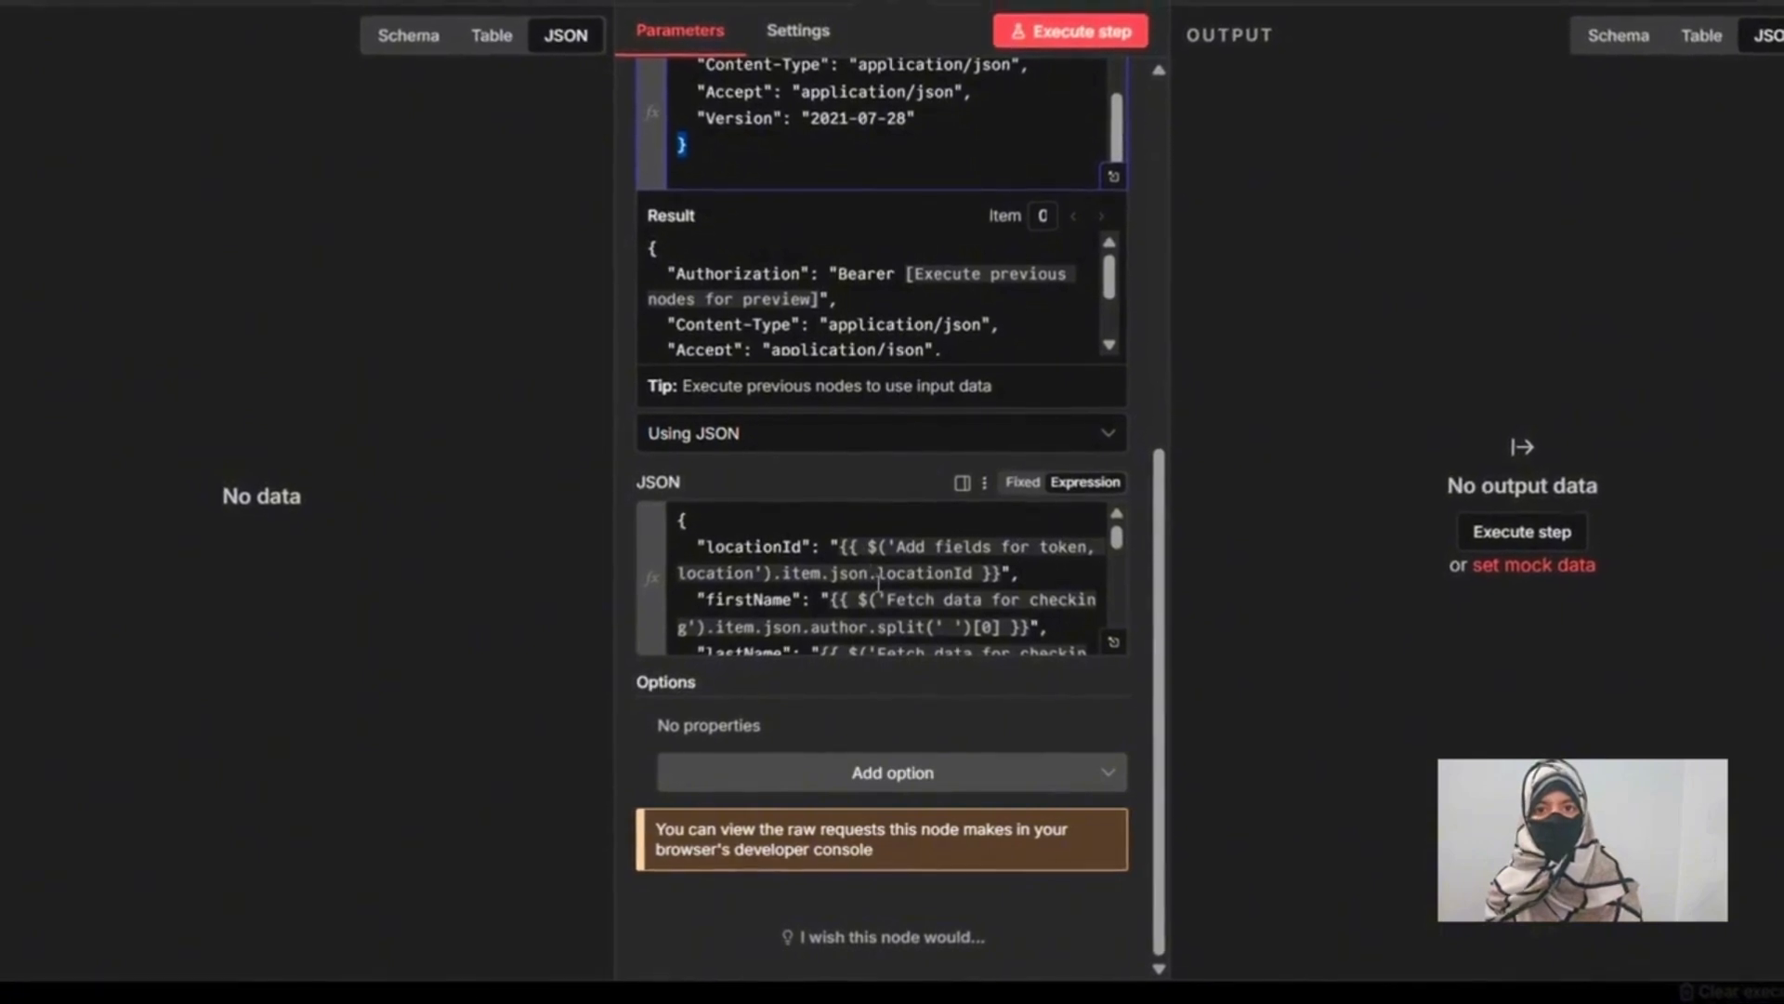
scroll(874, 569, down, 1)
scroll(878, 584, down, 3)
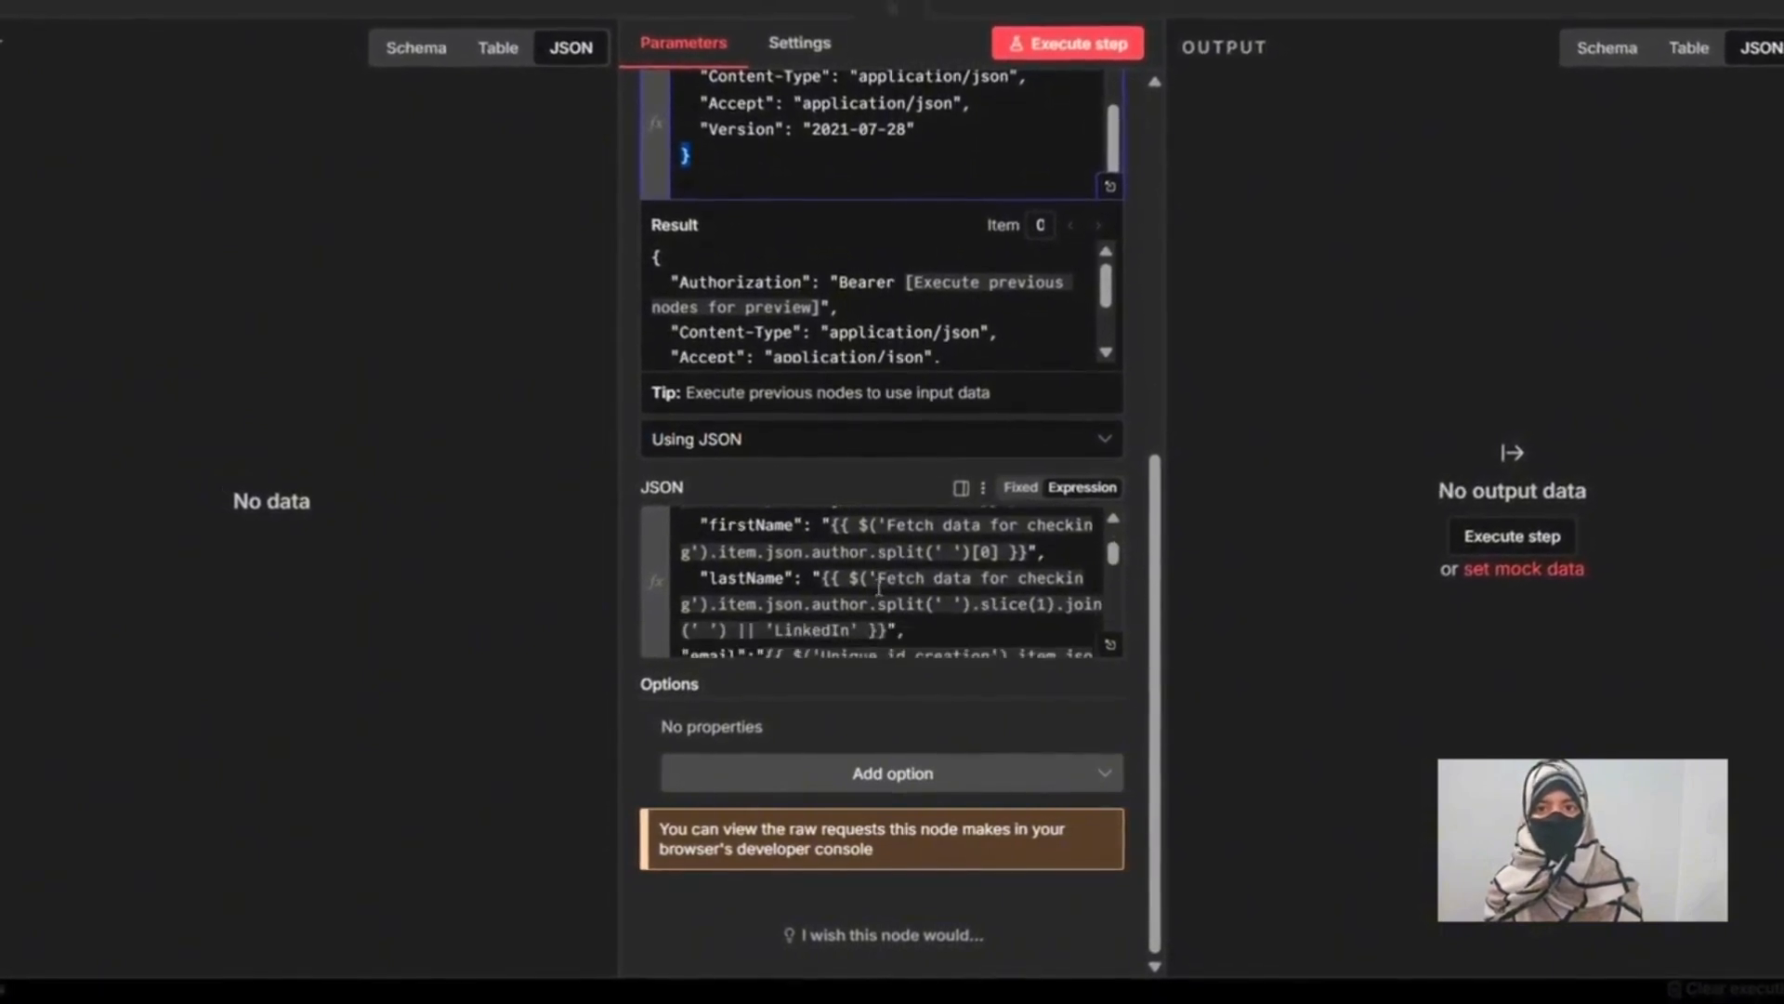
scroll(878, 588, down, 3)
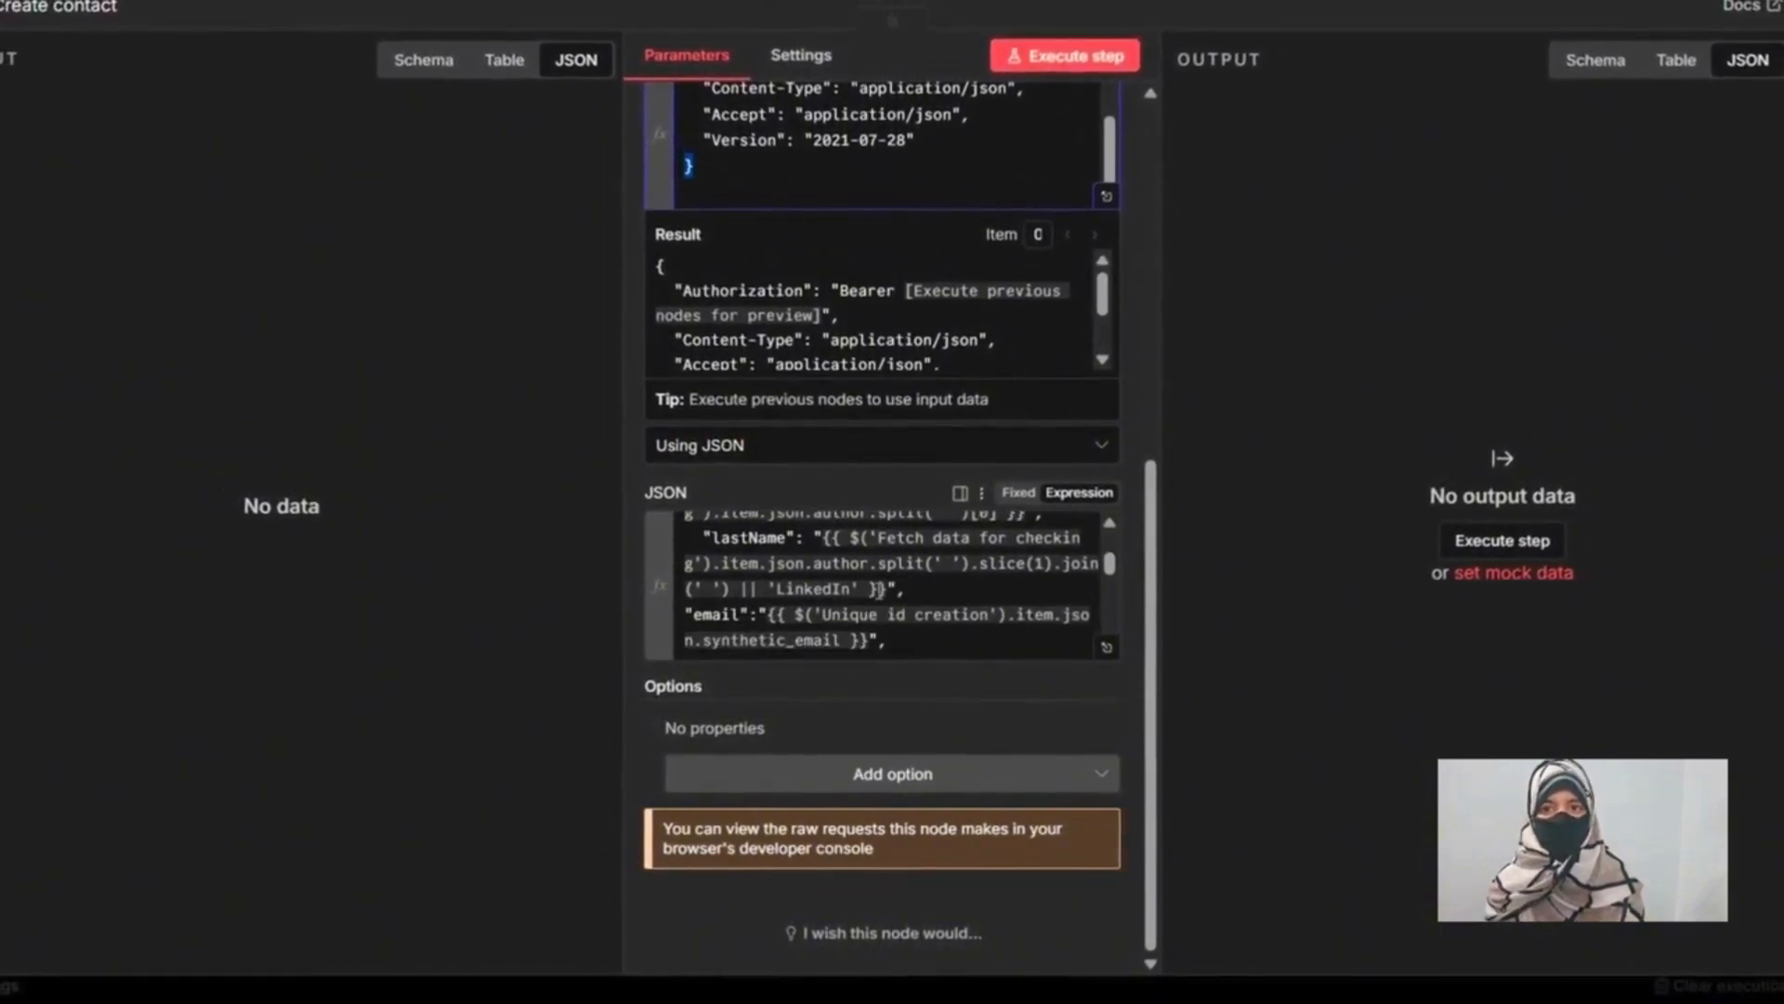
scroll(879, 588, down, 1)
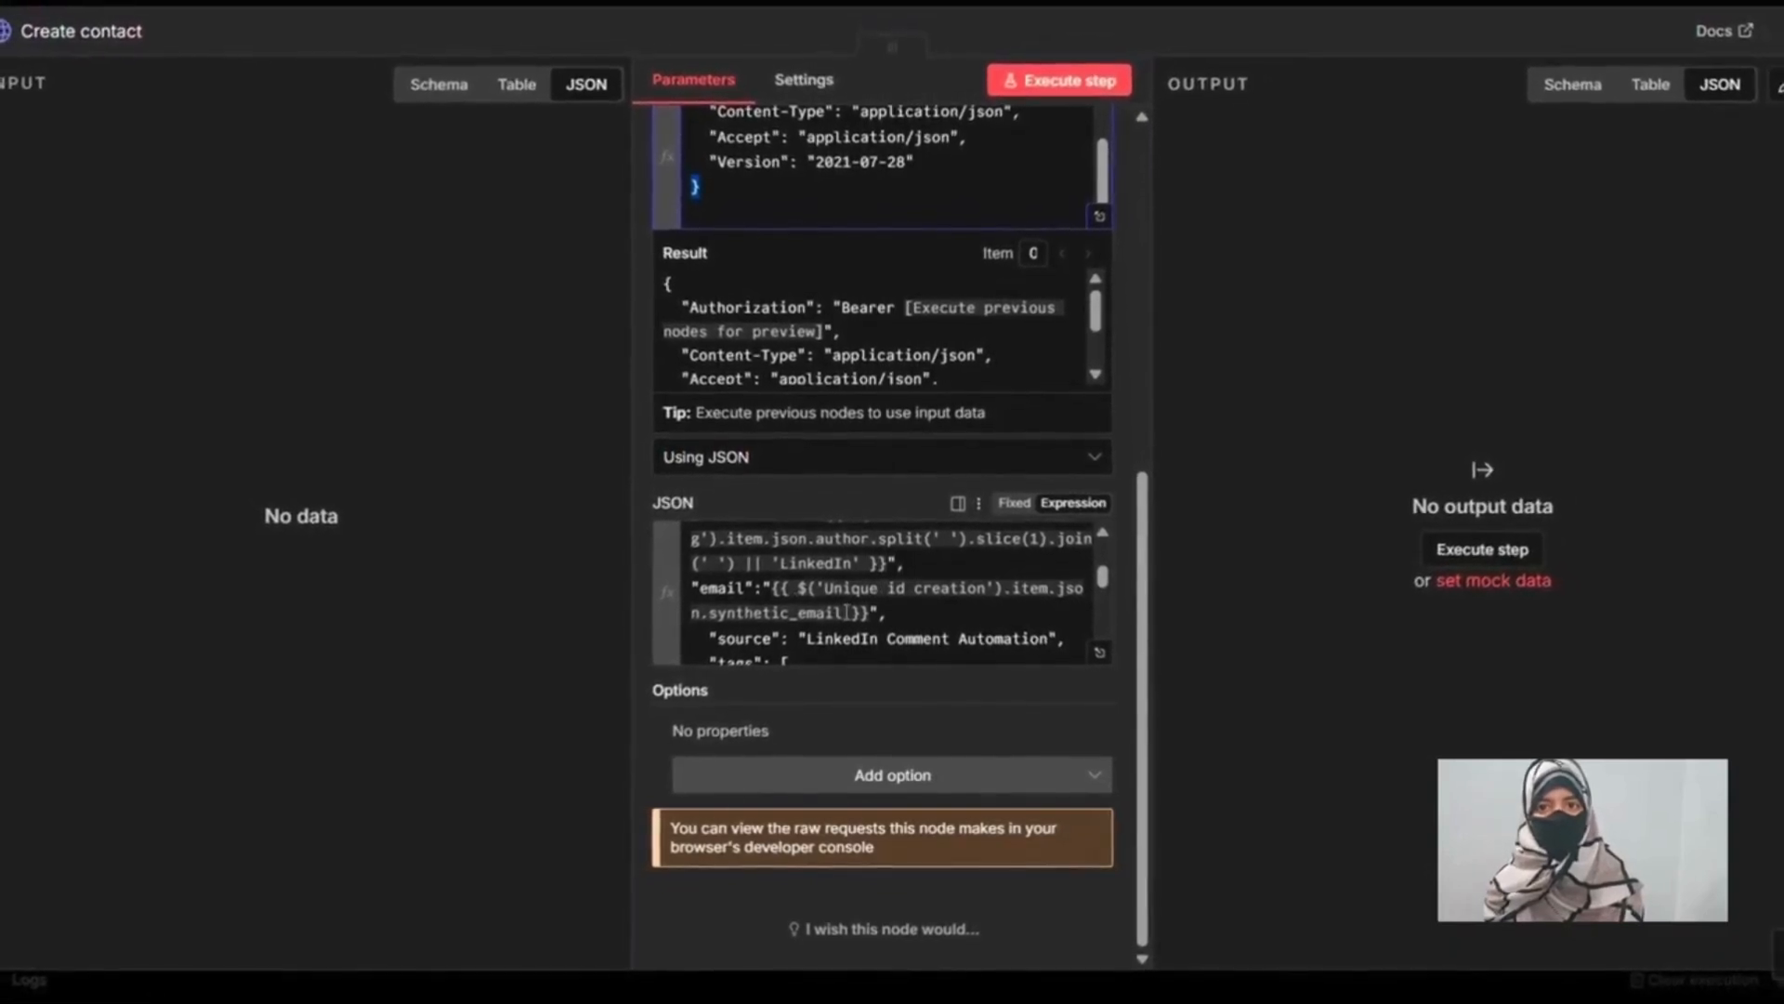
scroll(841, 605, down, 1)
scroll(846, 614, down, 1)
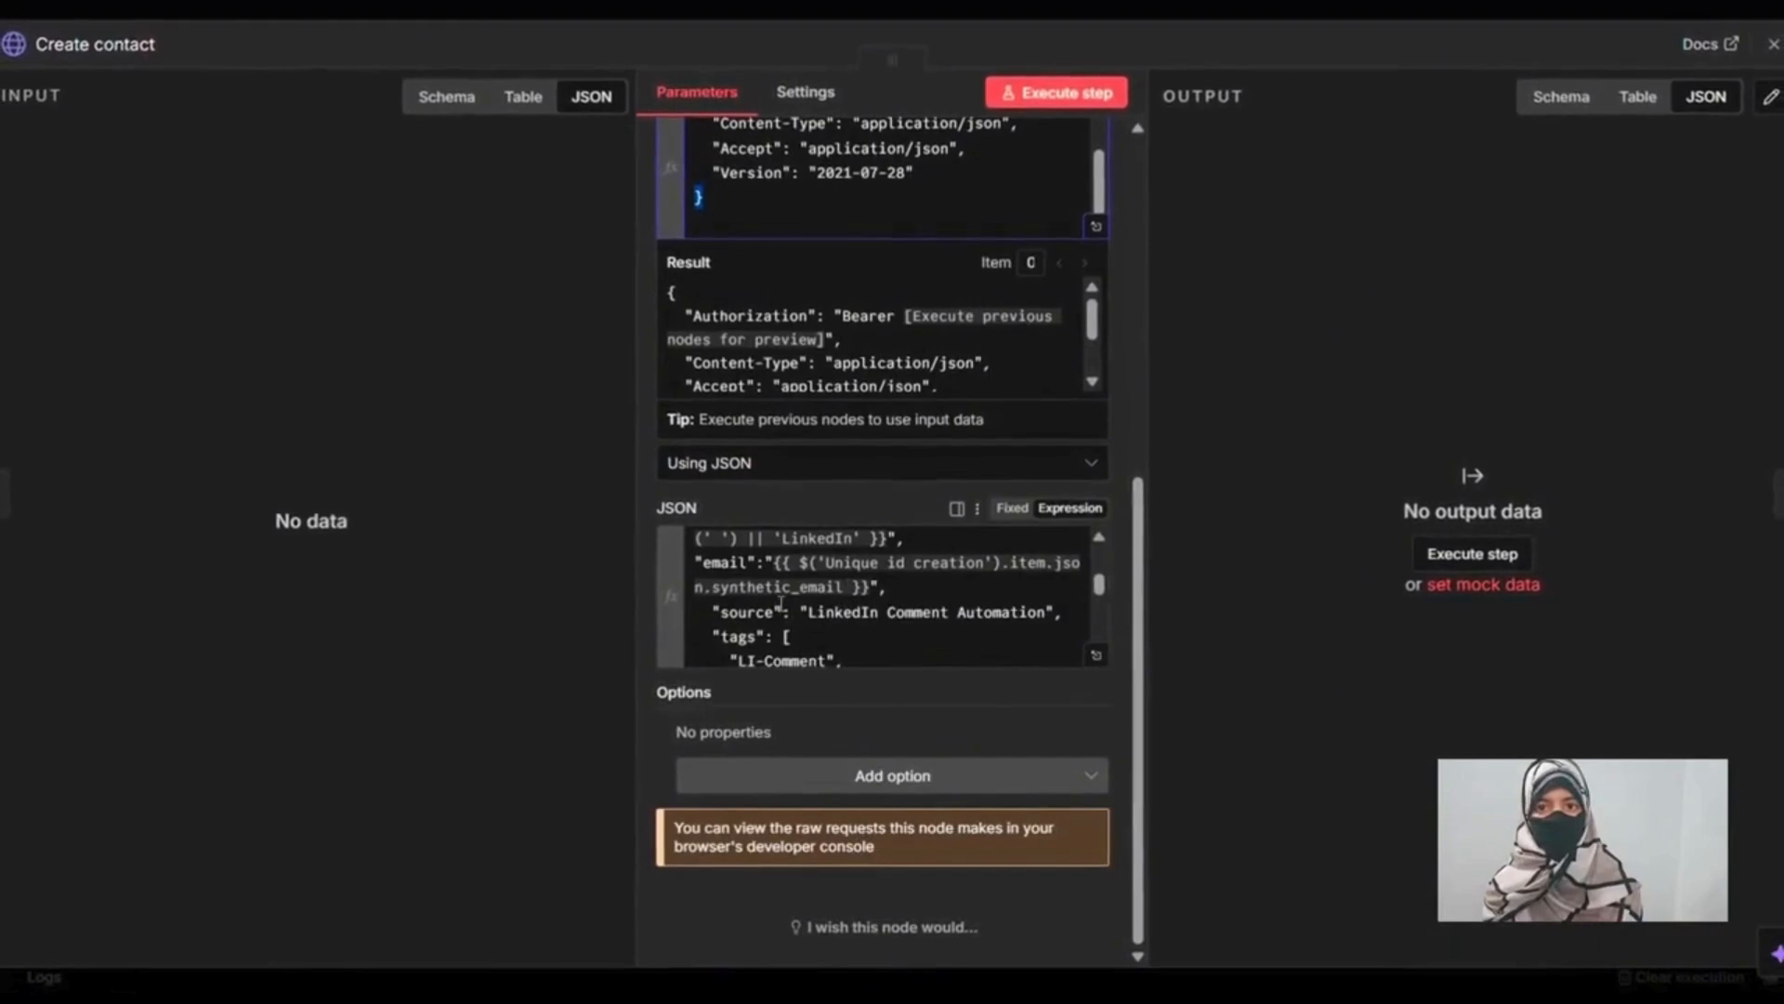
scroll(900, 600, down, 3)
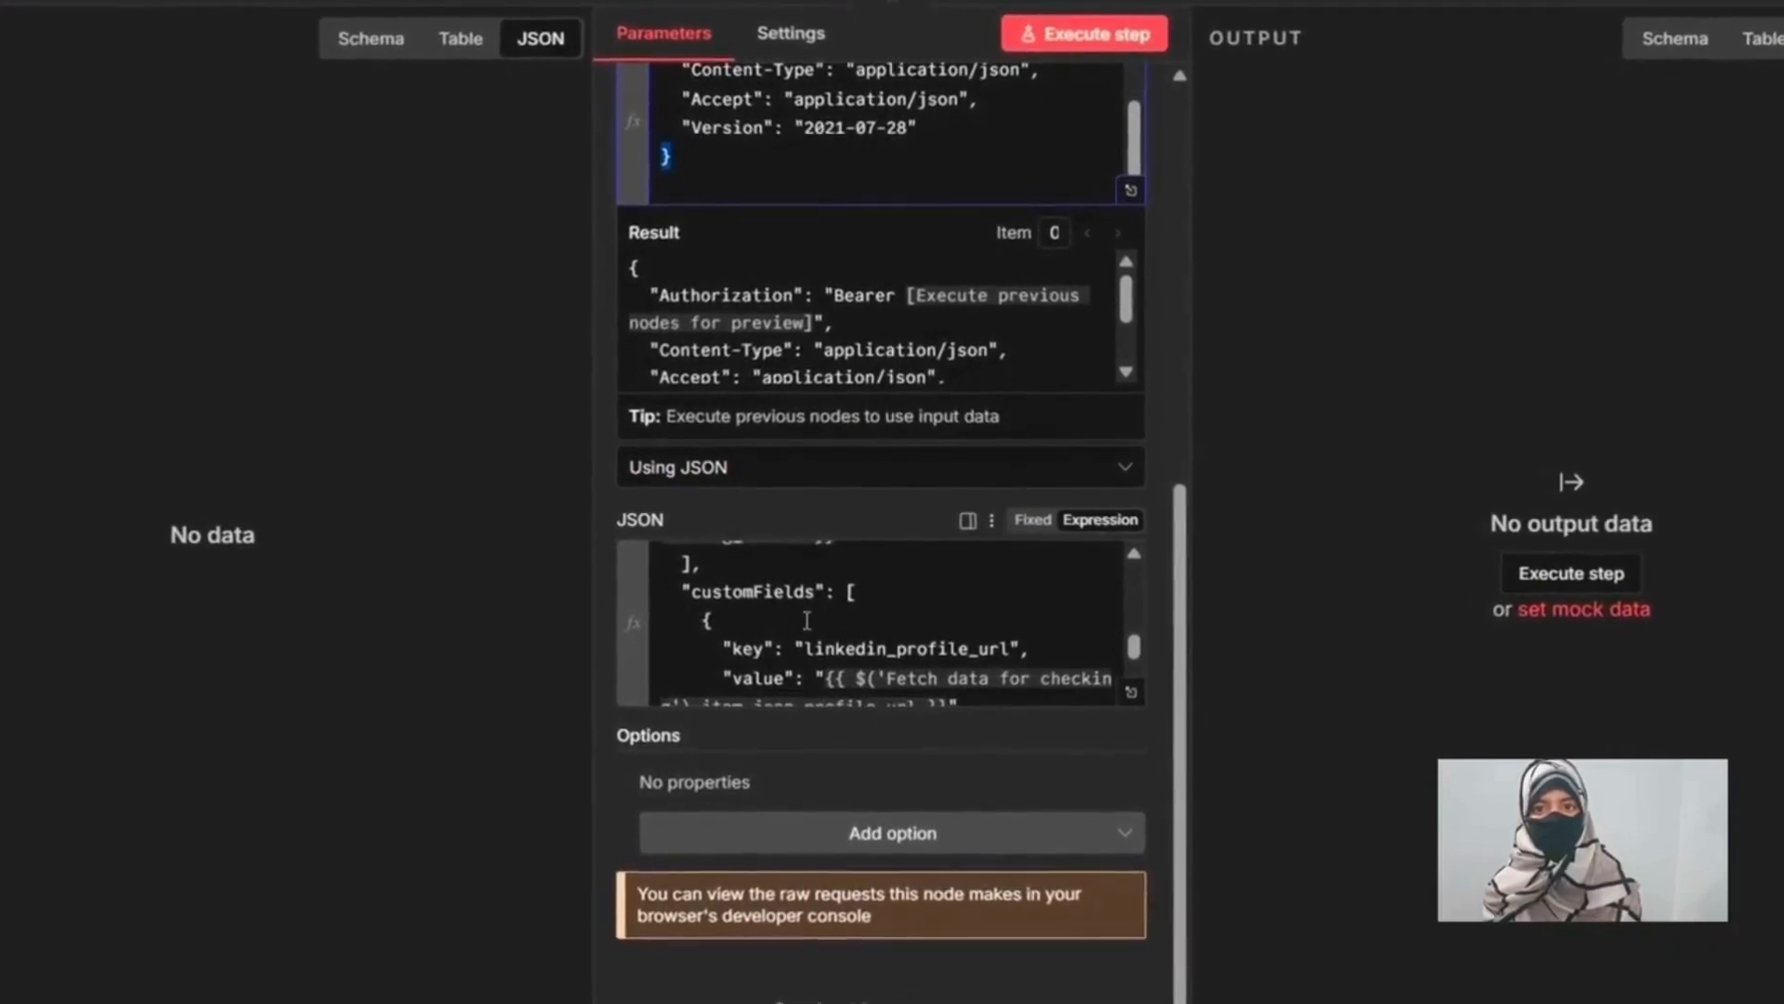
scroll(803, 618, down, 2)
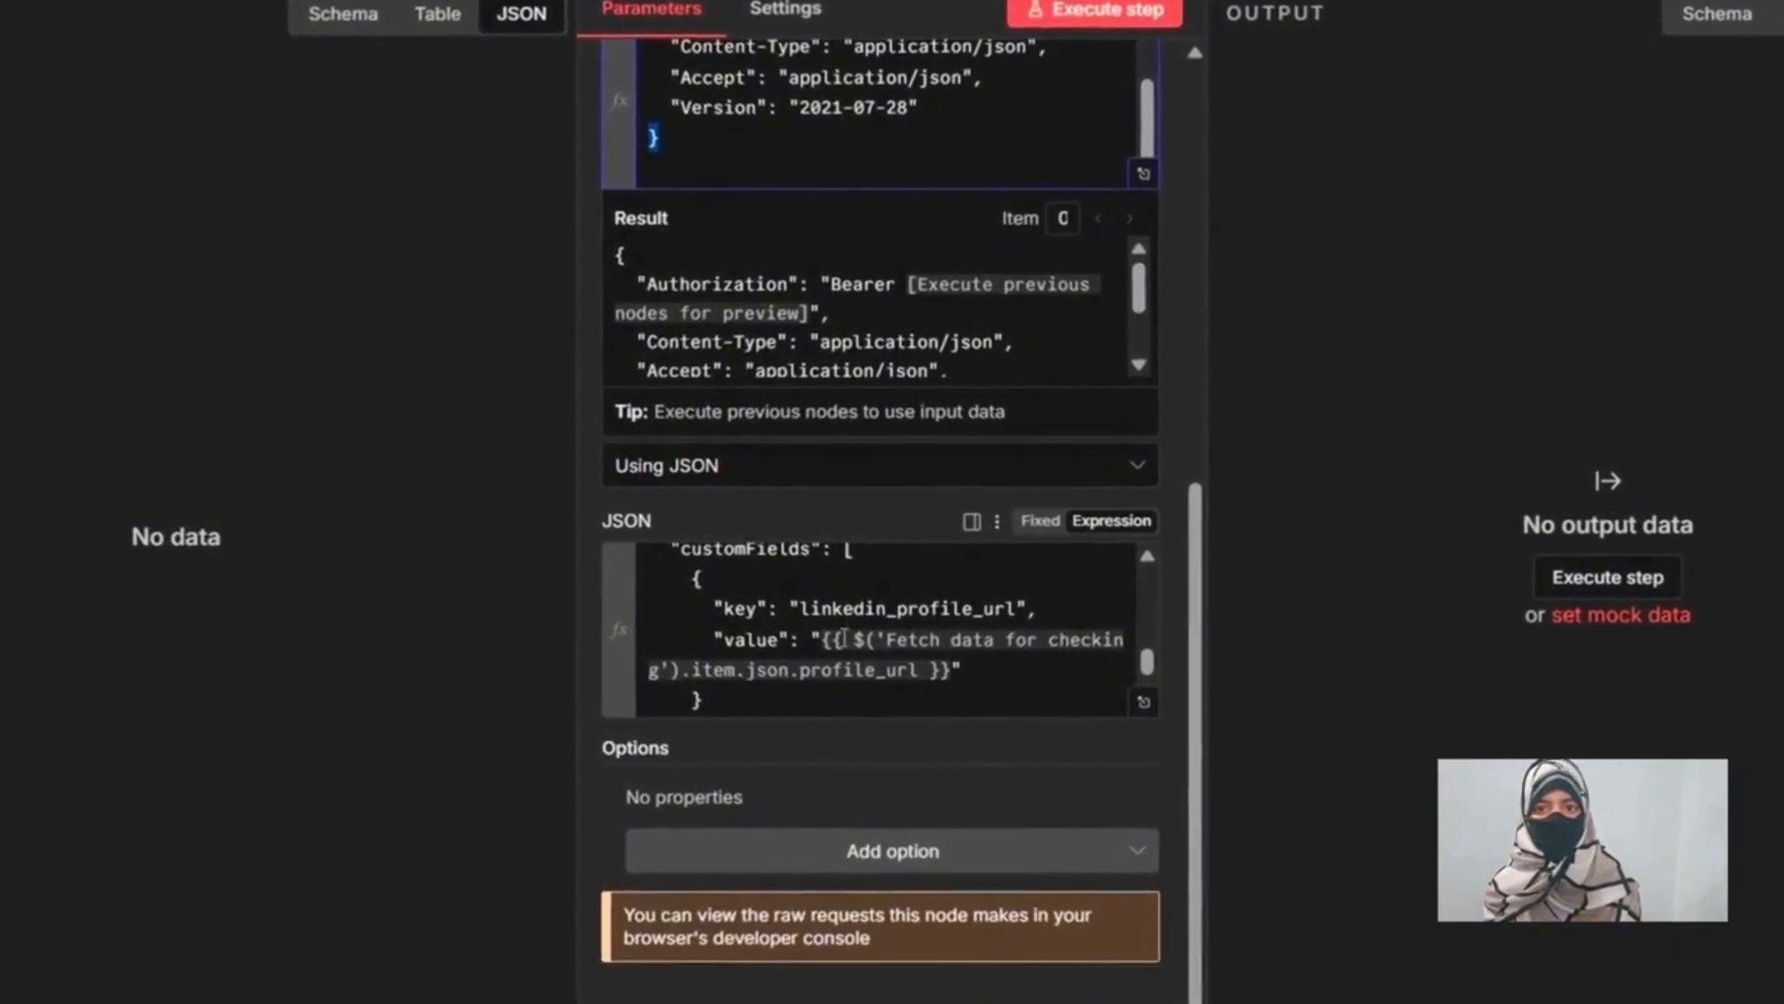
scroll(879, 671, down, 2)
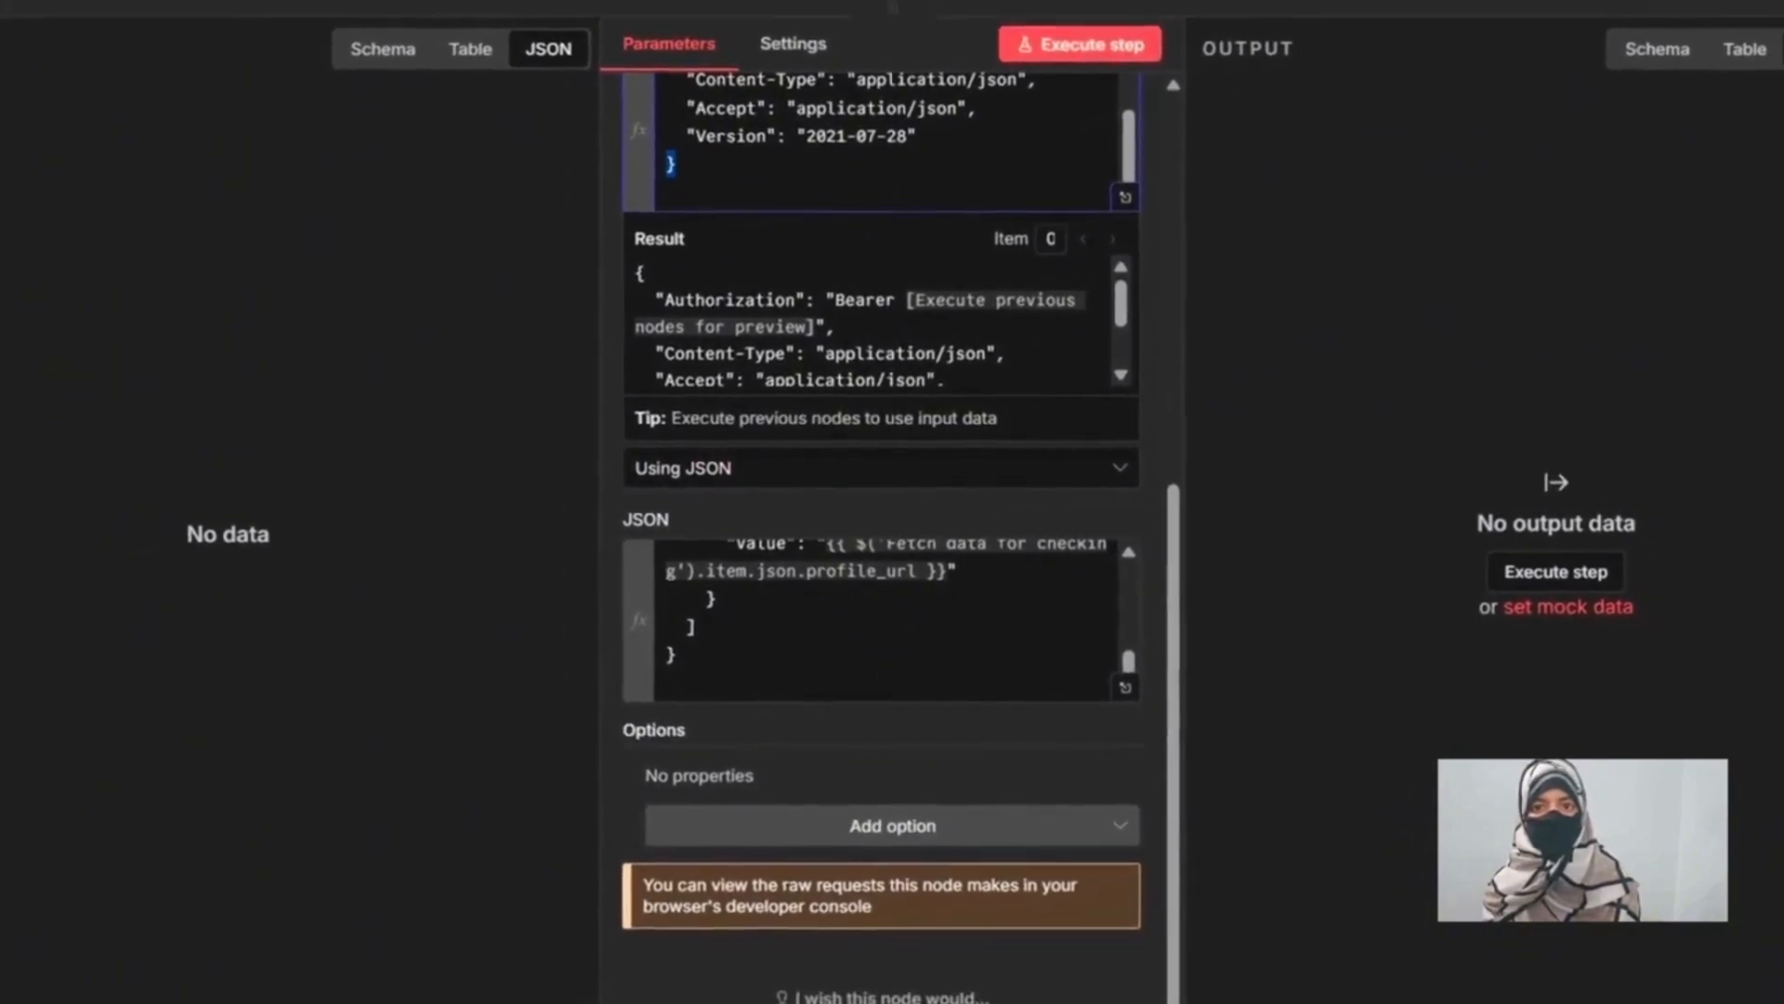
click(1250, 5)
- Open the "Upload notes" node and examine its URL, authentication setting and JSON headers
scroll(1062, 463, right, 2)
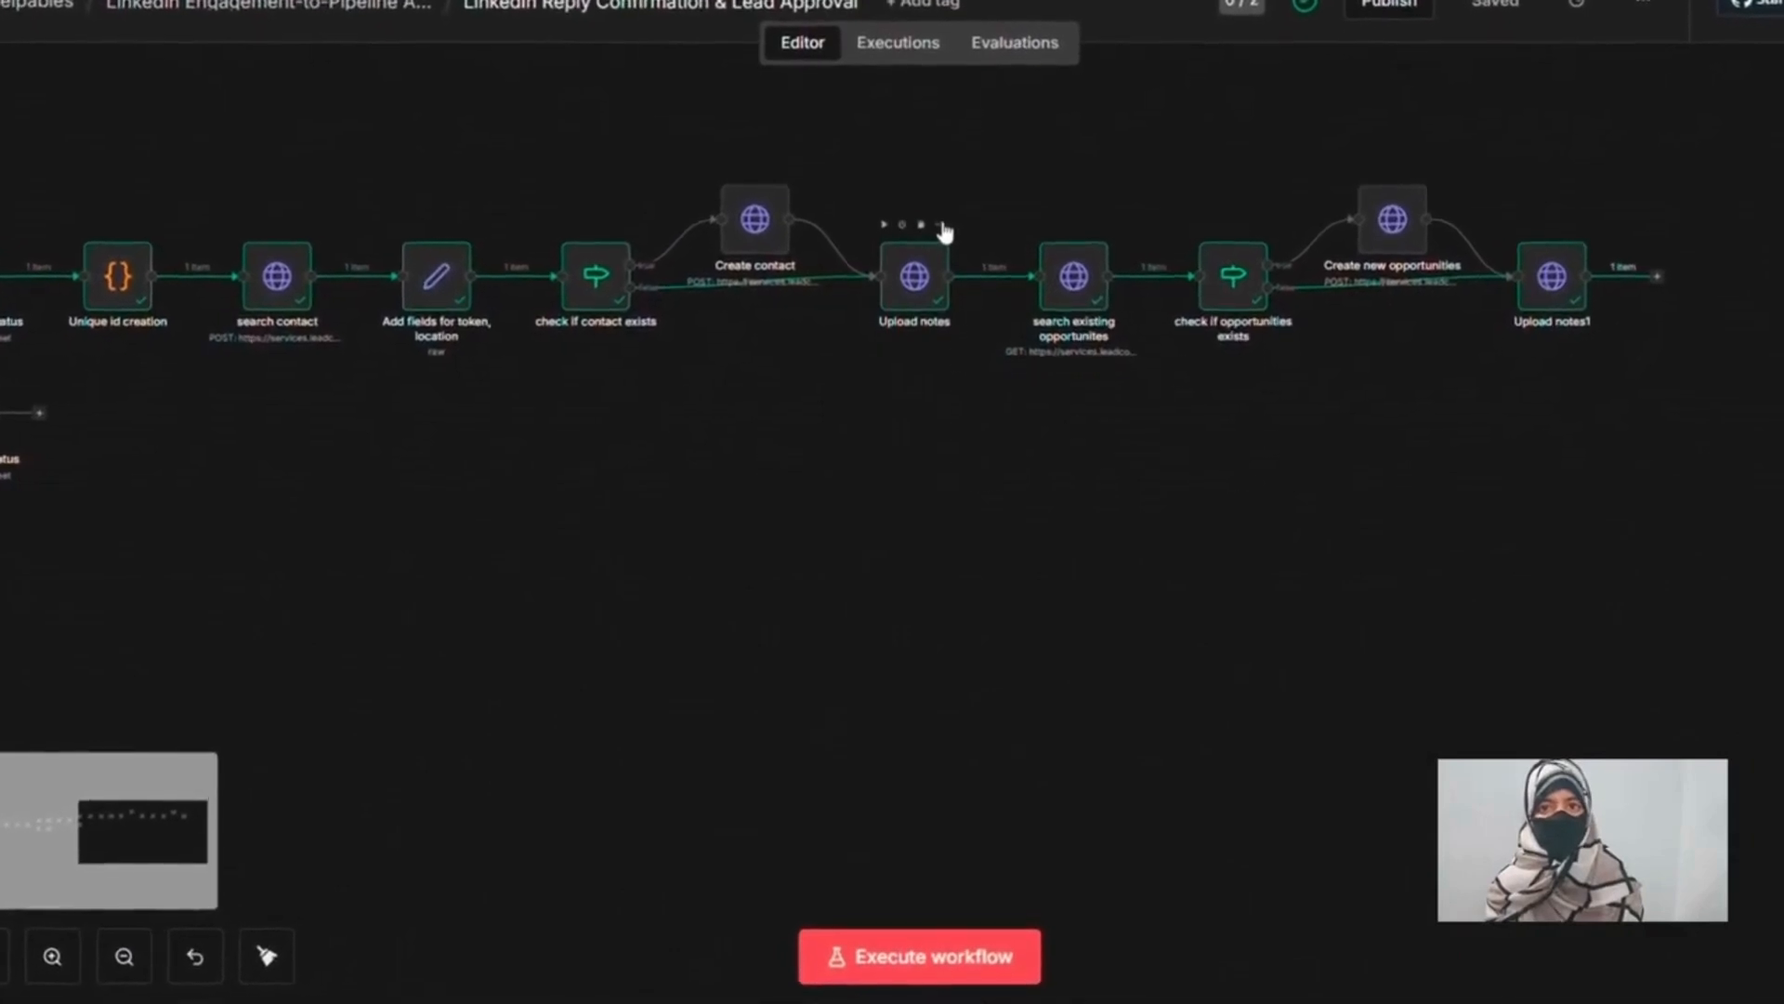
click(940, 228)
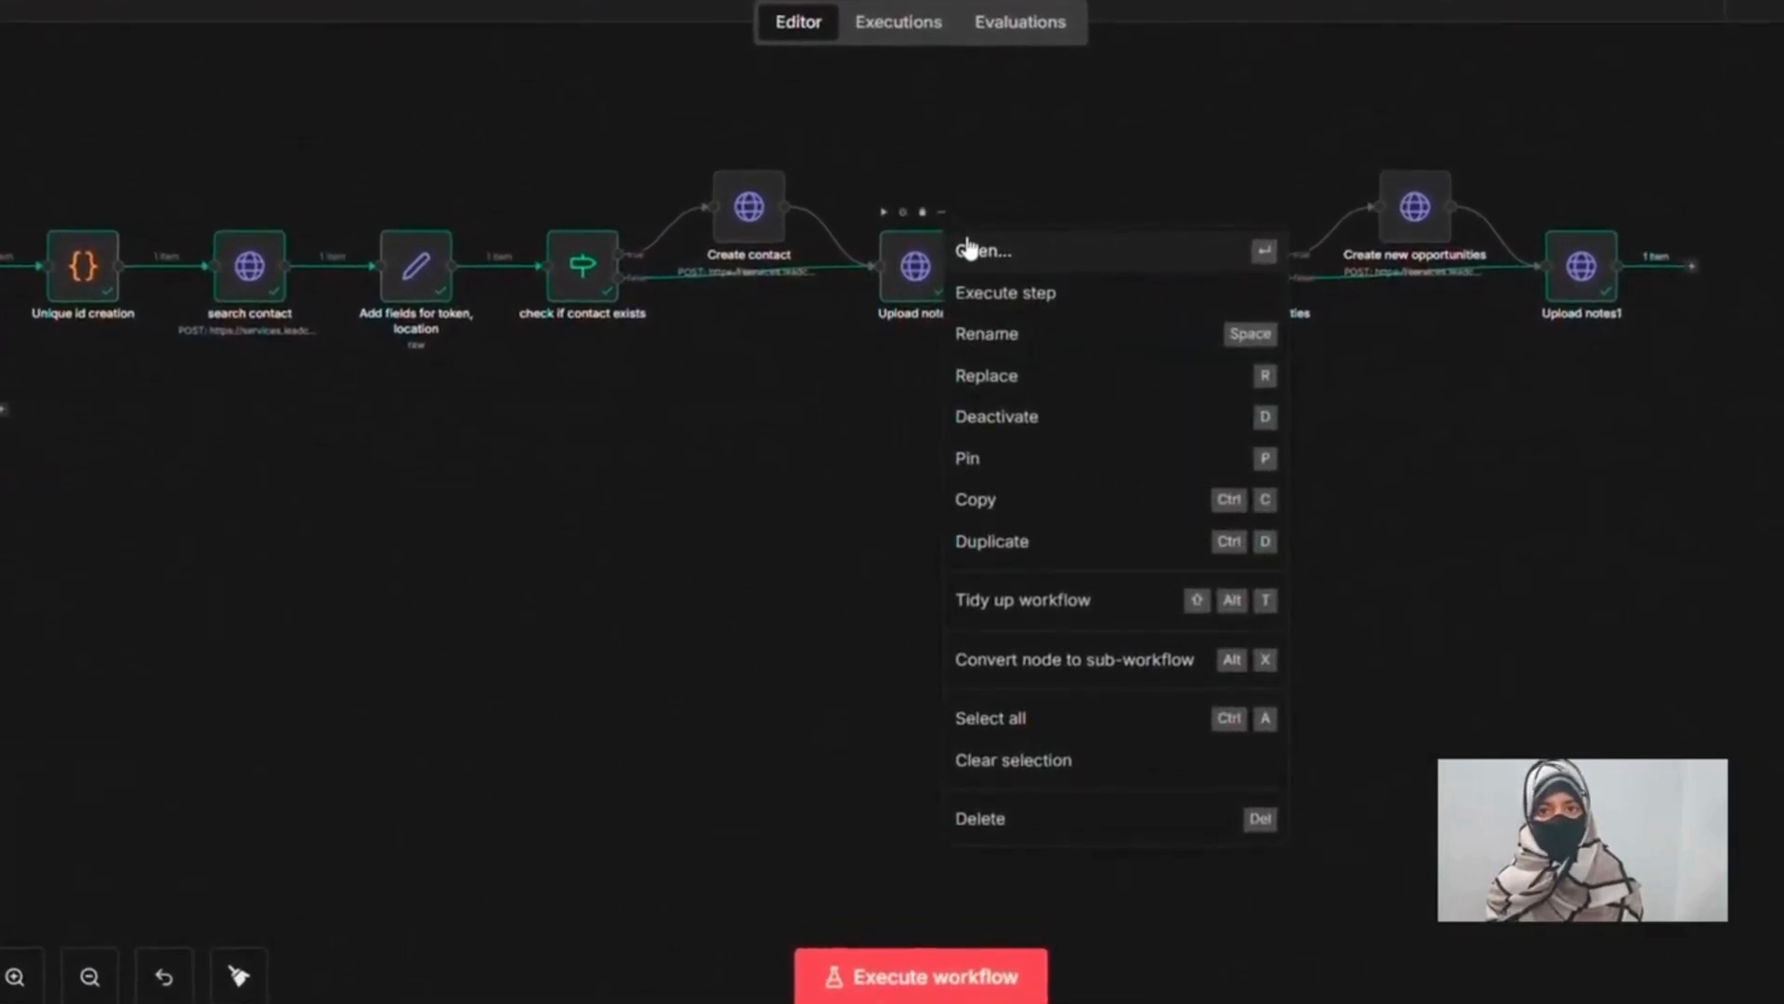
click(971, 241)
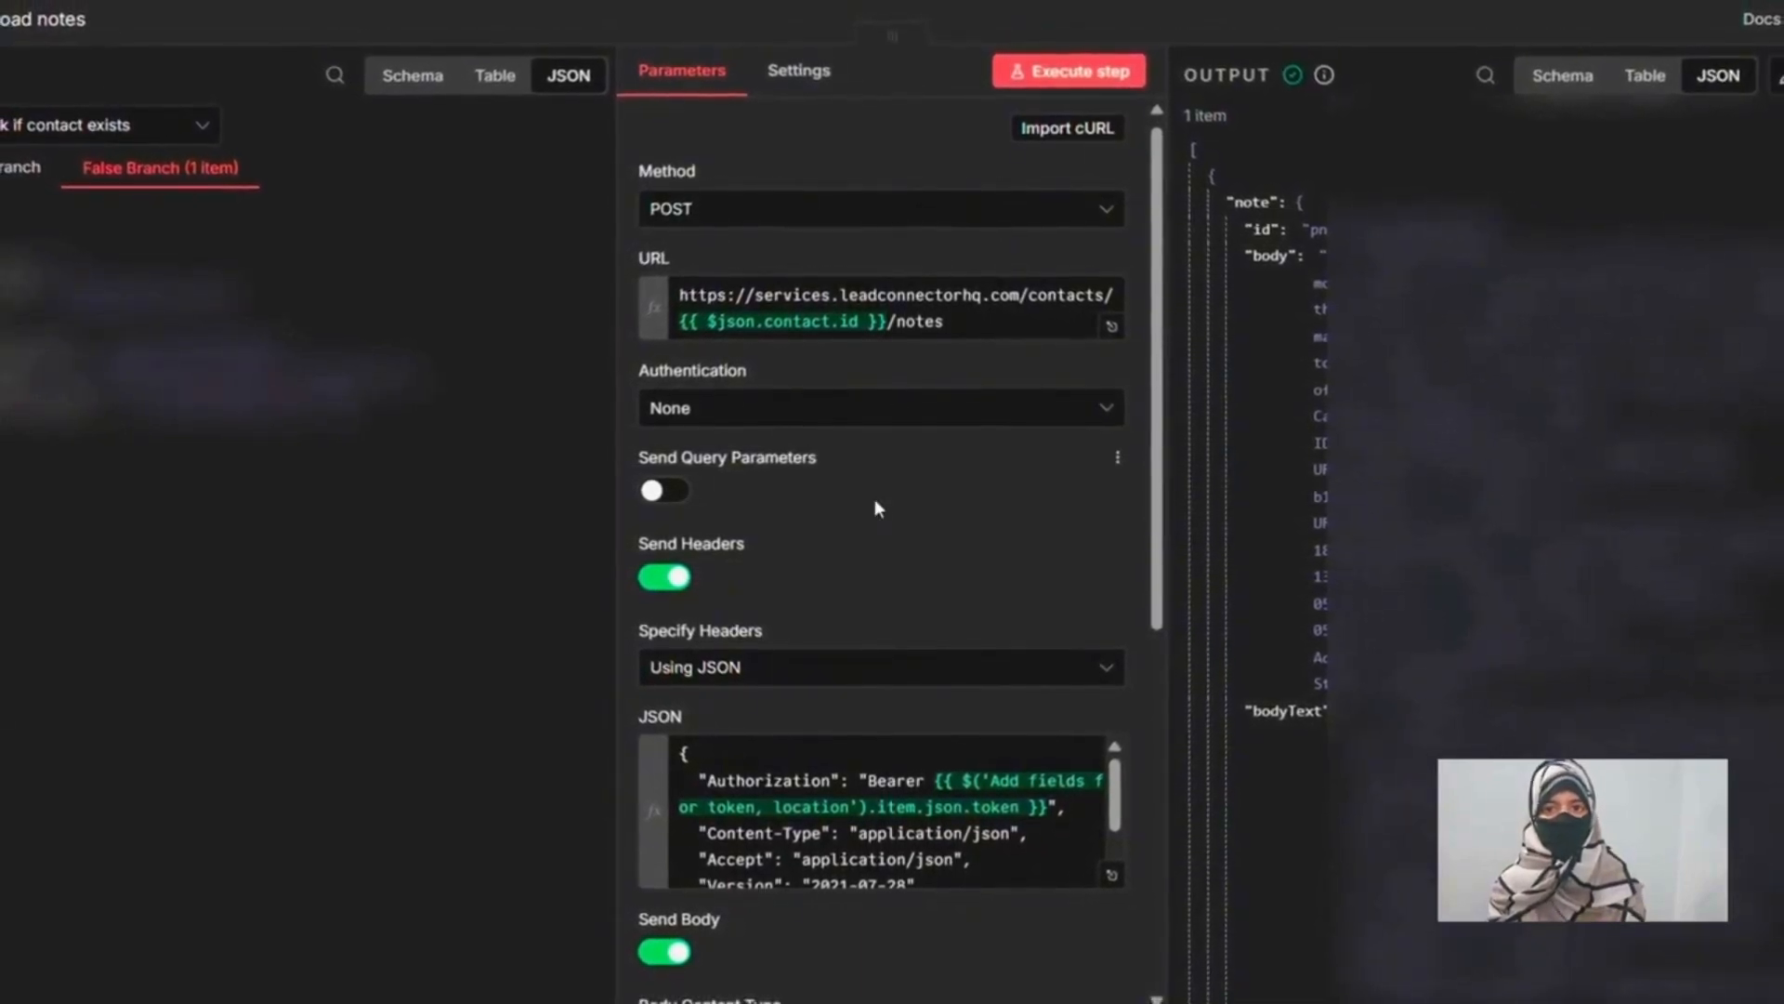
scroll(876, 507, down, 2)
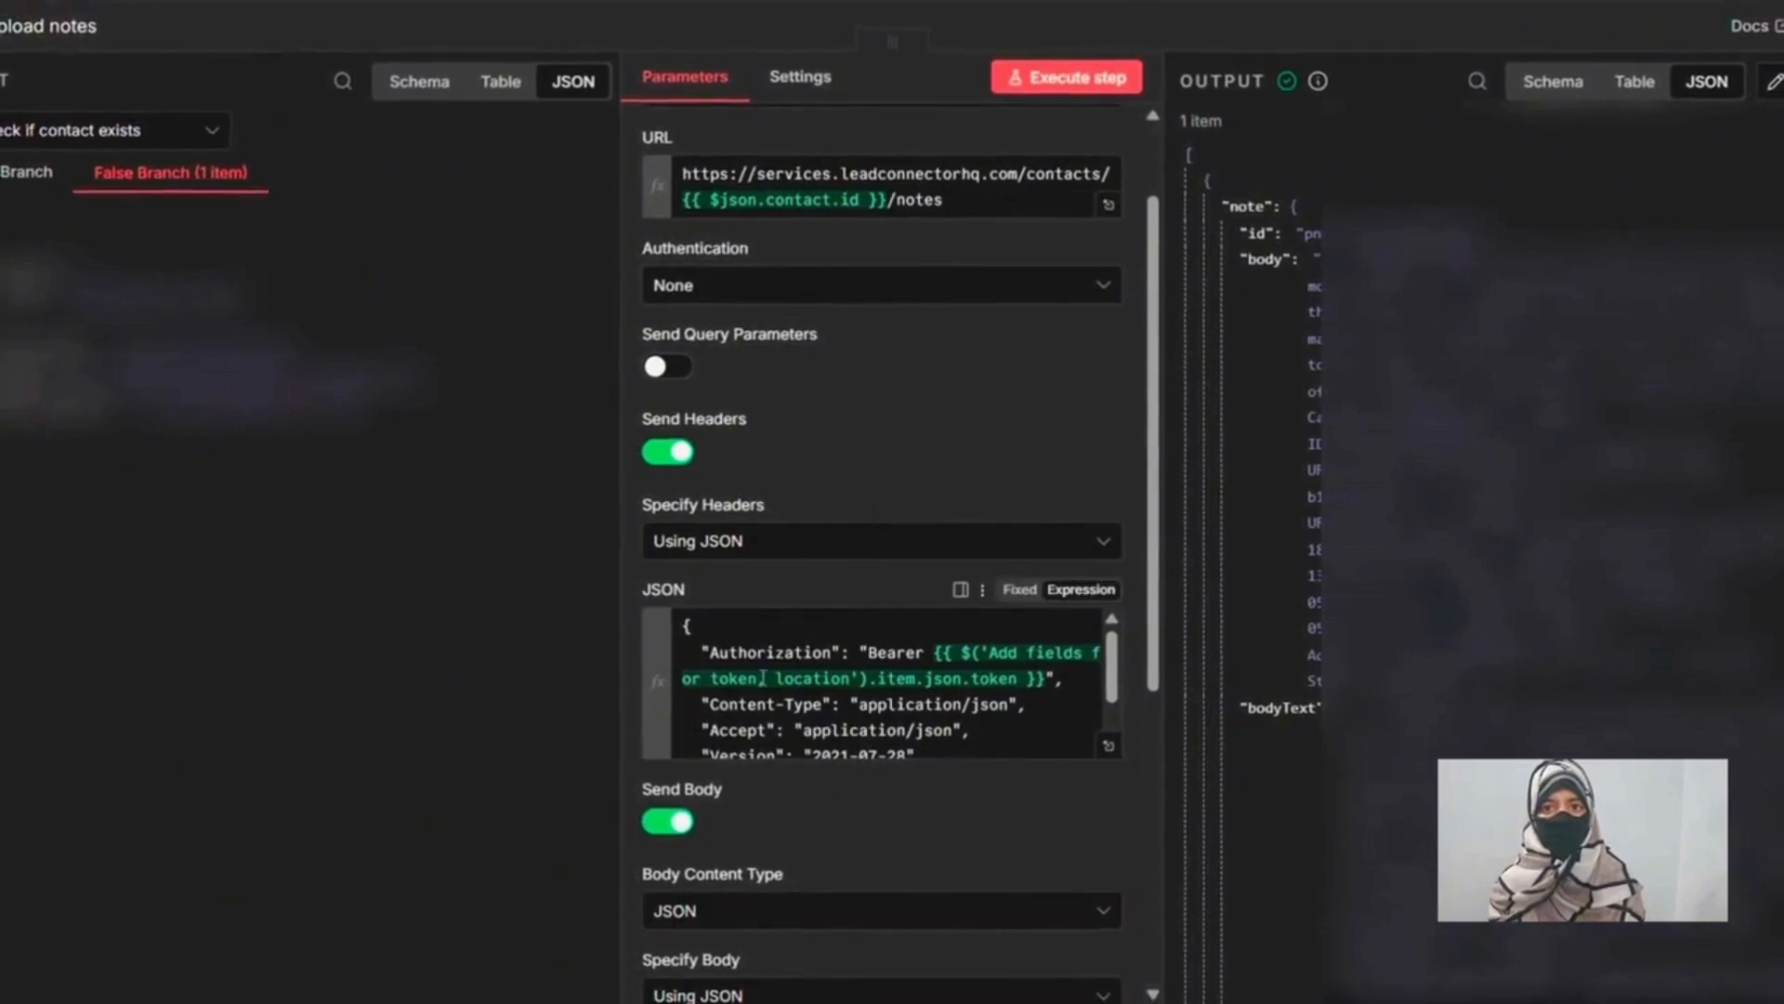
scroll(809, 680, down, 1)
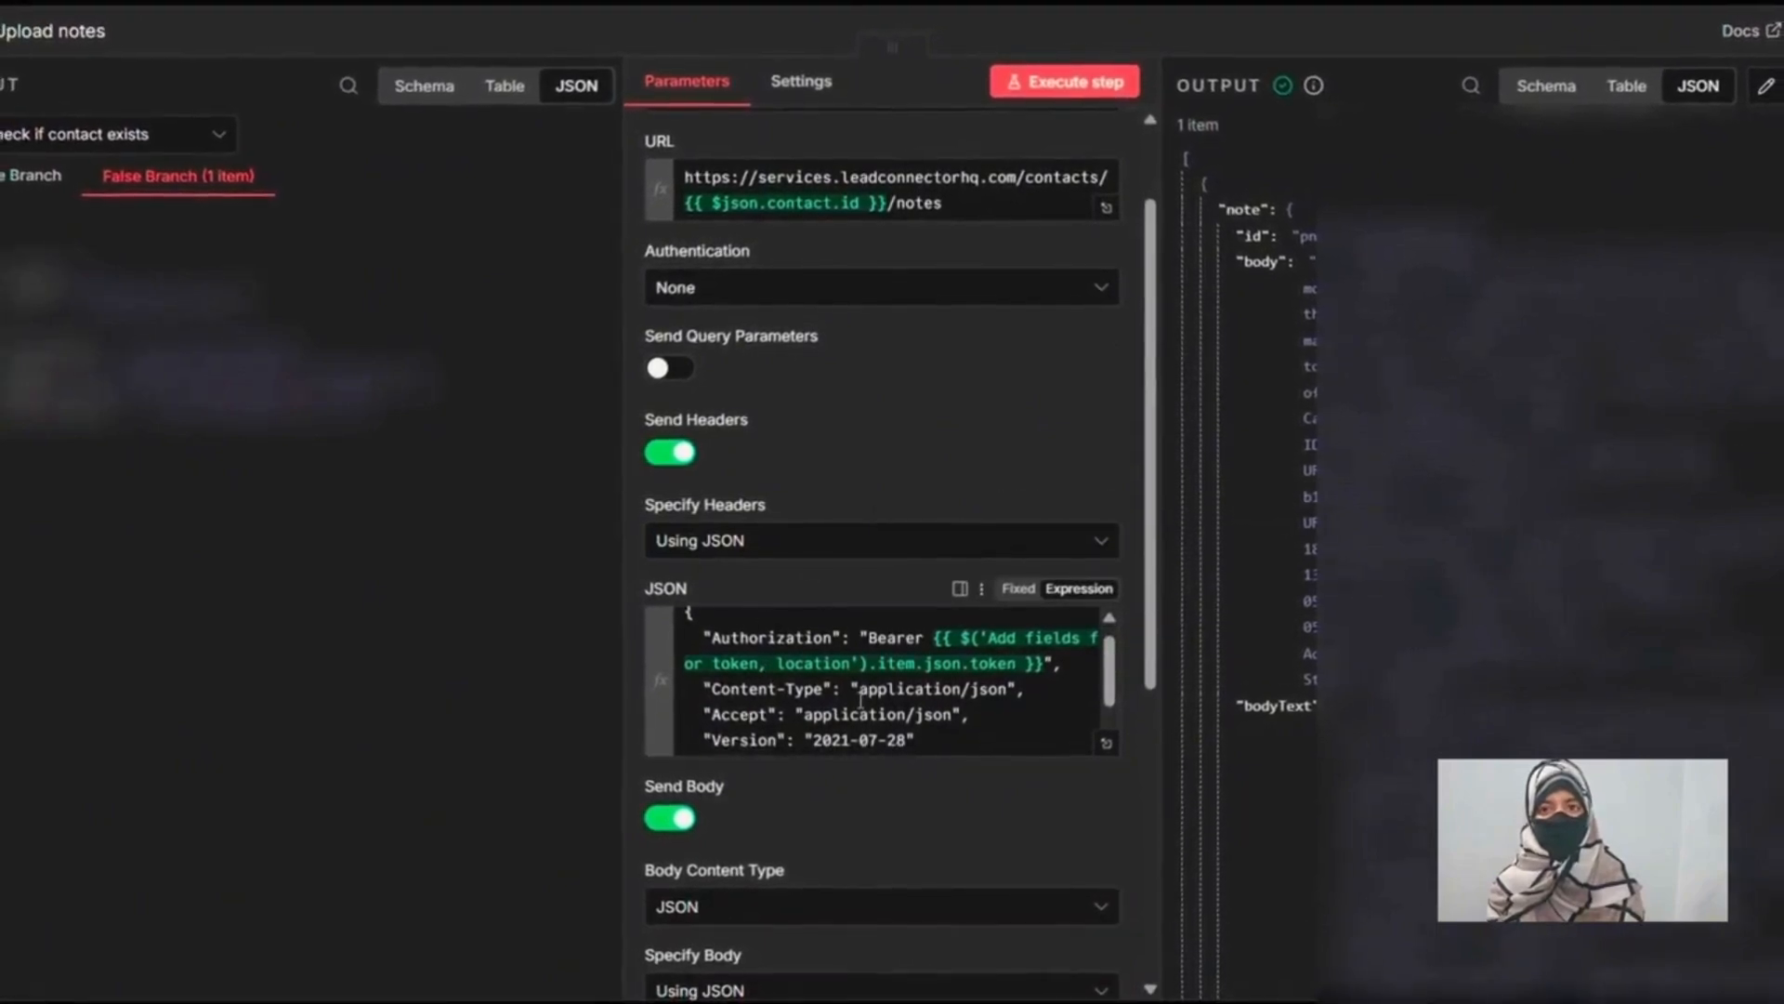
scroll(860, 699, down, 1)
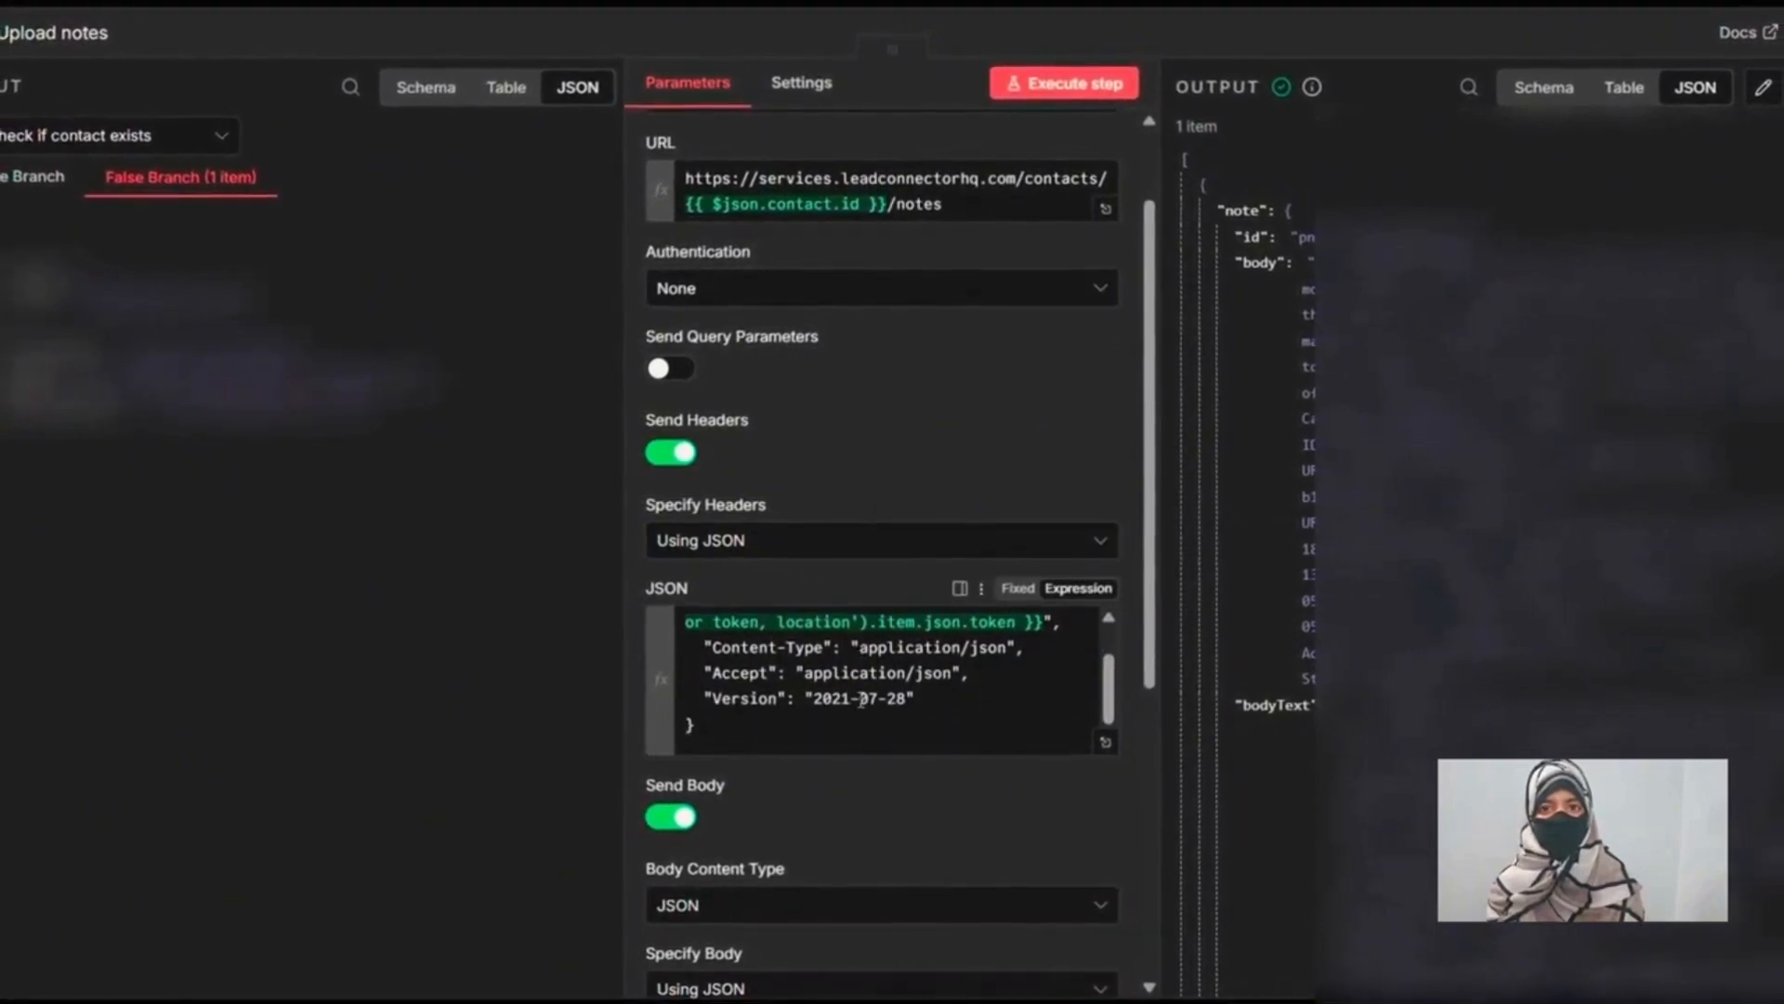
- Read the "Upload notes" JSON body from the LinkedIn Comment and Generated Reply entries through Processing Status, and close the node
scroll(877, 818, down, 5)
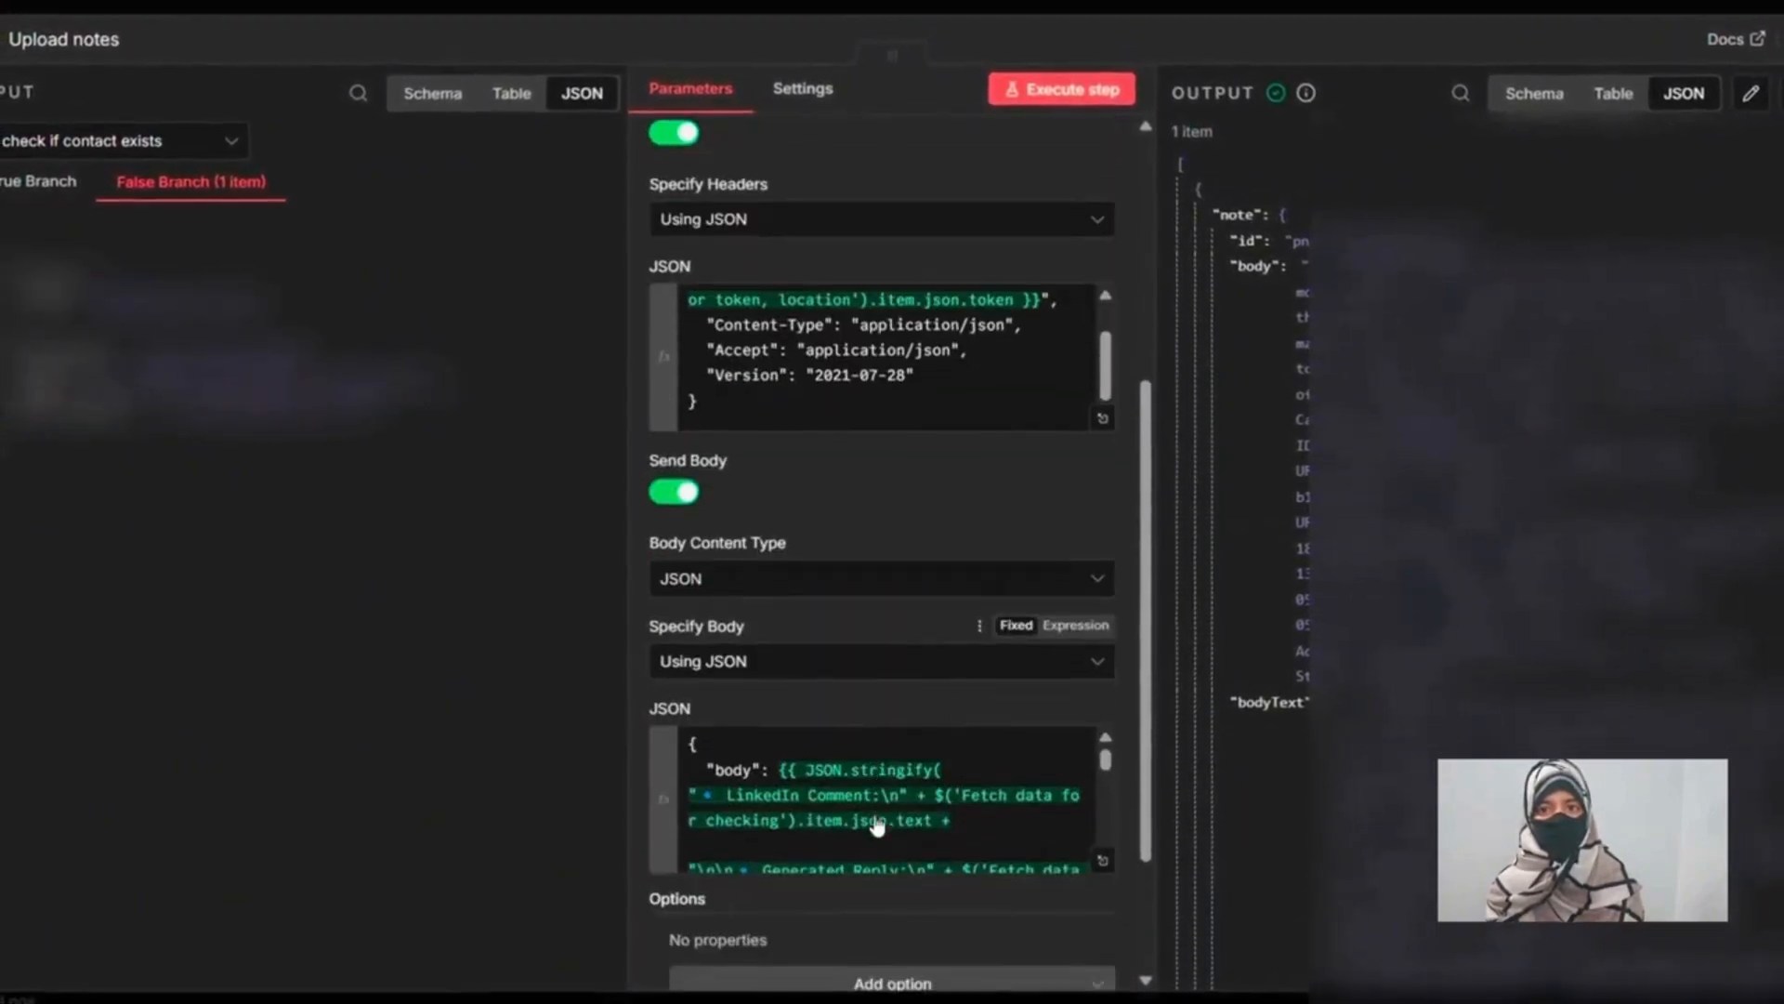
scroll(877, 813, down, 4)
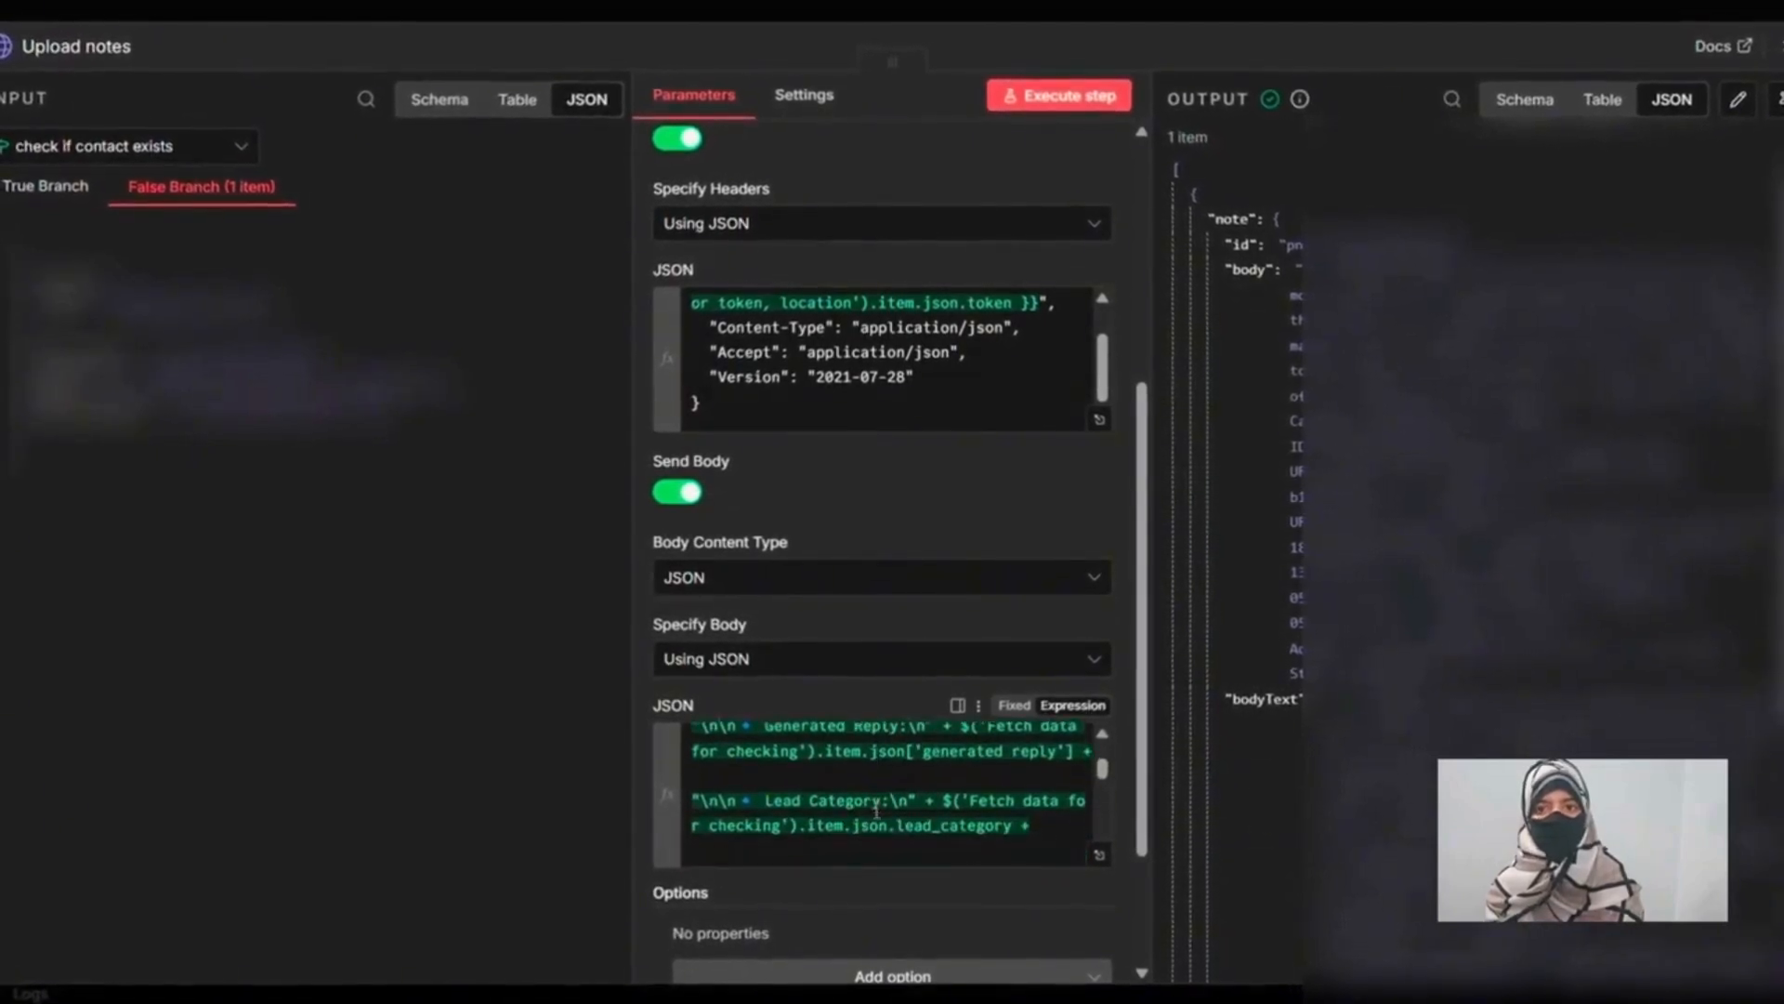
scroll(876, 812, down, 4)
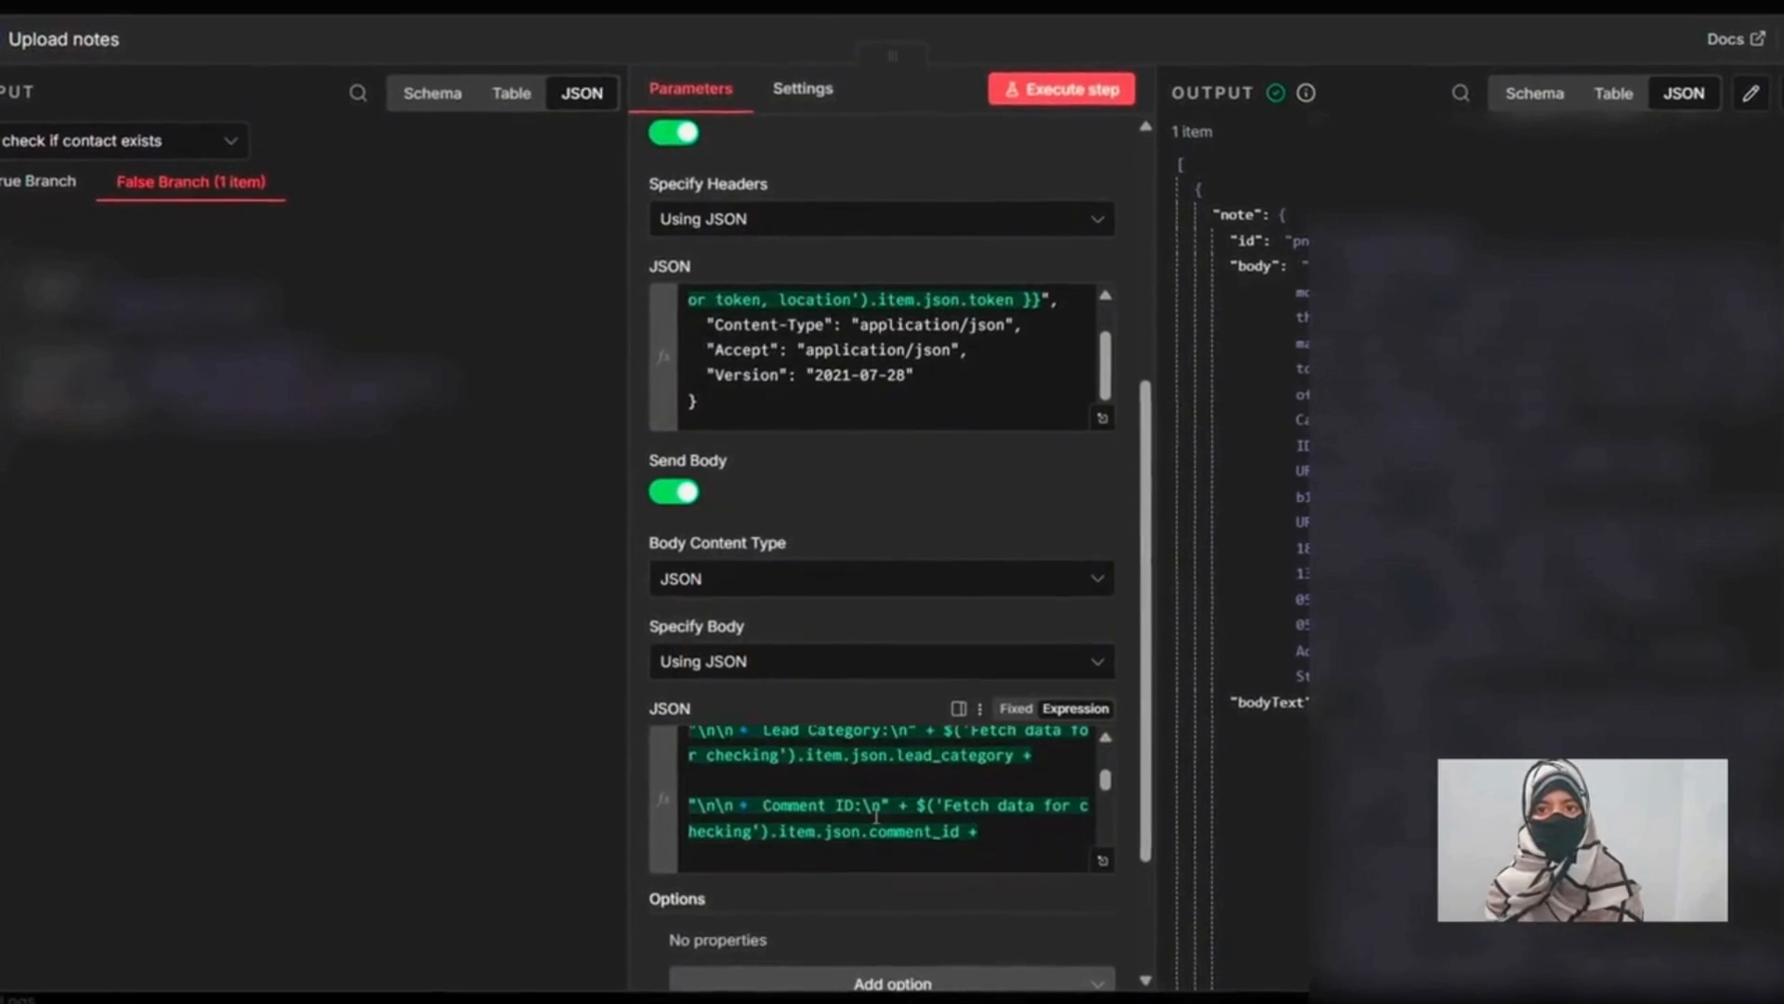
scroll(876, 821, down, 4)
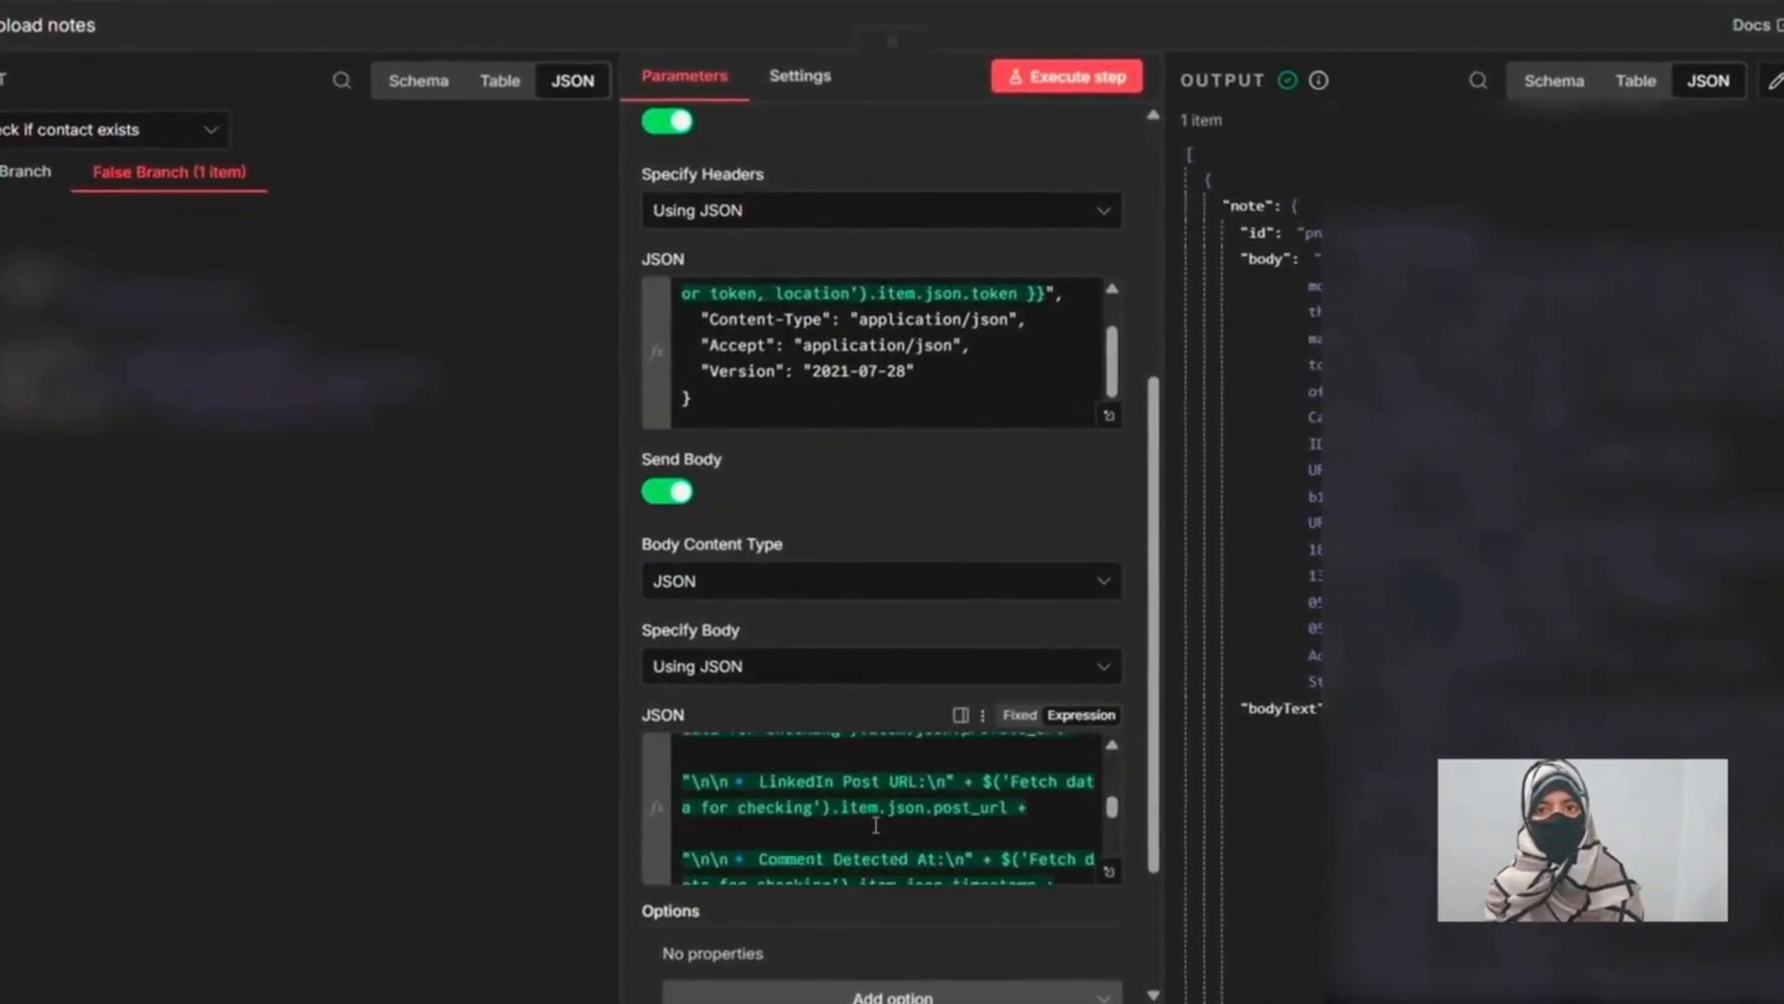
scroll(875, 818, down, 5)
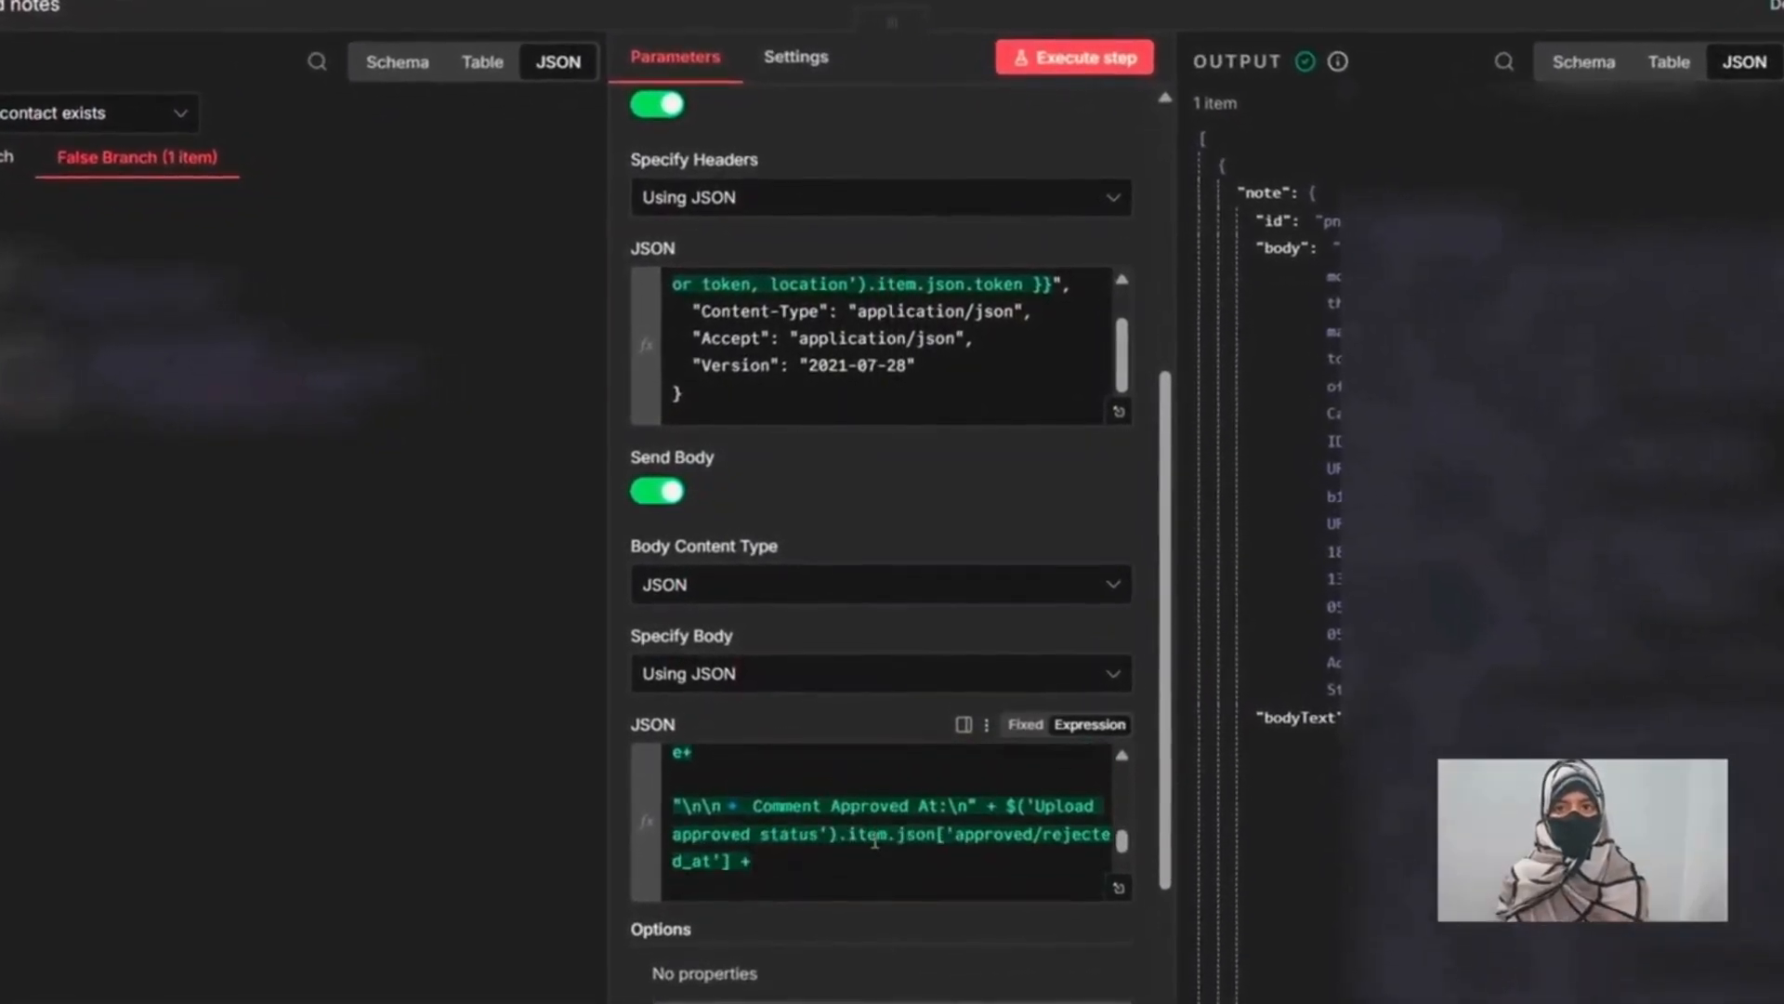
scroll(874, 842, down, 5)
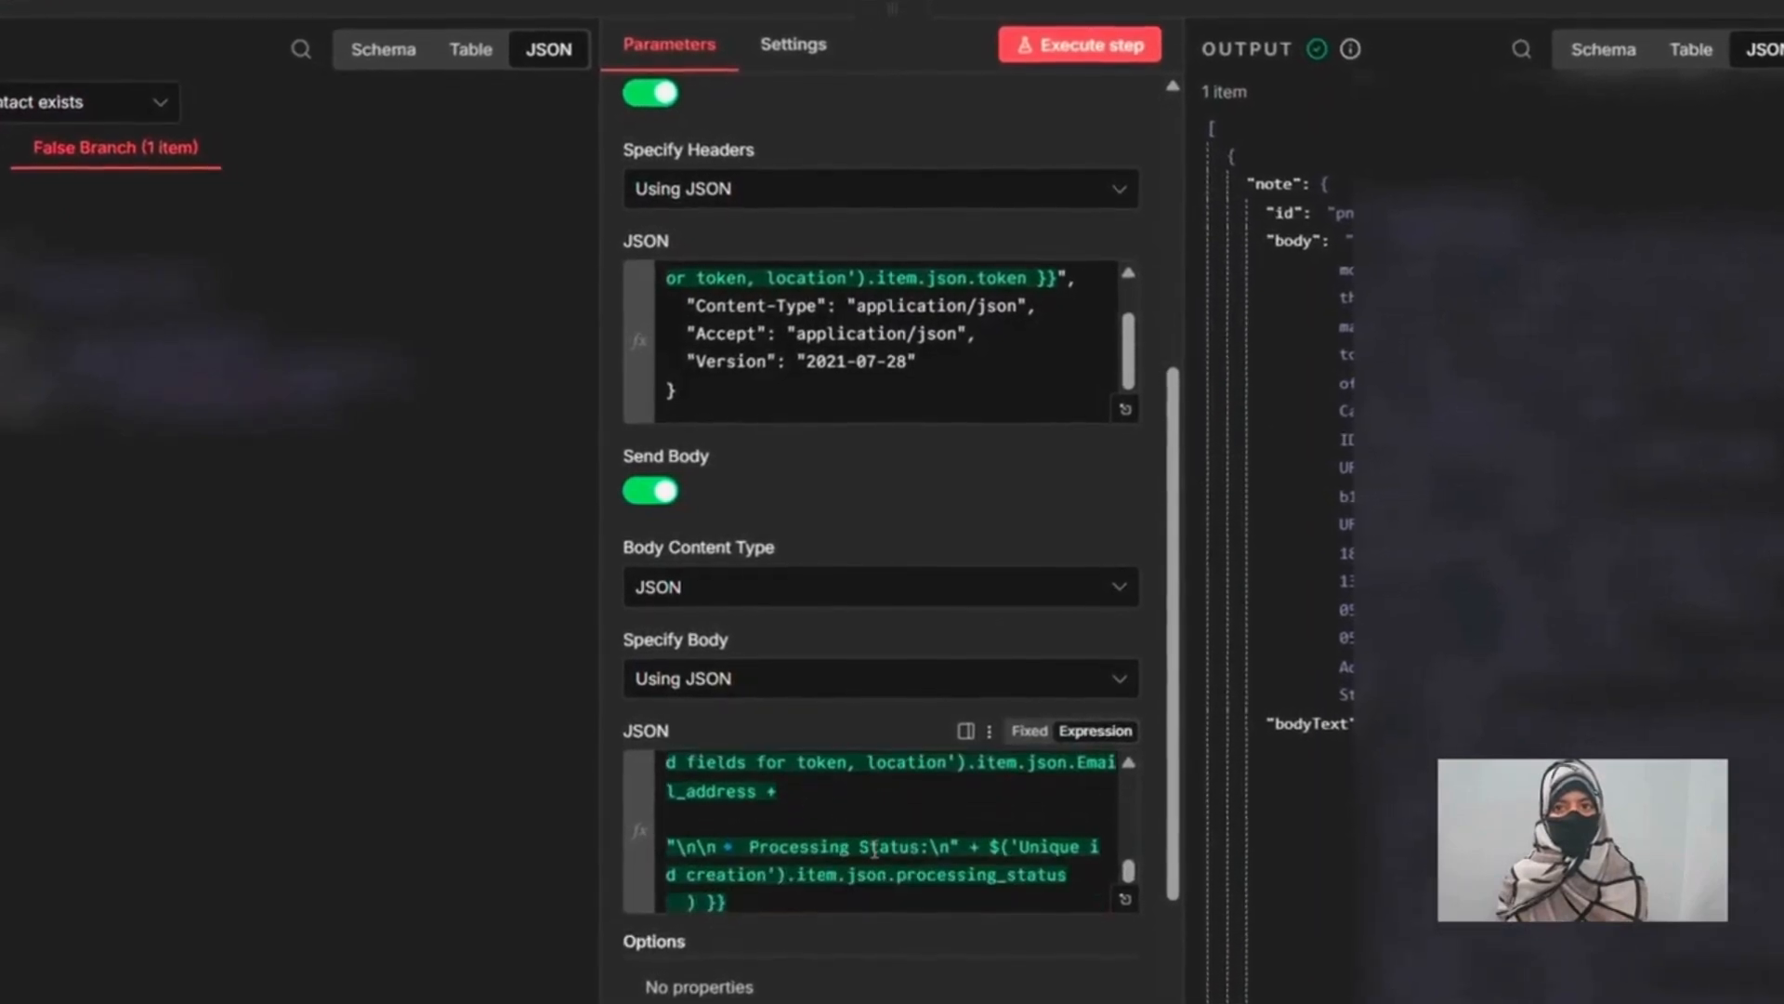
scroll(874, 849, down, 5)
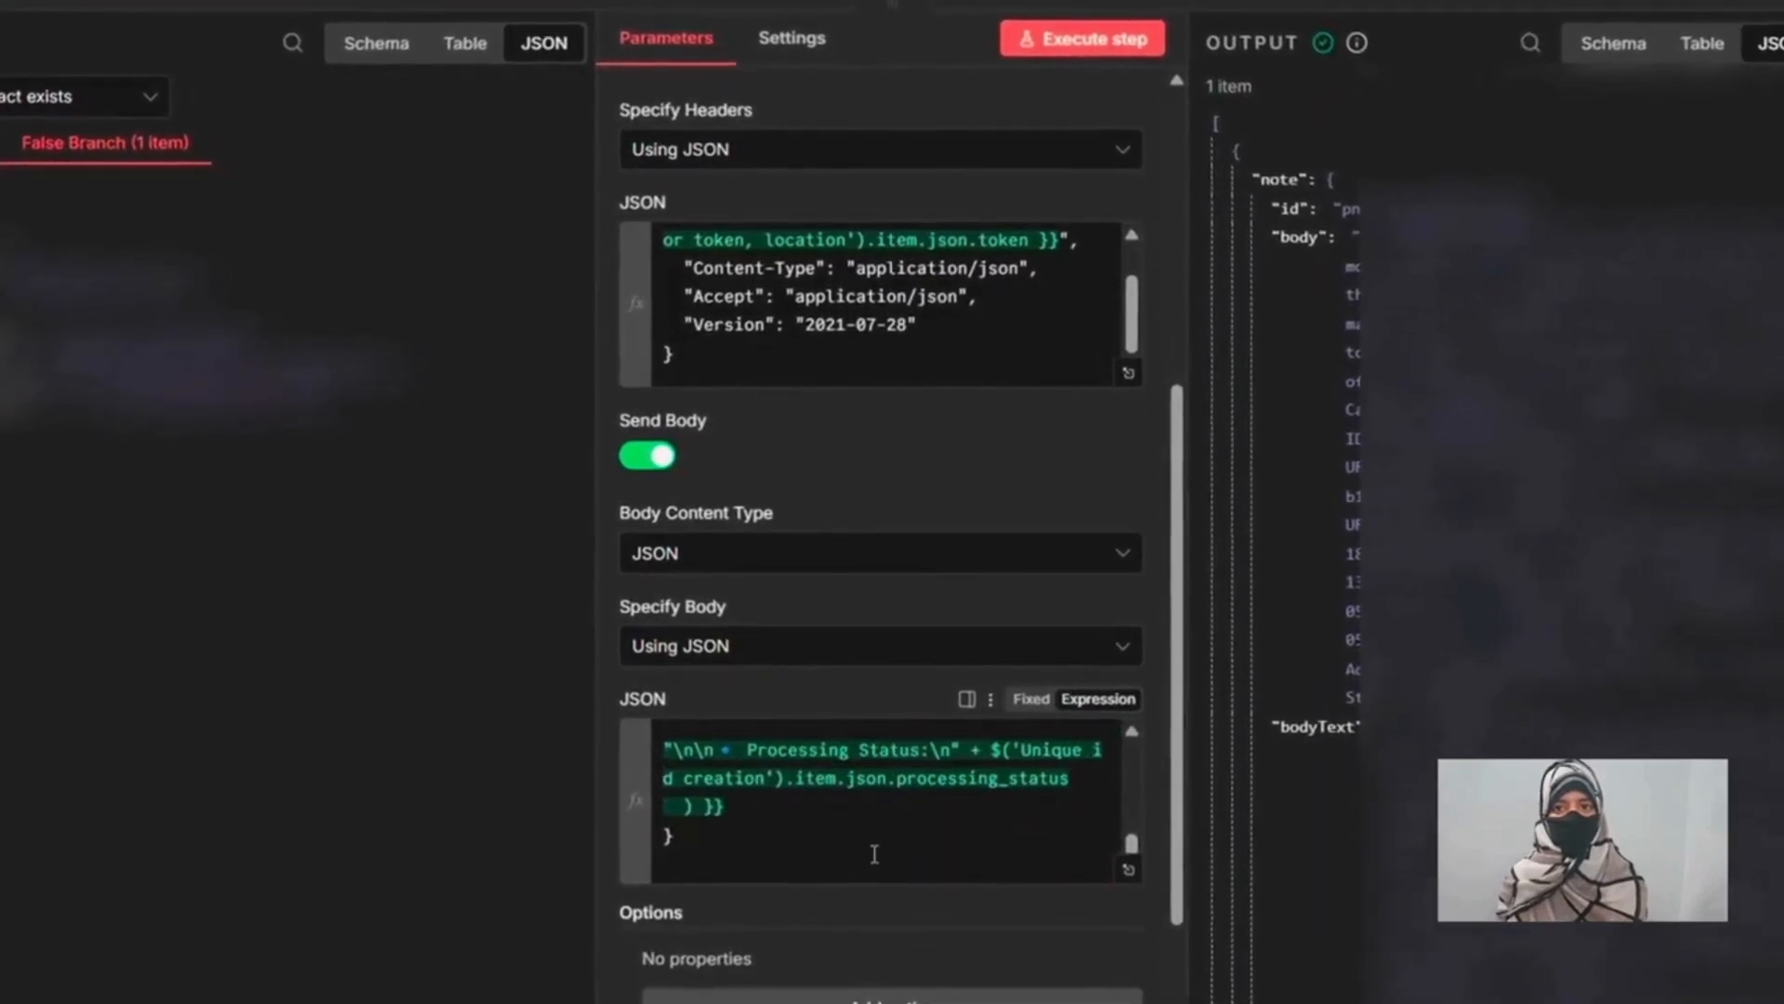
scroll(1449, 521, down, 5)
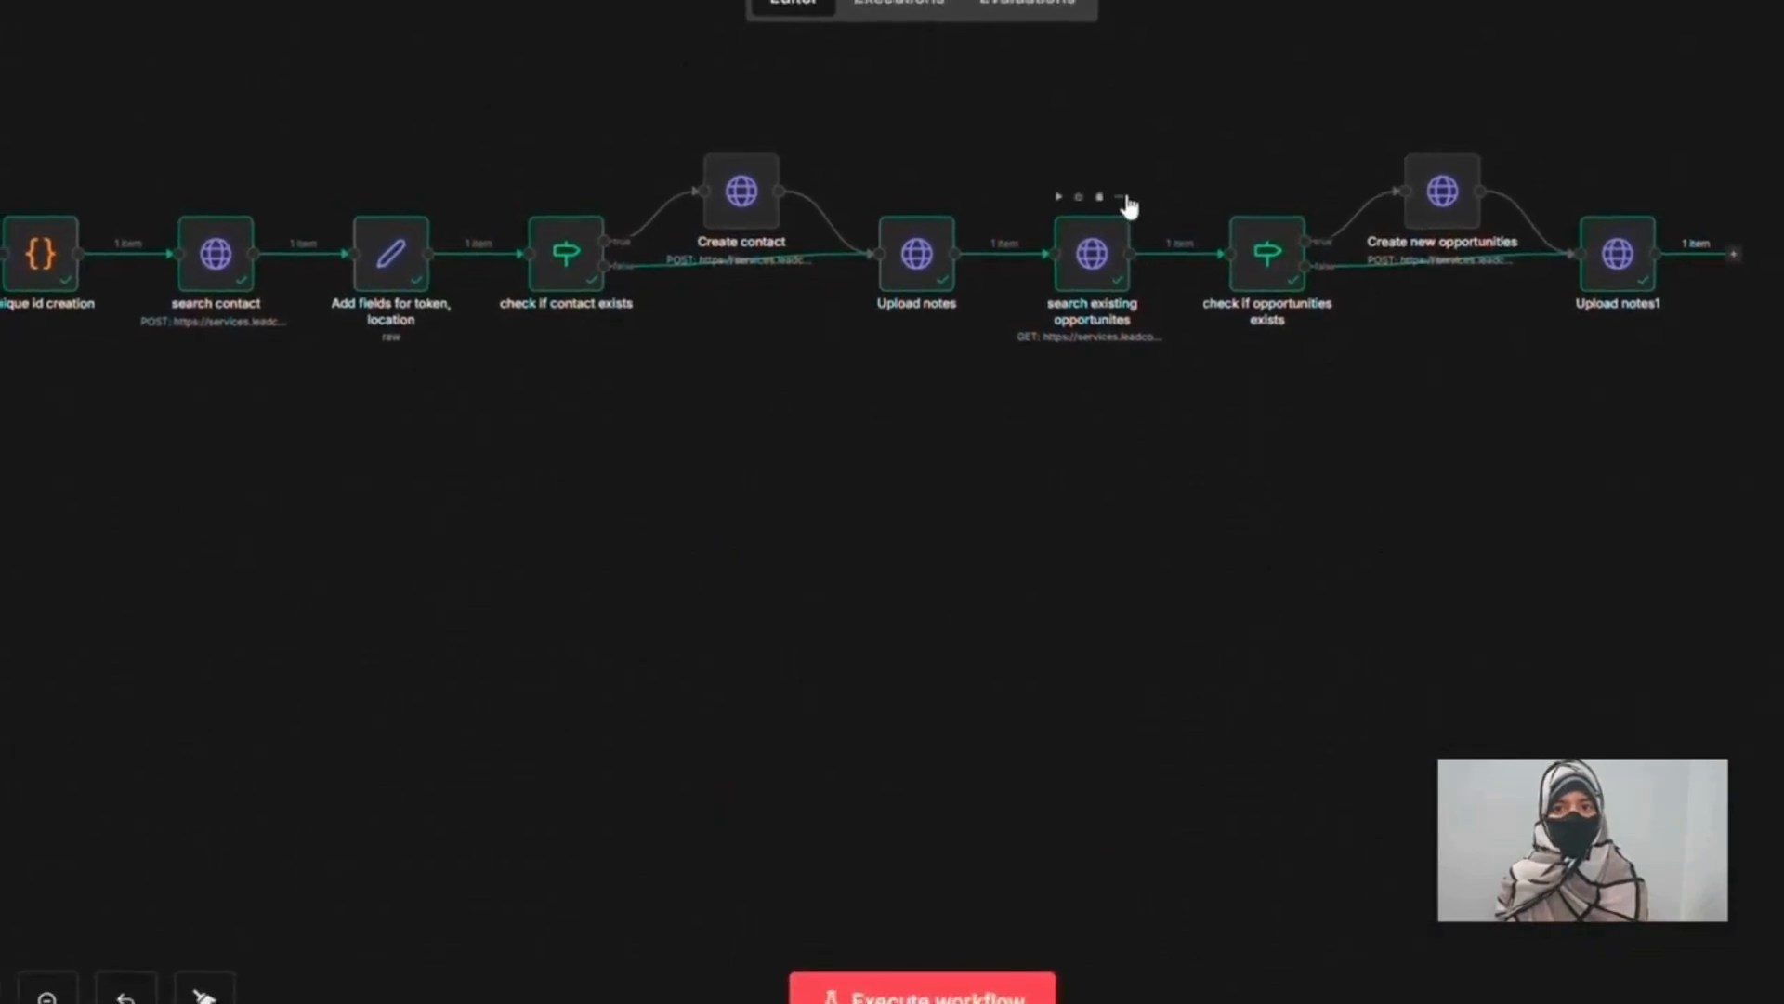
- Open the "search existing opportunites" node, examine its location_id and contact_id query parameters and JSON headers, and close it
right_click(1129, 219)
click(1152, 249)
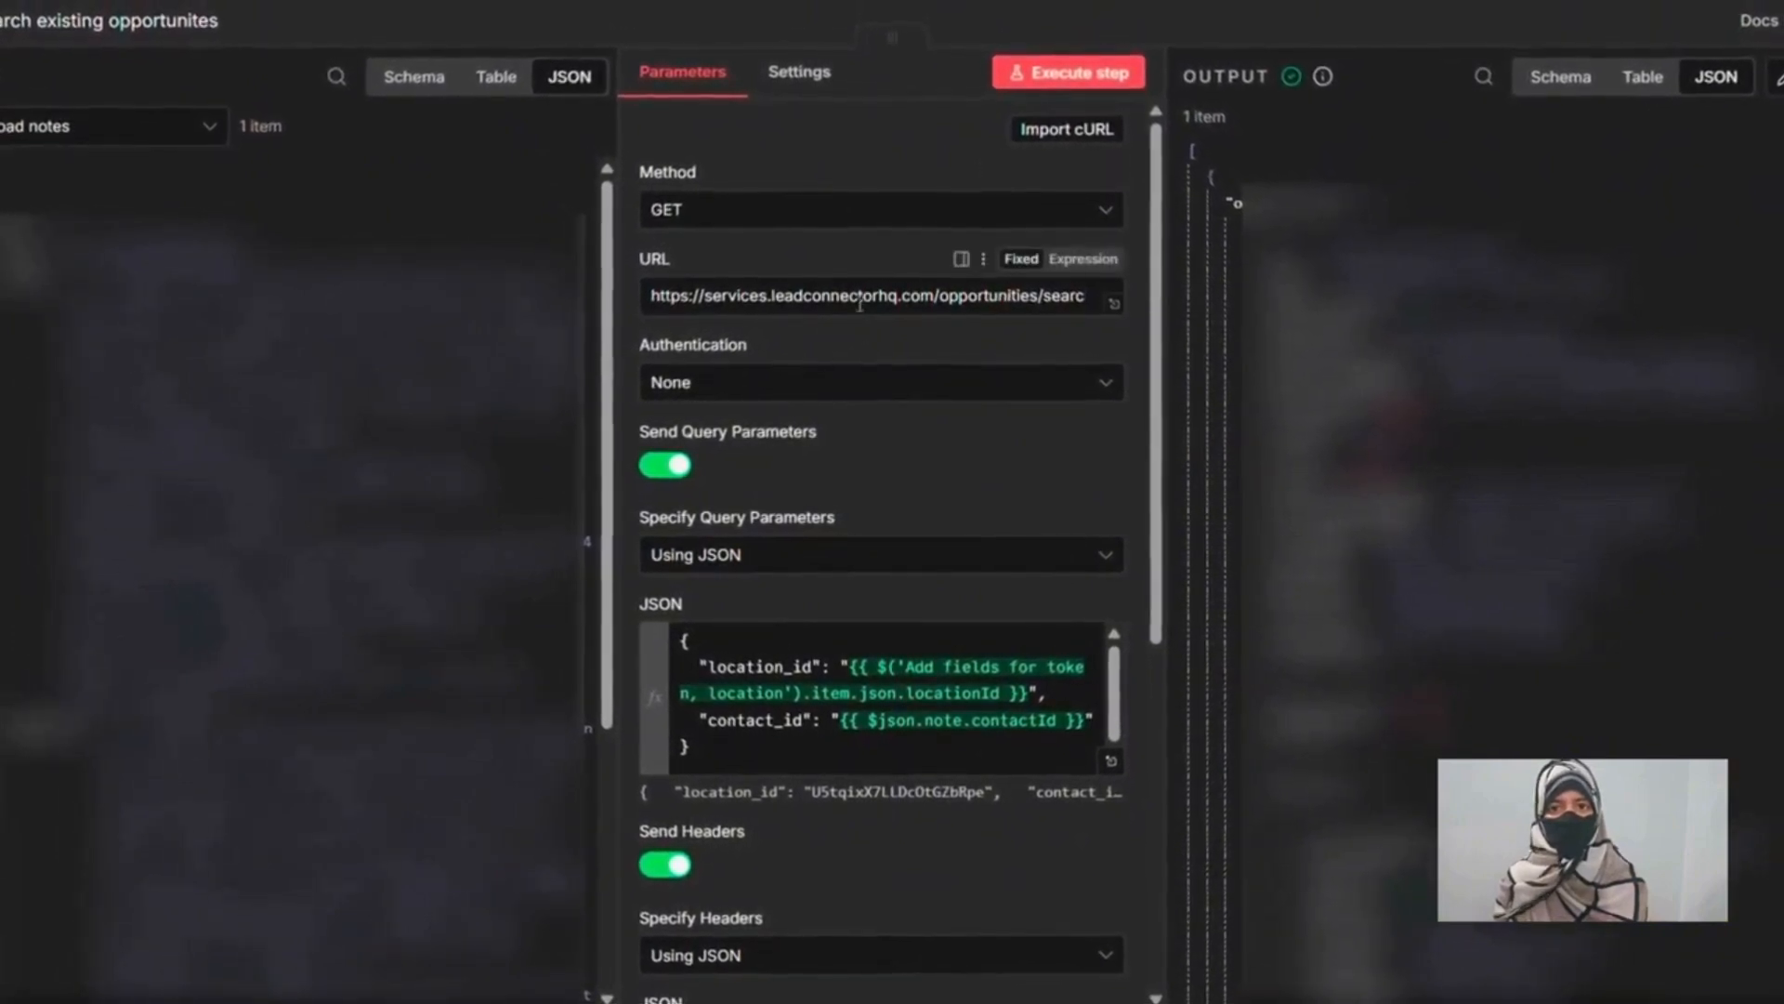
scroll(881, 402, down, 3)
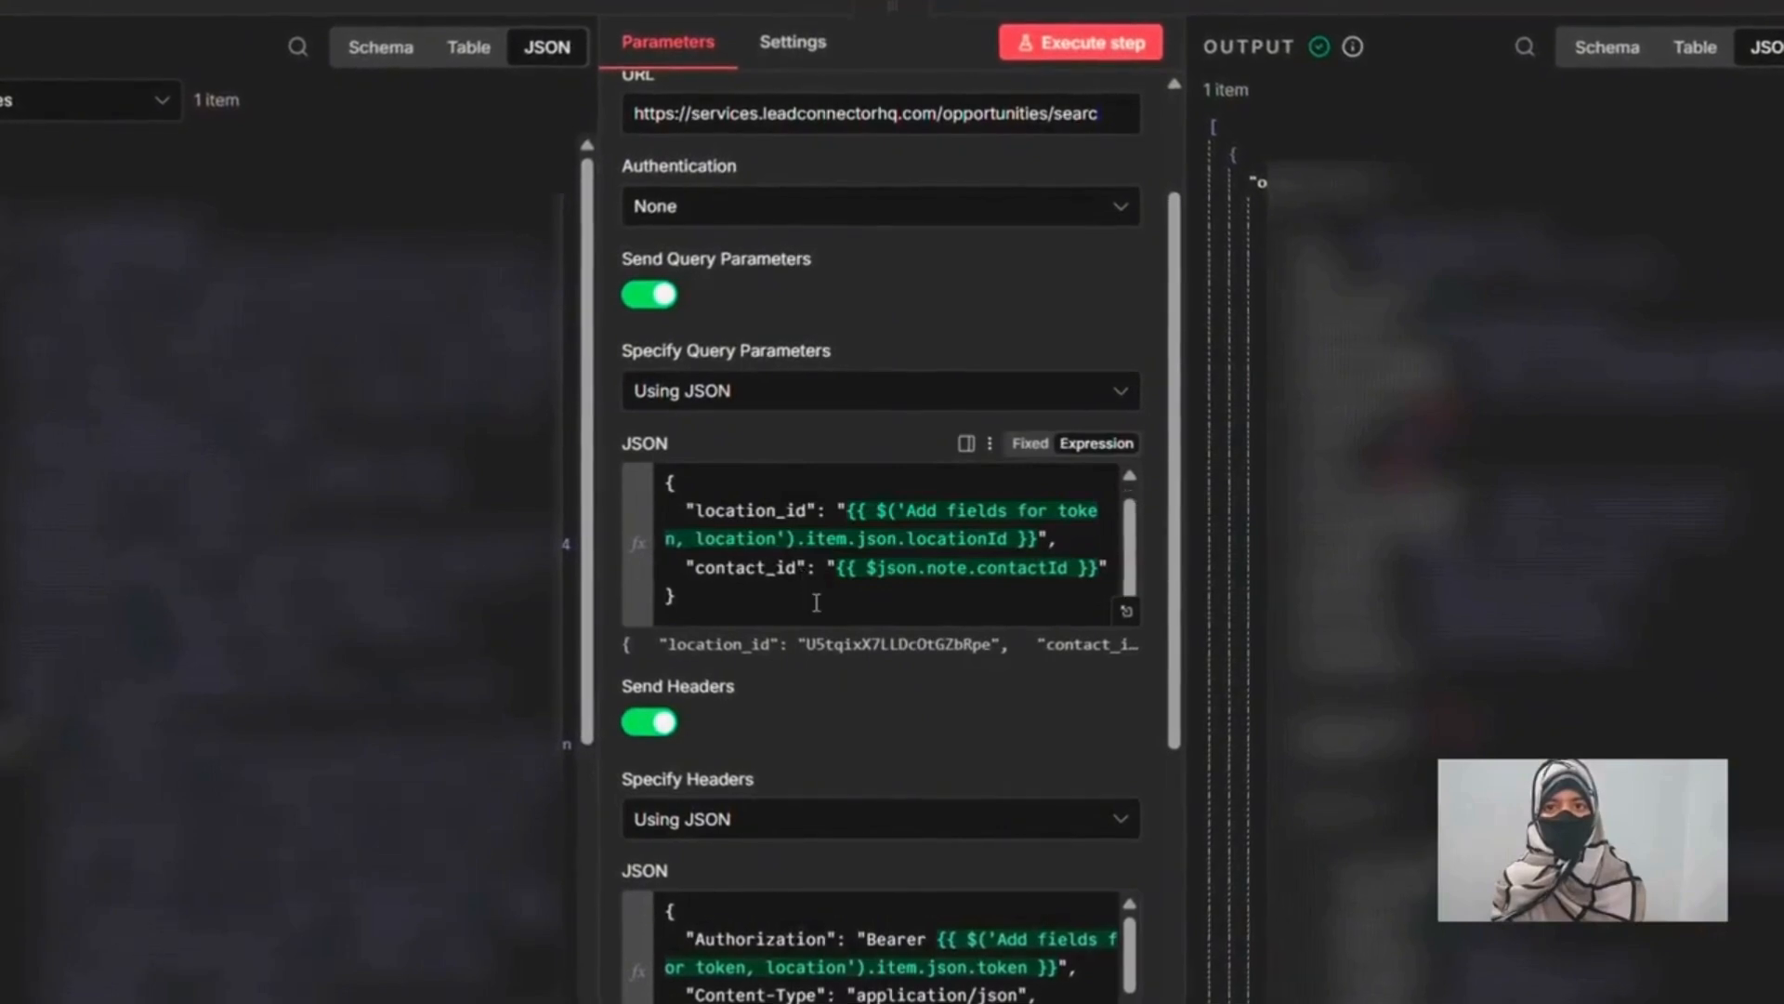
scroll(816, 603, down, 1)
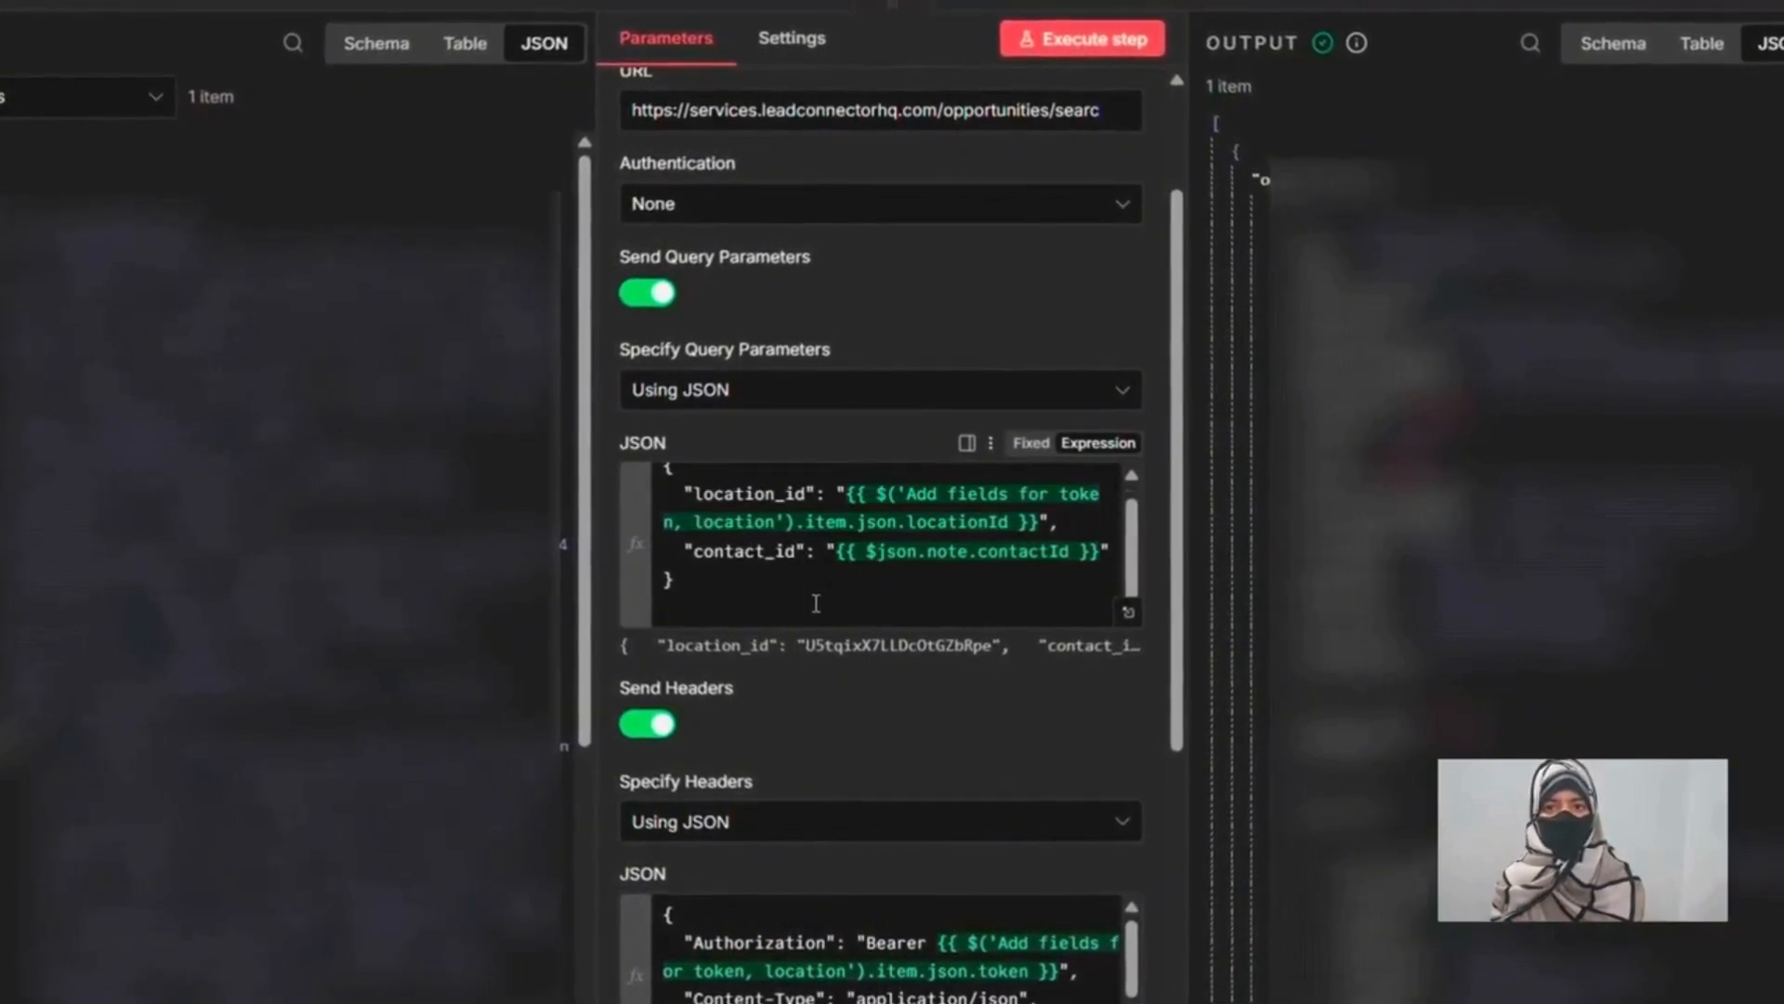
scroll(834, 729, down, 4)
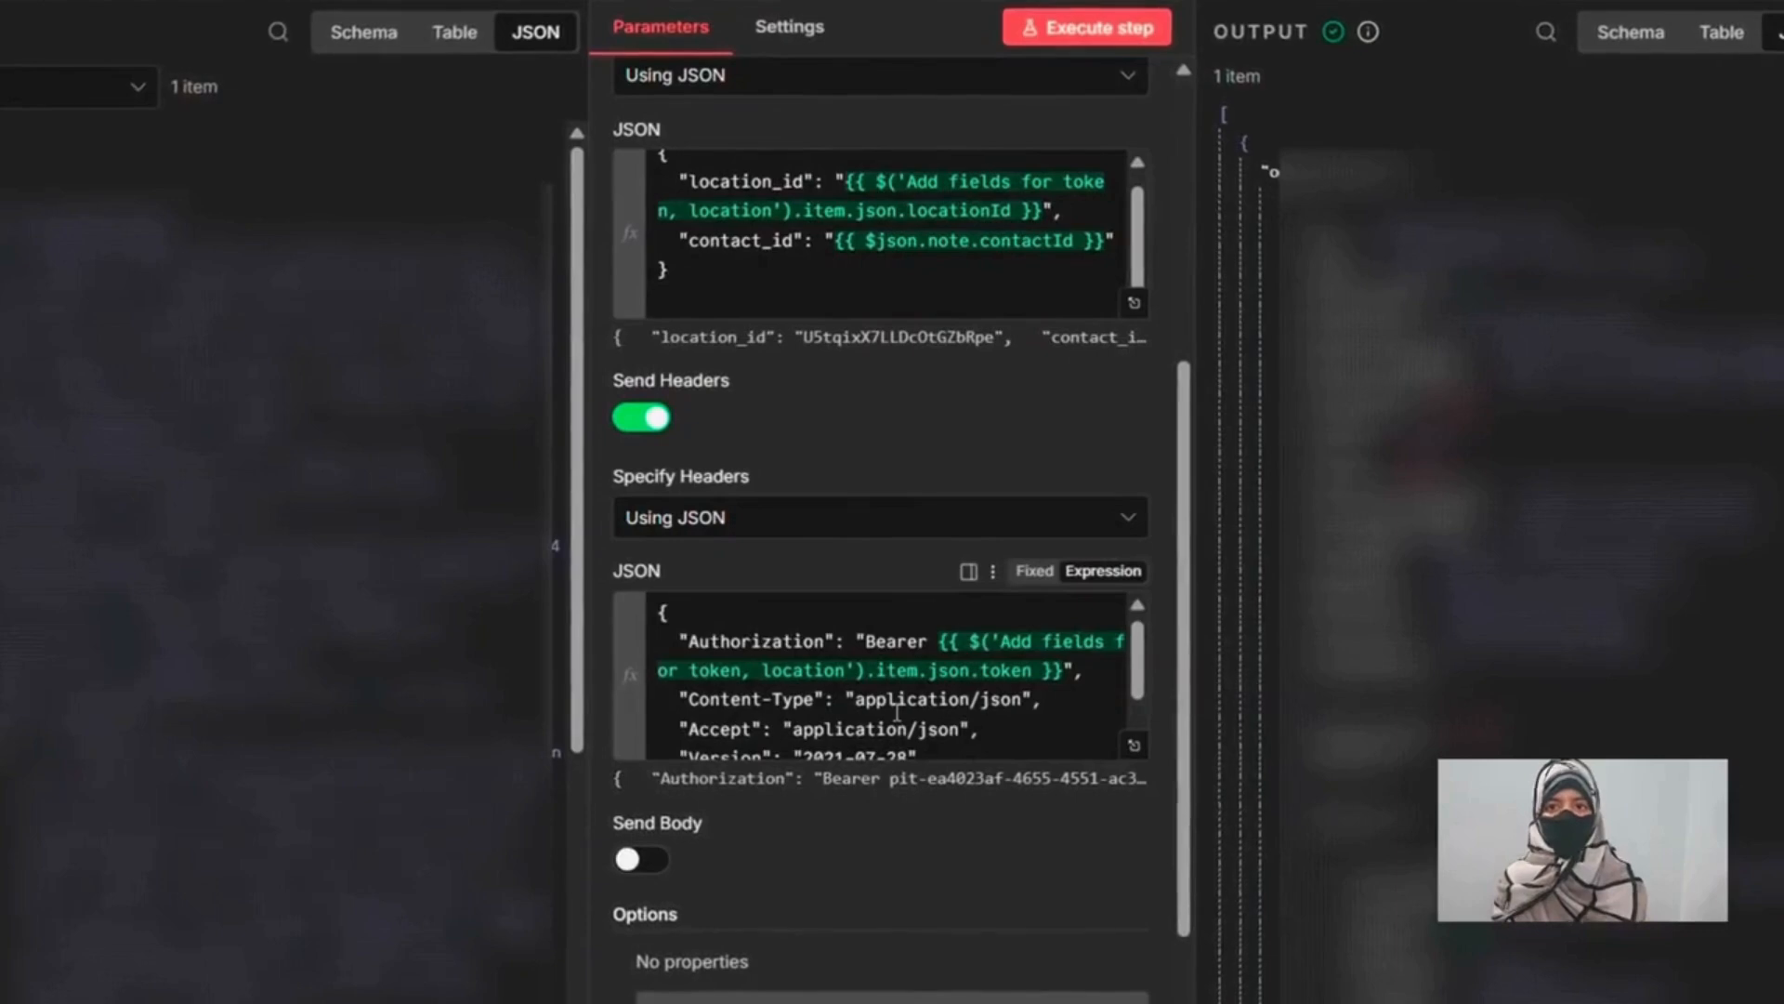
scroll(897, 713, down, 3)
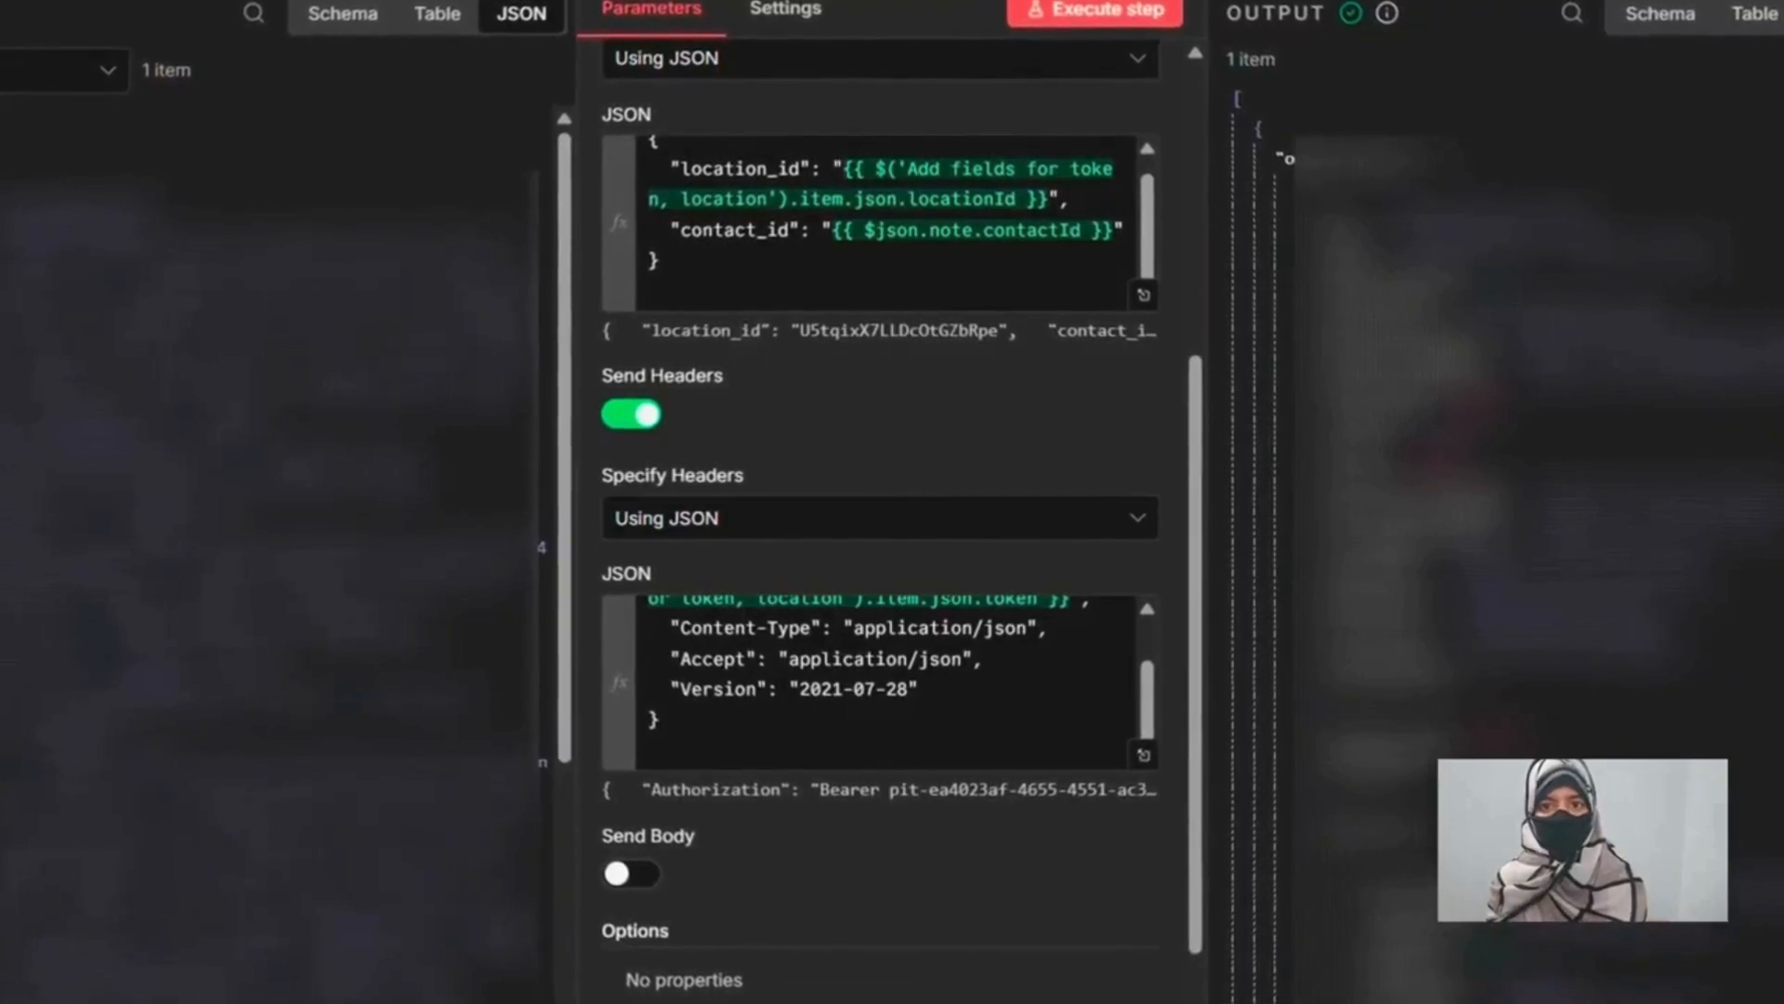
key(Escape)
- Open the "Create new opportunities" node and examine its URL, authentication setting and JSON headers
scroll(1164, 374, right, 2)
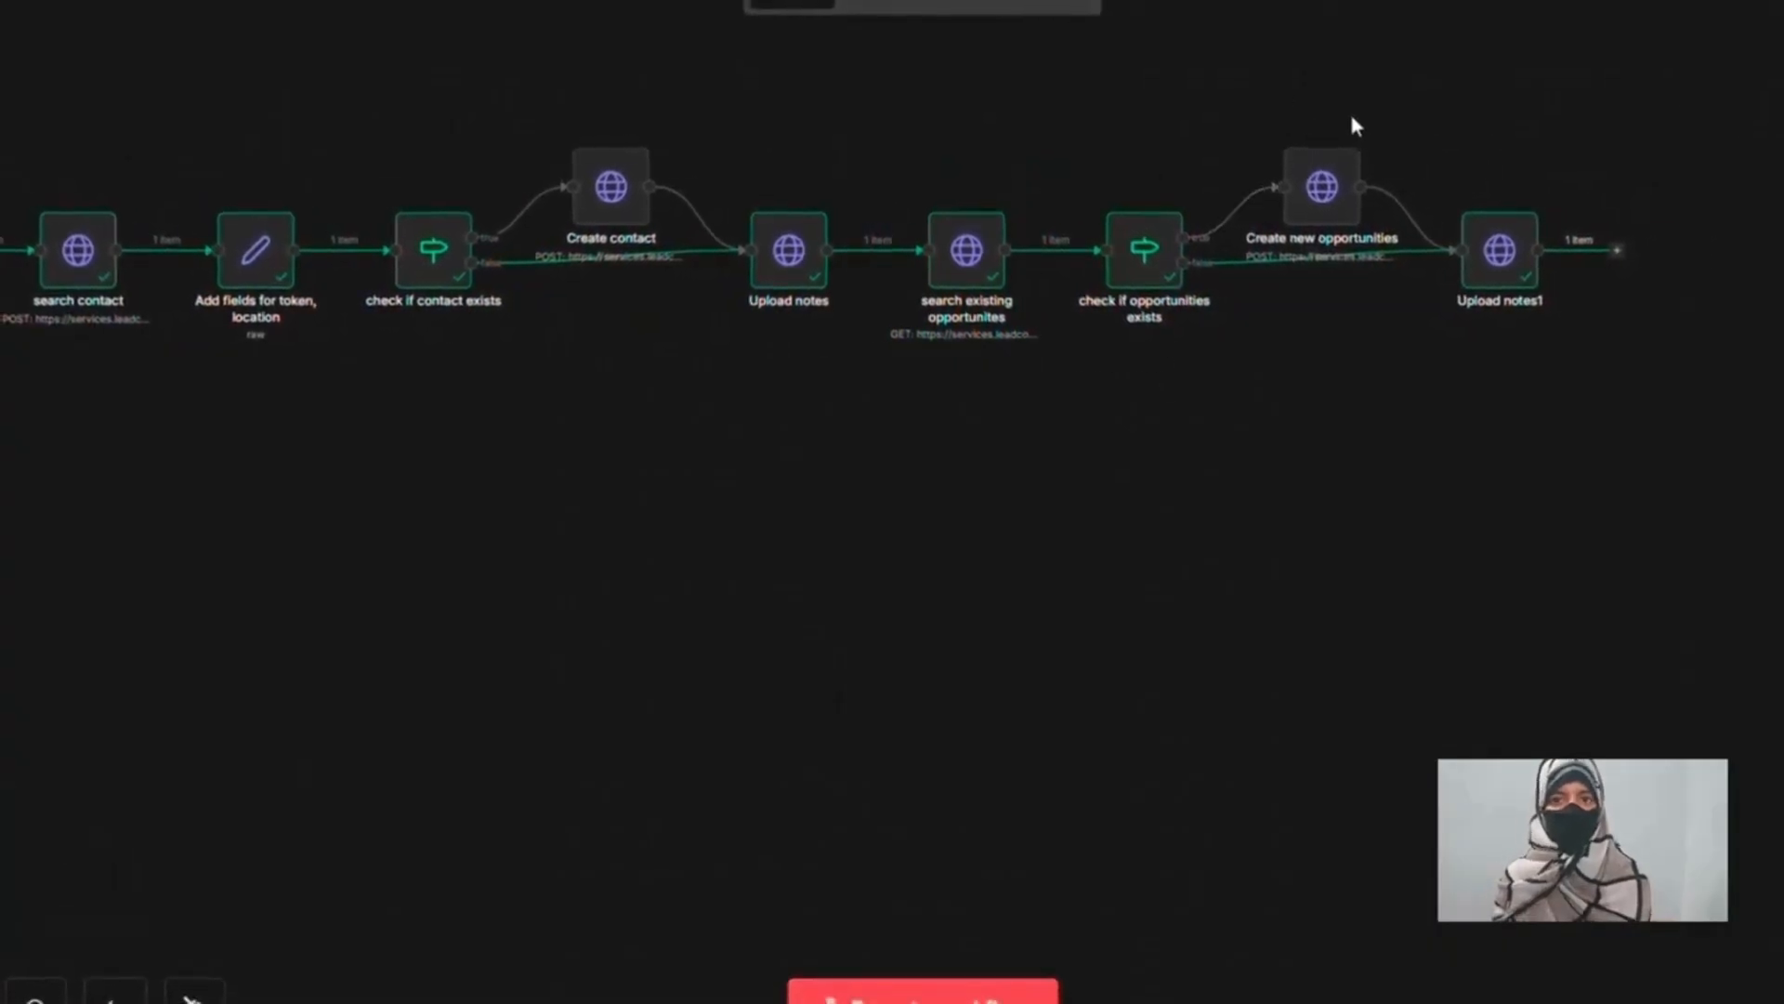
right_click(1341, 146)
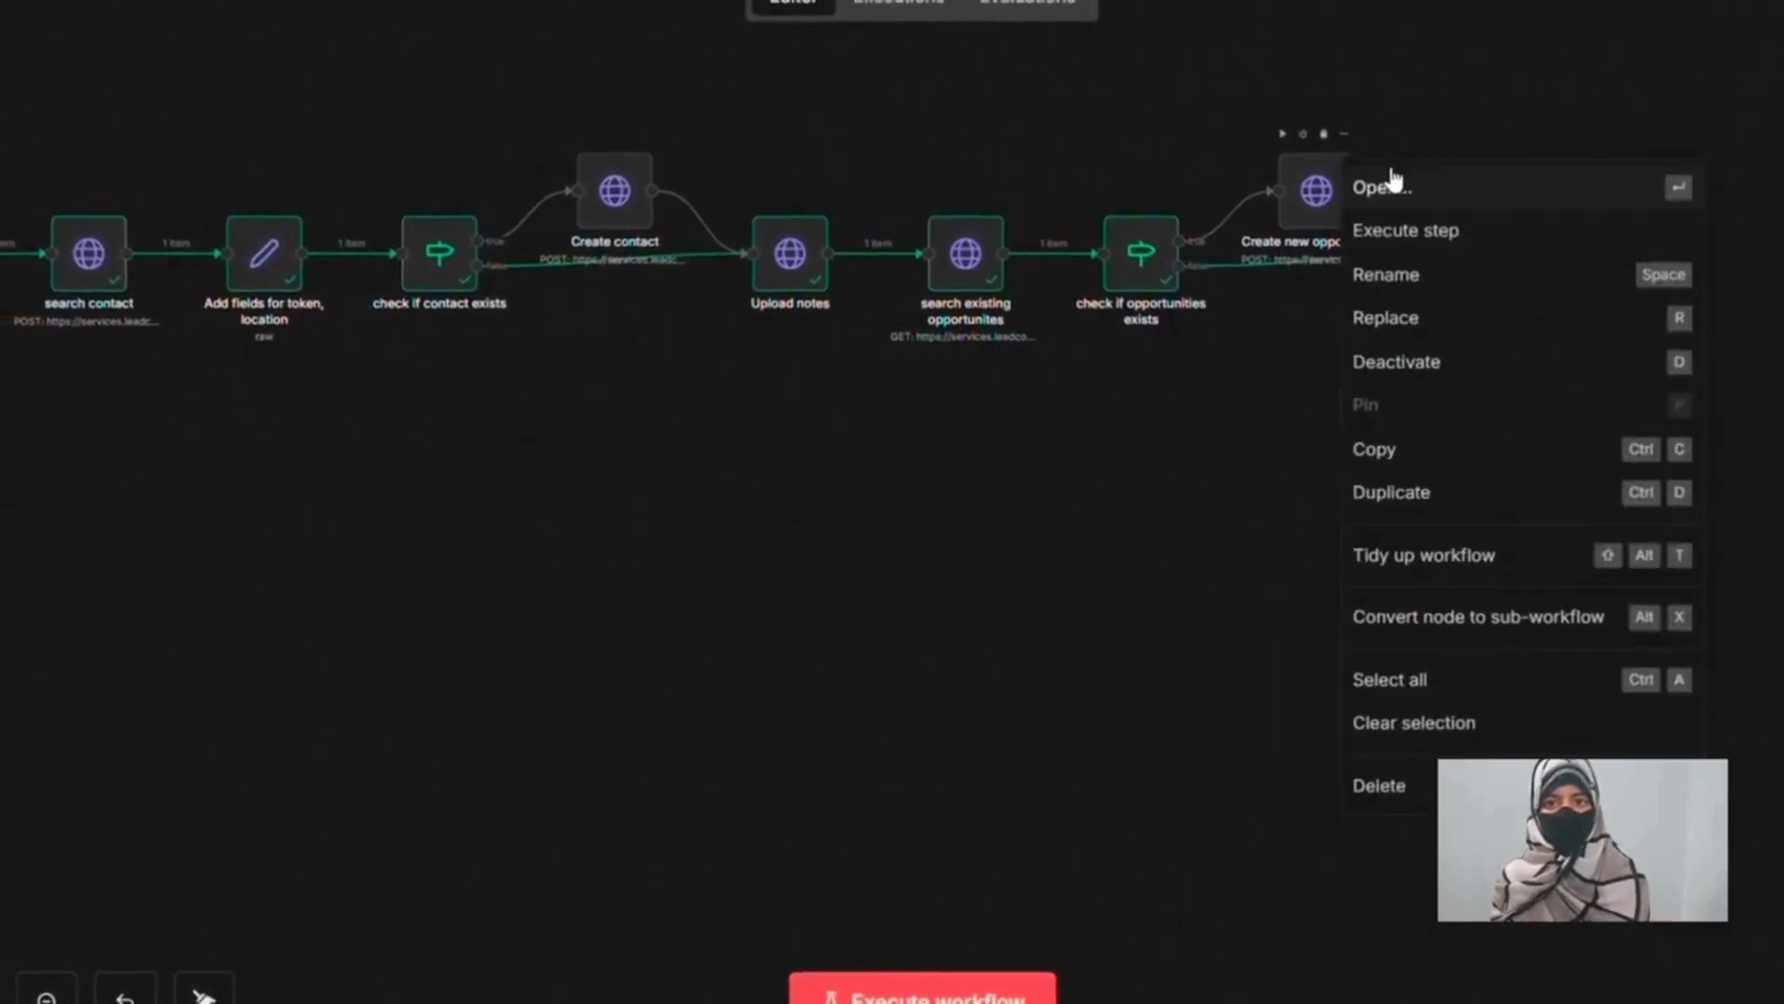
click(1392, 186)
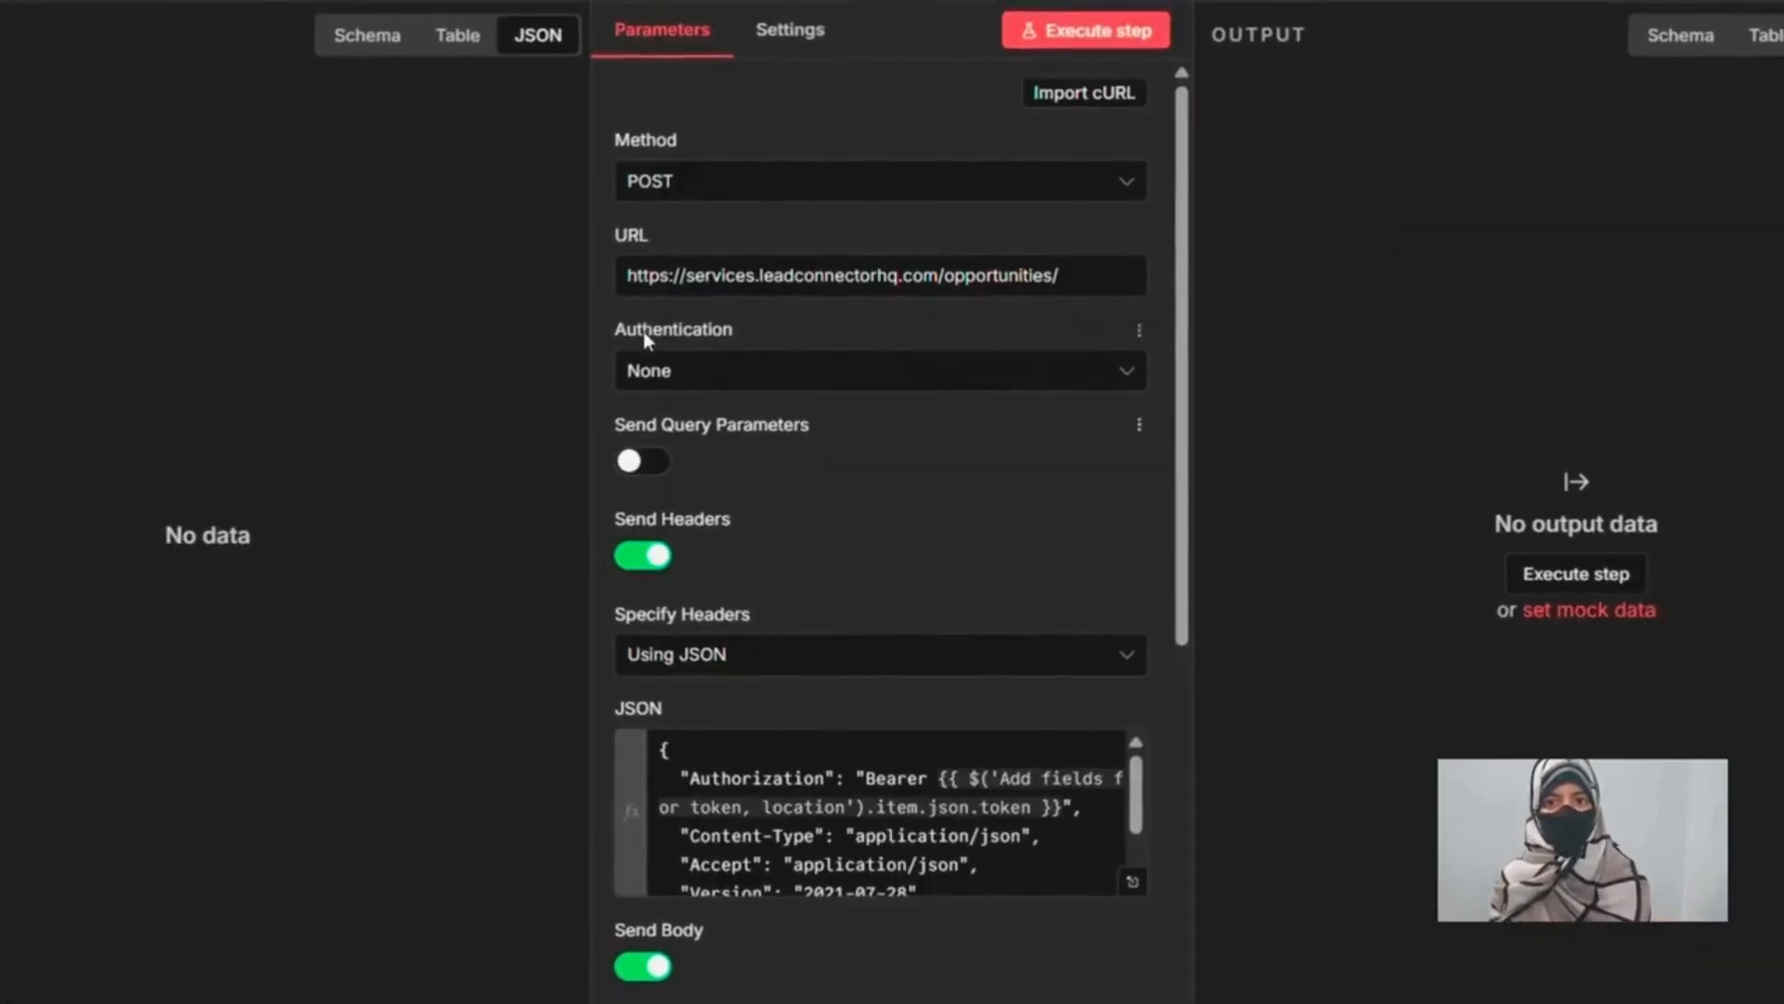
scroll(933, 460, down, 3)
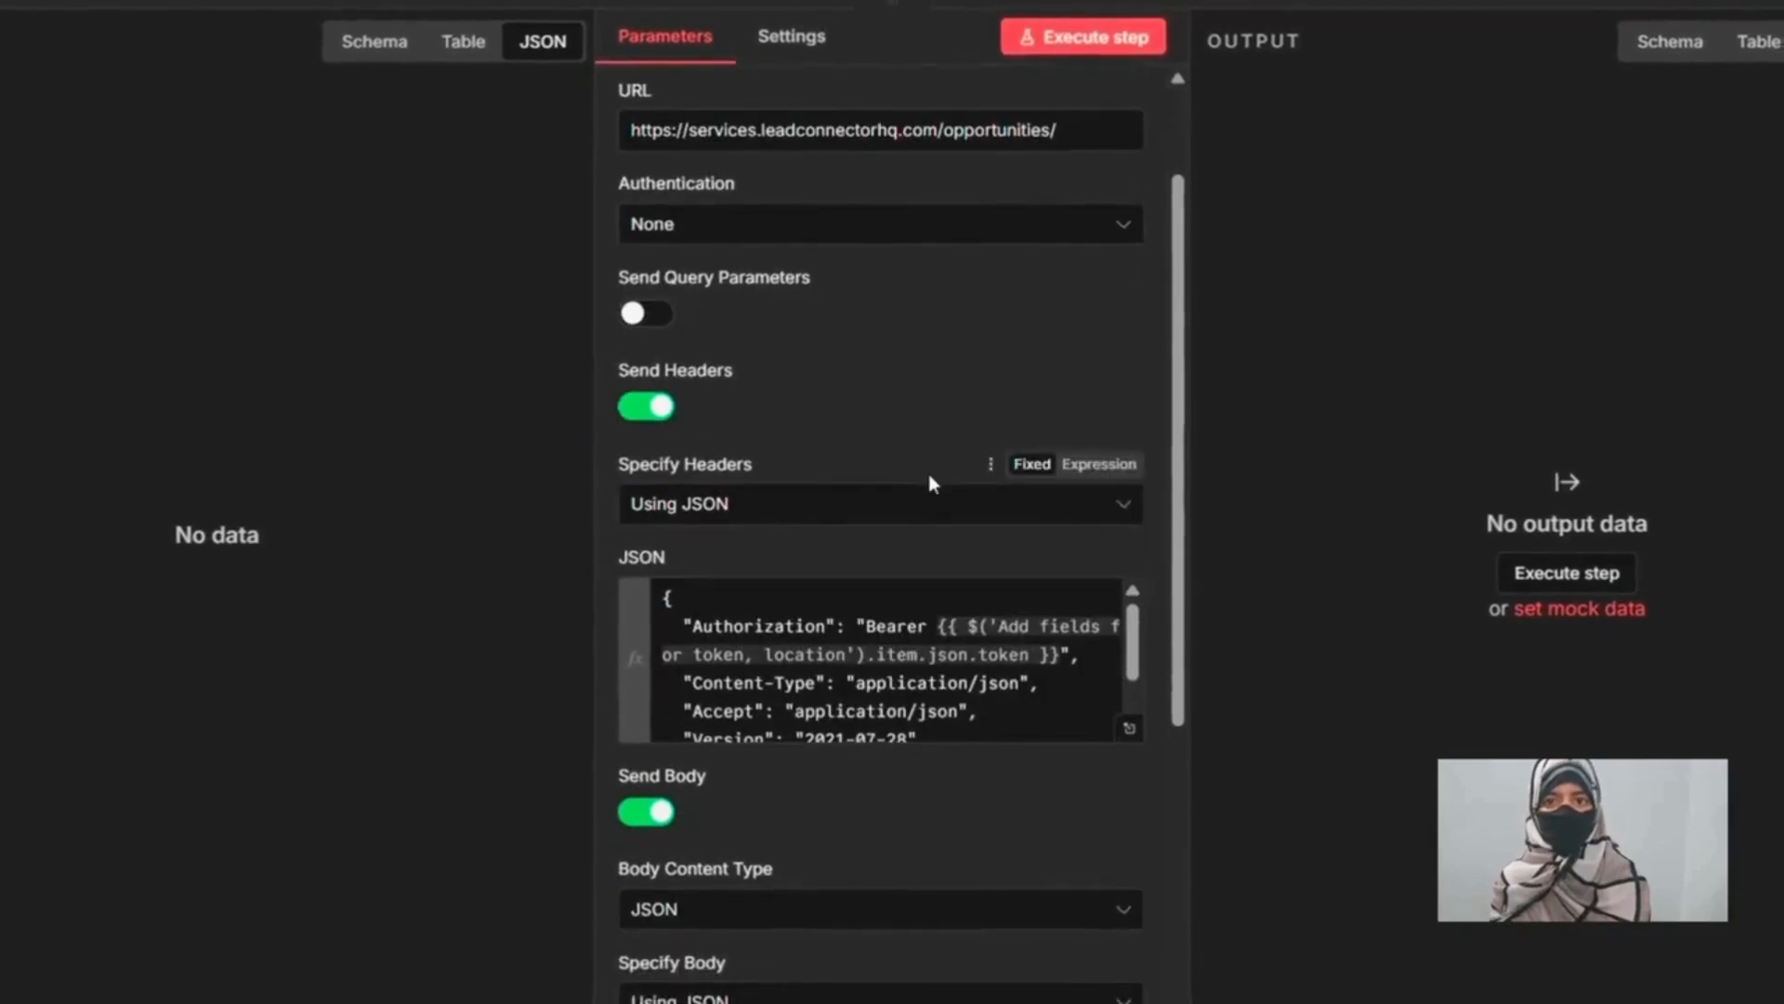
scroll(810, 643, down, 2)
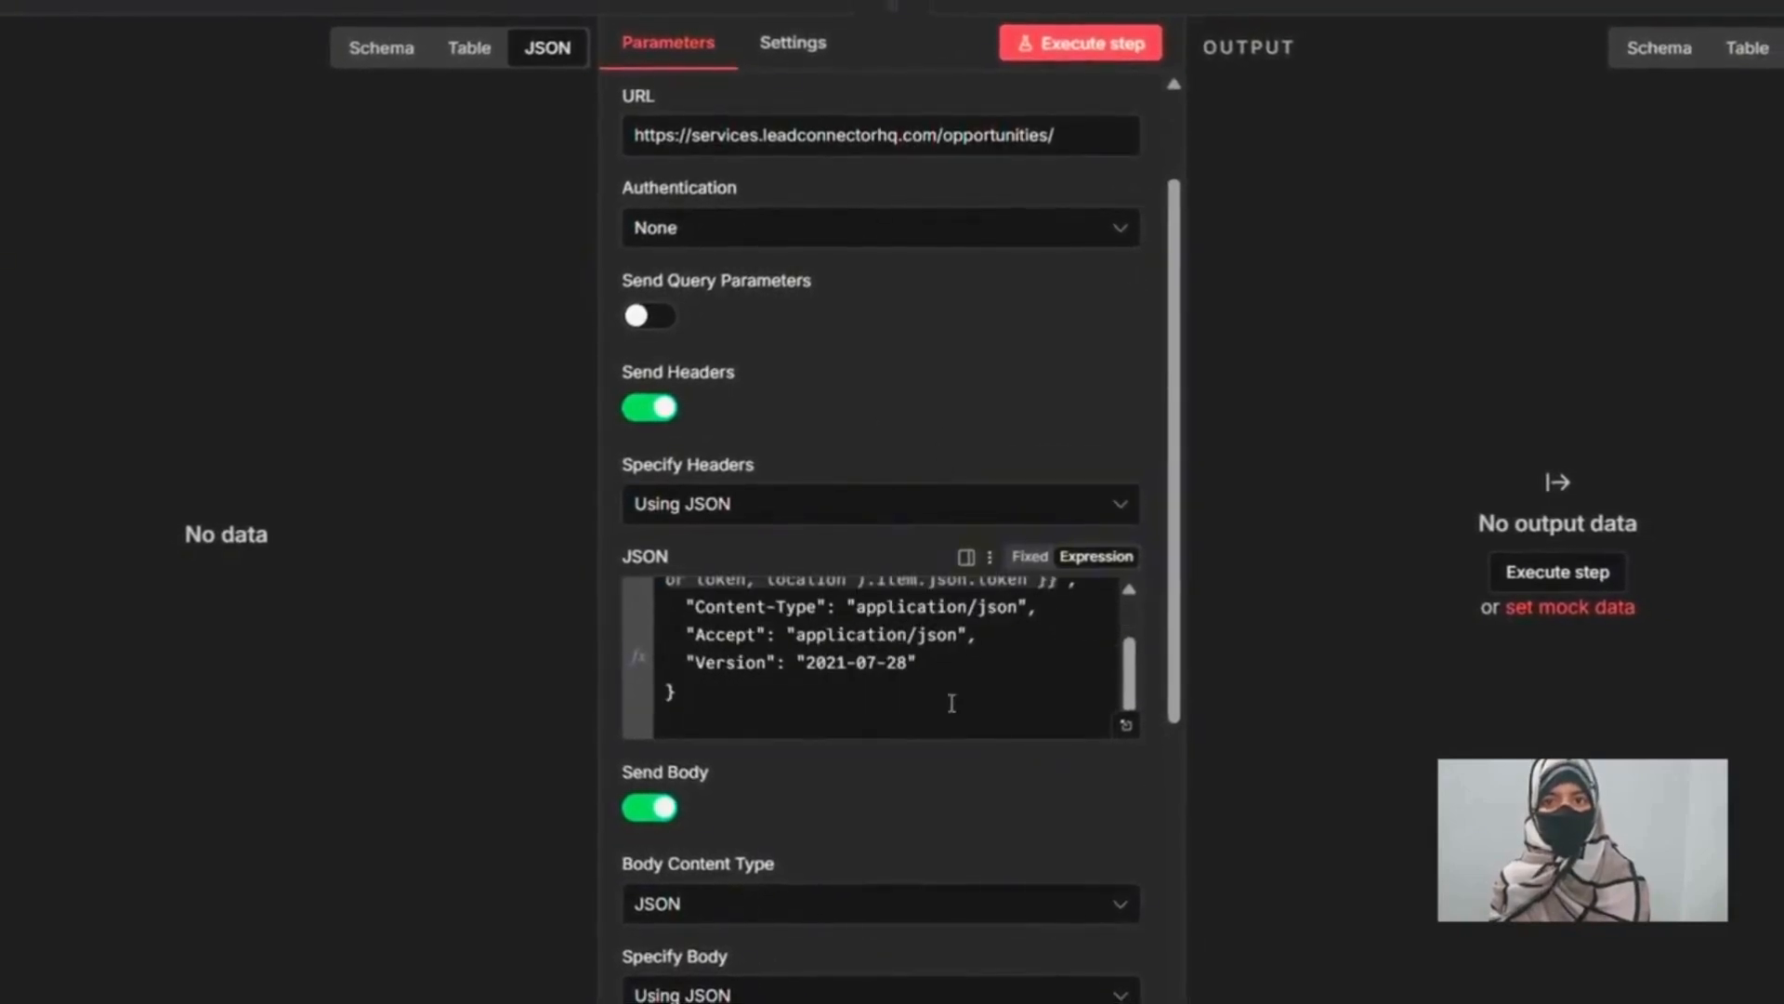
scroll(946, 805, down, 2)
- Read the "Create new opportunities" JSON body from locationId and the pipeline fields through contactId, name and status, and close the node
scroll(946, 805, down, 5)
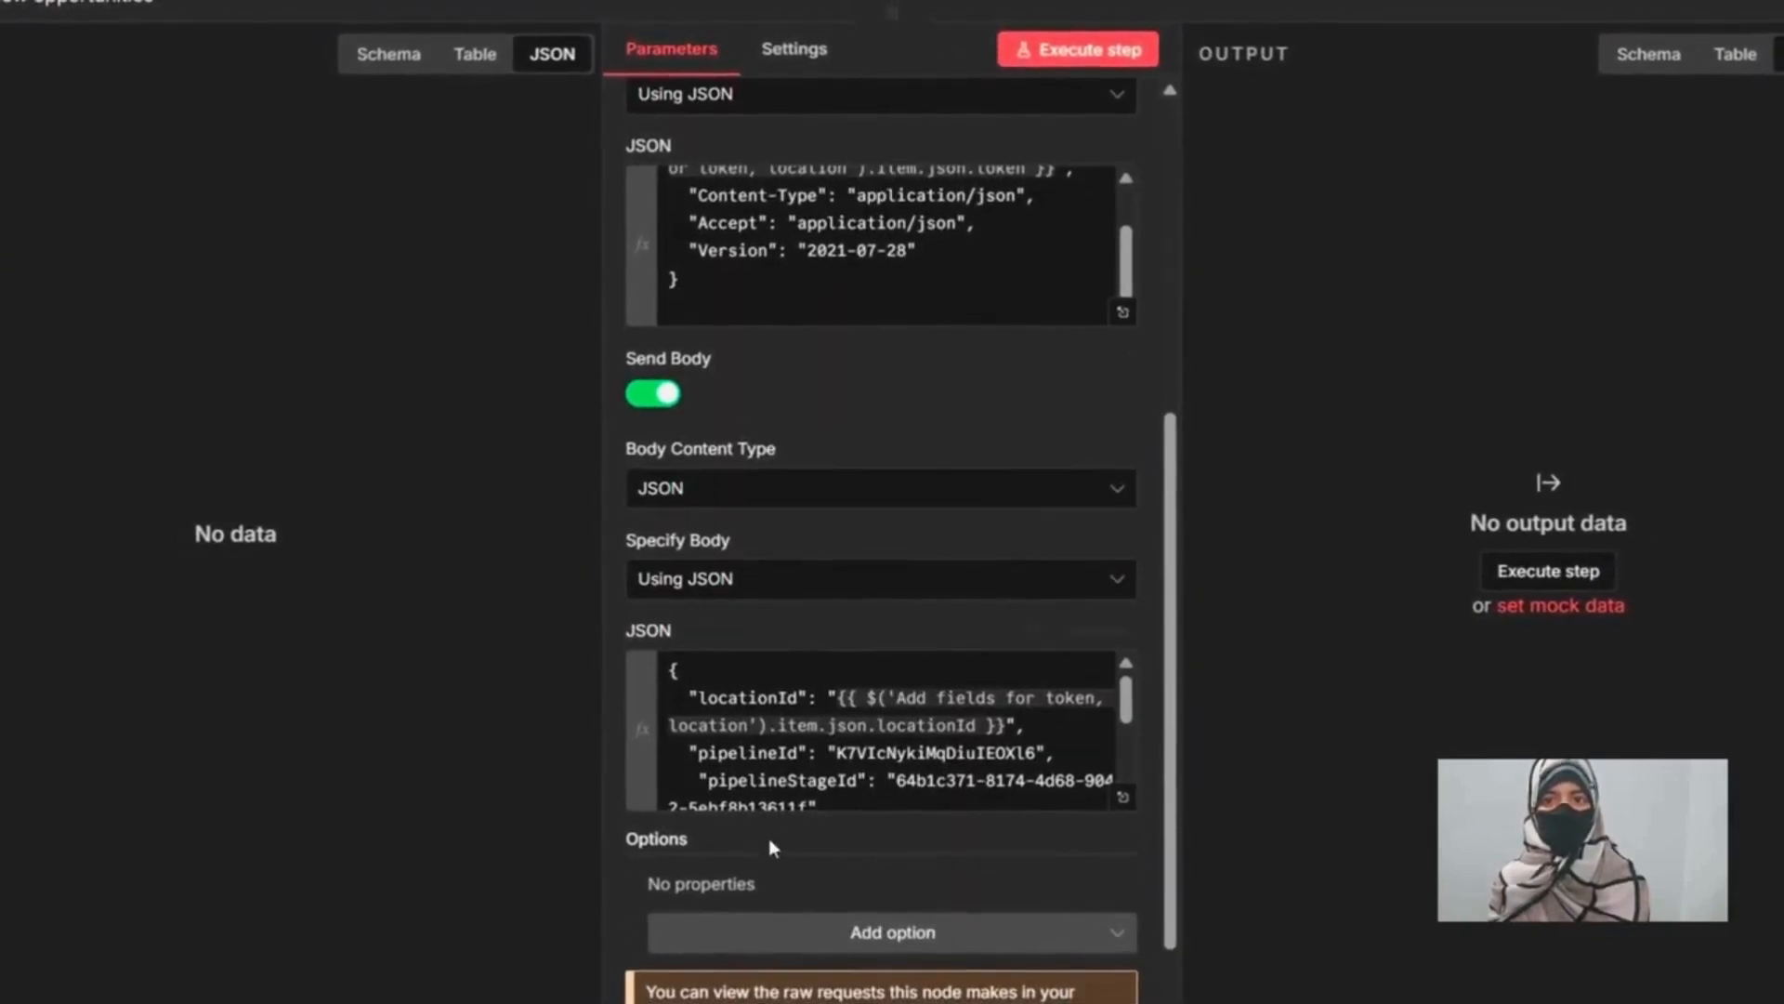
scroll(771, 715, down, 2)
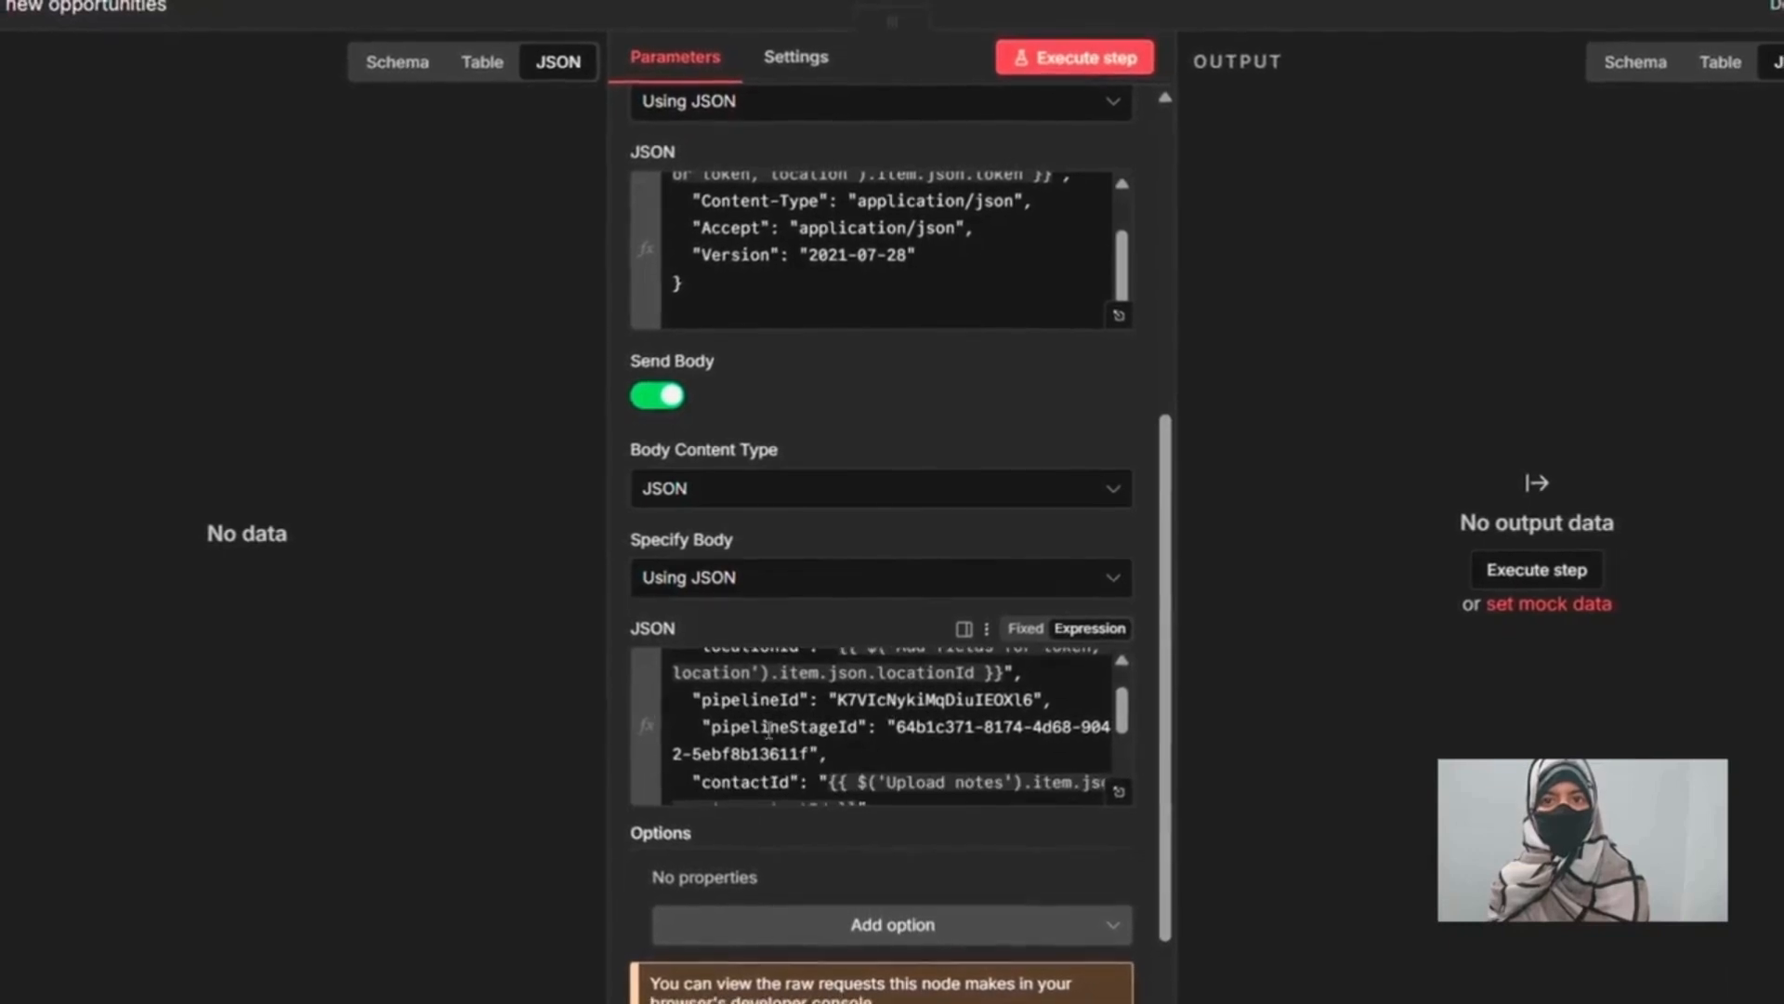
scroll(781, 734, down, 3)
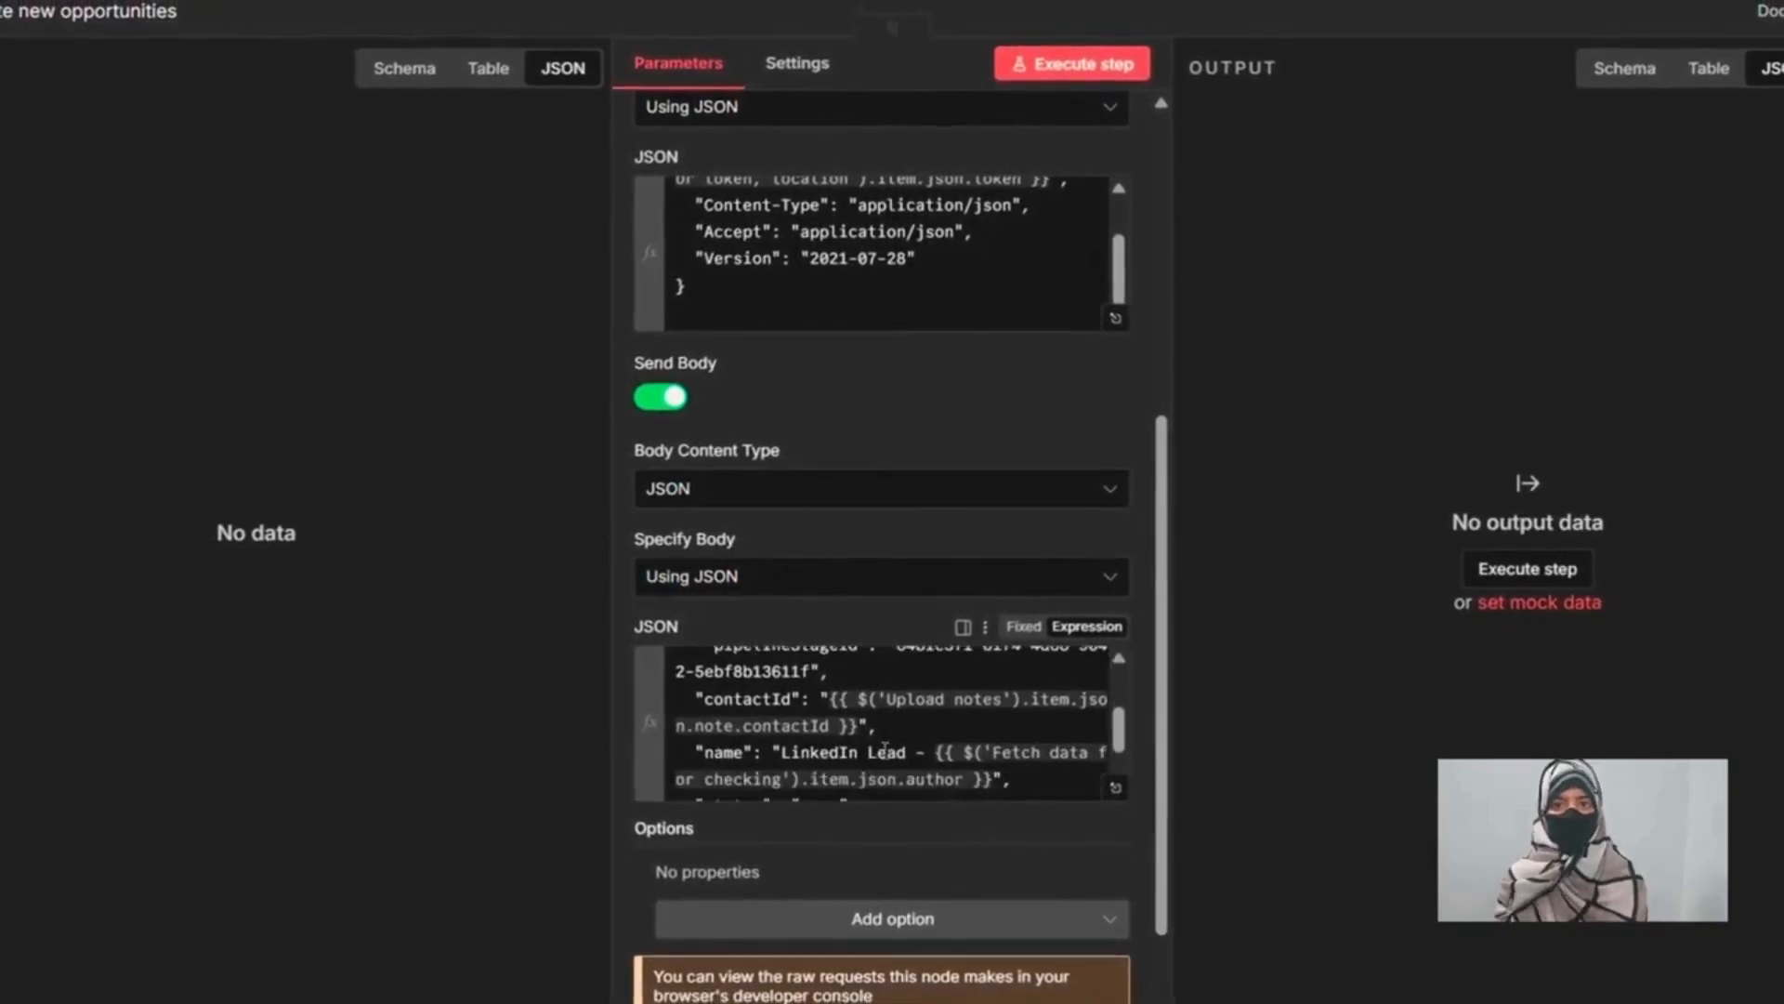
scroll(884, 749, down, 3)
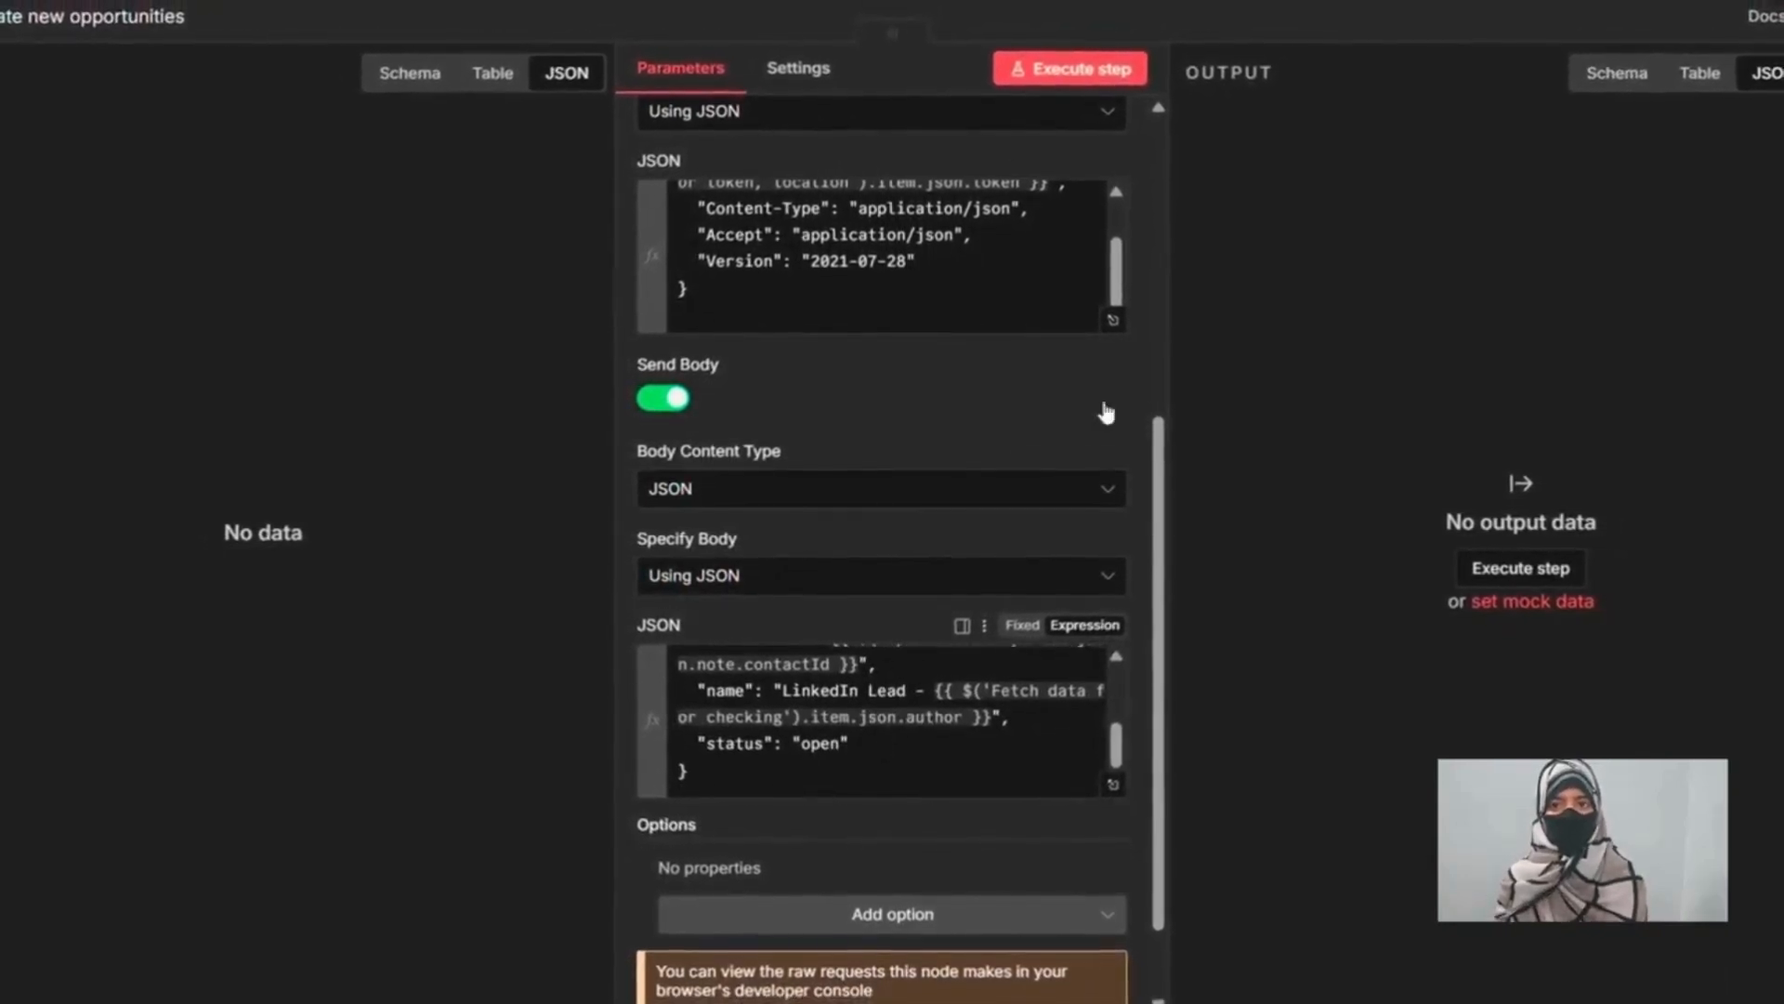
click(1310, 2)
- Open the "Upload notes1" node and examine its contact notes URL, authentication setting and JSON headers
scroll(1371, 354, right, 2)
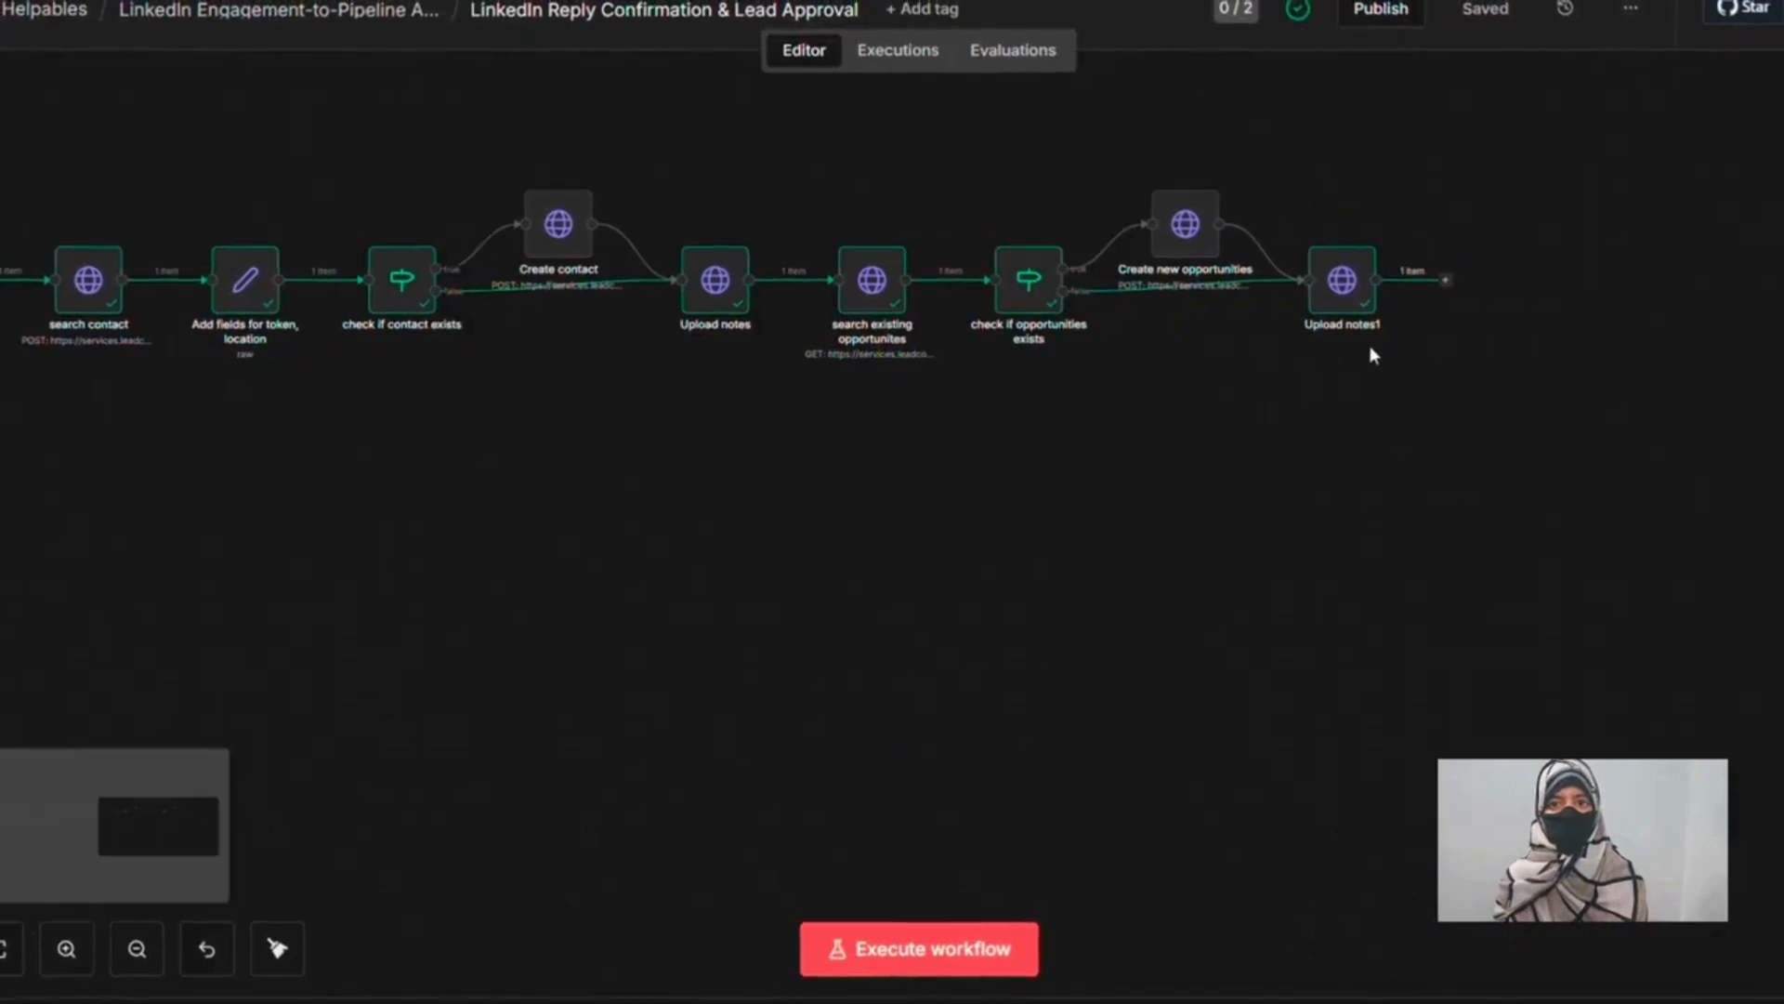
right_click(1327, 265)
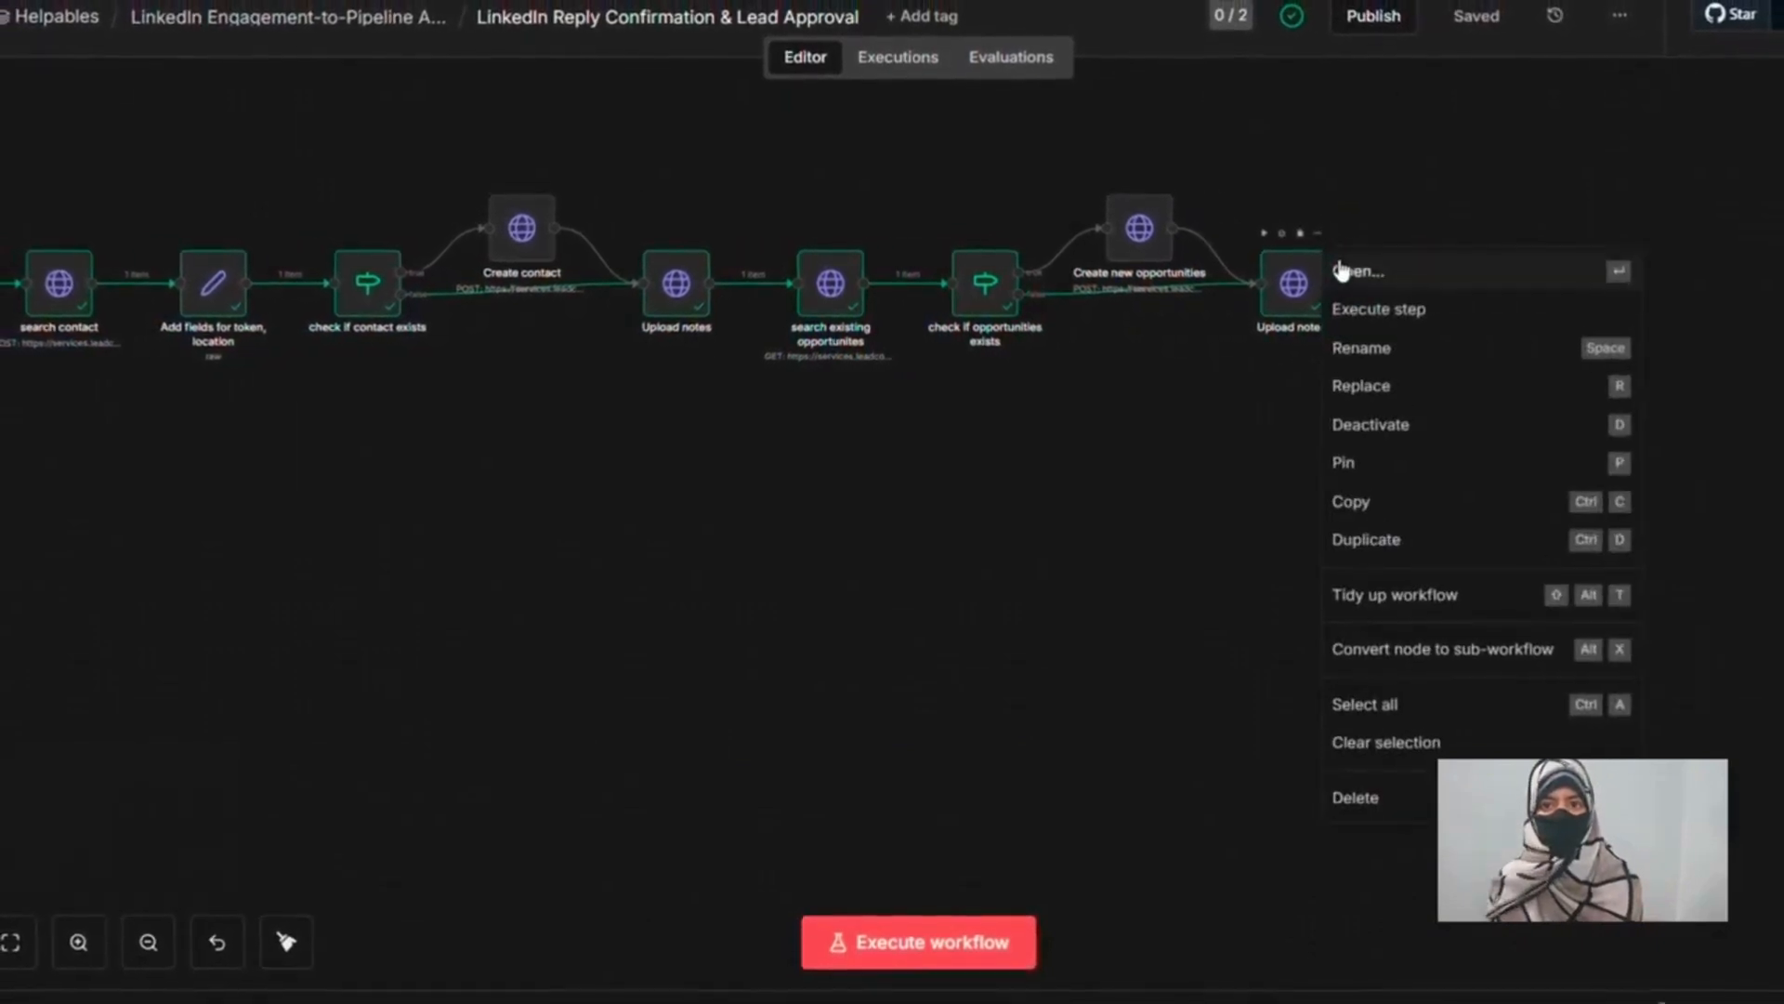
click(1339, 272)
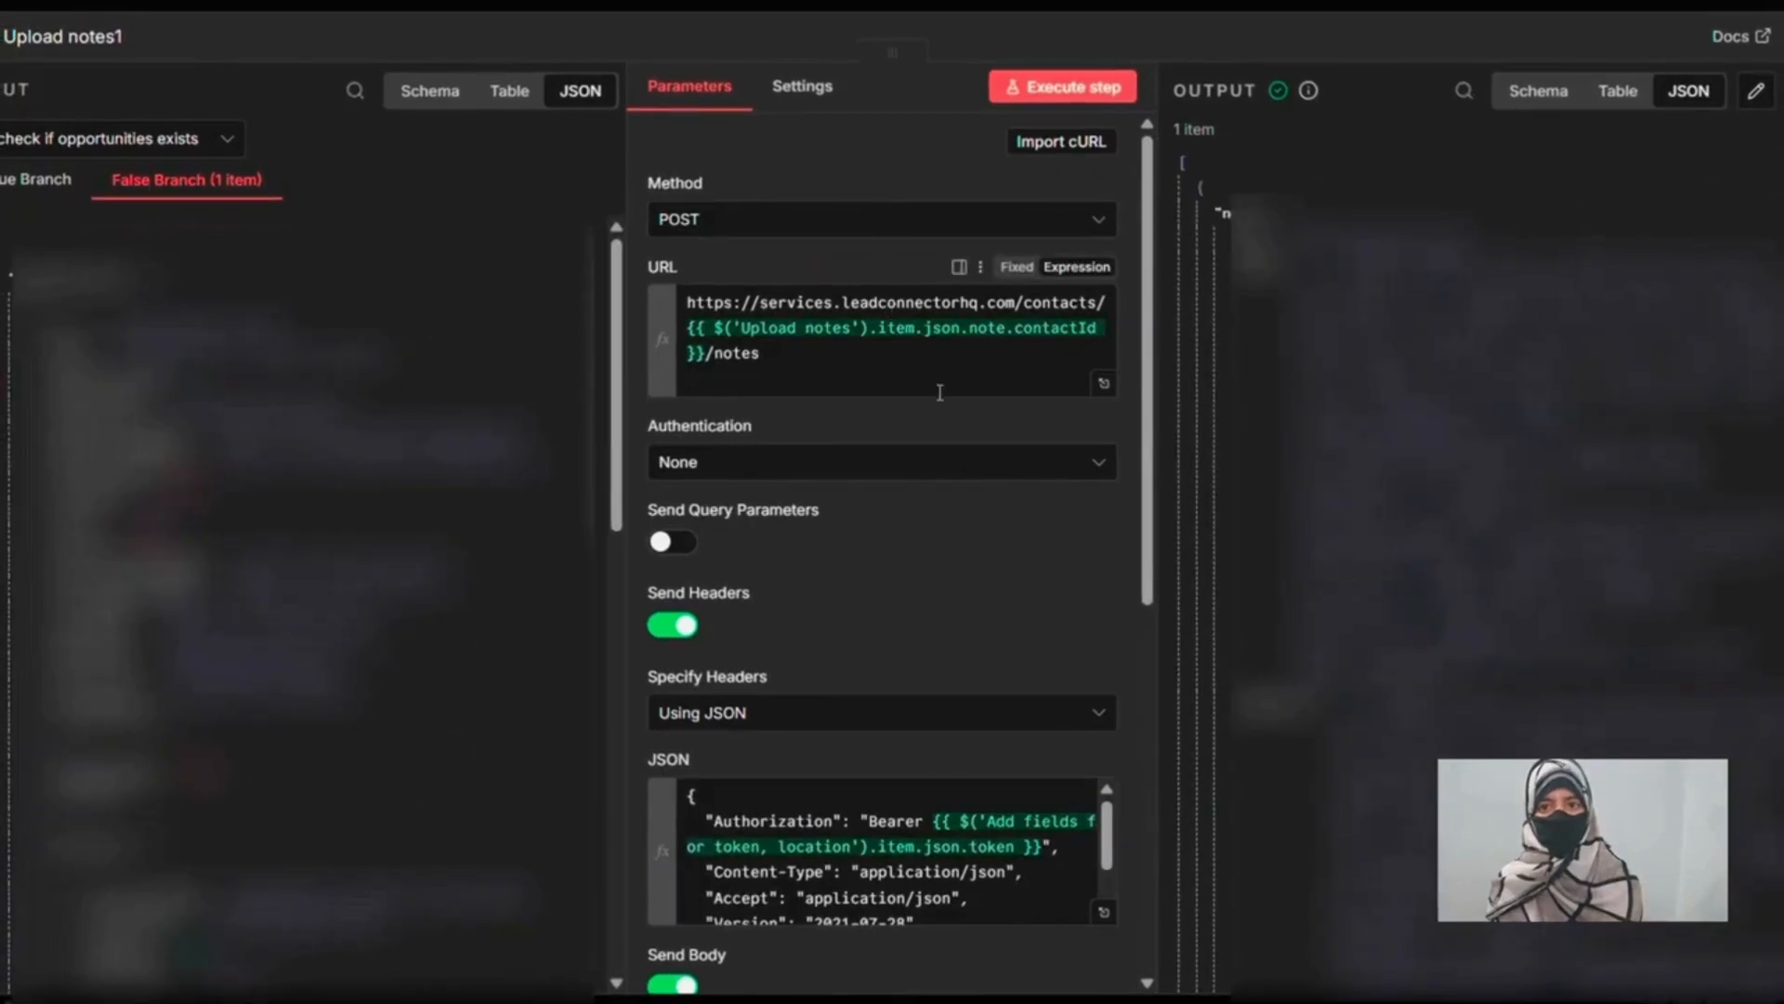
scroll(931, 535, down, 2)
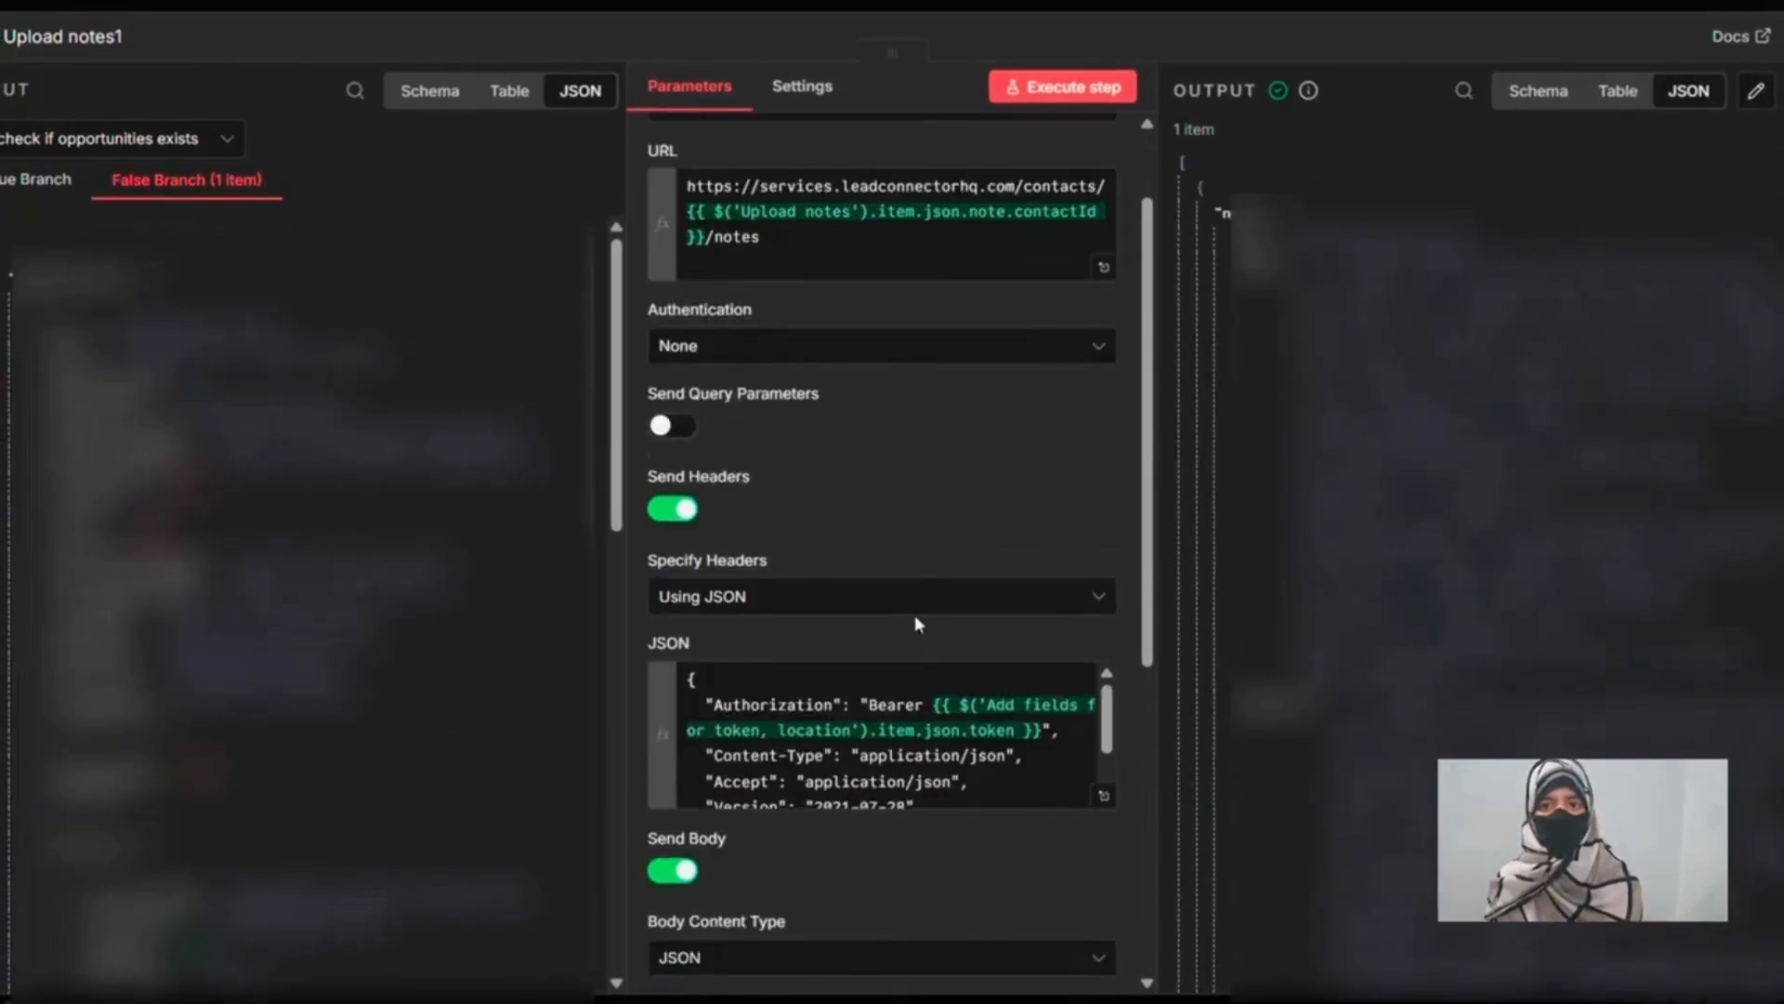
scroll(914, 615, down, 1)
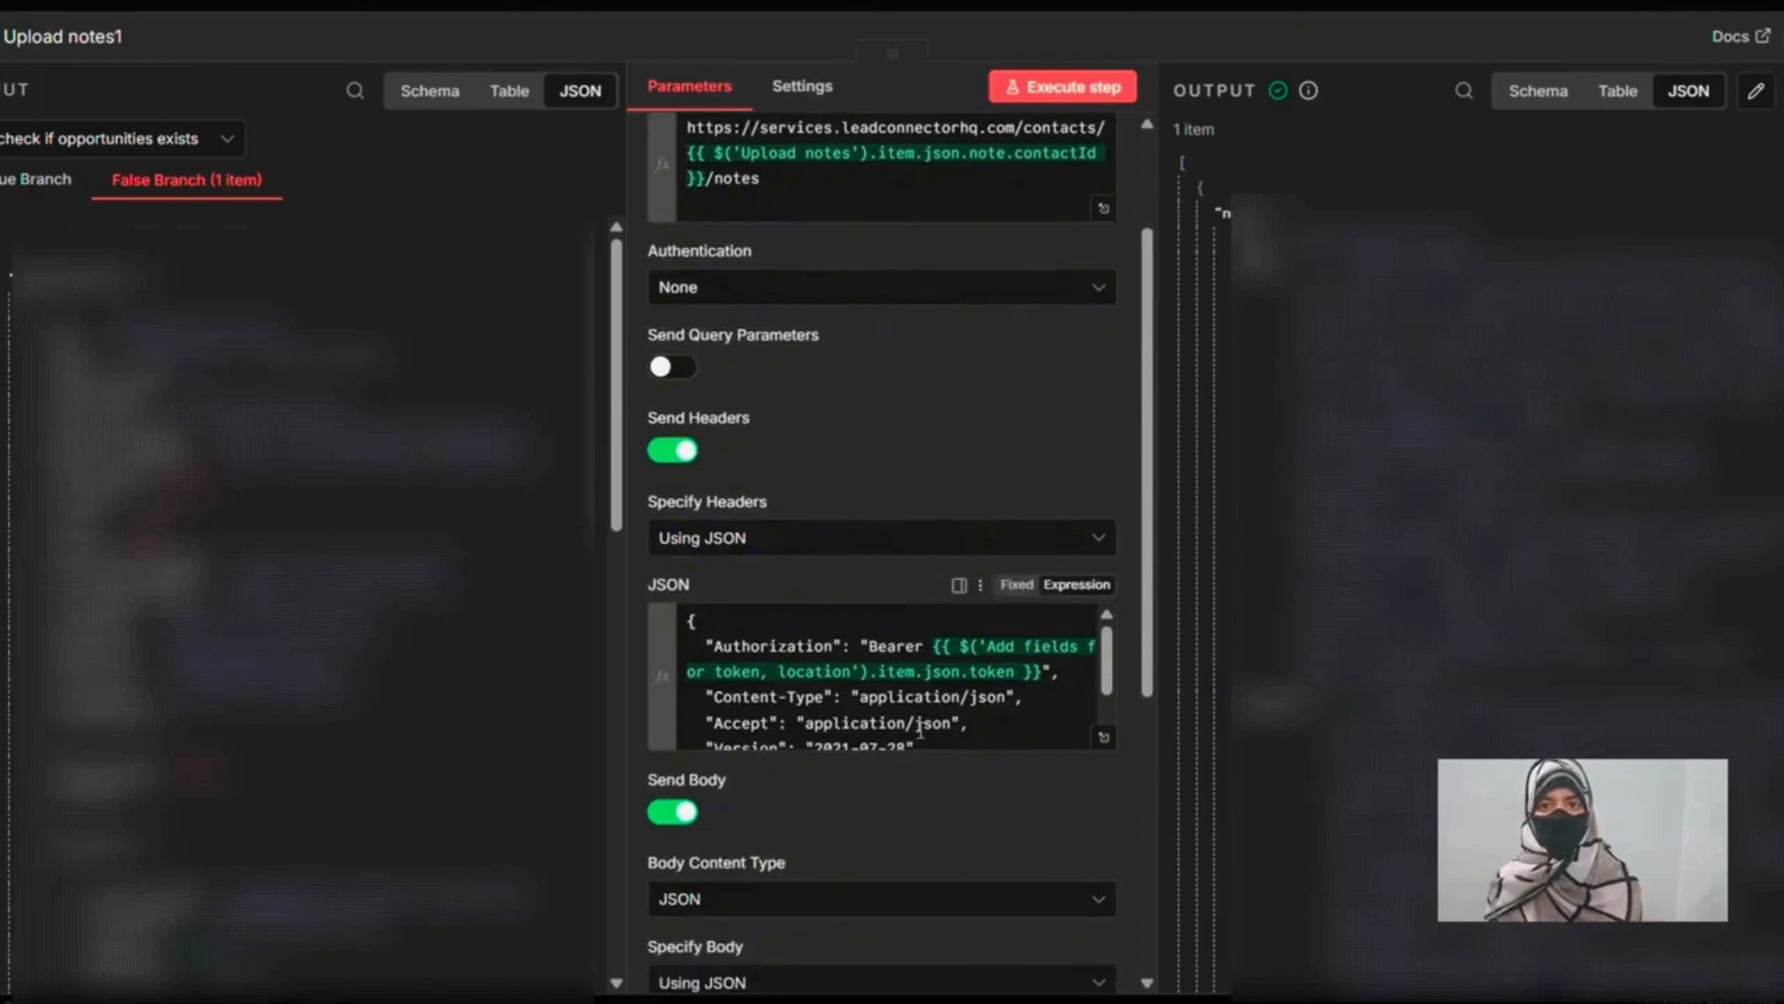
scroll(920, 731, down, 2)
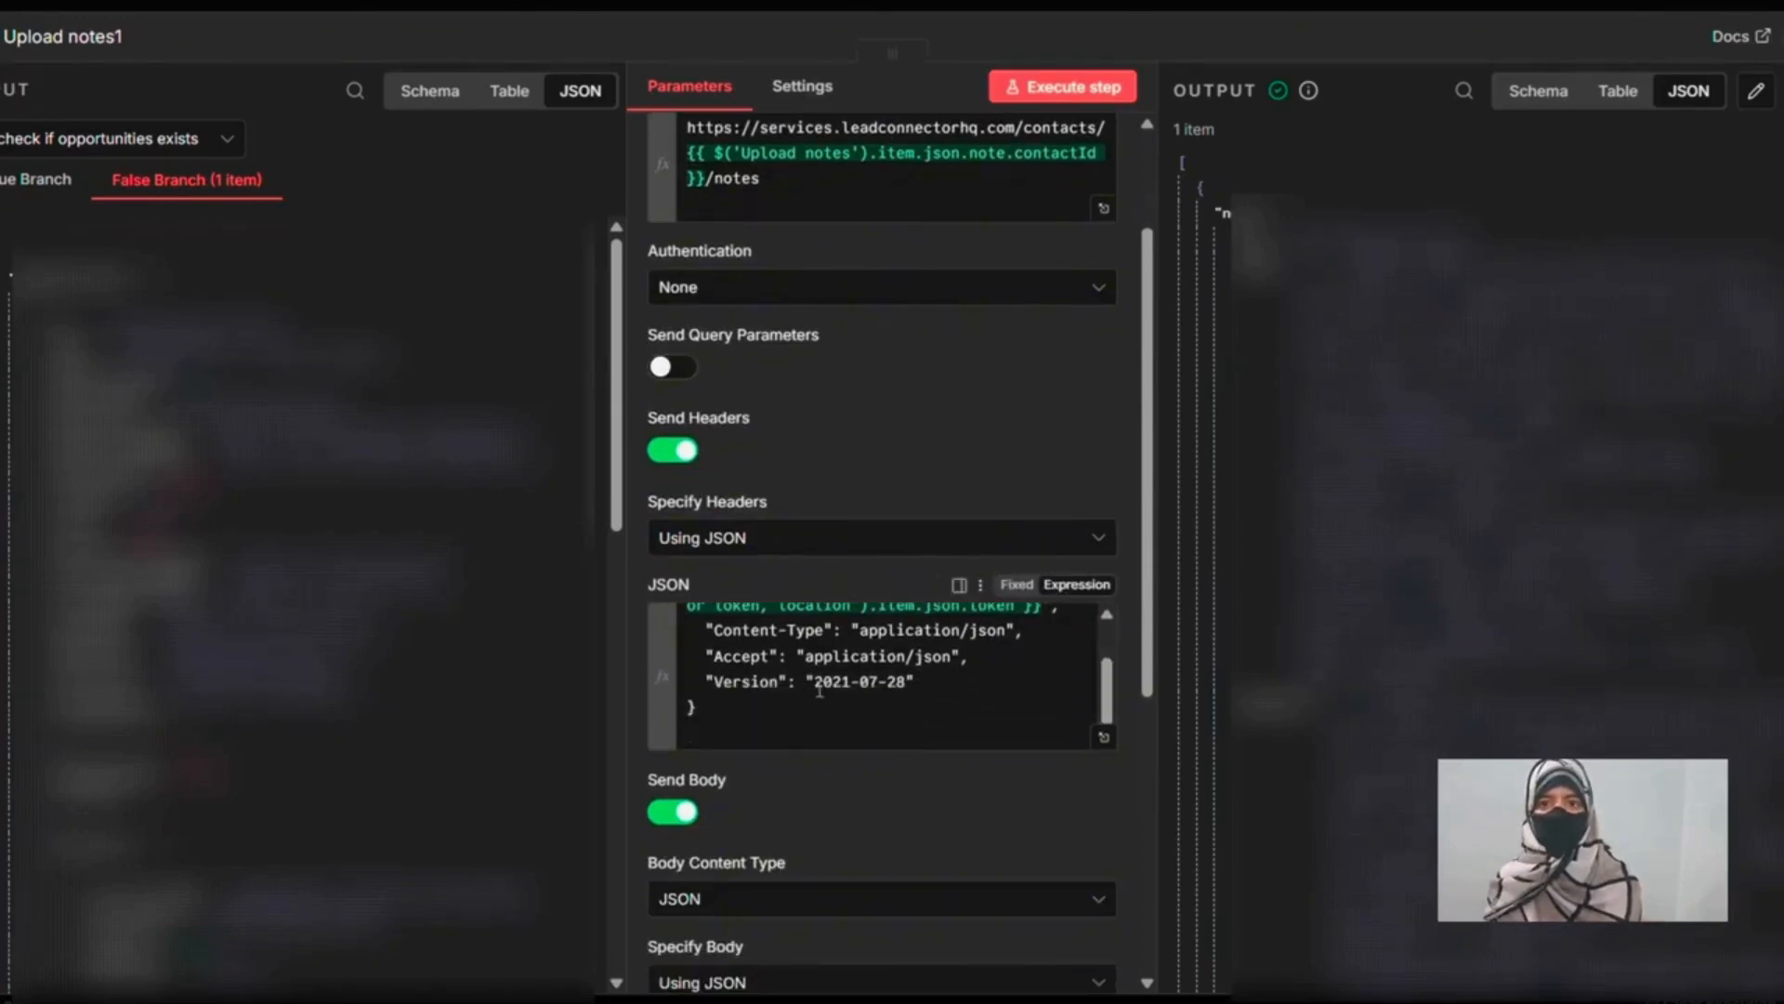
- Read the "Upload notes1" JSON body, including the generated reply and lead category fields
scroll(900, 836, down, 3)
scroll(900, 829, down, 2)
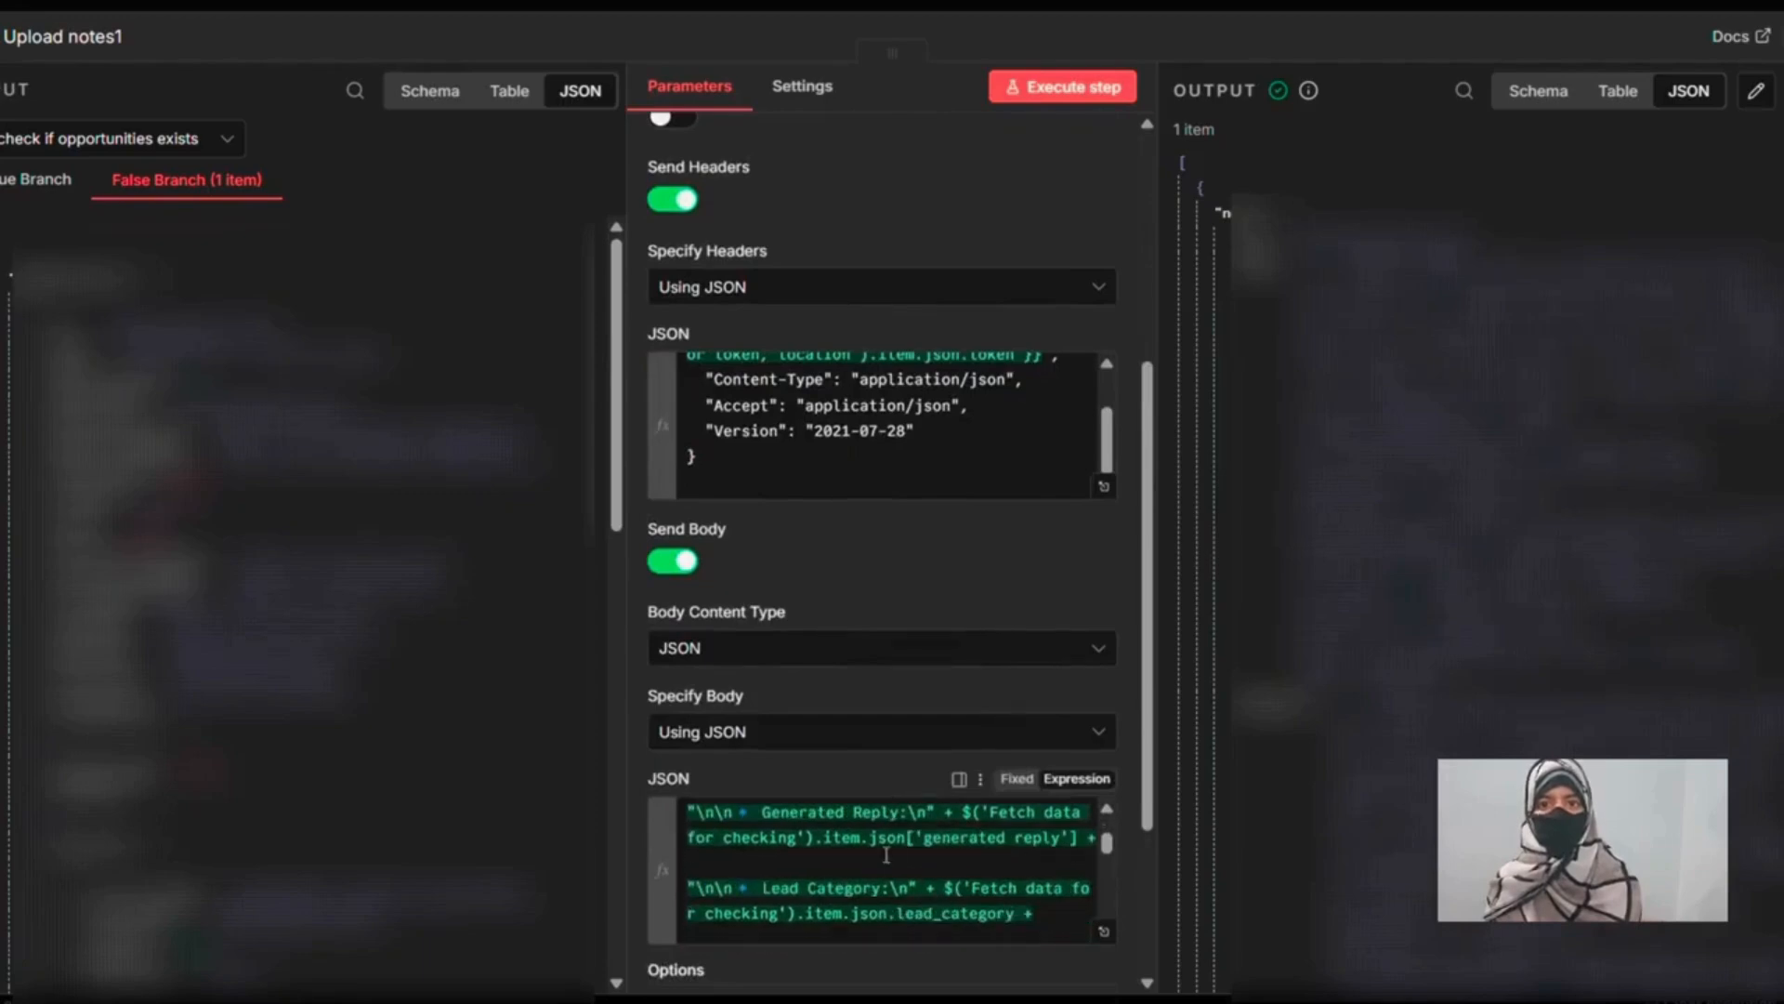
scroll(886, 853, down, 5)
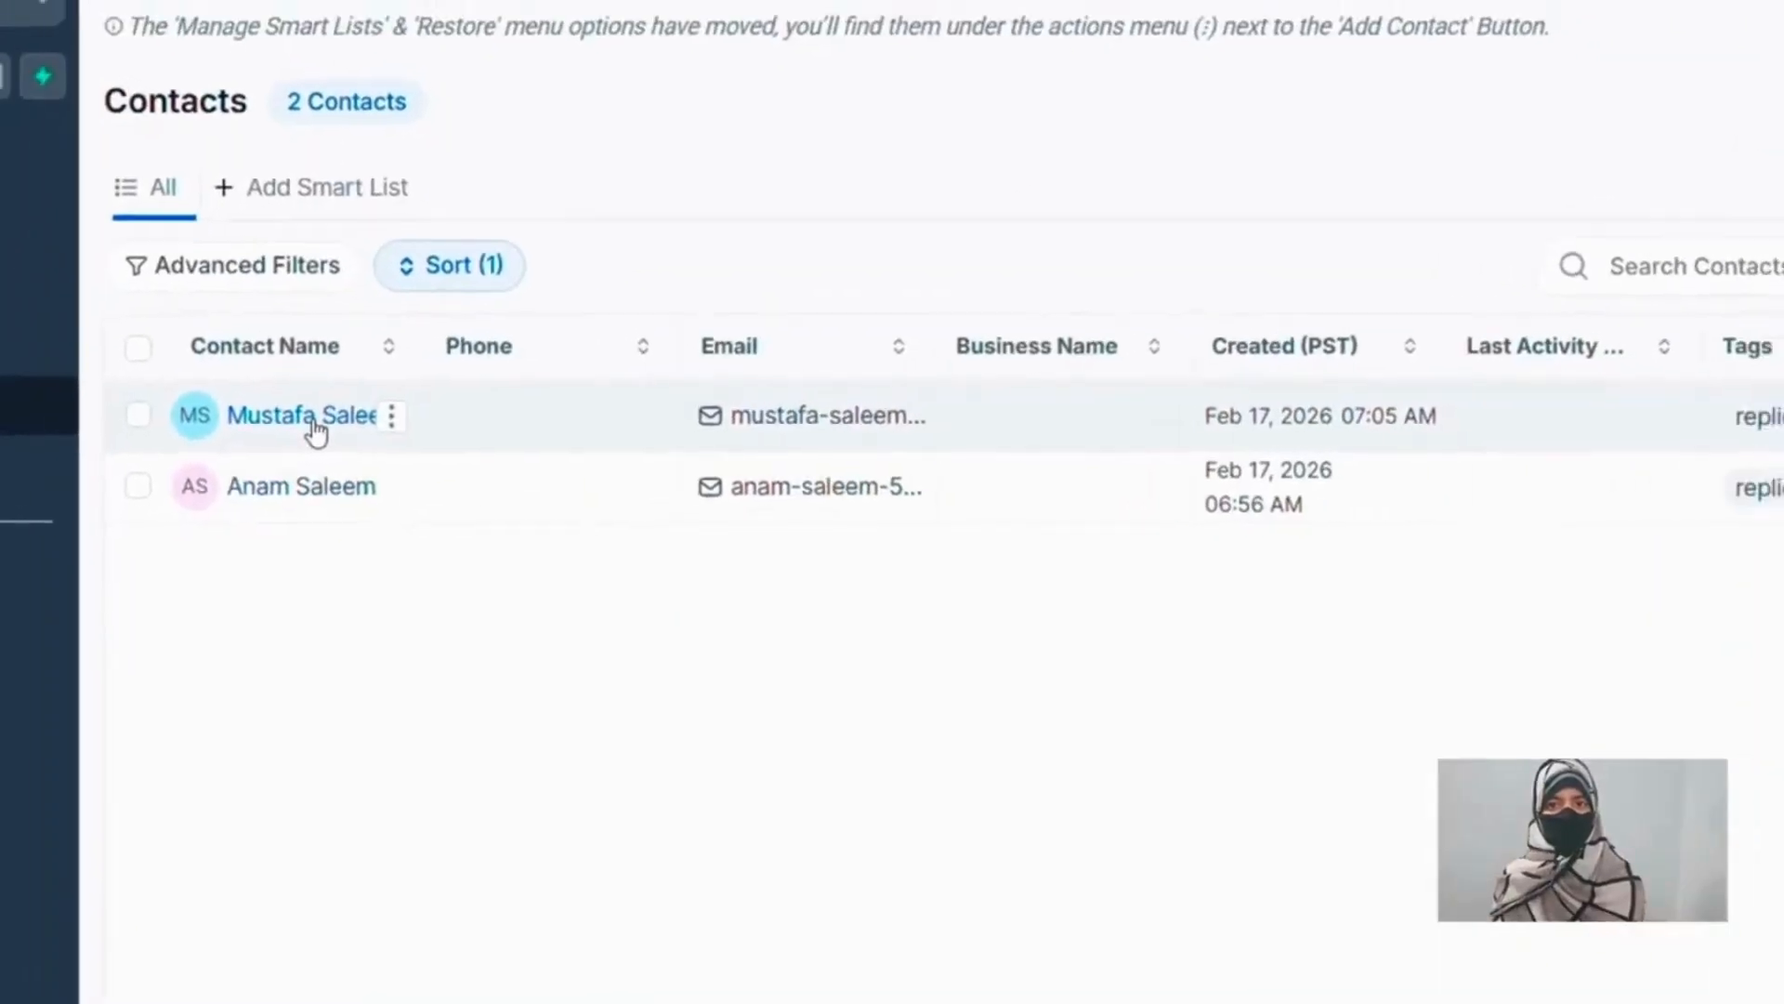
- Switch to HighLevel, open the first listed contact's notes, and read the LinkedIn note from lead category through processing status
click(316, 424)
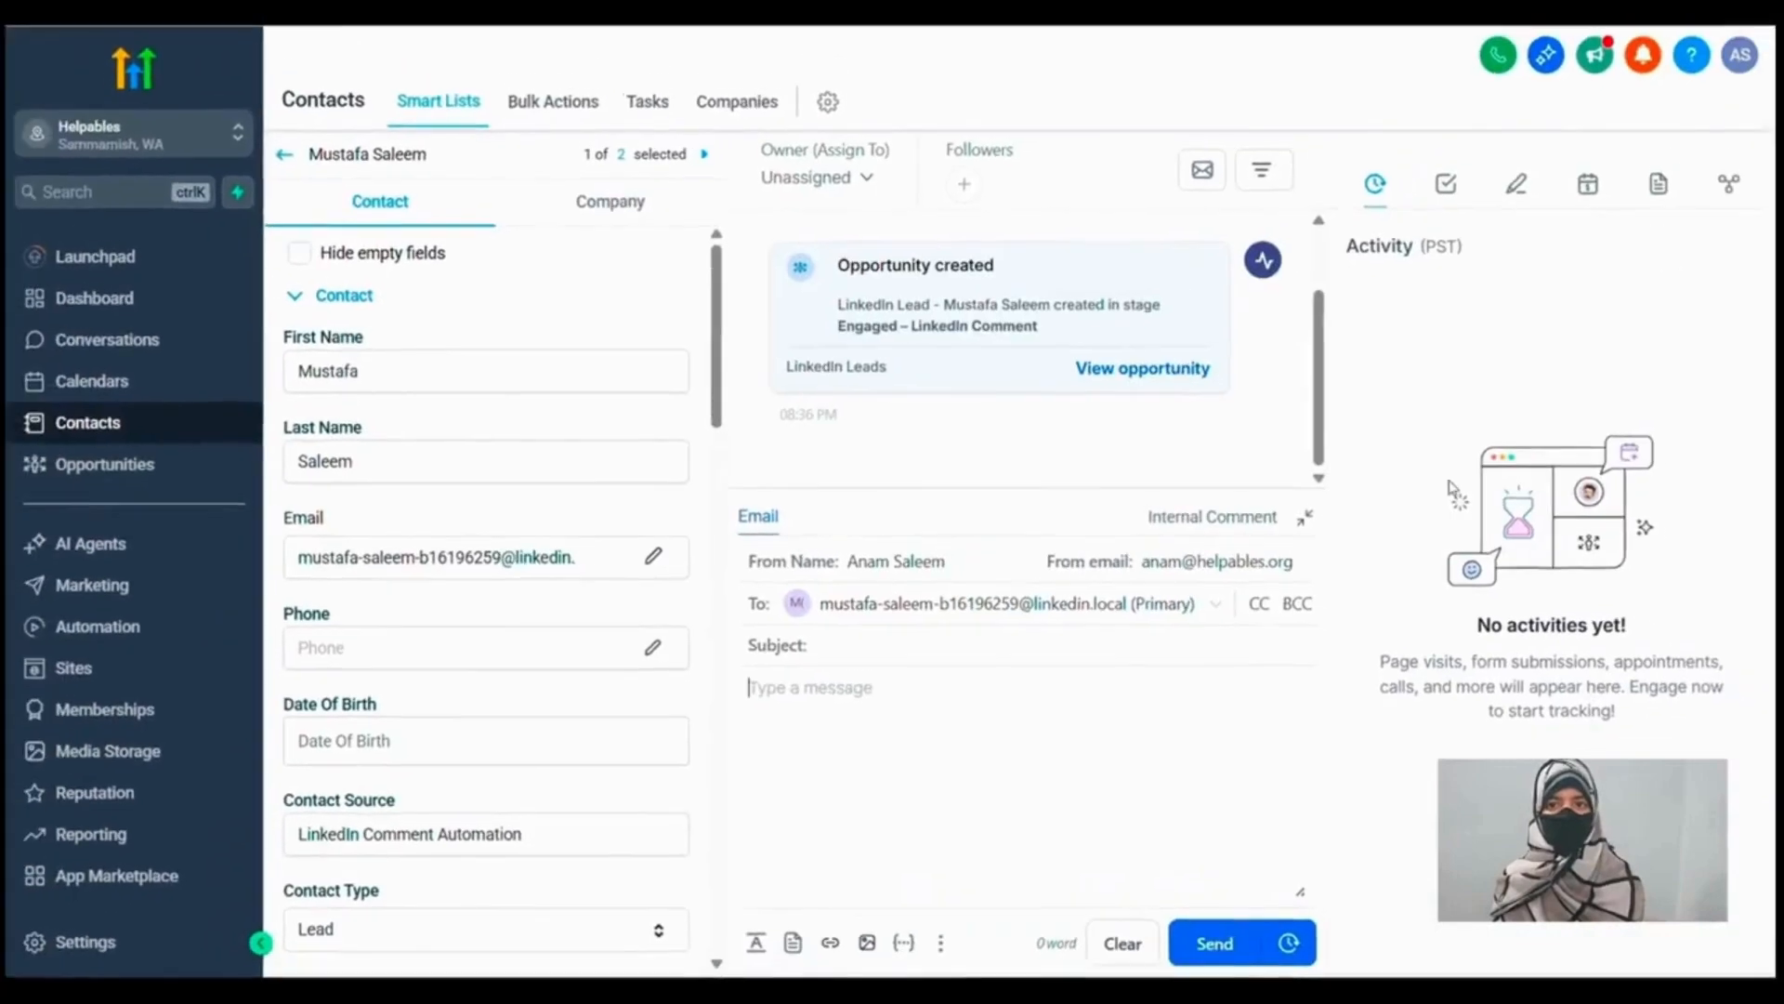
click(1516, 184)
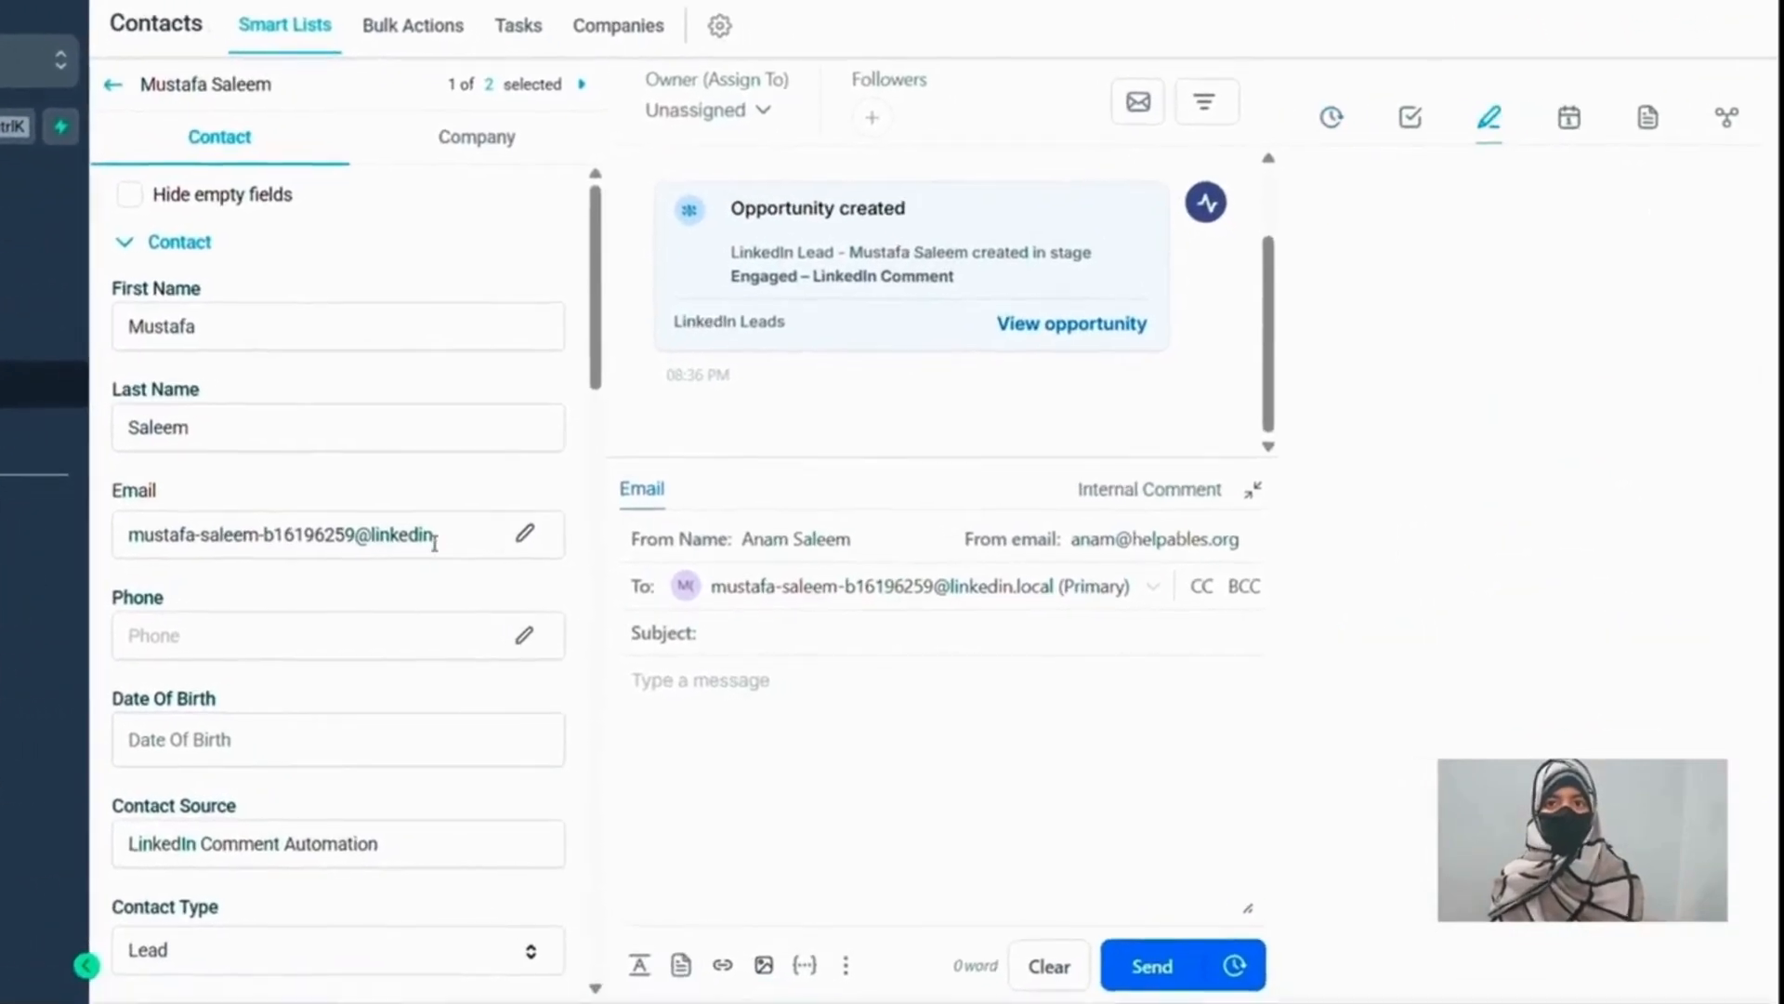
scroll(1359, 518, down, 3)
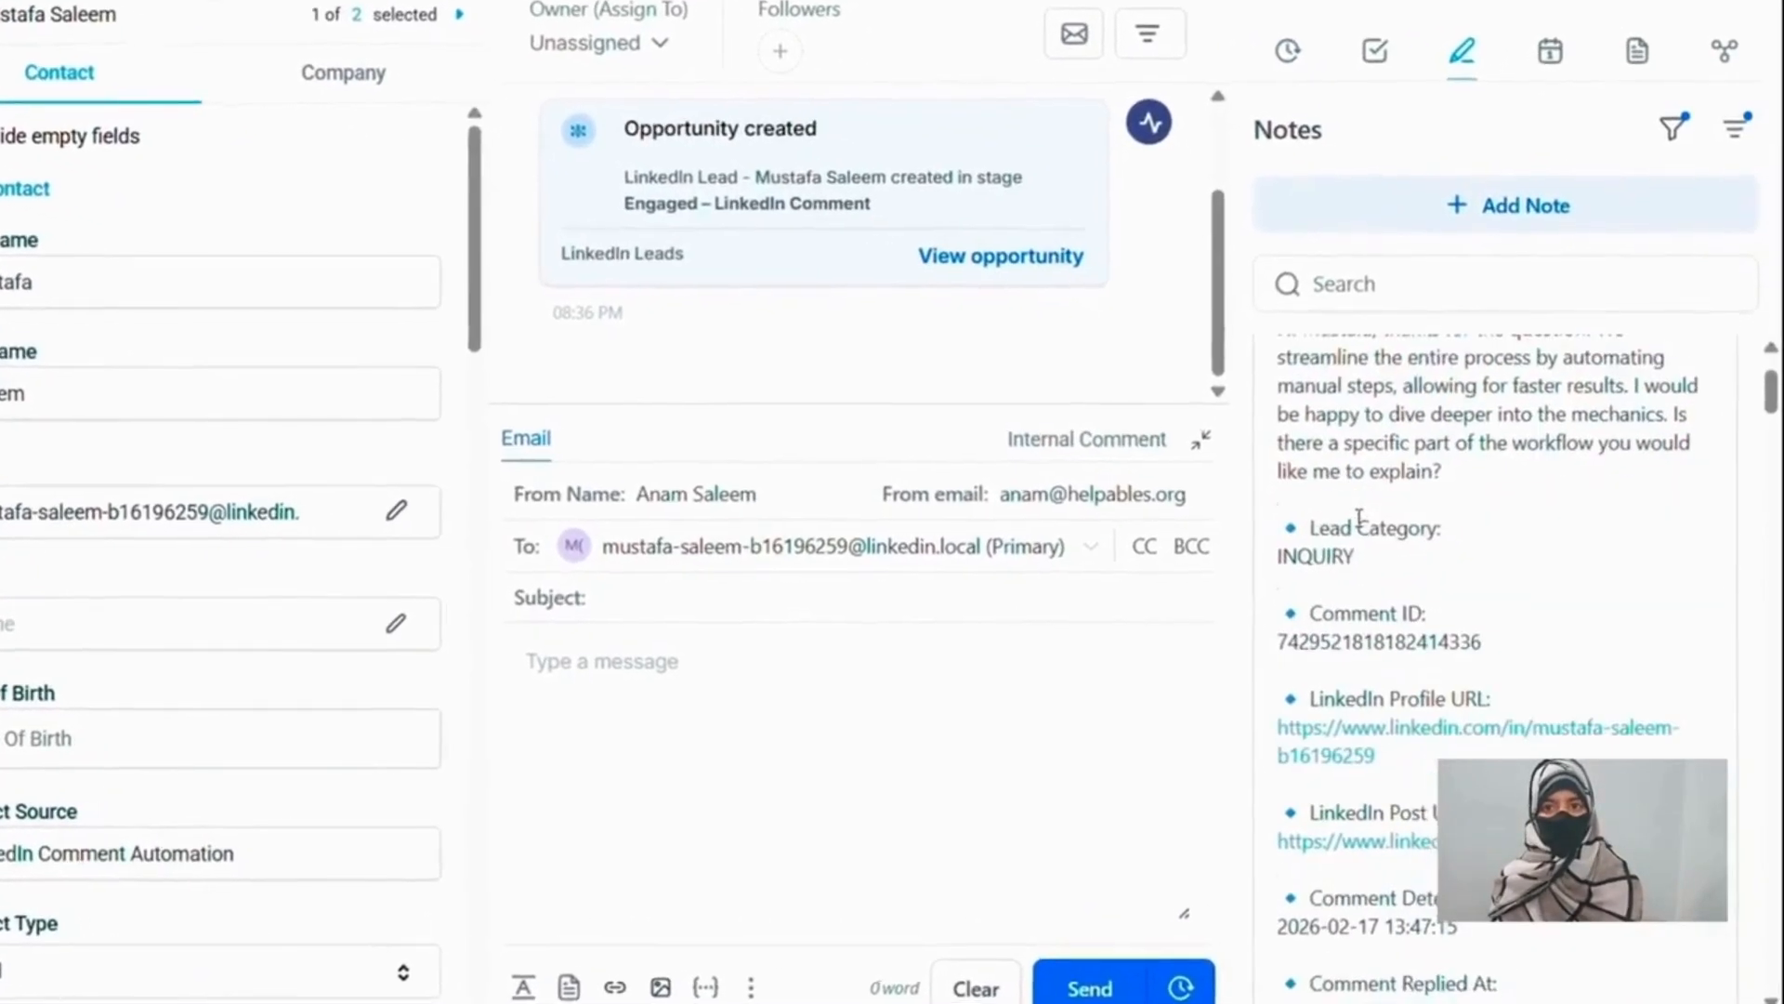
scroll(1358, 518, down, 5)
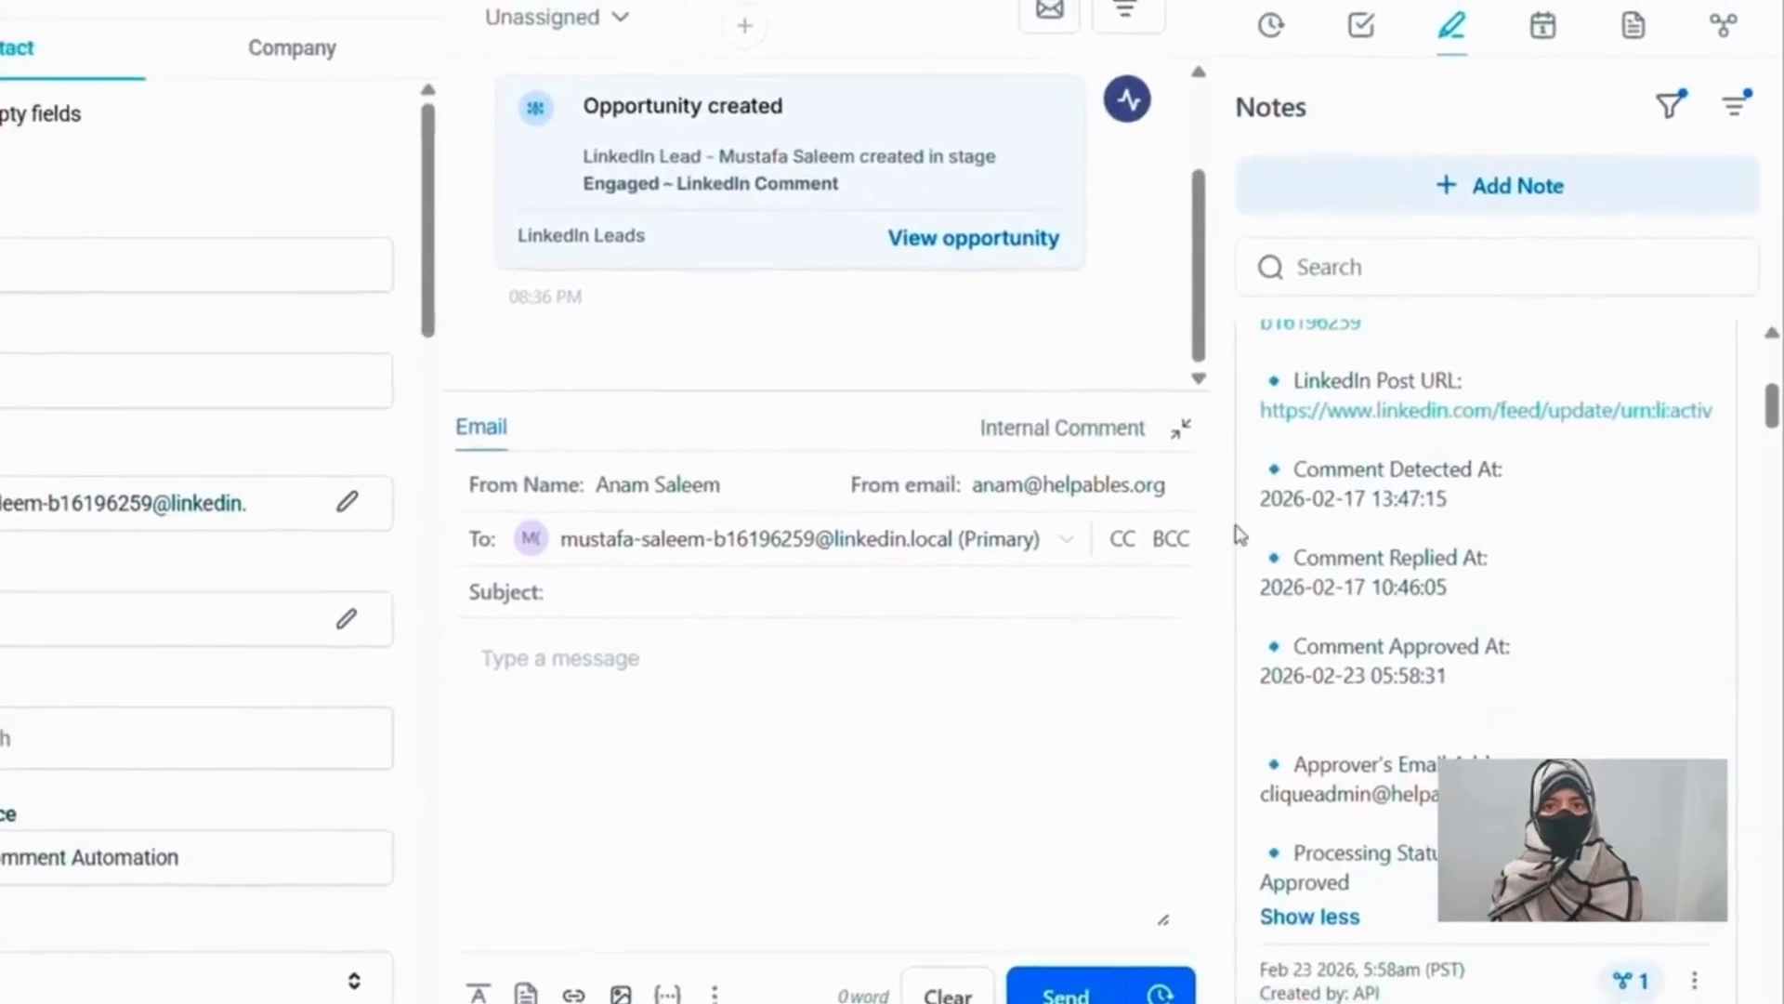
- Open the contact from the first lead in the "Engaged – LinkedIn Comment" opportunities stage and examine its notes
click(8, 418)
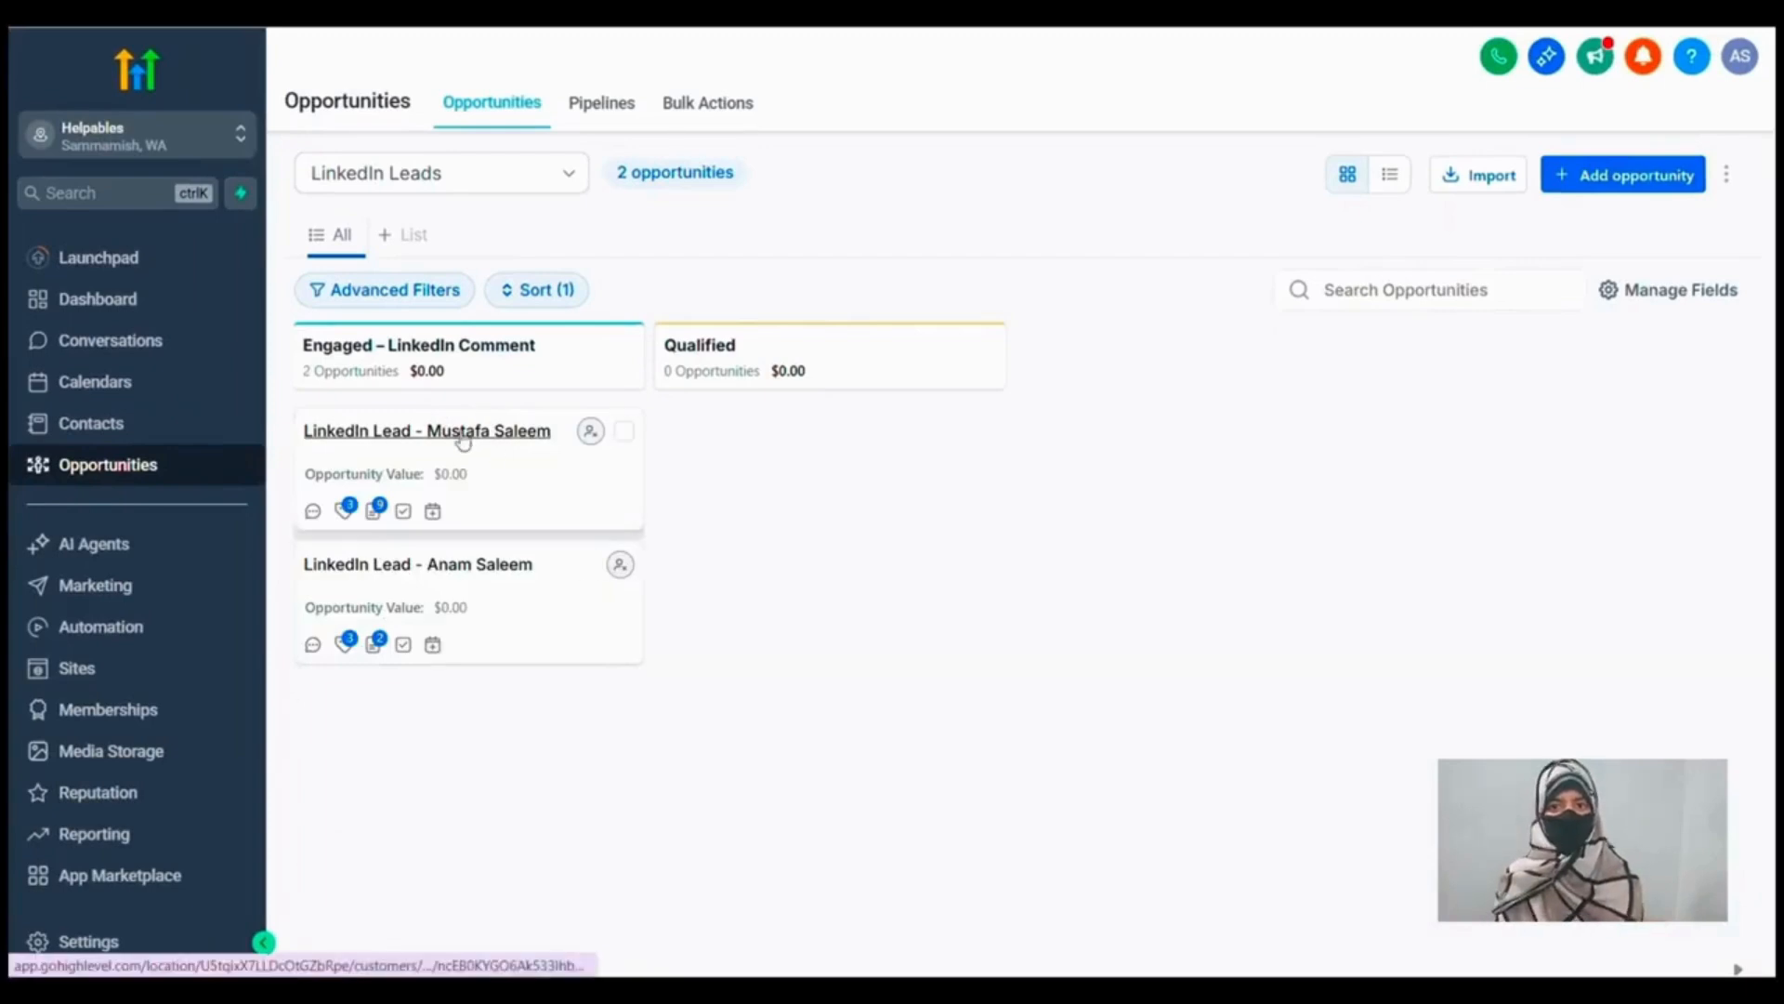
click(471, 446)
click(1515, 186)
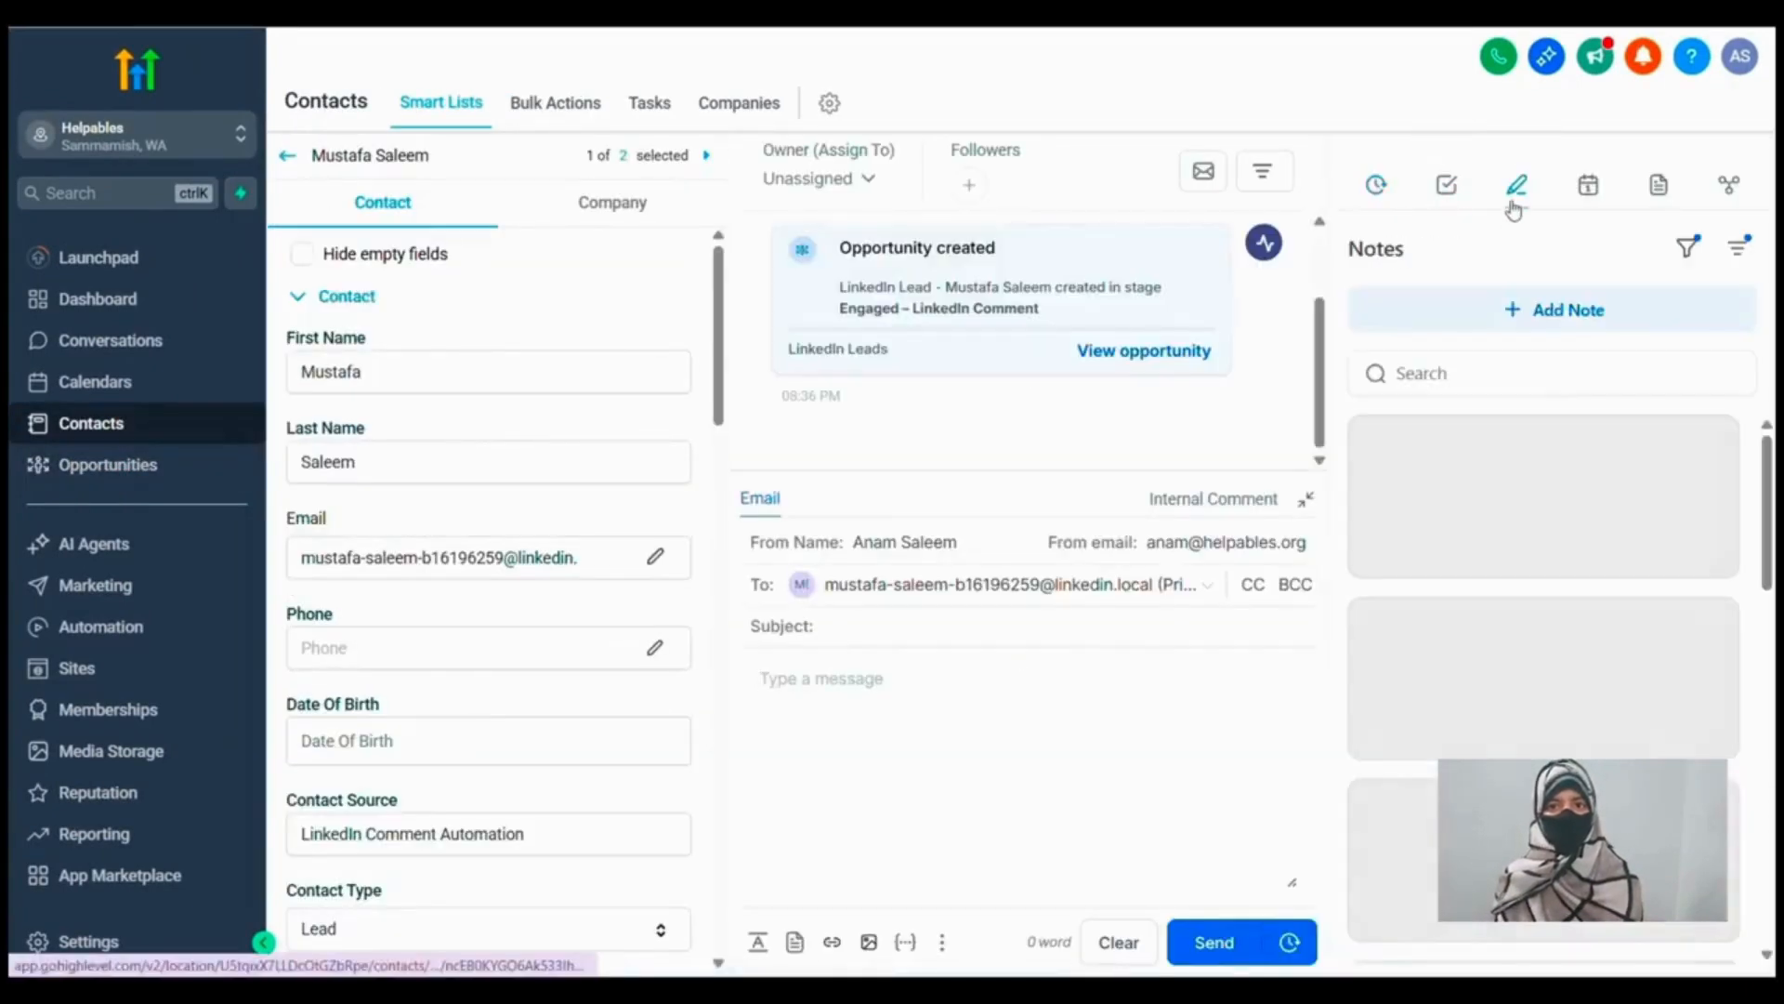
scroll(1496, 588, down, 5)
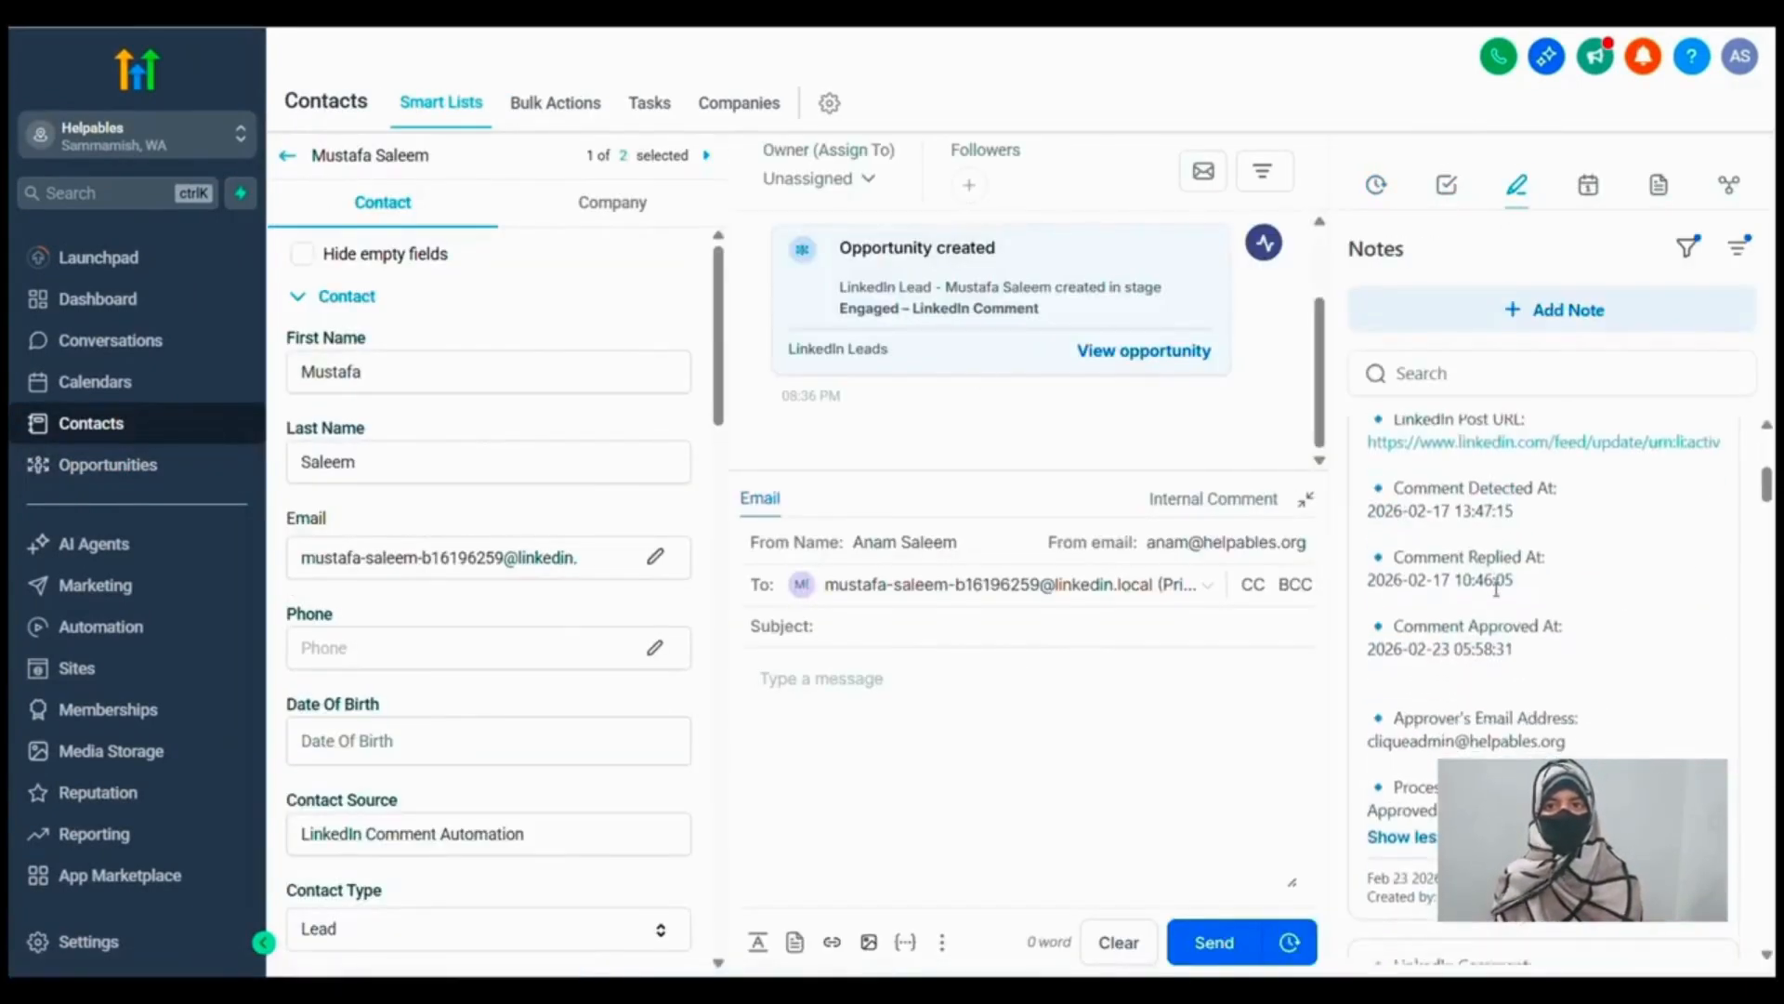